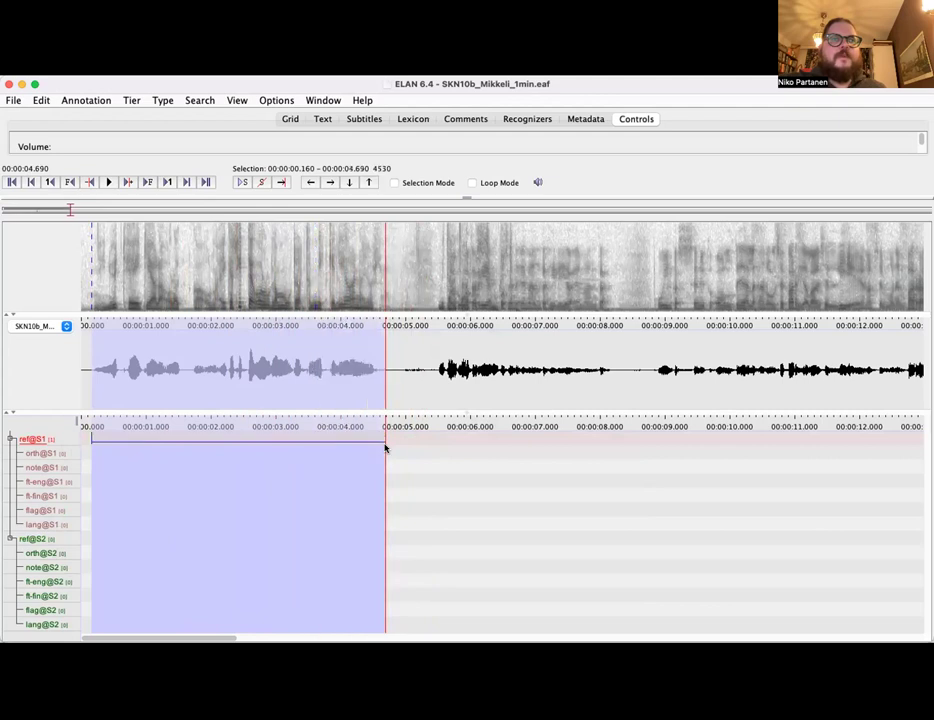
Add a lause-1 annotation on ref@S1 over the 0.030–4.560 s selection
key("shift+Right")
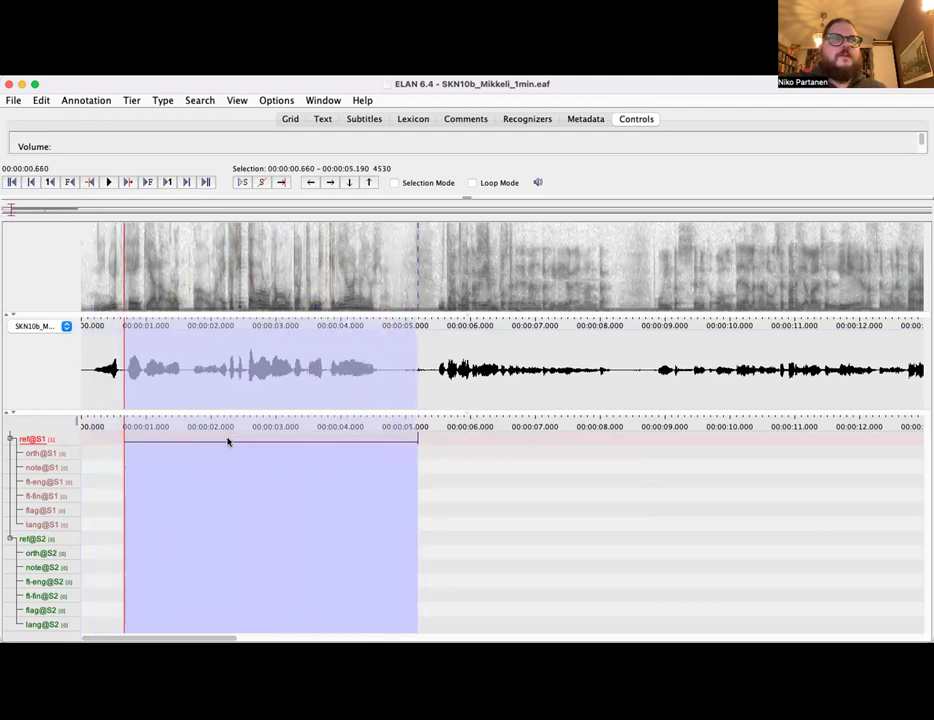
key("shift+Left")
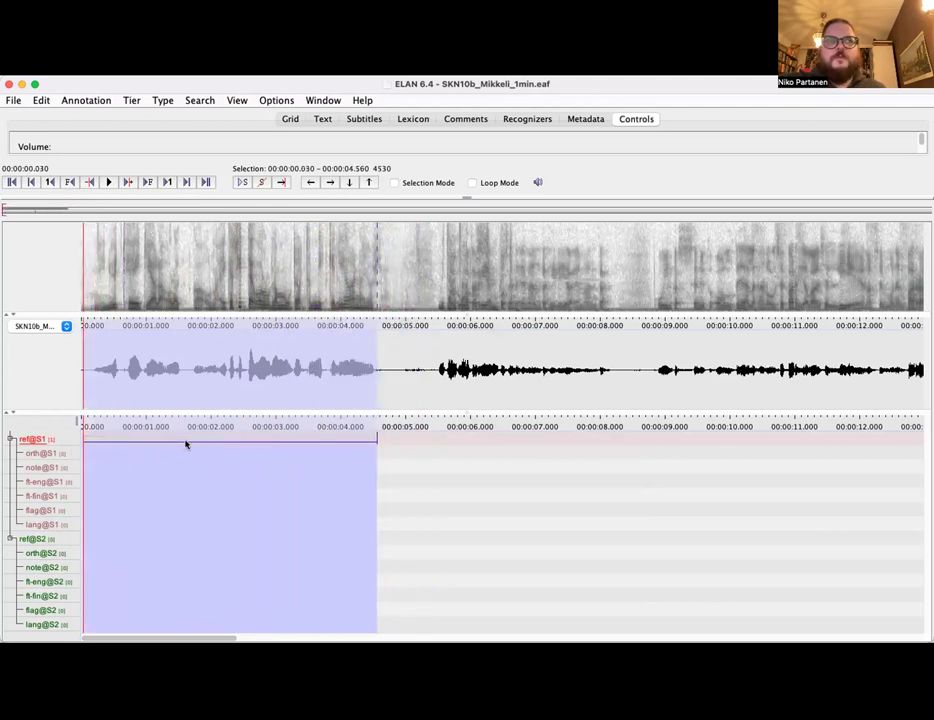
double_click(124, 440)
type("lause-1")
key("Return")
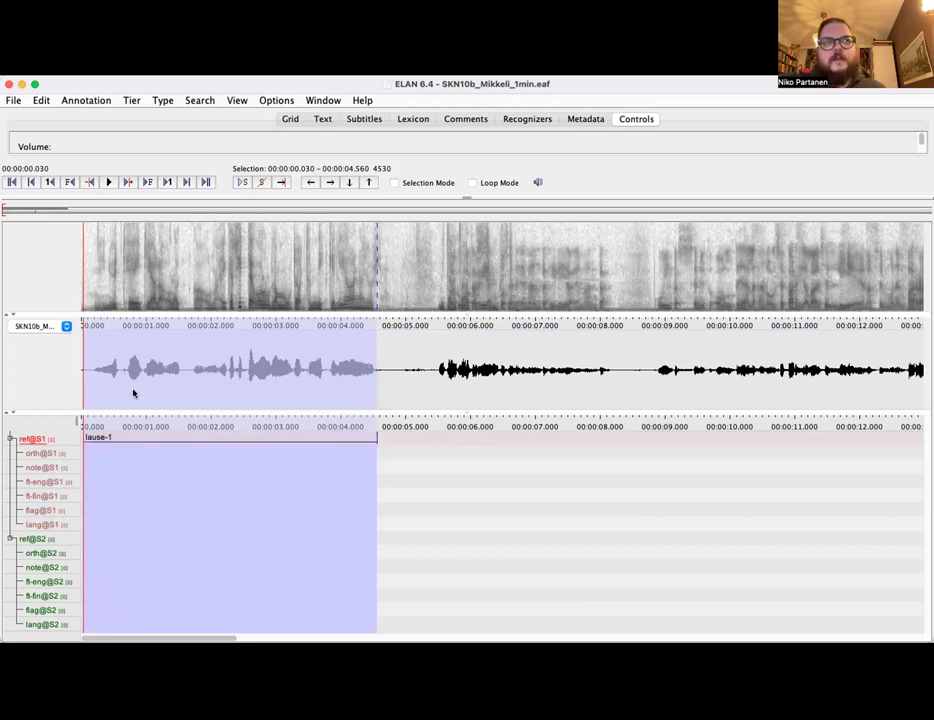
Add an empty orth@S1 child under lause-1, then start a ref@S1 annotation over 4.98–8.27 s
double_click(106, 454)
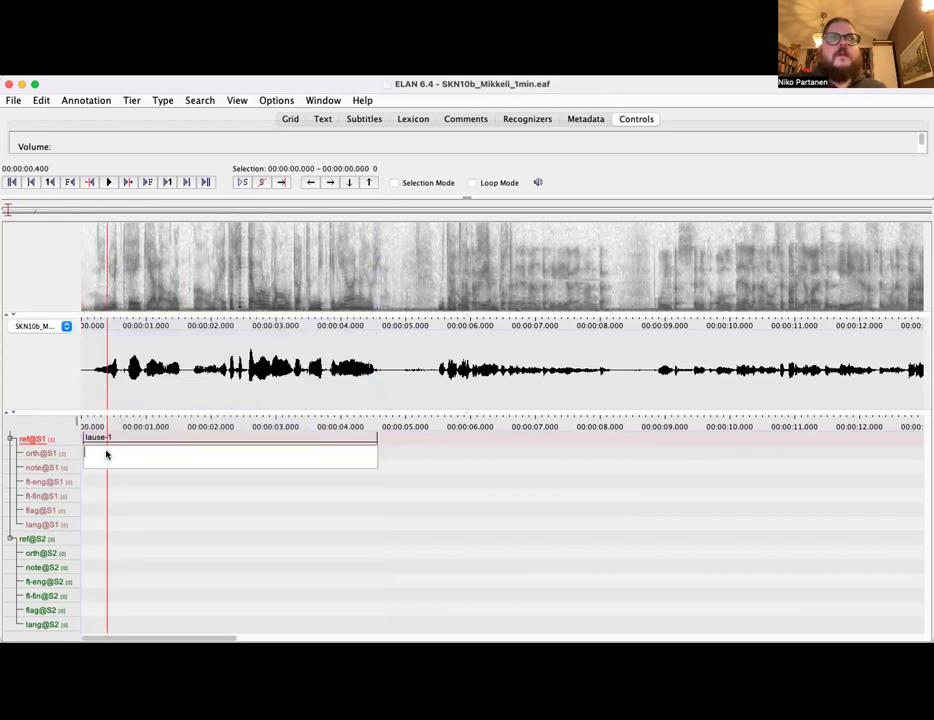
key("Return")
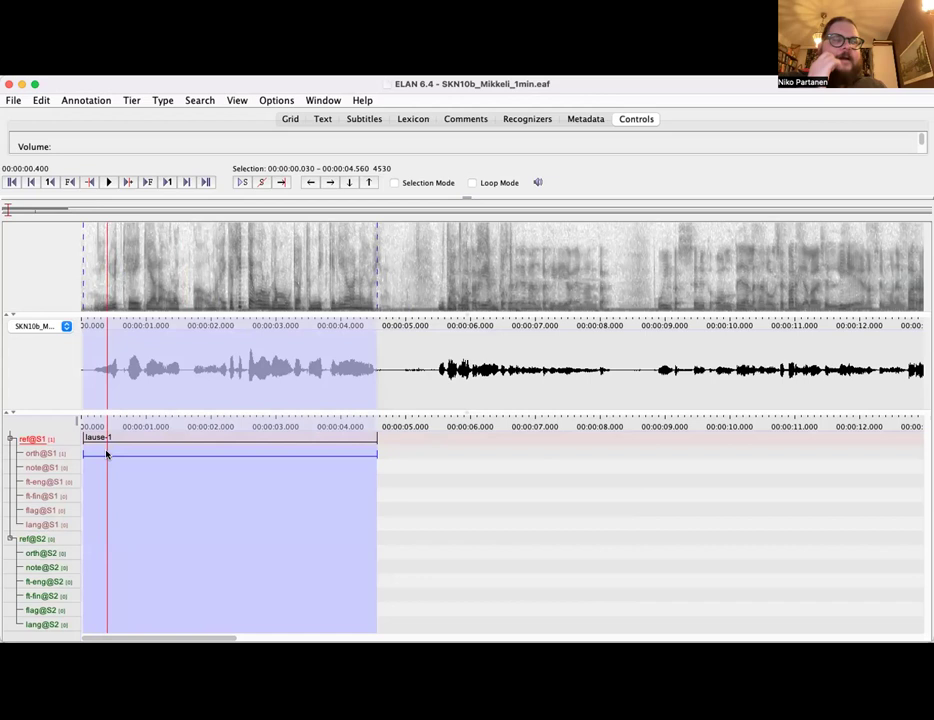
mouse_move(404, 373)
left_mouse_down()
mouse_move(605, 371)
mouse_move(617, 385)
left_mouse_up()
double_click(587, 440)
Close the empty edit box and undo with Cmd+Z, removing both ref@S1 annotations and the orth@S1 child
key("Return")
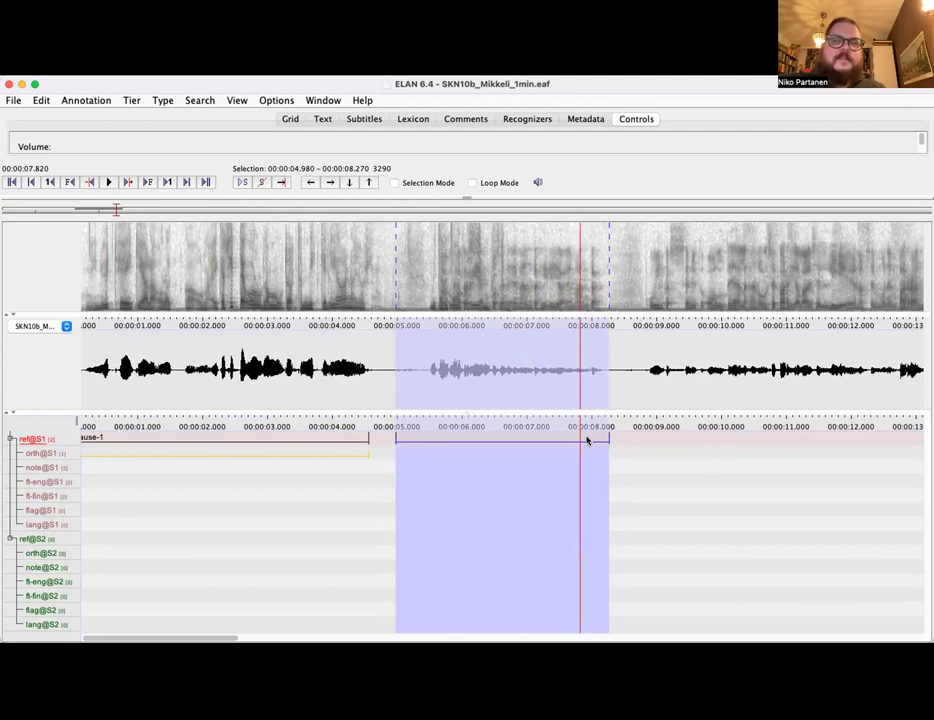
key("super+z")
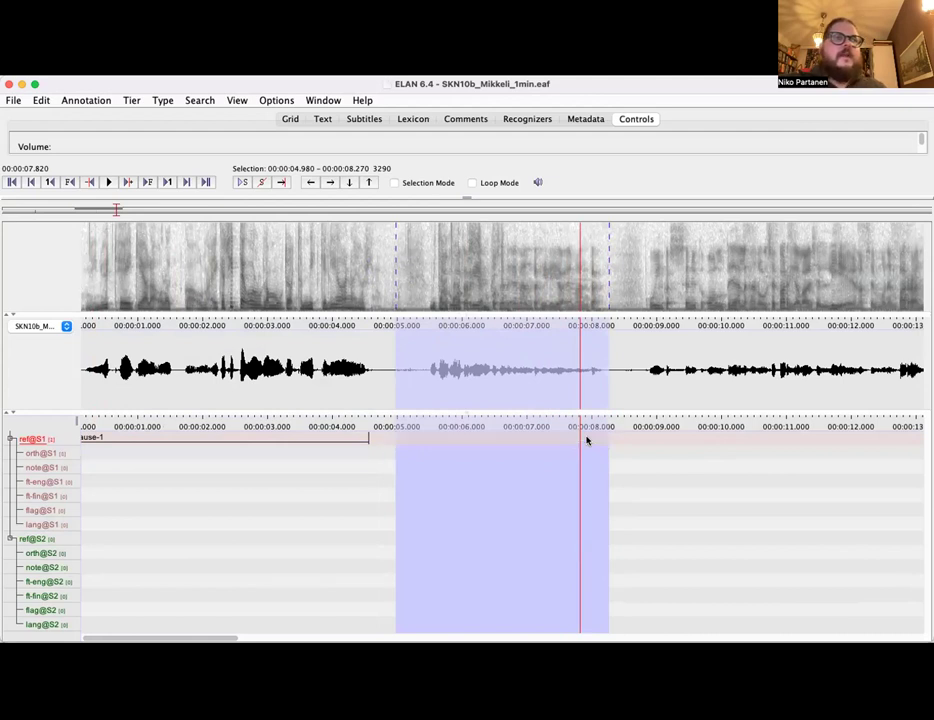
scroll(570, 483, "left", 1)
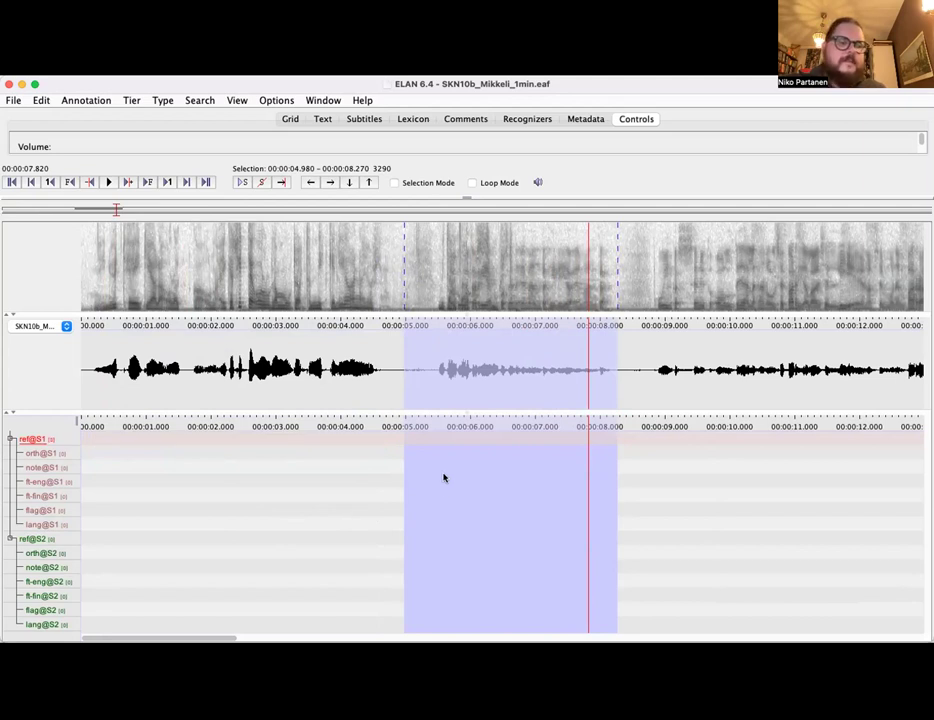
Switch to Segmentation Mode, make ref@S1 the active tier and reset the playhead to the start
left_click(277, 101)
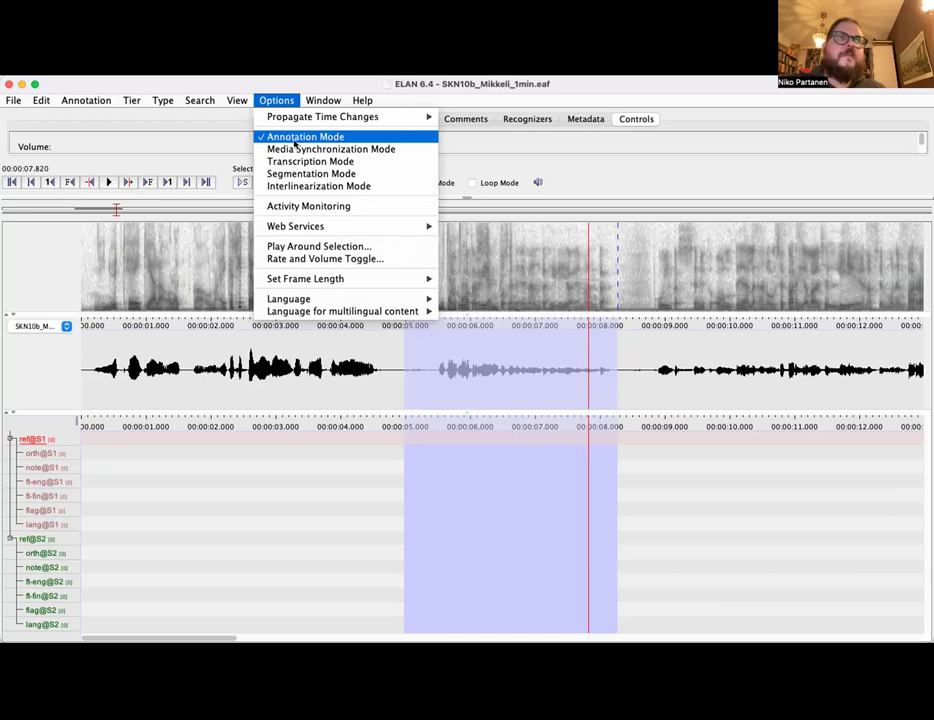
left_click(309, 175)
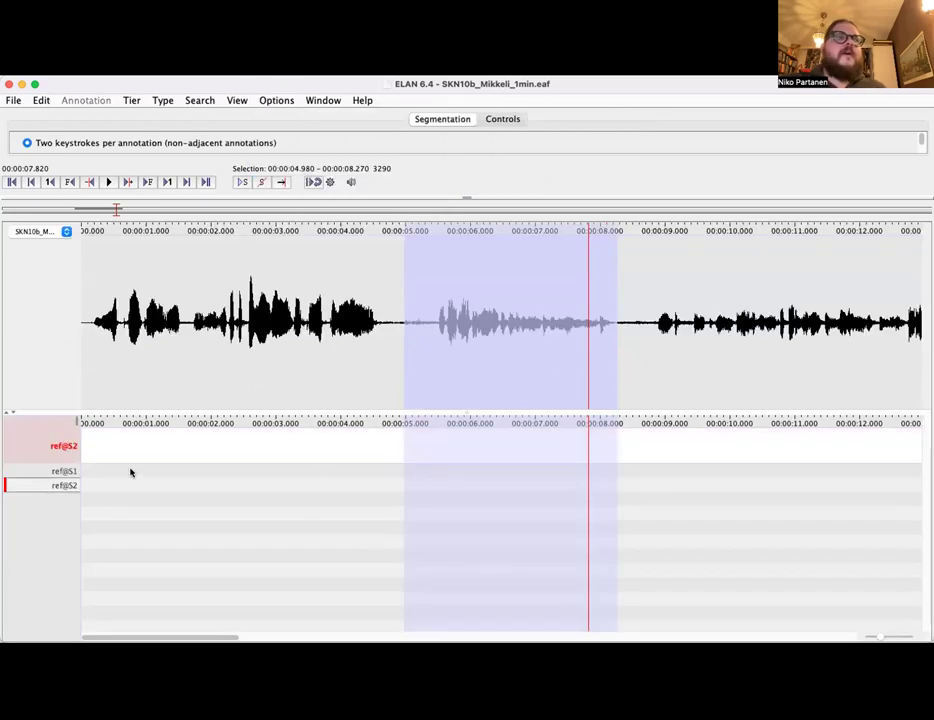
left_click(65, 472)
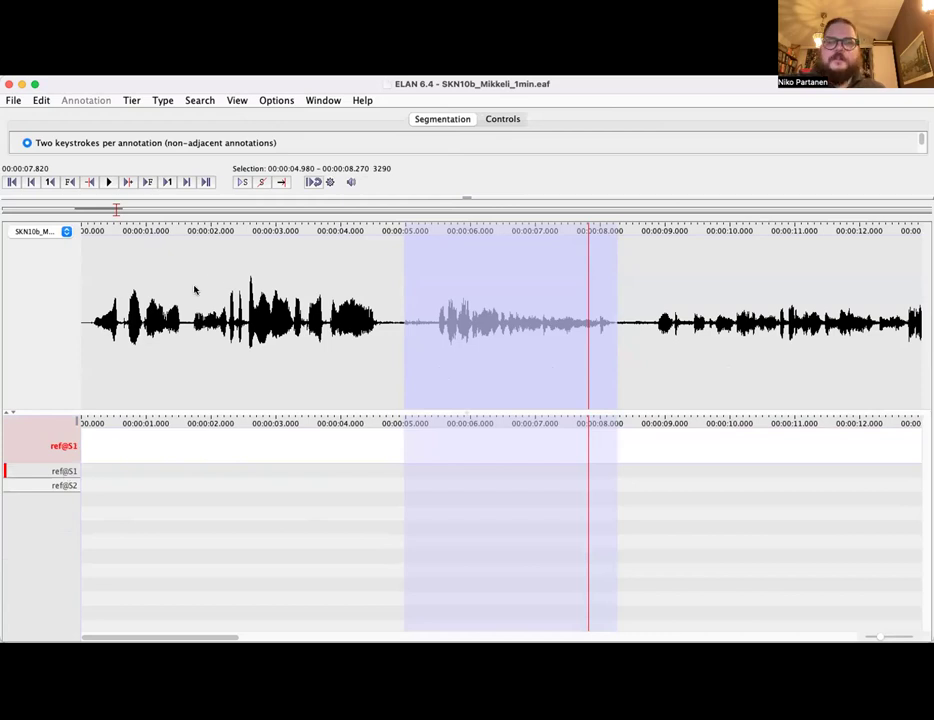
scroll(500, 320, "right", 1)
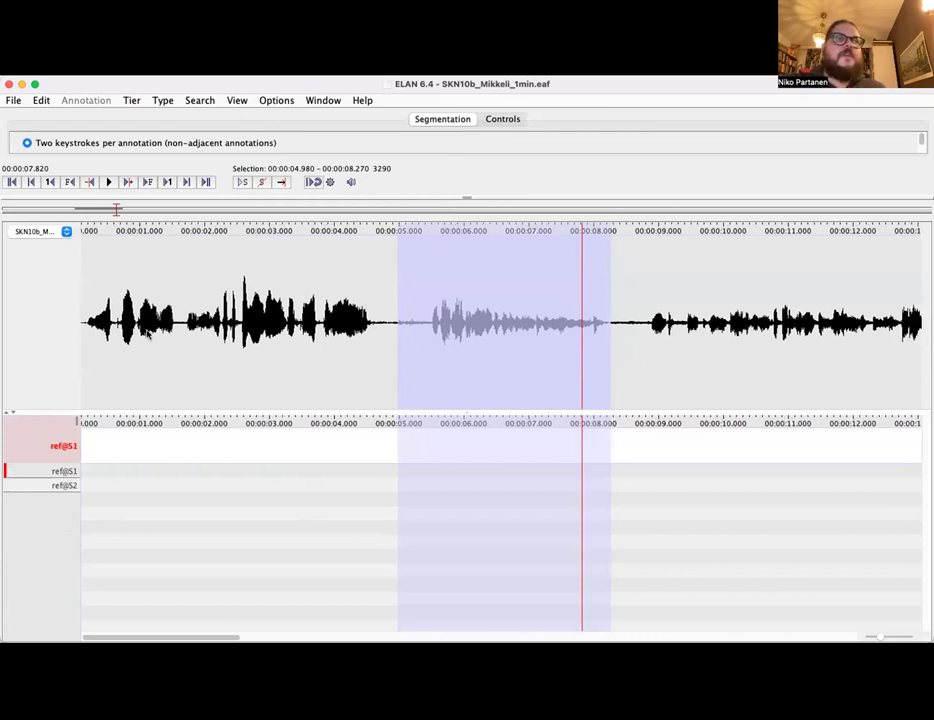
left_click(83, 325)
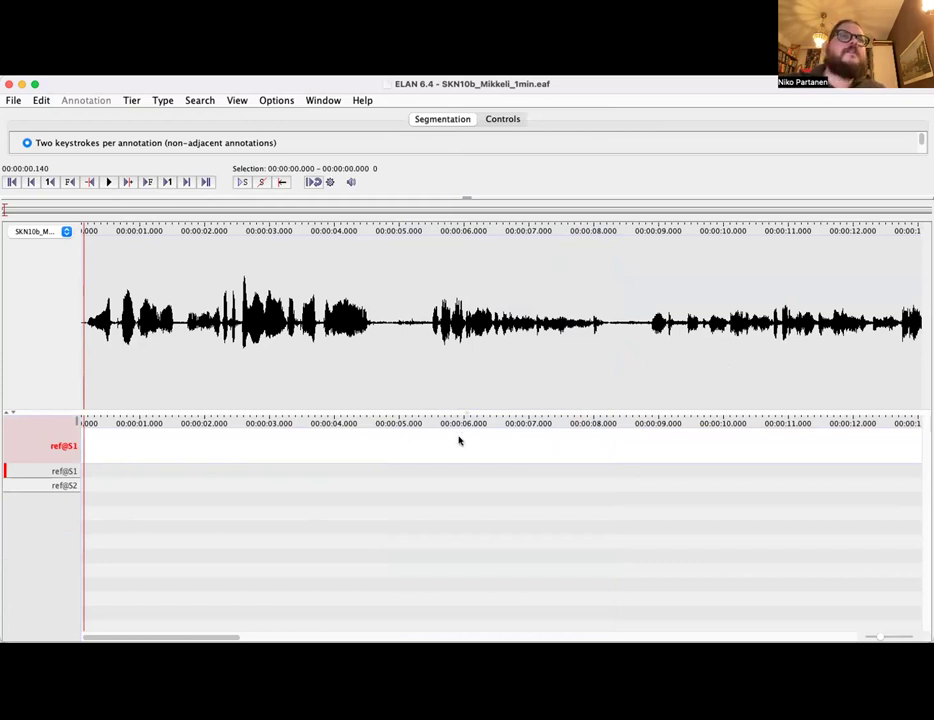
Enable 'Delayed mode: compensate for keystroke delay' with a 10 ms delay in the Segmentation panel
left_click_drag(280, 200, 288, 266)
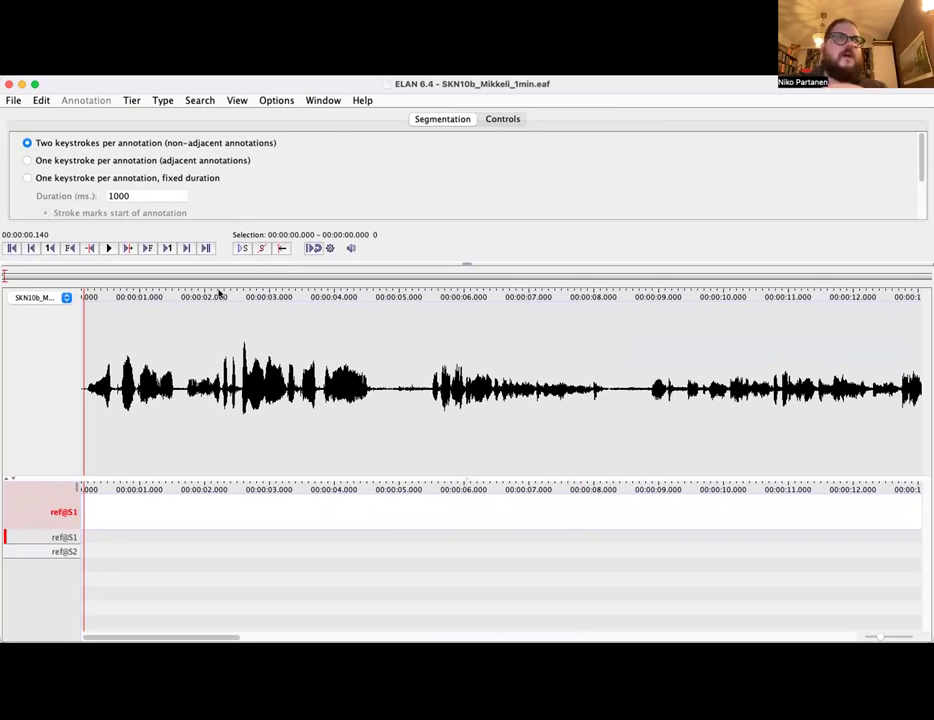
scroll(273, 178, "down", 1)
scroll(273, 178, "down", 6)
scroll(273, 178, "down", 1)
scroll(273, 178, "down", 1)
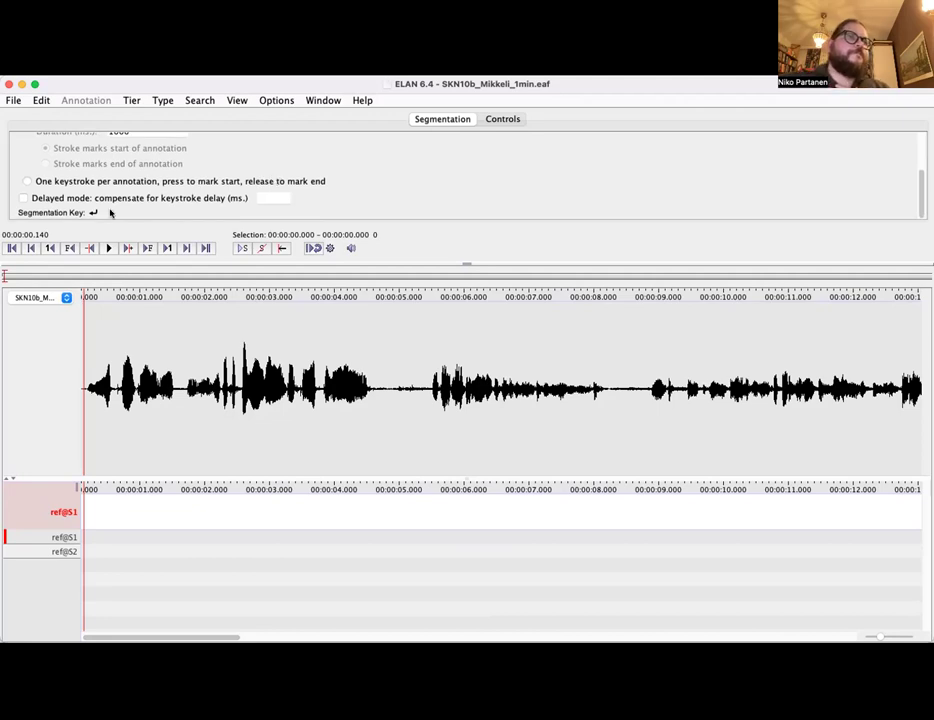
left_click(64, 202)
scroll(62, 202, "up", 3)
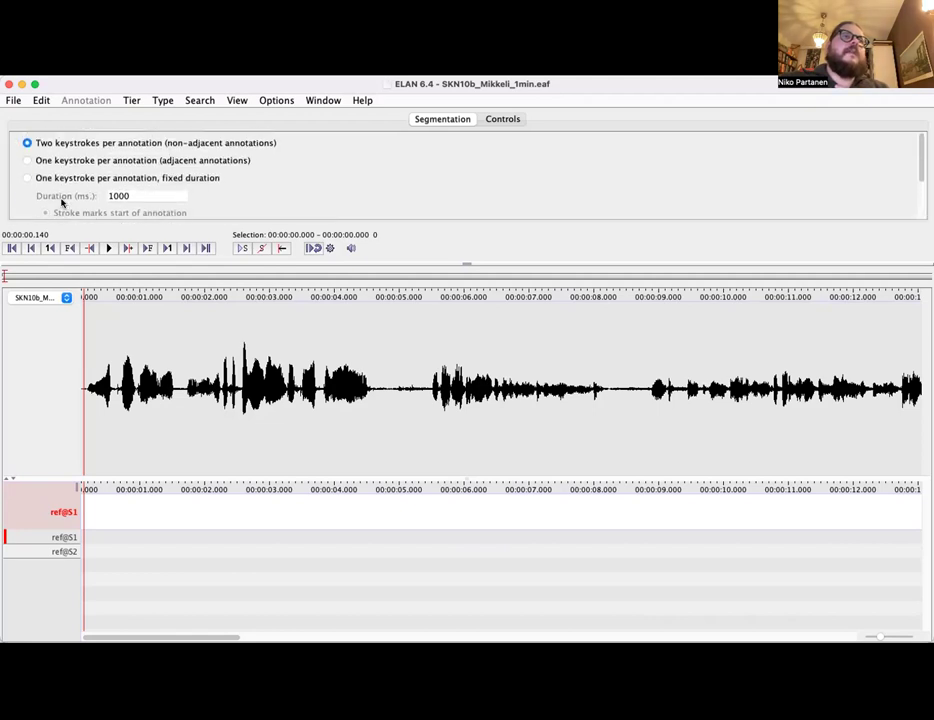
scroll(62, 202, "down", 3)
left_click(273, 199)
type("10")
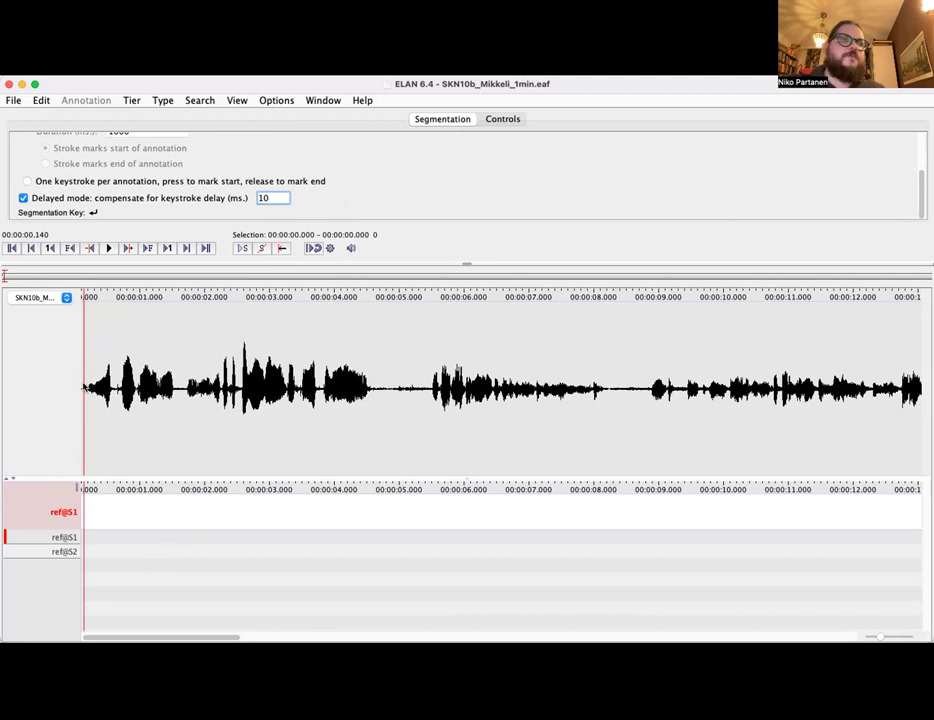
key("ctrl+Right")
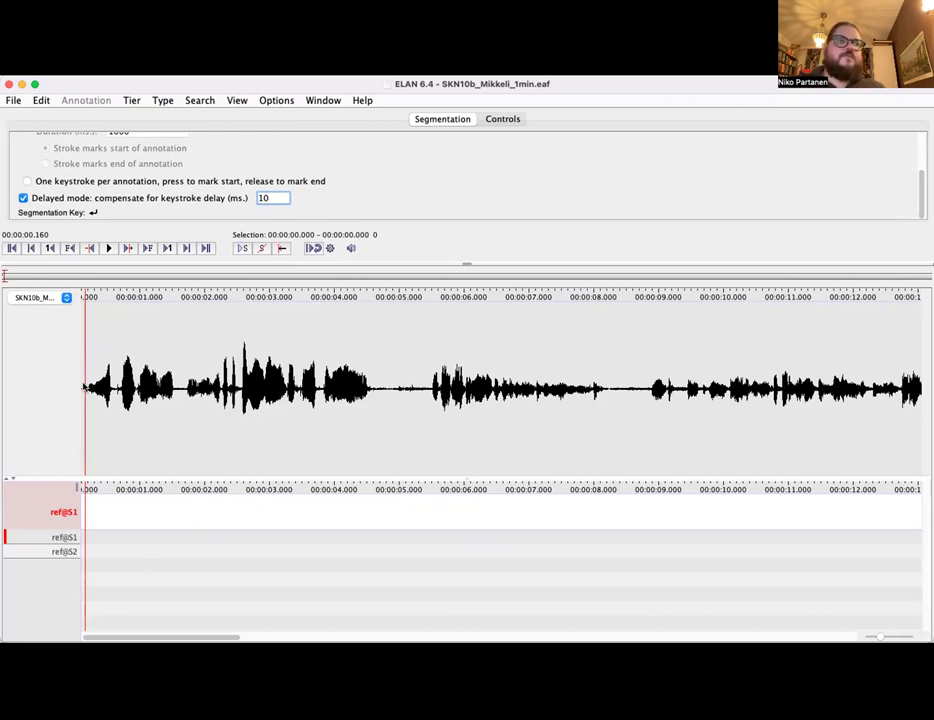
key("Return")
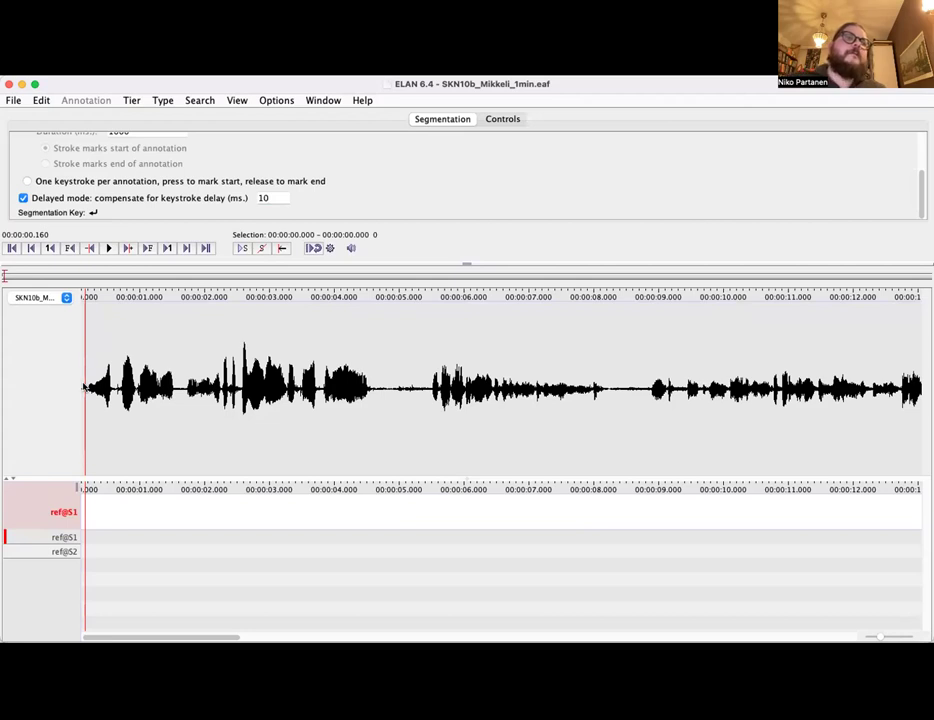
Segment the opening speech on ref@S1 during playback from the very beginning, marking two boundaries
left_click(108, 249)
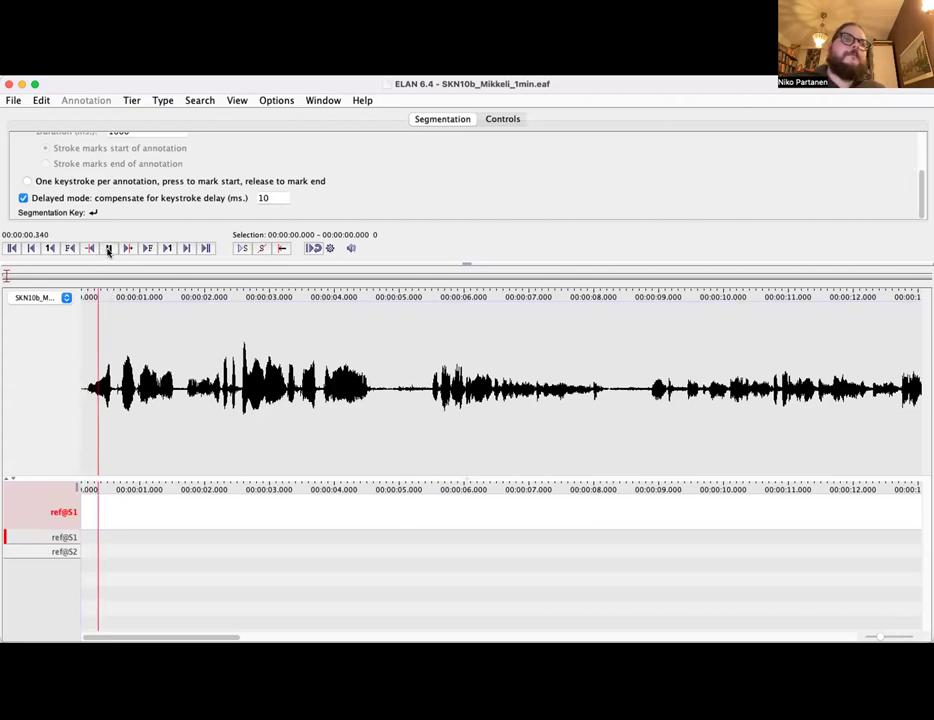
left_click(108, 248)
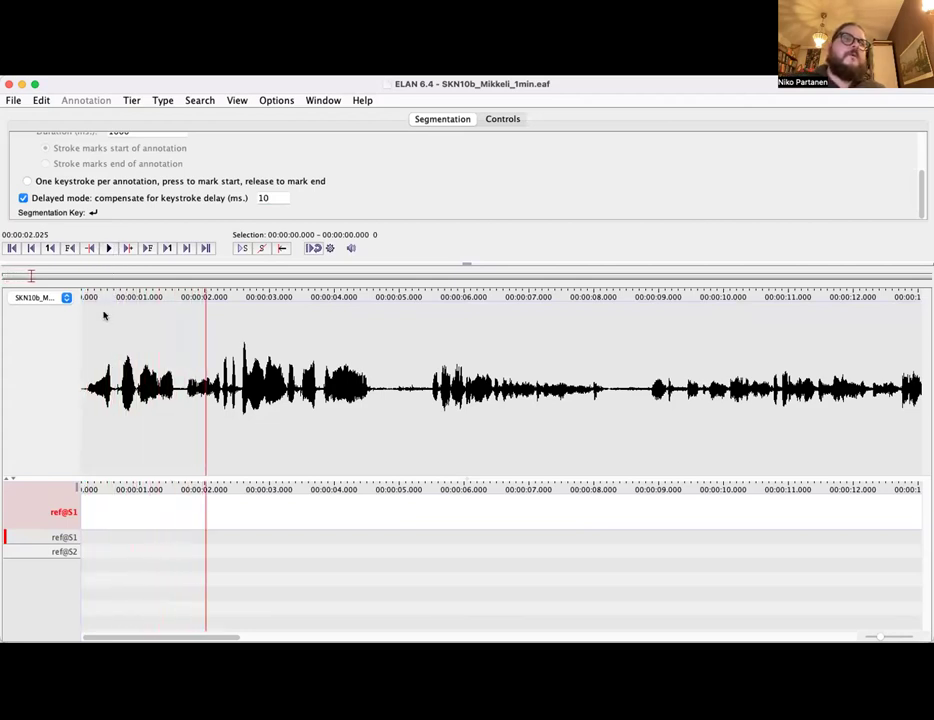
left_click(87, 333)
left_click(86, 341)
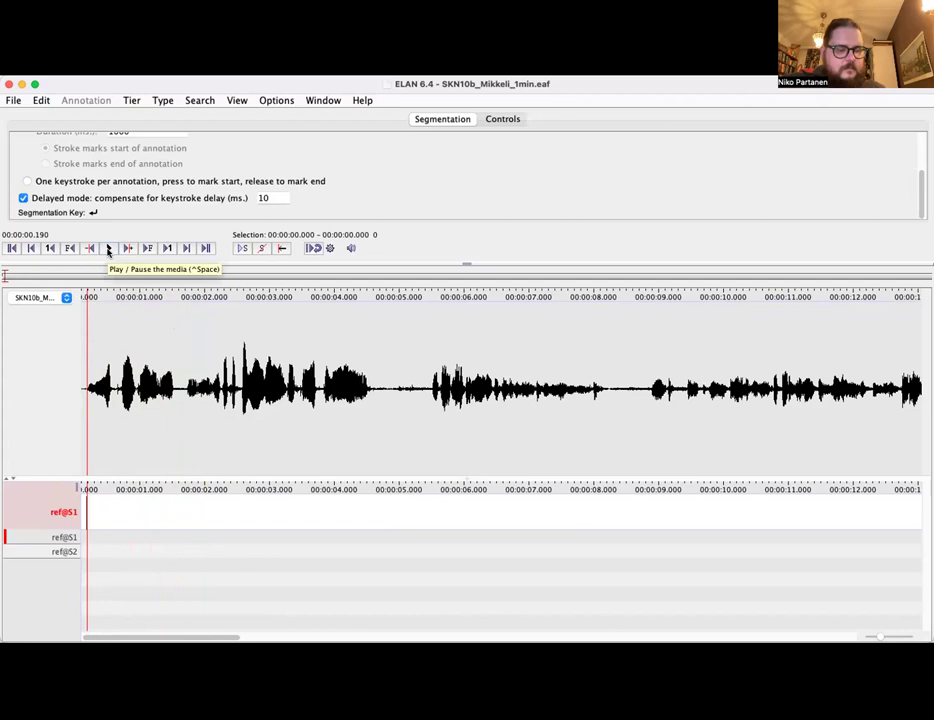
left_click(108, 248)
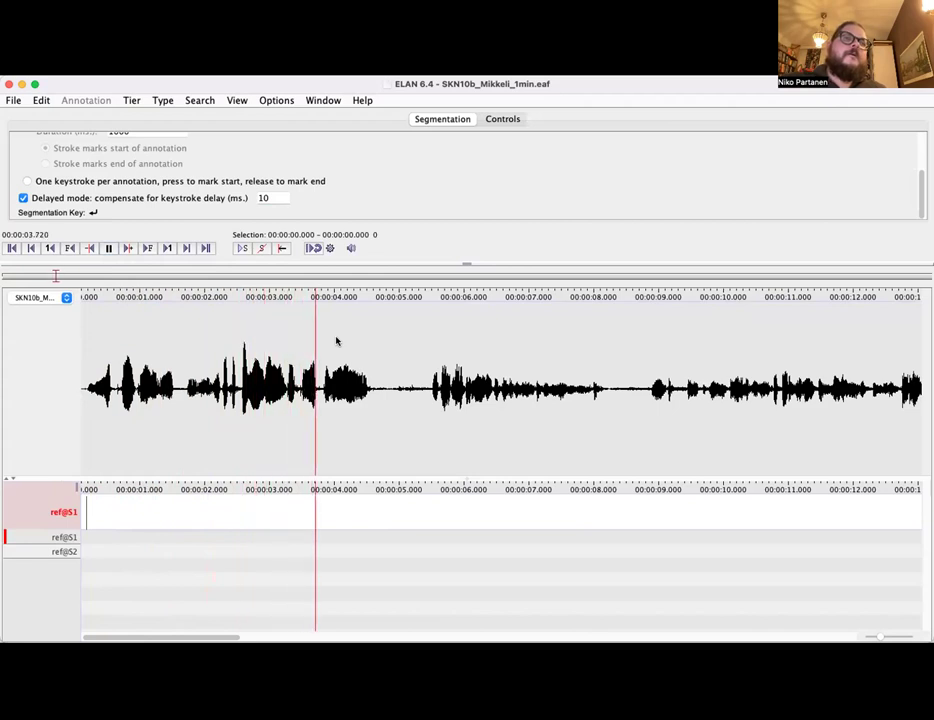
key("Return")
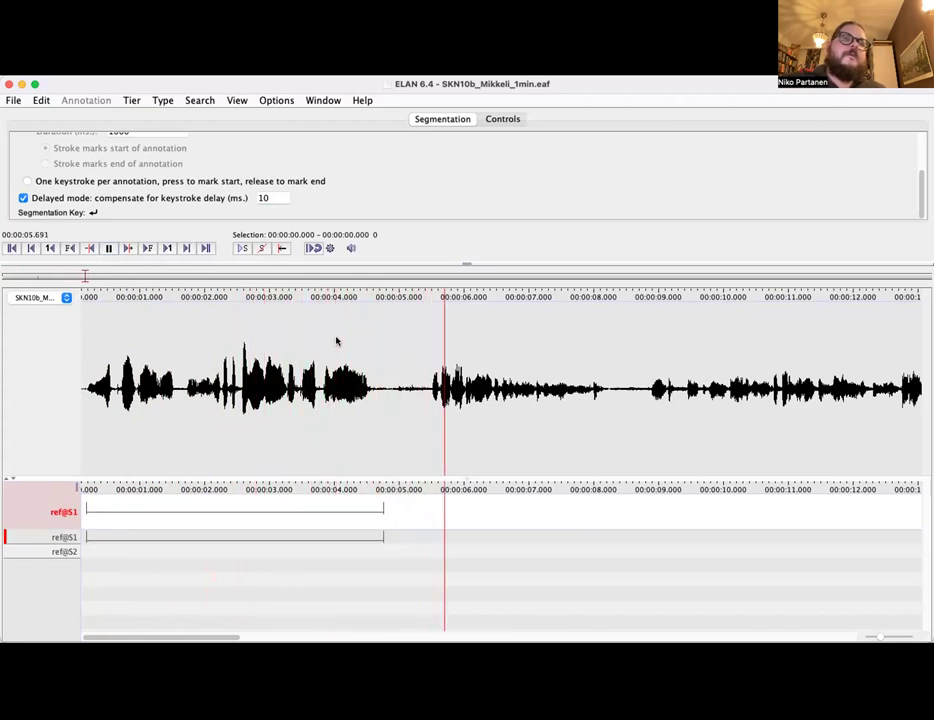
key("shift+Left")
key("shift+Left")
key("Return")
key("Return")
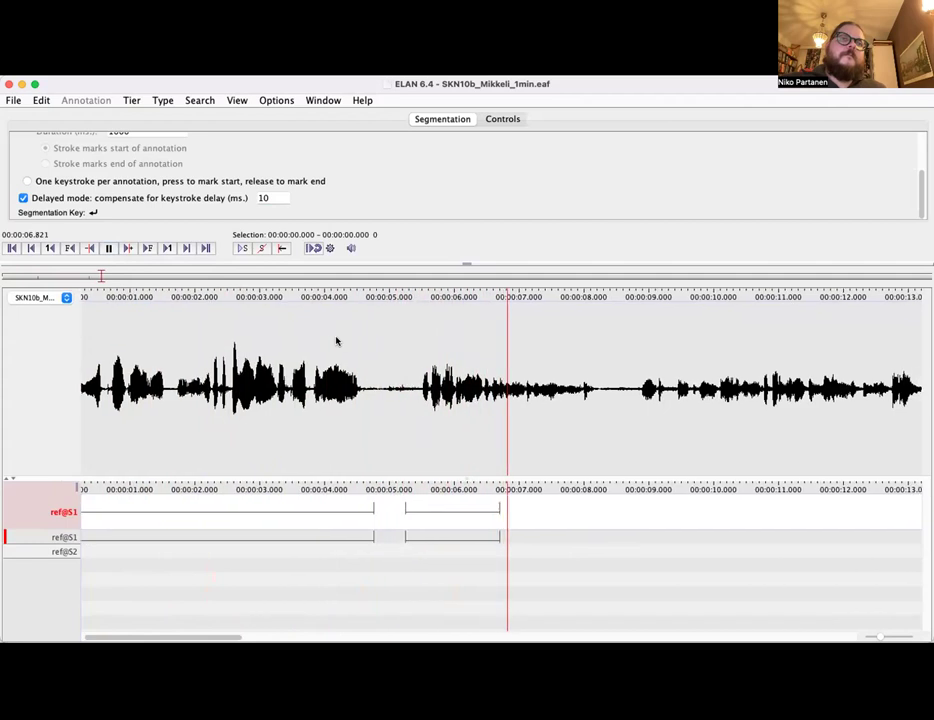
key("ctrl+space")
Merge the short second ref@S1 segment with the one before, giving one annotation to about 6.7 s
left_click(419, 508)
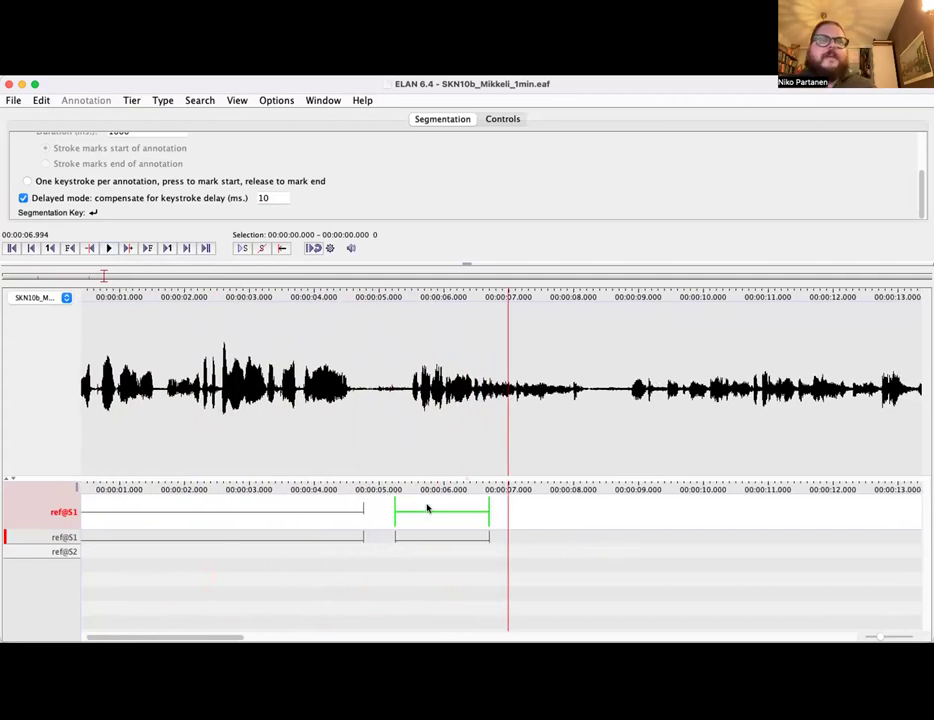
right_click(423, 511)
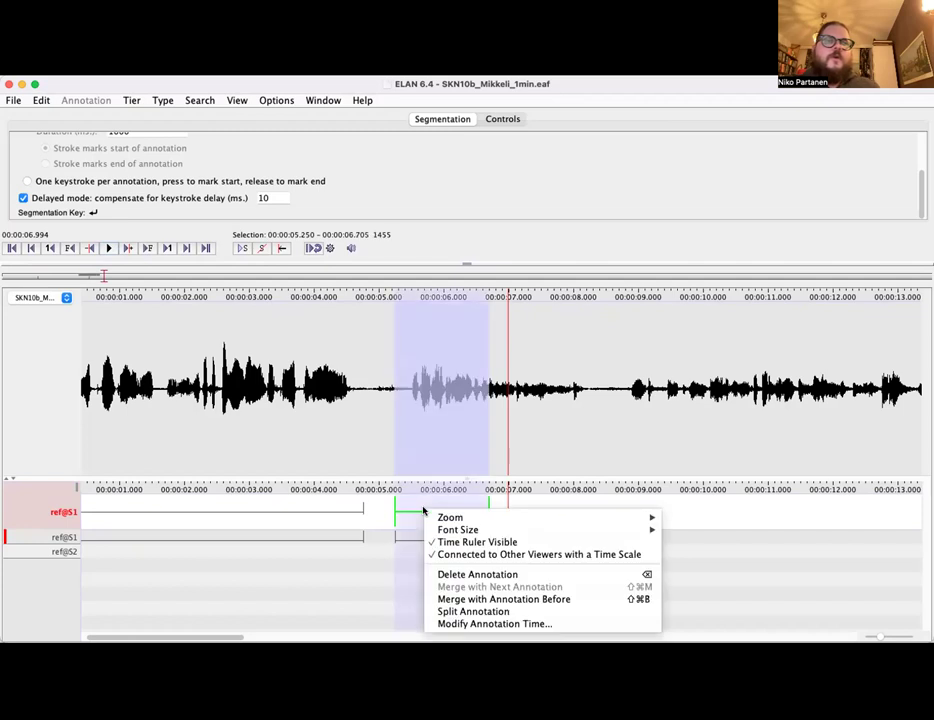
left_click(480, 600)
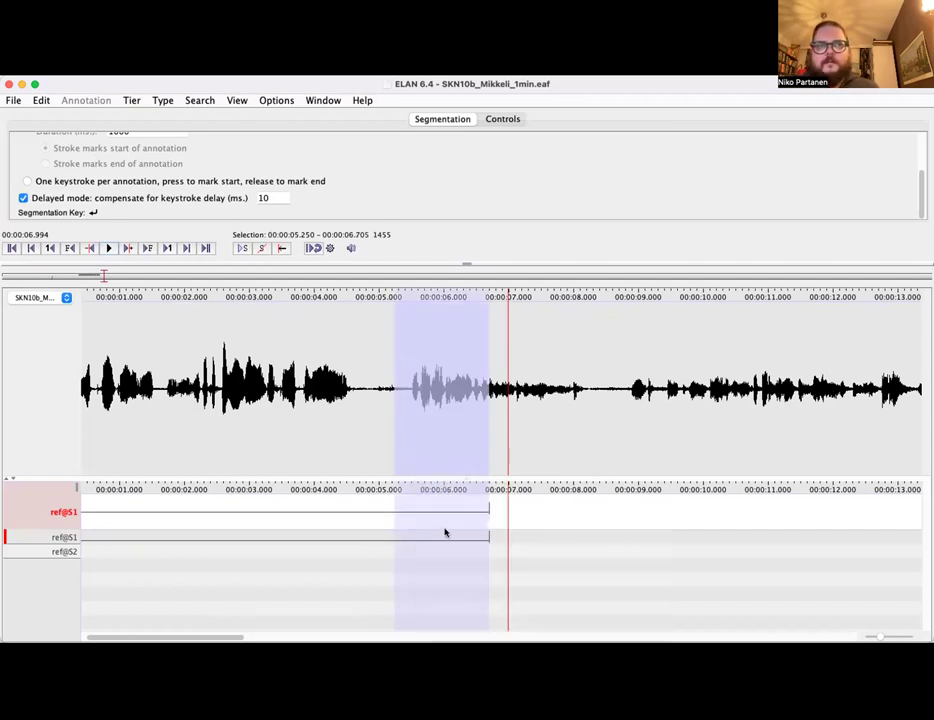
Select the merged annotation and step the playhead between about 5.5 and 8.5 s
left_click(279, 511)
left_click(410, 405)
key("shift+Right")
key("shift+Right")
key("shift+Right")
key("shift+Left")
key("shift+Left")
key("shift+Left")
key("shift+Left")
key("shift+Left")
key("shift+Right")
key("shift+Right")
key("shift+Right")
key("shift+Right")
key("shift+Right")
key("shift+Right")
key("shift+Right")
key("shift+Left")
key("shift+Left")
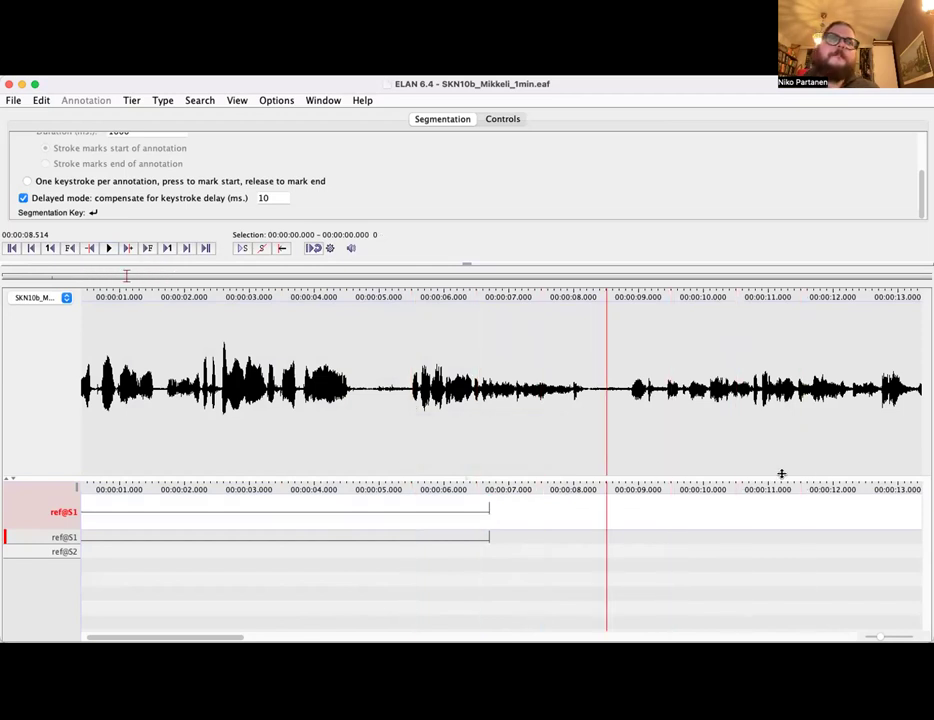
key("shift+Left")
key("shift+Left")
key("shift+Left")
key("shift+Left")
key("shift+Right")
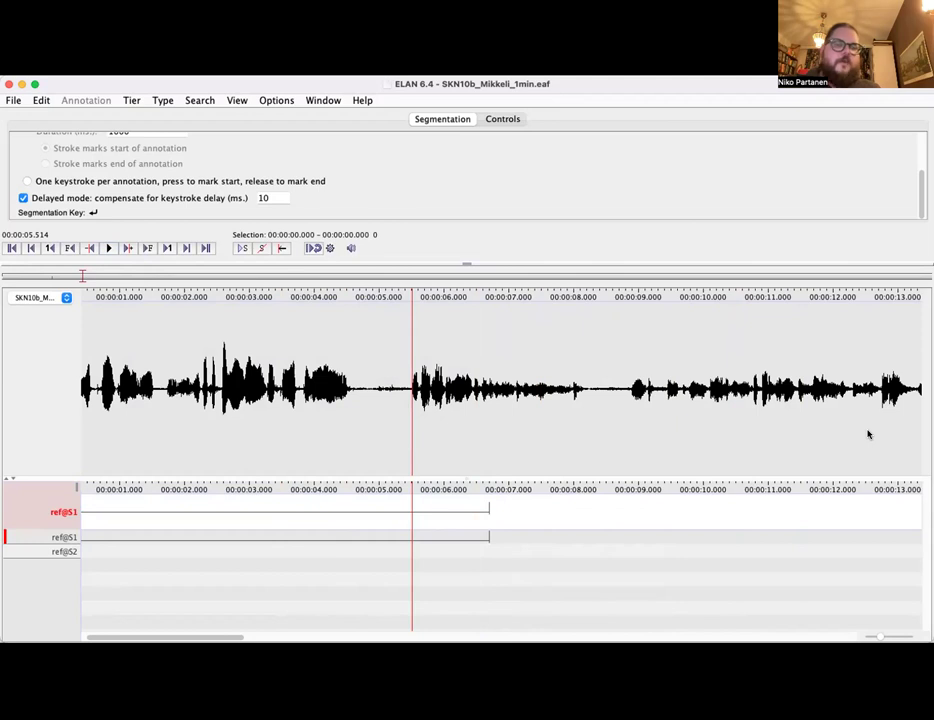
Make ref@S2 the segmentation tier and replay the audio to locate the next utterance
key("super+Down")
key("super+Up")
key("super+Down")
key("super+Up")
key("super+Down")
key("shift+Left")
key("shift+Left")
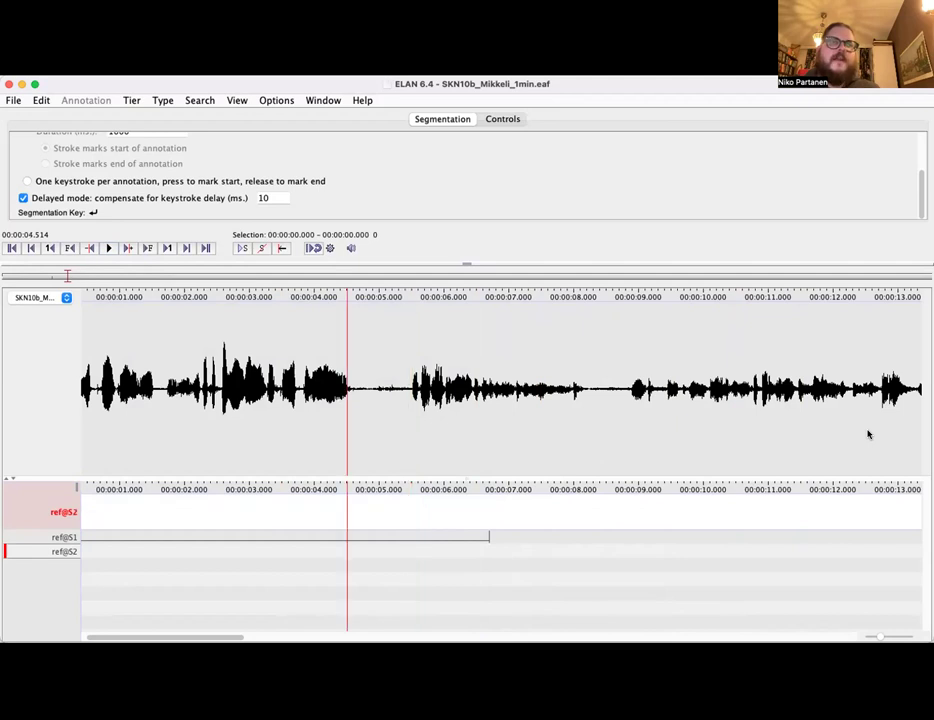
key("ctrl+space")
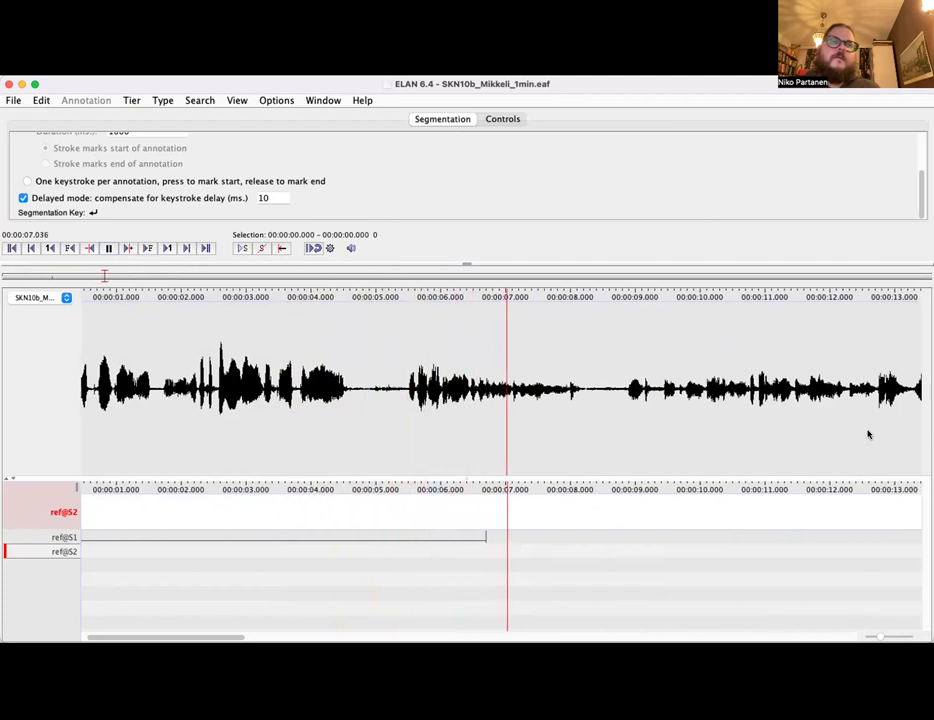
key("ctrl+space")
key("shift+Left")
key("shift+Left")
key("shift+Left")
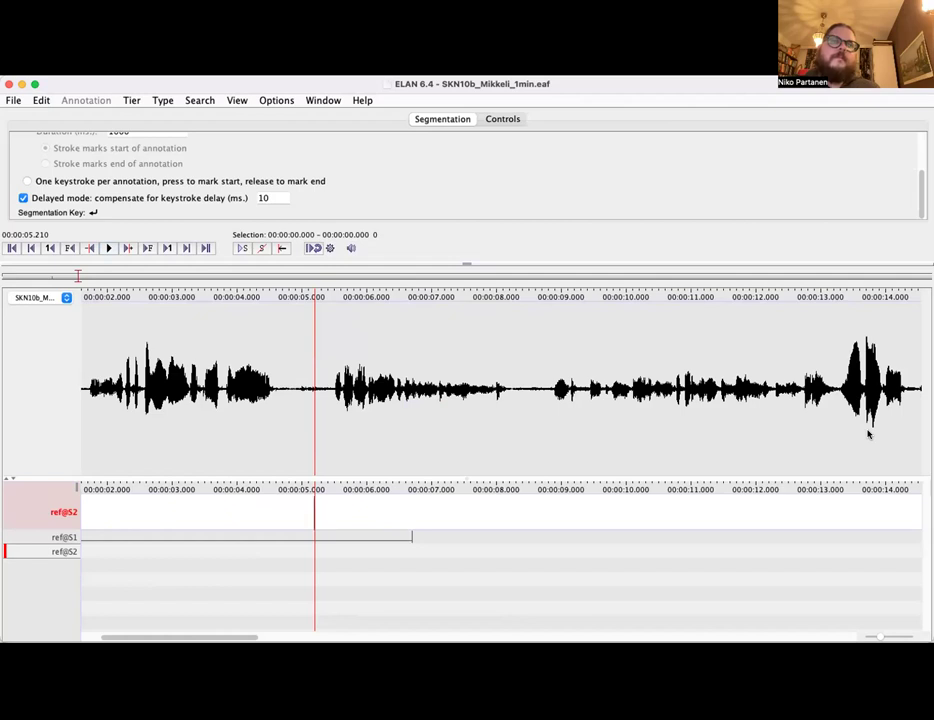
Segment two ref@S2 utterances, about 5.0–8.3 s and 8.6–13.6 s
key("ctrl+space")
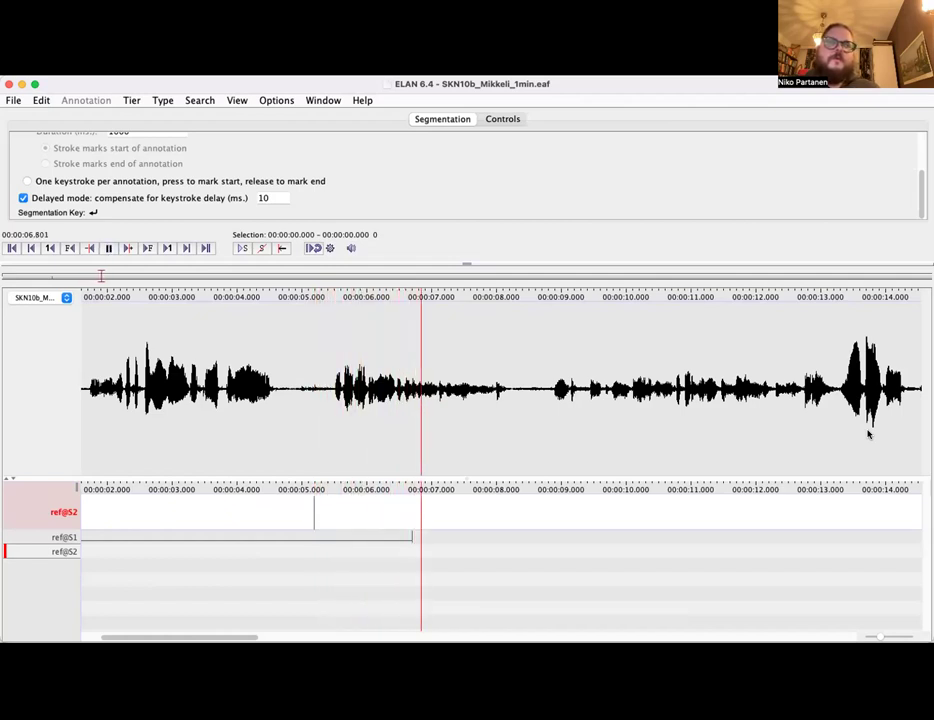
key("Return")
key("Return")
key("ctrl+space")
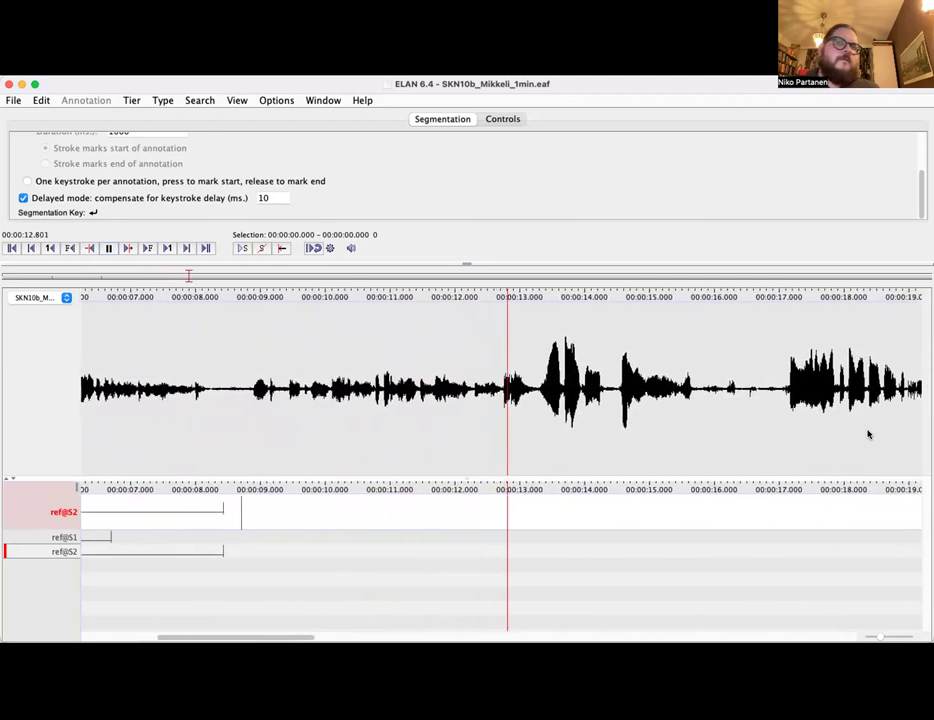
key("ctrl+shift+Left")
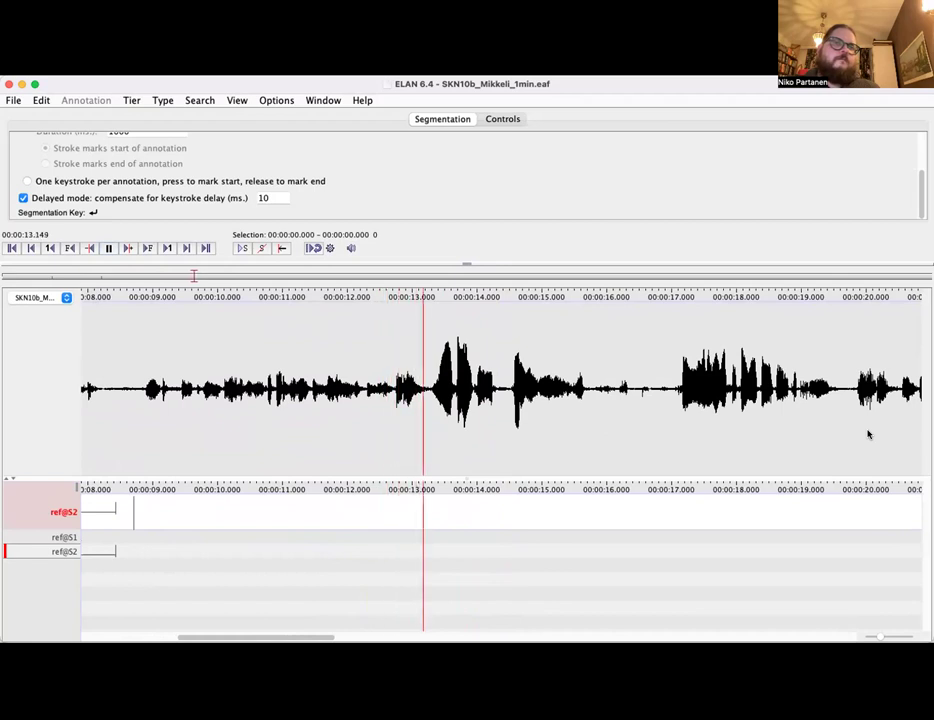
key("Return")
key("ctrl+space")
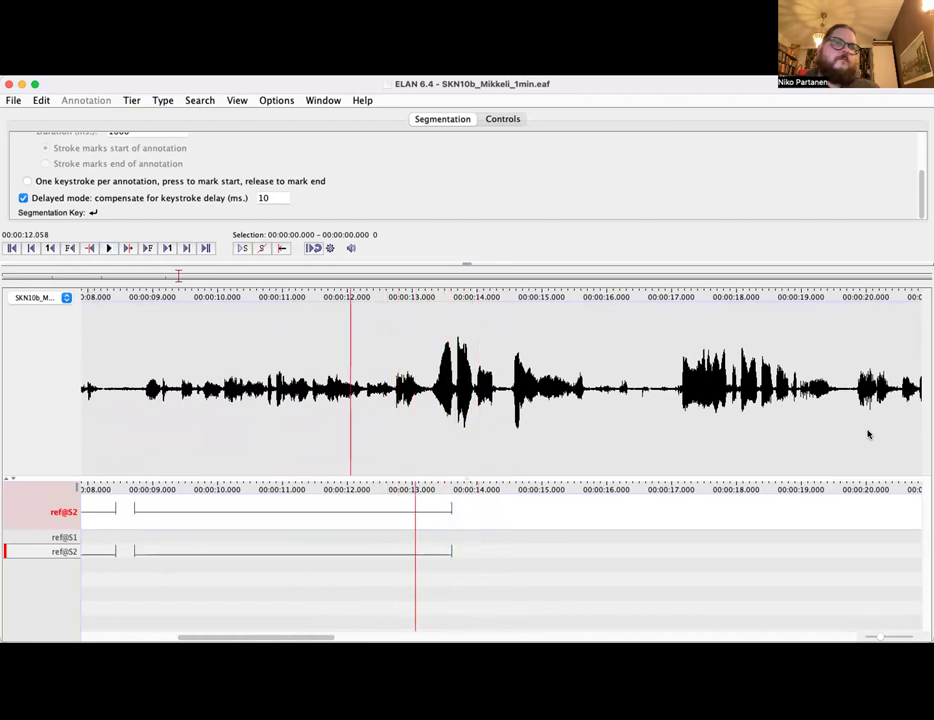
Add a ref@S1 segment from about 13.0 to 16.4 s
key("ctrl+Up")
key("ctrl+space")
key("Return")
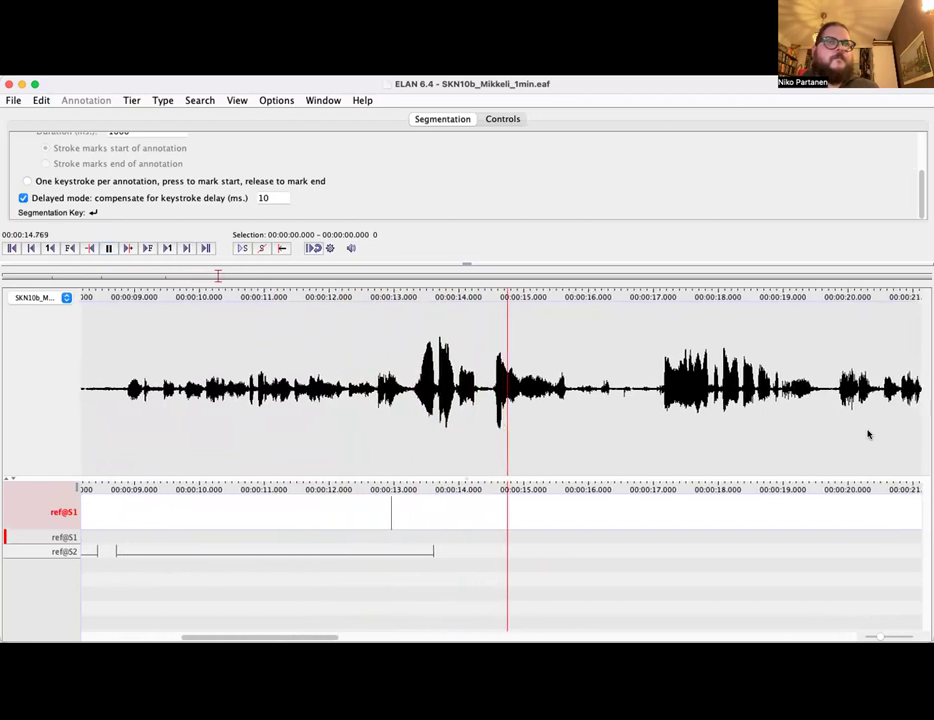
key("Return")
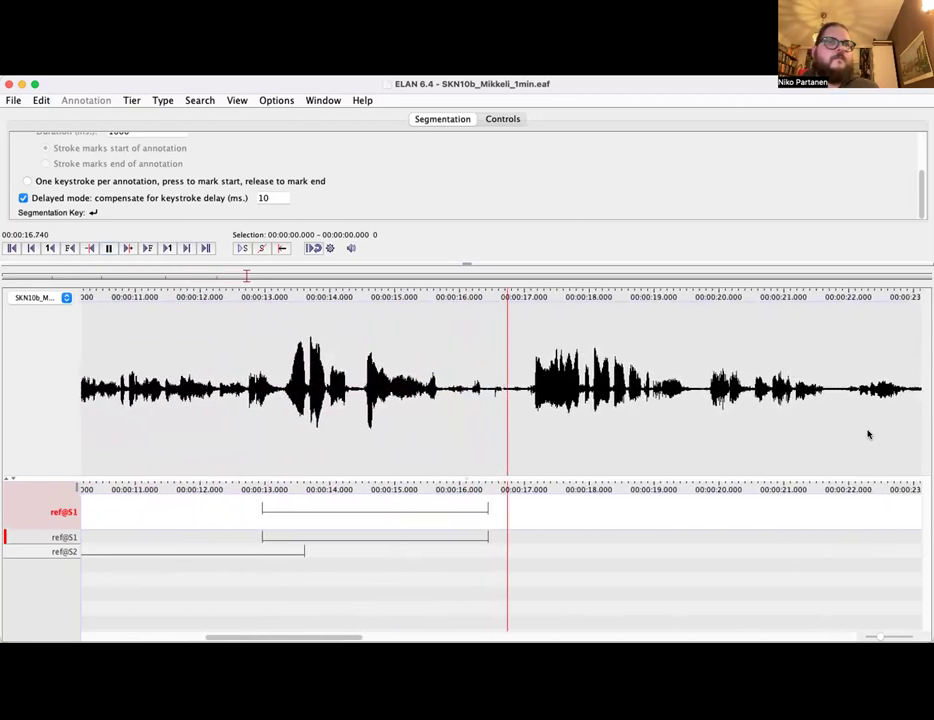
key("ctrl+space")
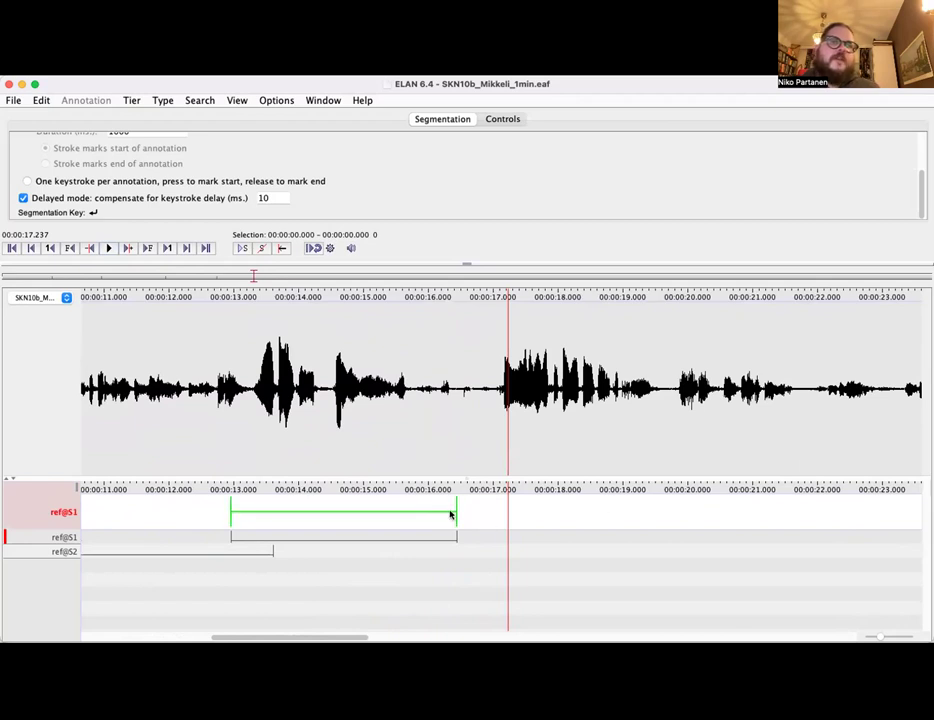
Extend the ref@S1 segment to 16.74 s and add another ref@S1 segment starting near 16.8 s
left_click_drag(452, 511, 473, 513)
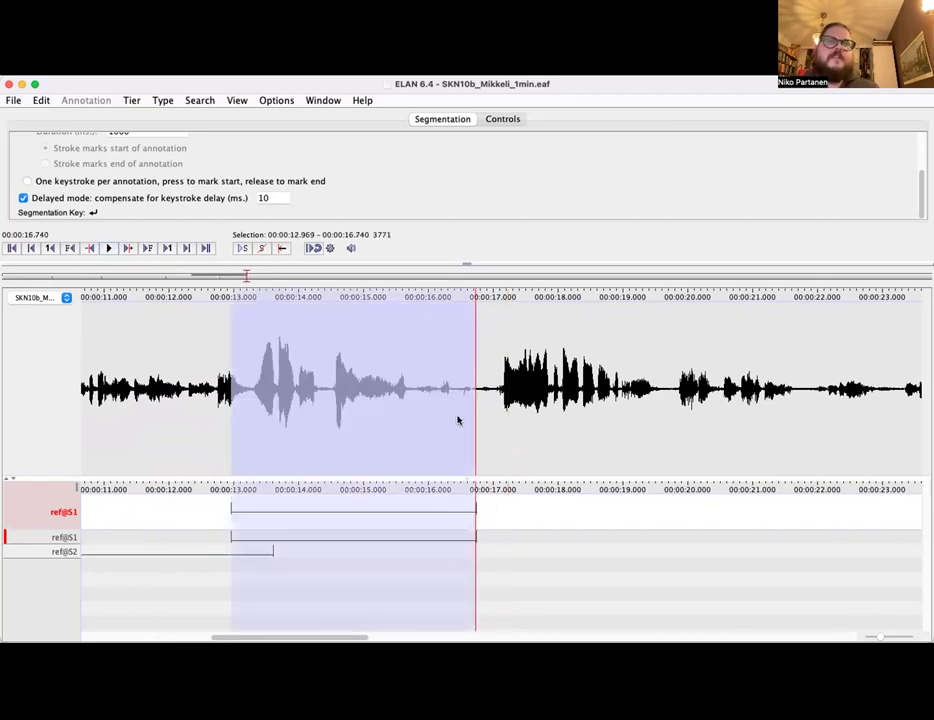
left_click(452, 396)
key("ctrl+Down")
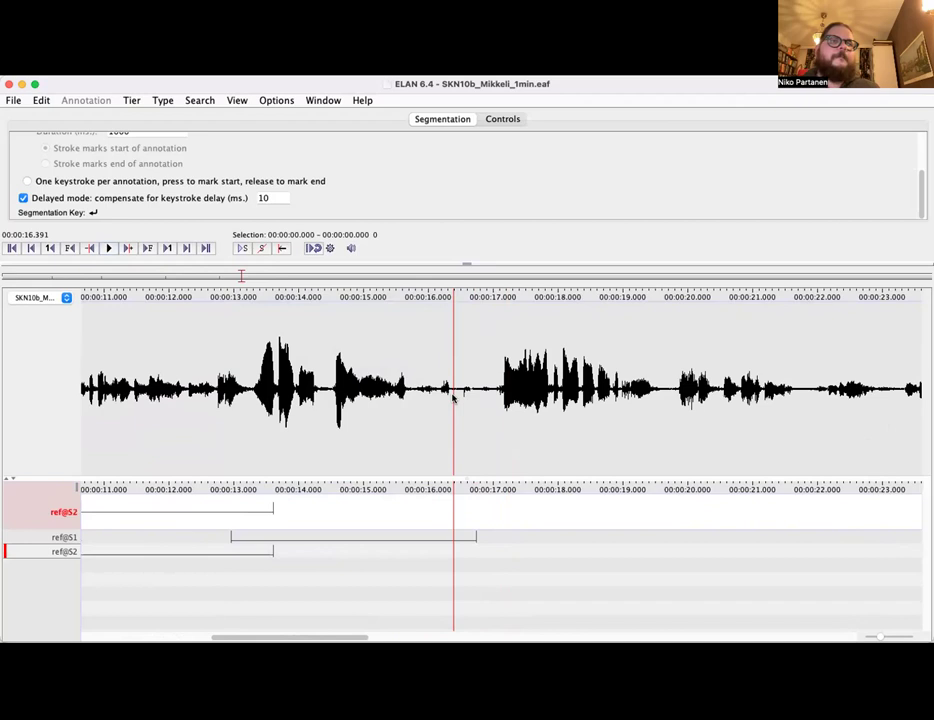
key("ctrl+space")
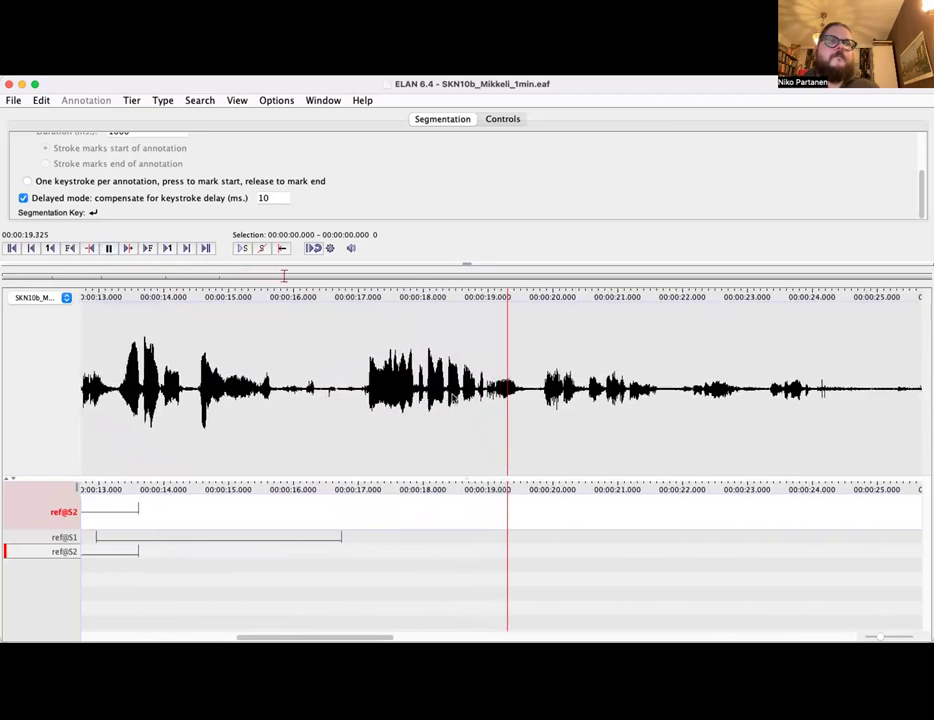
key("ctrl+space")
key("ctrl+Up")
key("shift+Left")
key("ctrl+space")
key("Return")
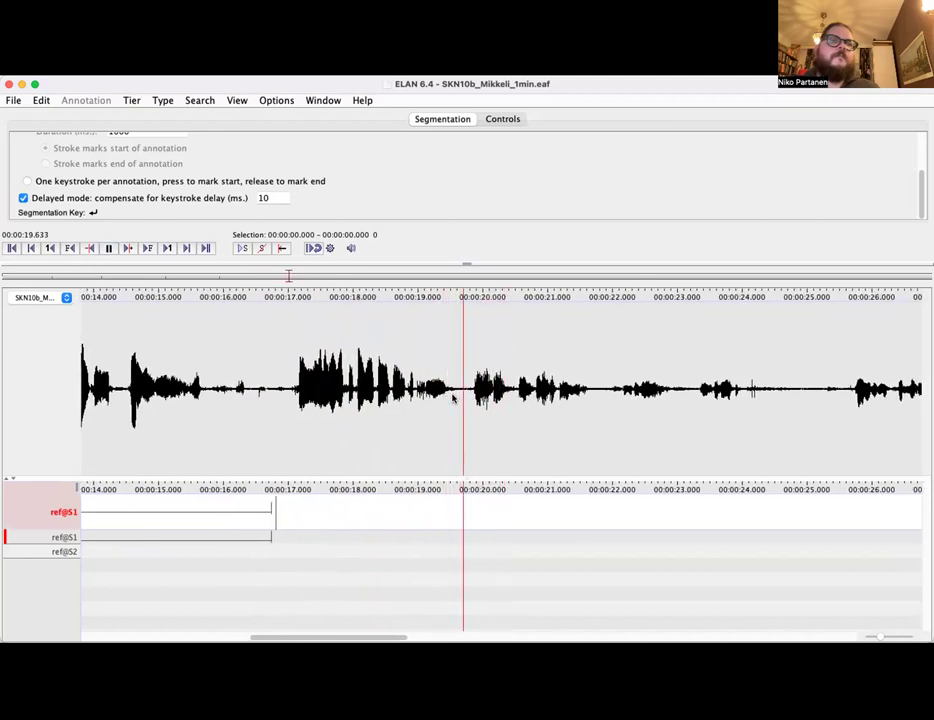
key("Return")
key("ctrl+space")
Add ref@S2 segments from about 19.7 to 24.45 s and from 25.2 to 27.2 s
key("ctrl+Down")
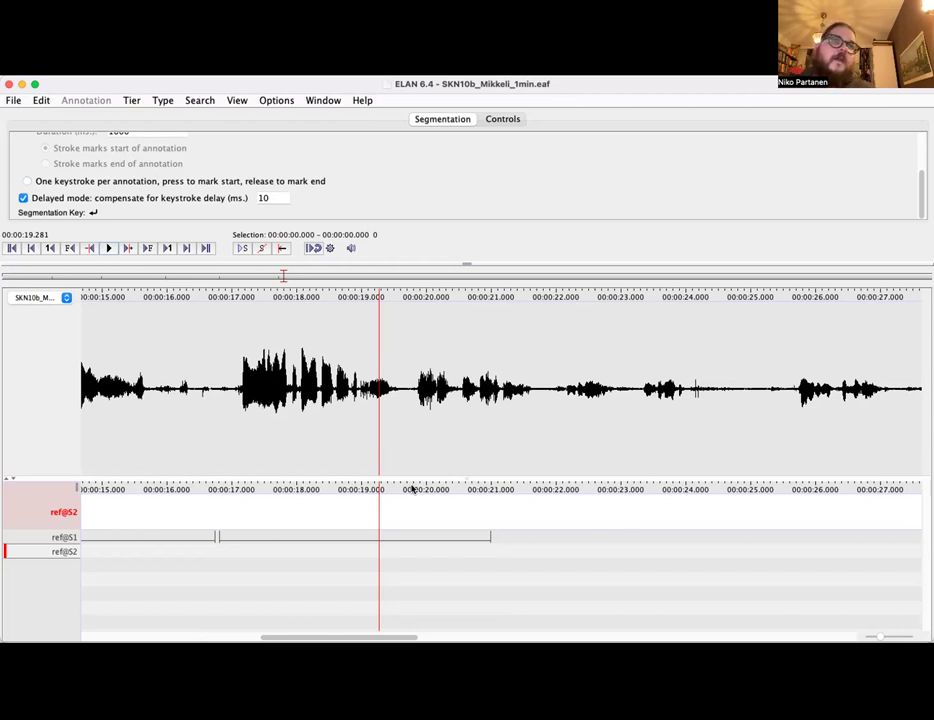
key("ctrl+space")
key("Return")
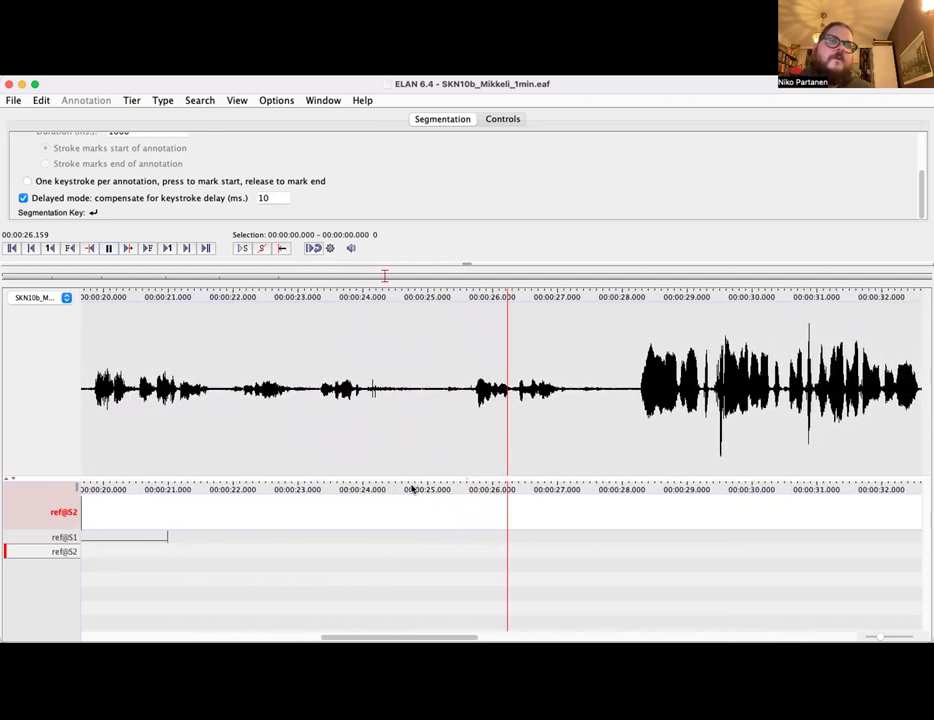
key("ctrl+space")
key("ctrl+shift+Left")
key("ctrl+shift+Left")
key("ctrl+shift+Left")
key("ctrl+shift+Left")
key("ctrl+shift+Left")
key("ctrl+space")
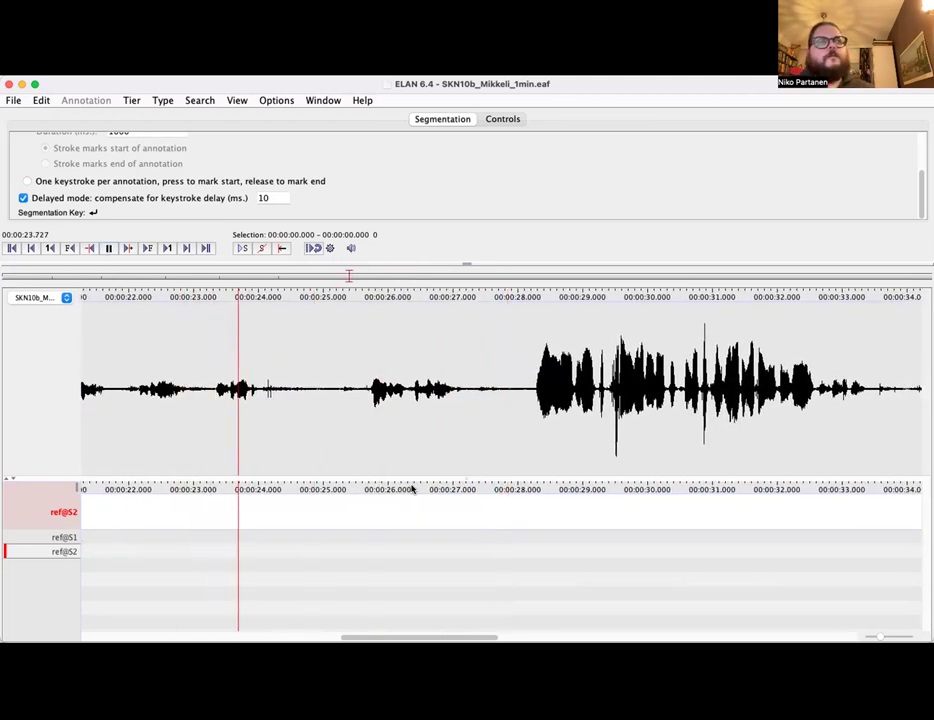
key("Return")
key("Return")
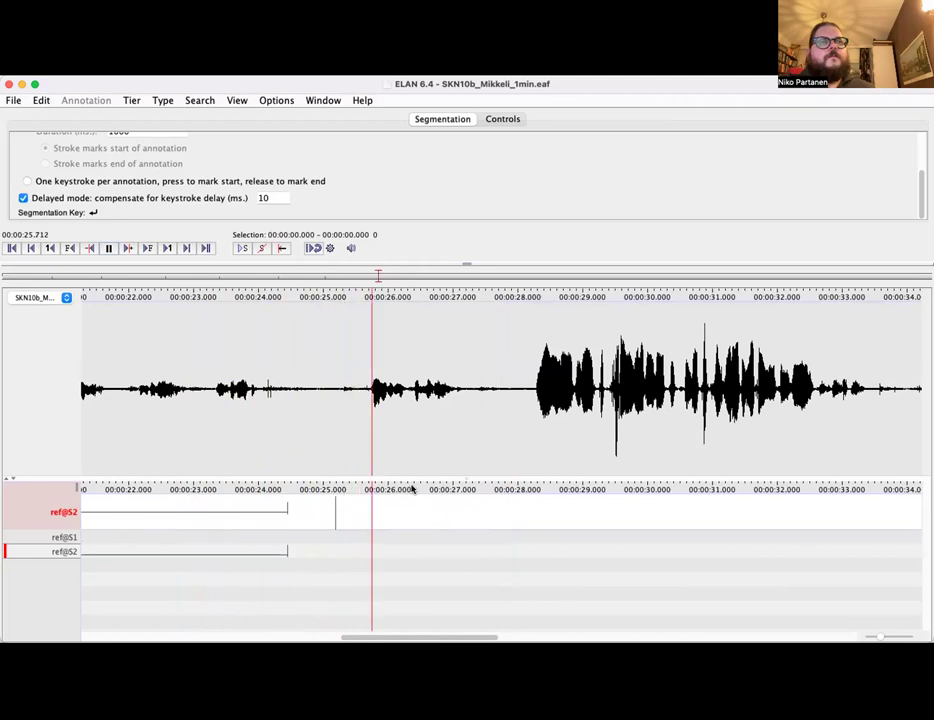
key("Return")
key("ctrl+space")
Move the last ref@S2 segment's start to 25.53 s and replay around 26.5–27.4 s on ref@S1
left_click_drag(329, 511, 357, 512)
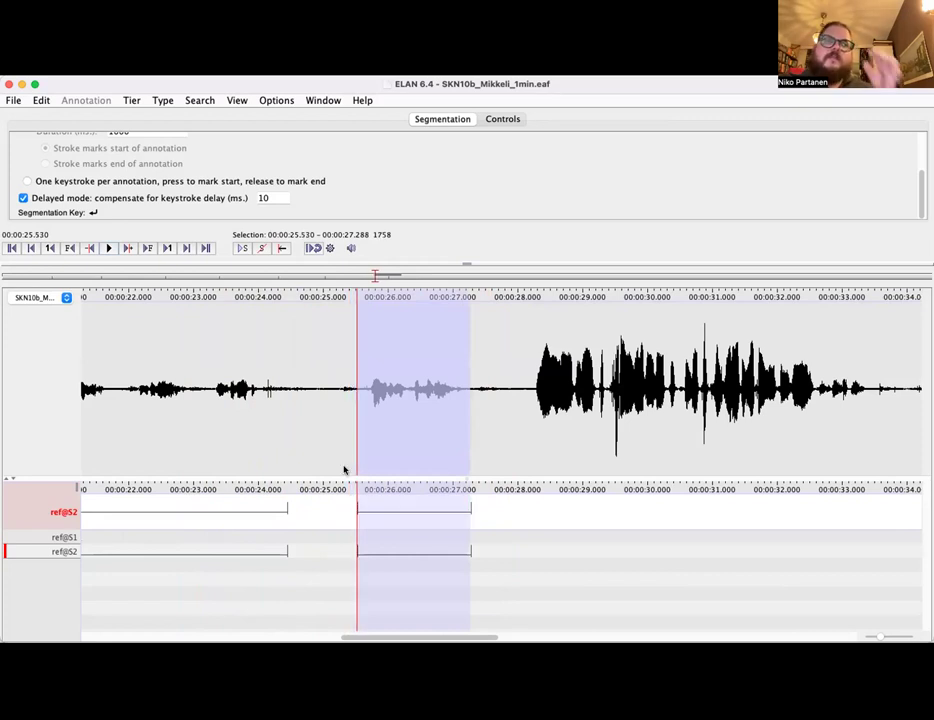
key("ctrl+Up")
key("ctrl+space")
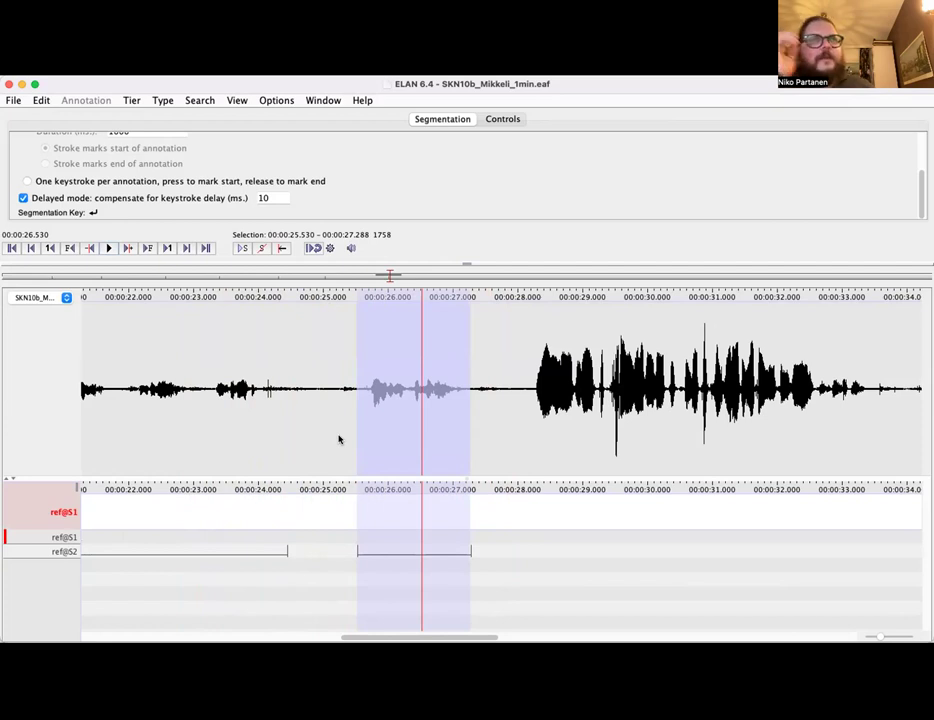
key("ctrl+space")
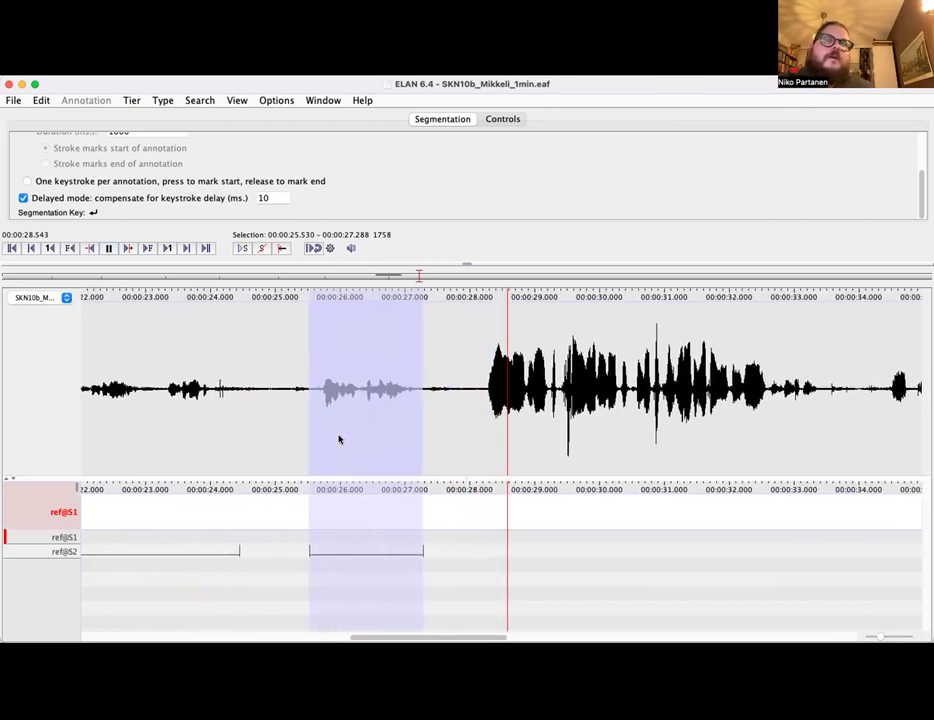
key("ctrl+space")
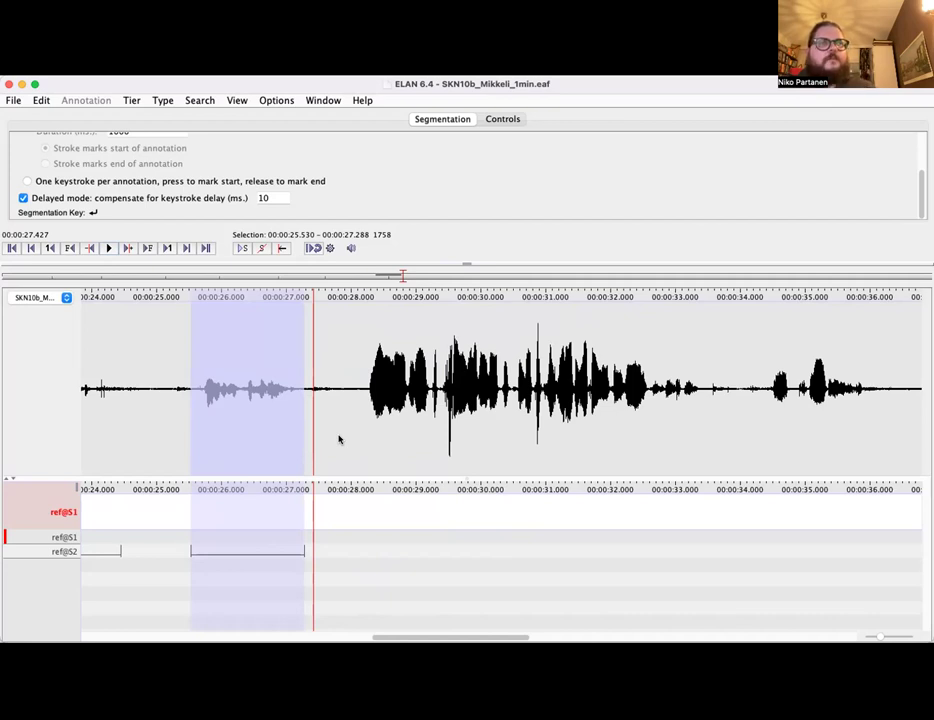
key("ctrl+space")
key("Return")
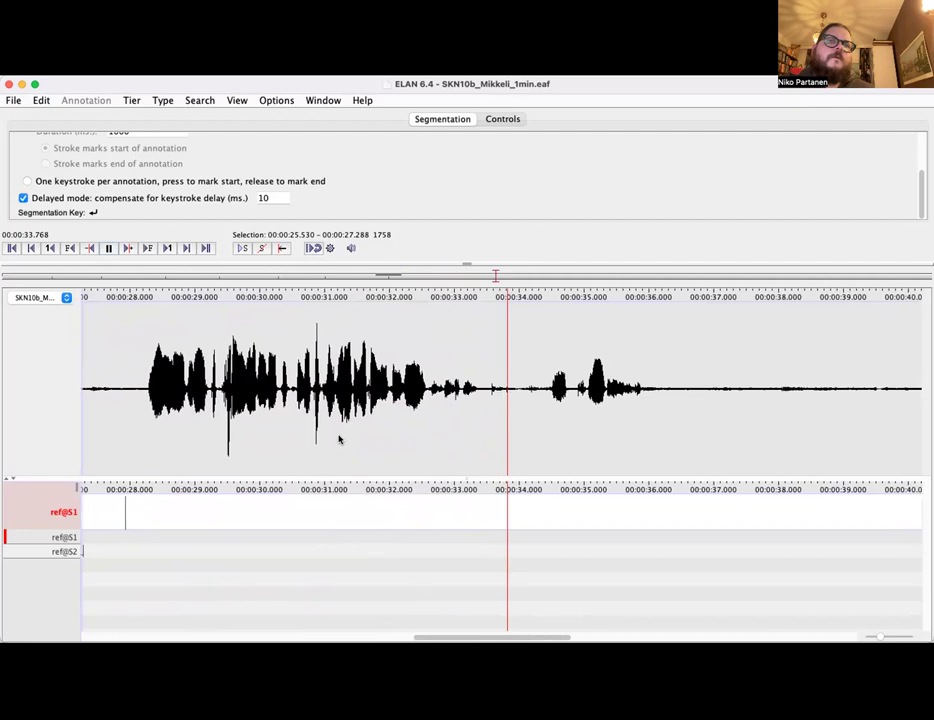
key("Return")
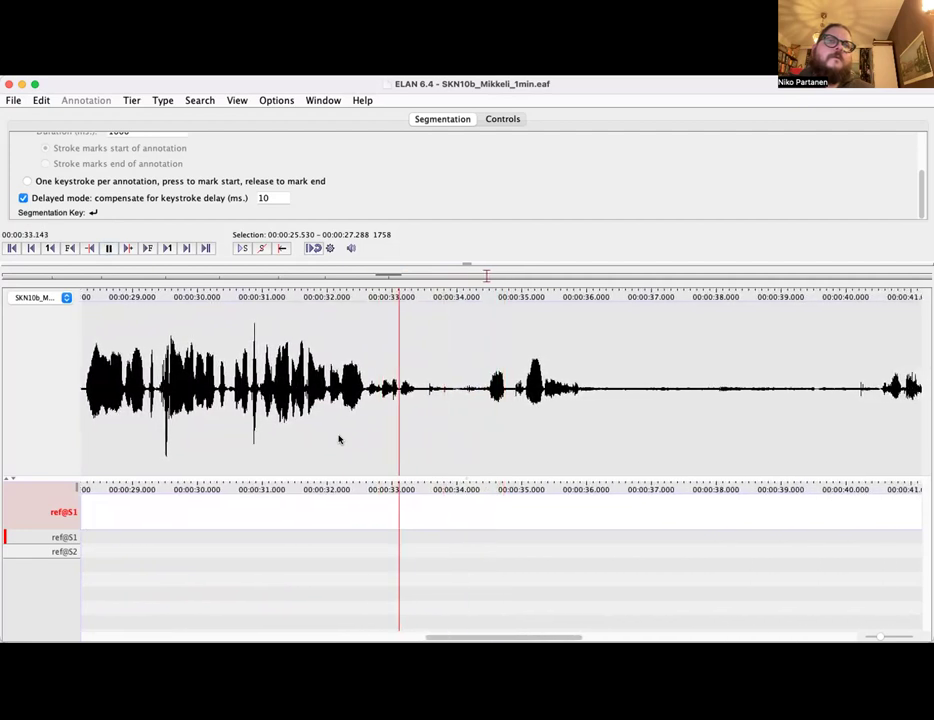
key("Return")
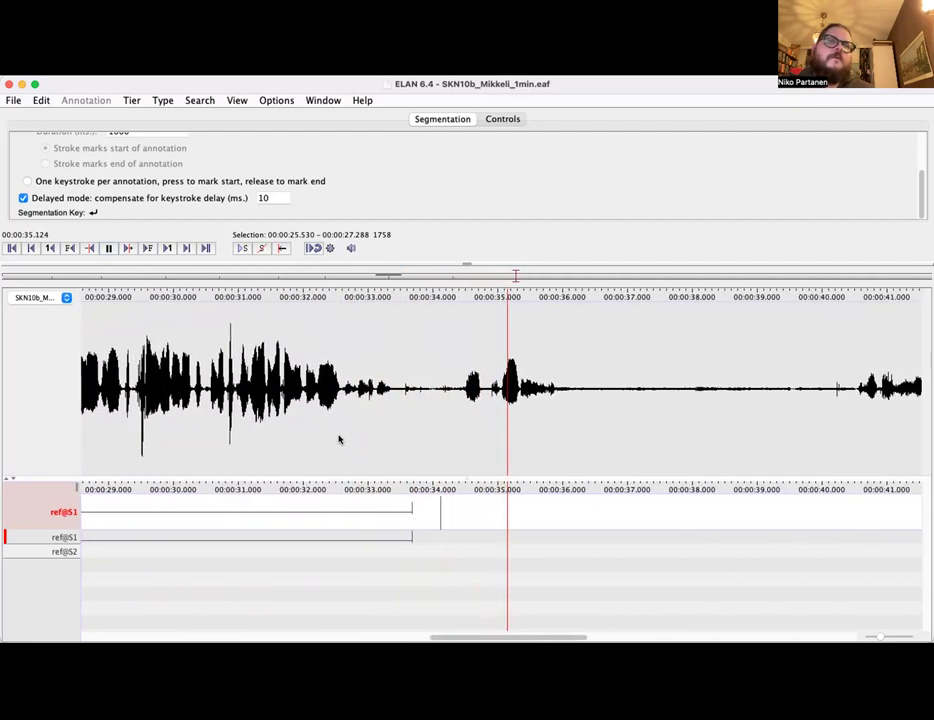
key("Return")
key("ctrl+space")
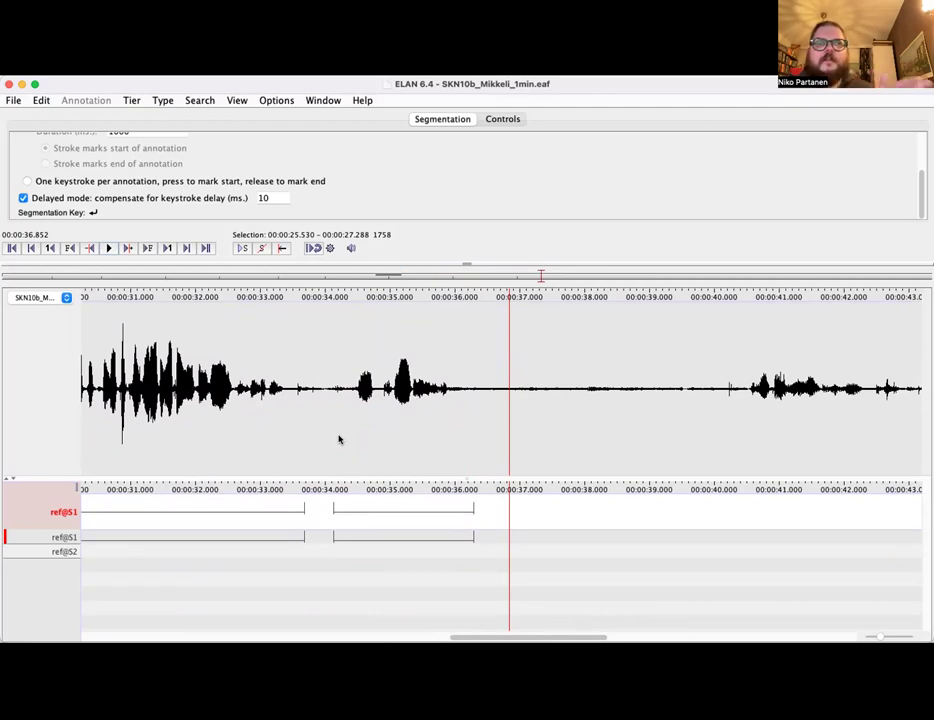
key("ctrl+space")
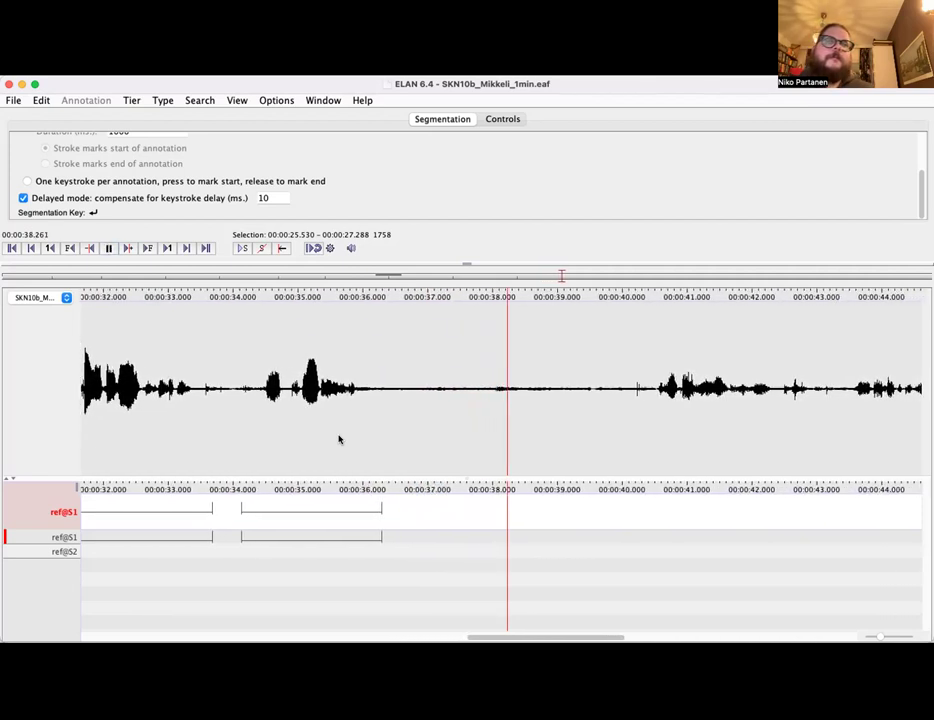
key("Return")
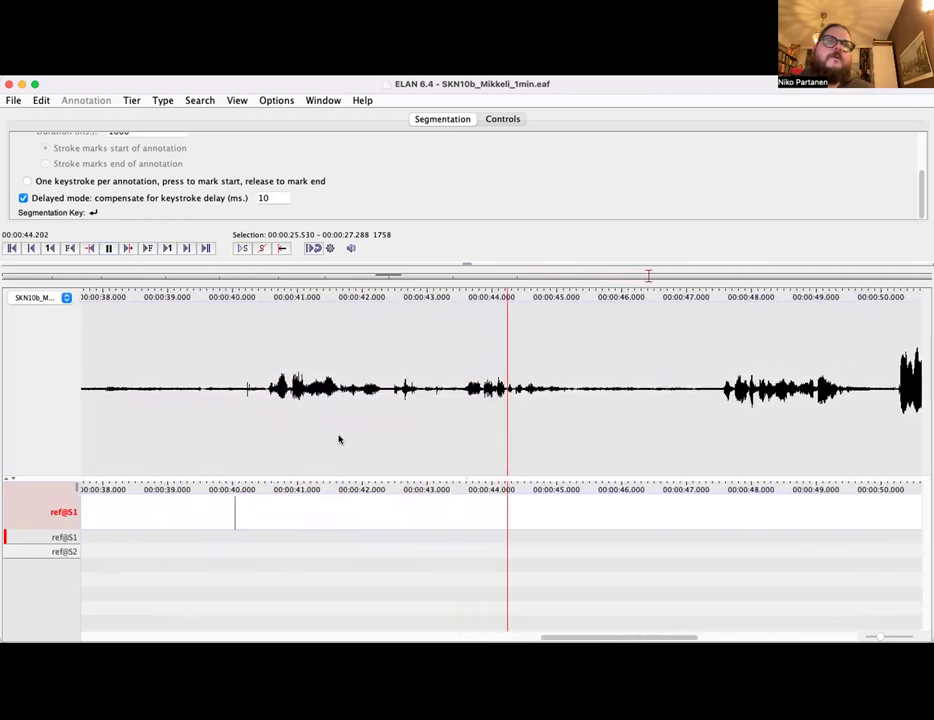
key("Return")
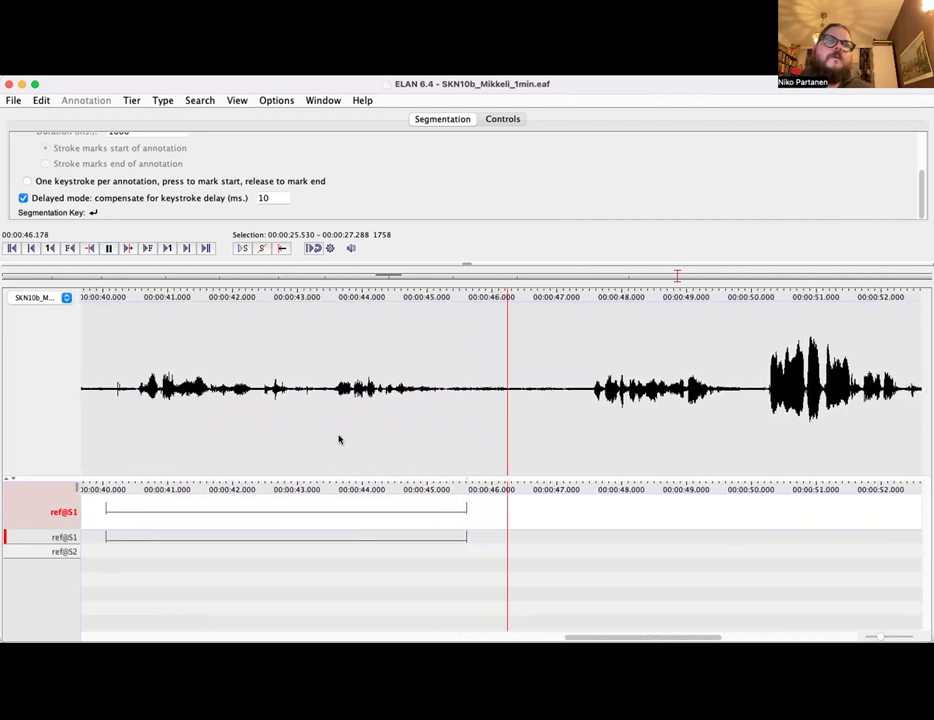
key("Return")
key("space")
key("Down")
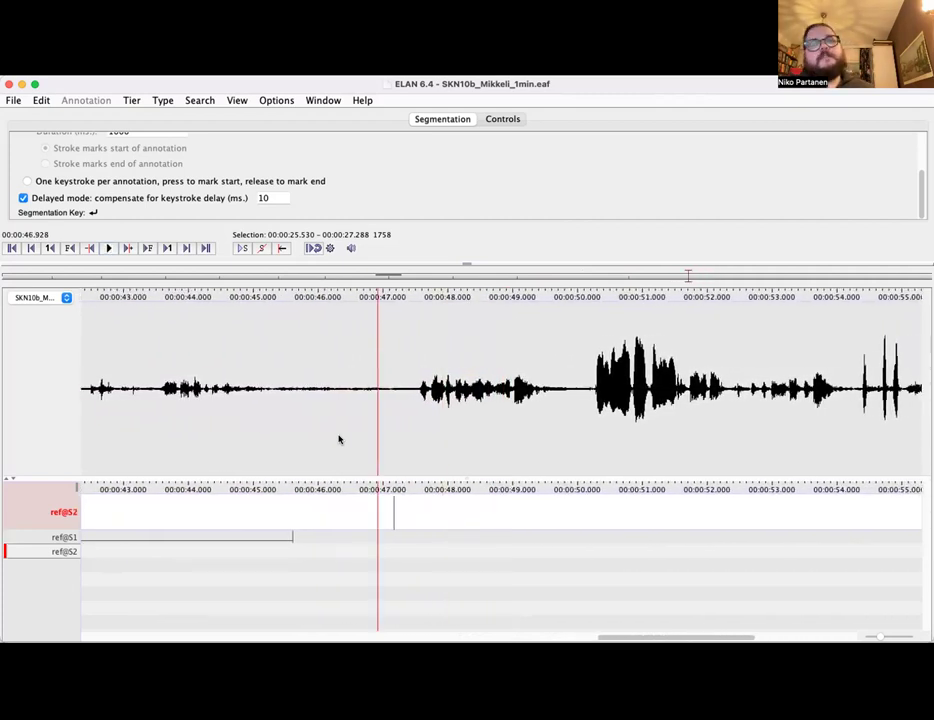
key("Up")
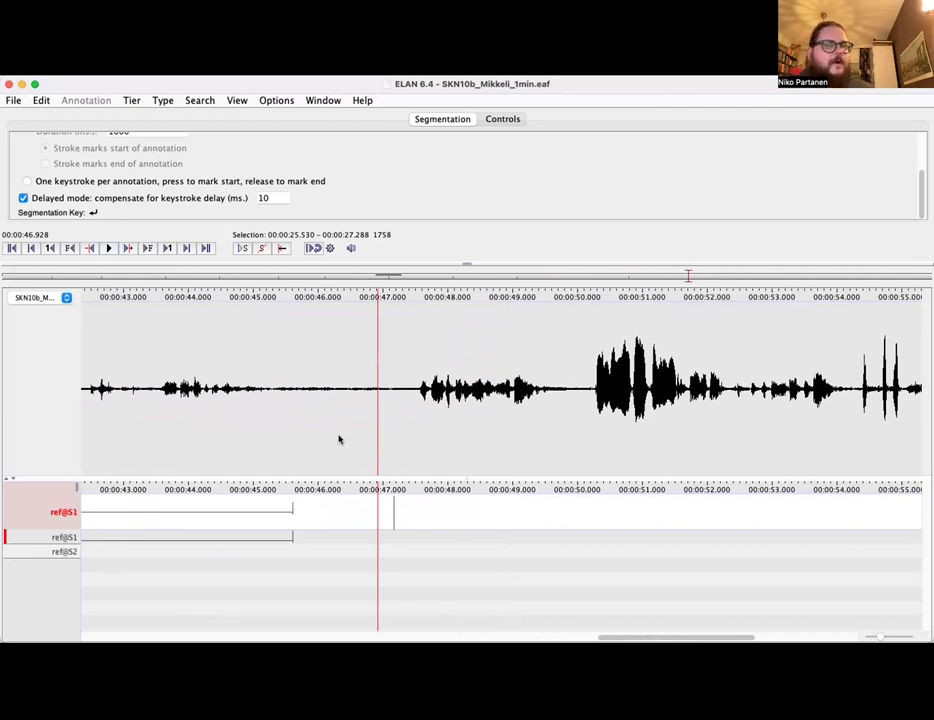
key("shift+Right")
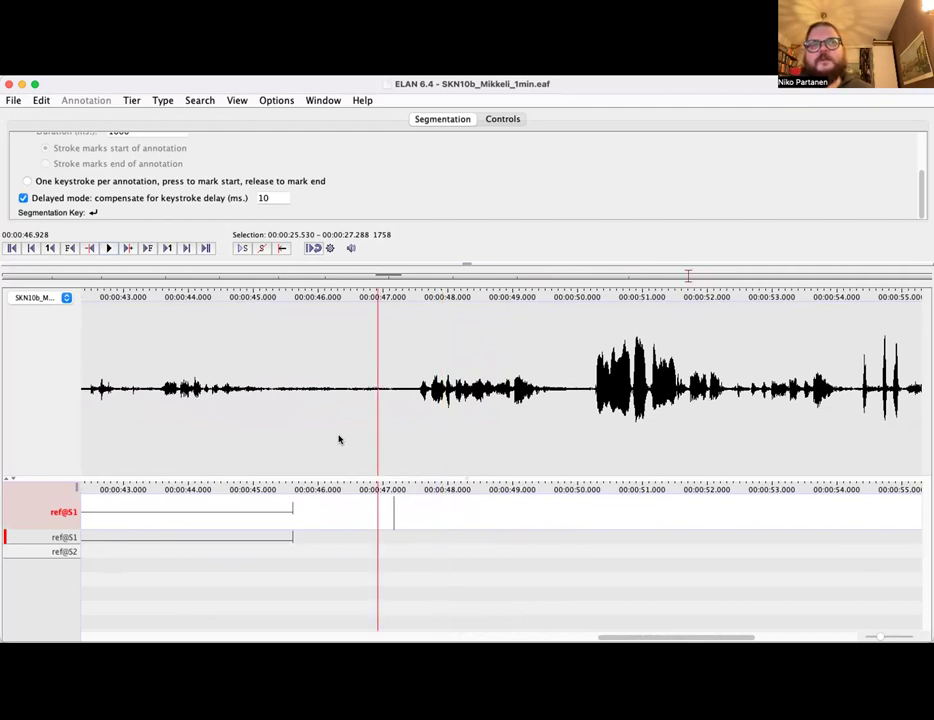
key("shift+Left")
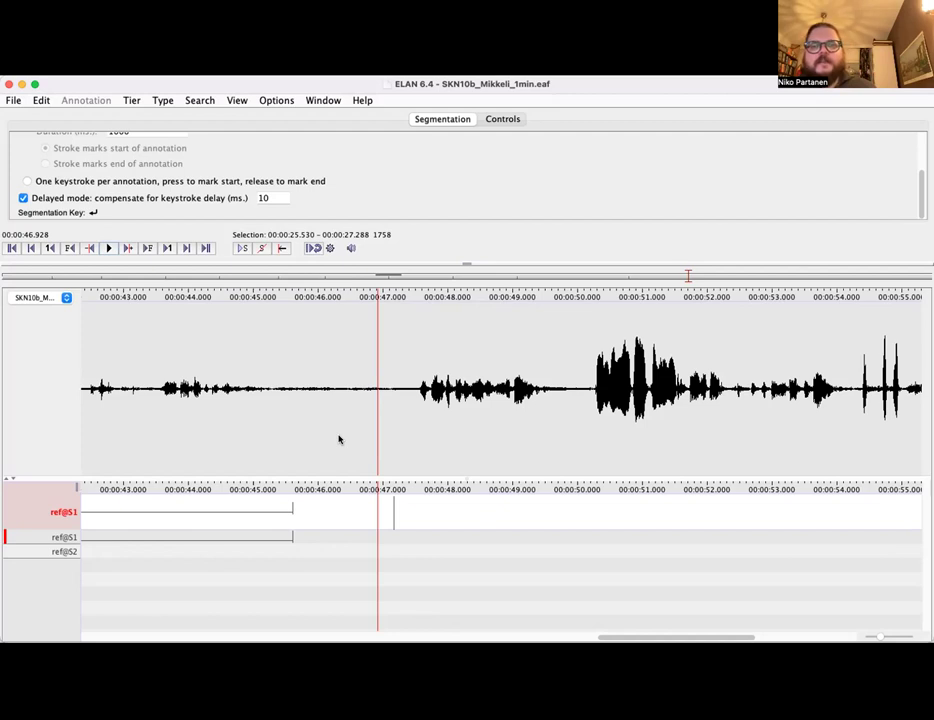
Mark a ref@S2 turn ending around 50 s, then step back to replay the next stretch
key("ctrl+Down")
key("ctrl+space")
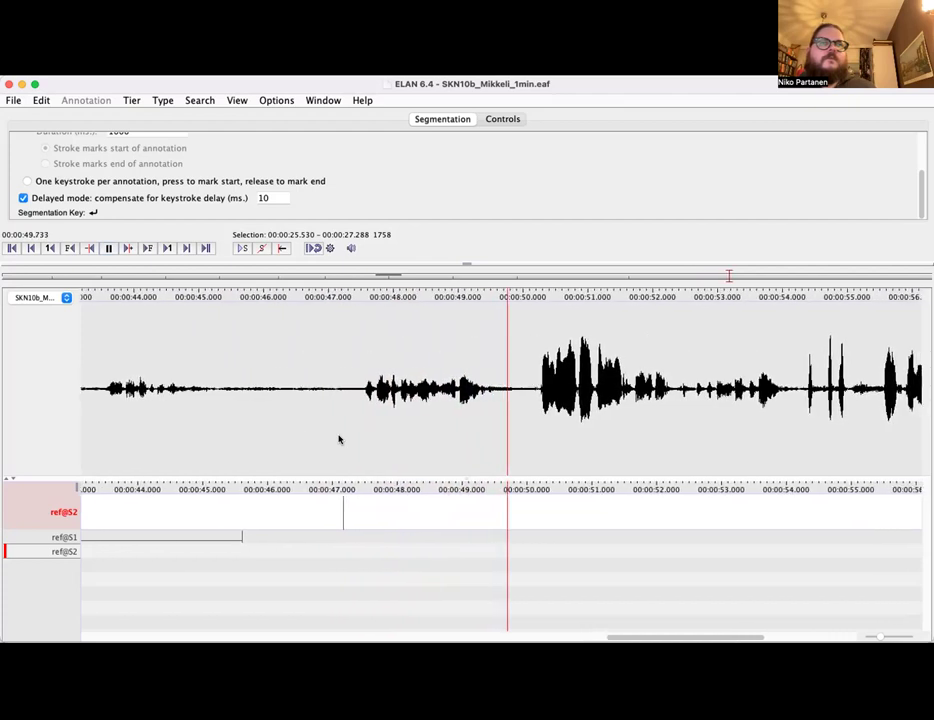
key("Return")
key("ctrl+space")
key("ctrl+Up")
key("ctrl+Down")
key("shift+Left")
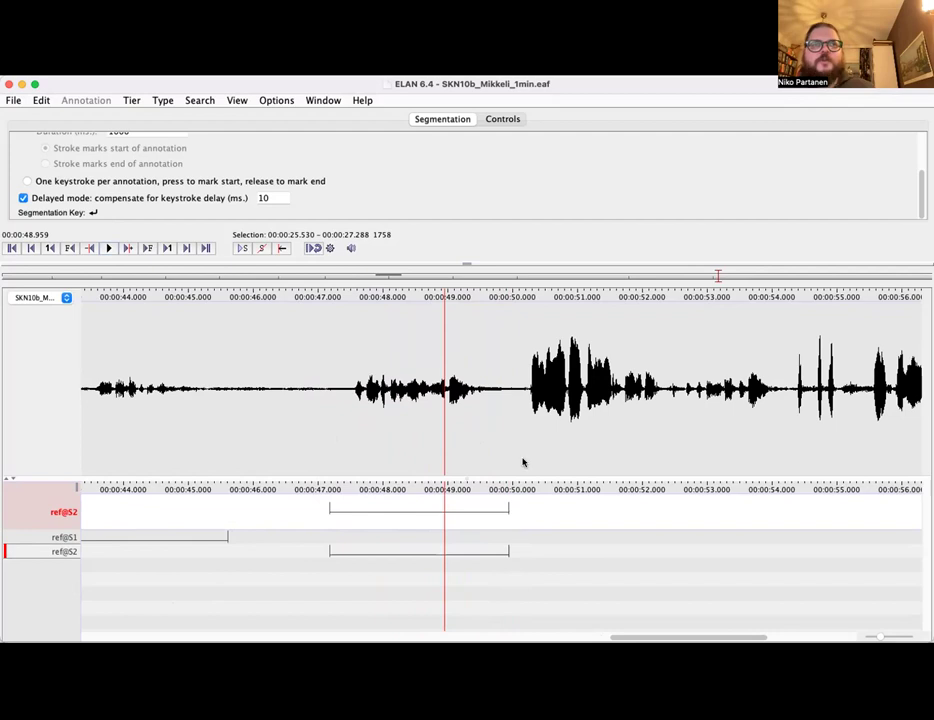
key("shift+Right")
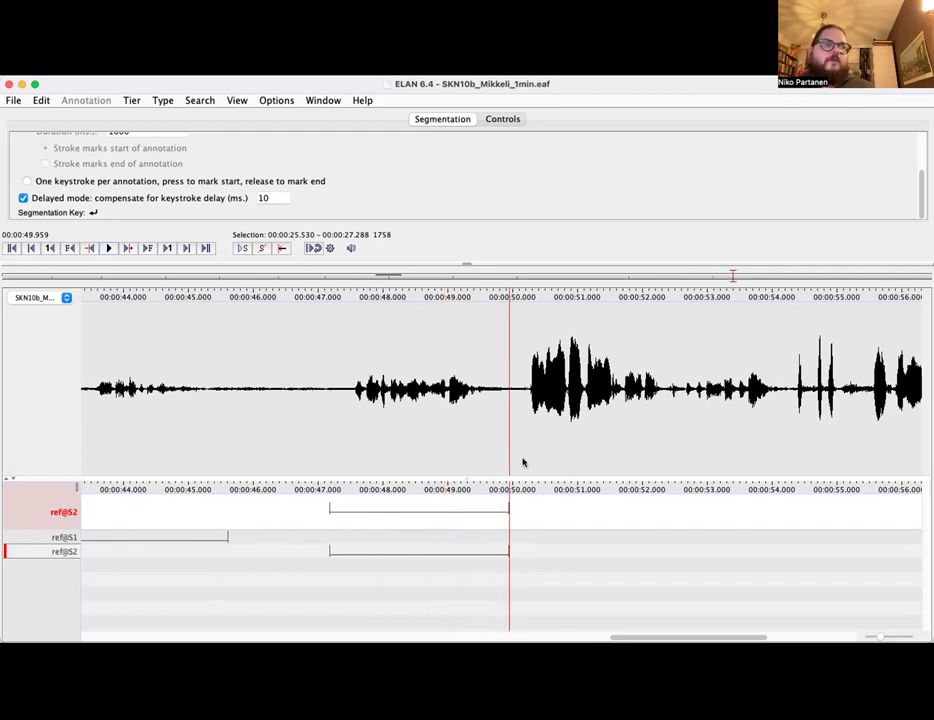
Add a ref@S1 segment about 49.9–52.9 s and a ref@S2 segment about 52.4–54.2 s
key("ctrl+space")
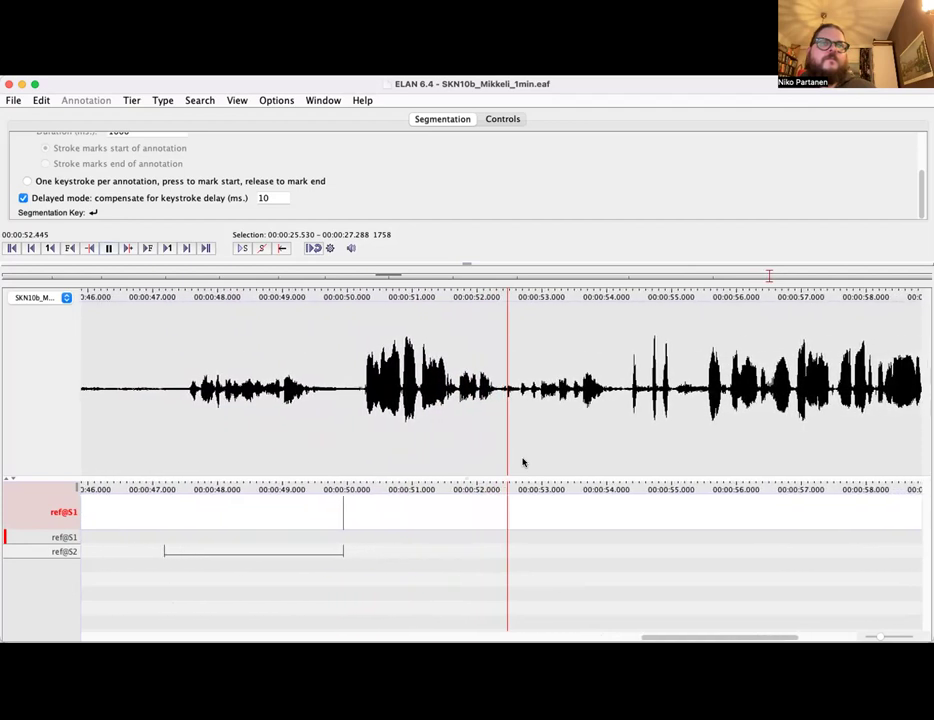
key("Return")
key("ctrl+Down")
key("ctrl+space")
key("Return")
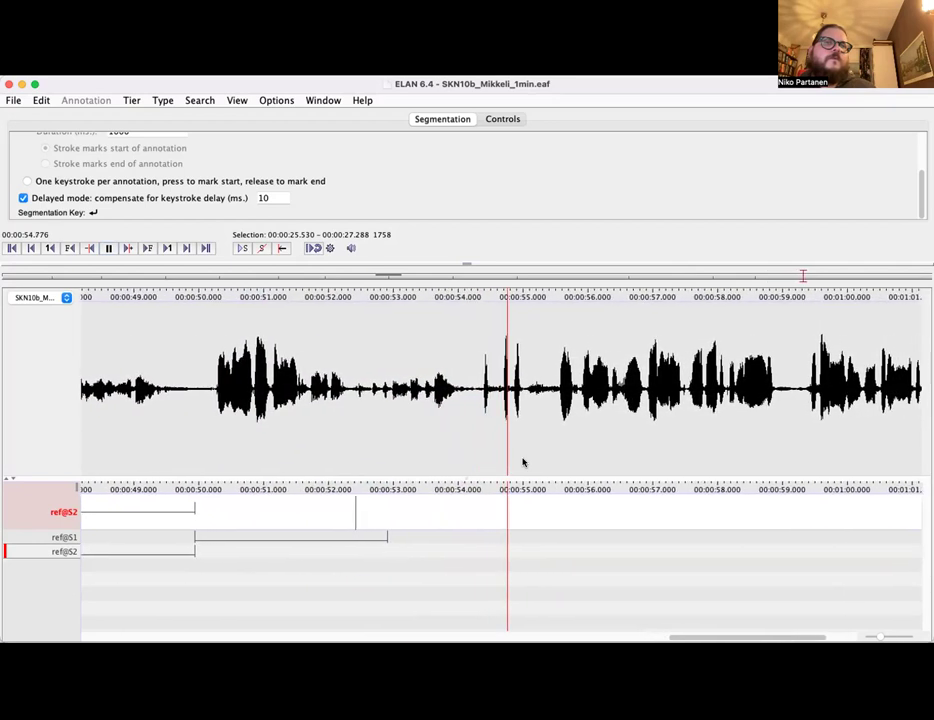
key("ctrl+space")
key("ctrl+space")
key("Return")
key("ctrl+Up")
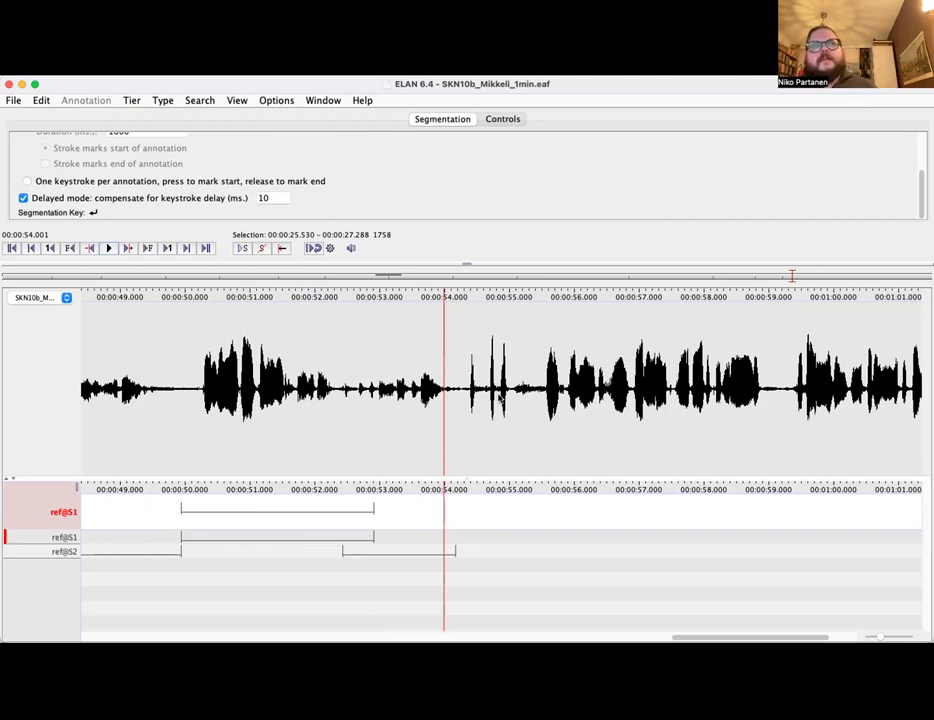
Replay 54.3–55.1 s and segment that short stretch on ref@S1
left_click(463, 394)
left_click_drag(463, 394, 511, 394)
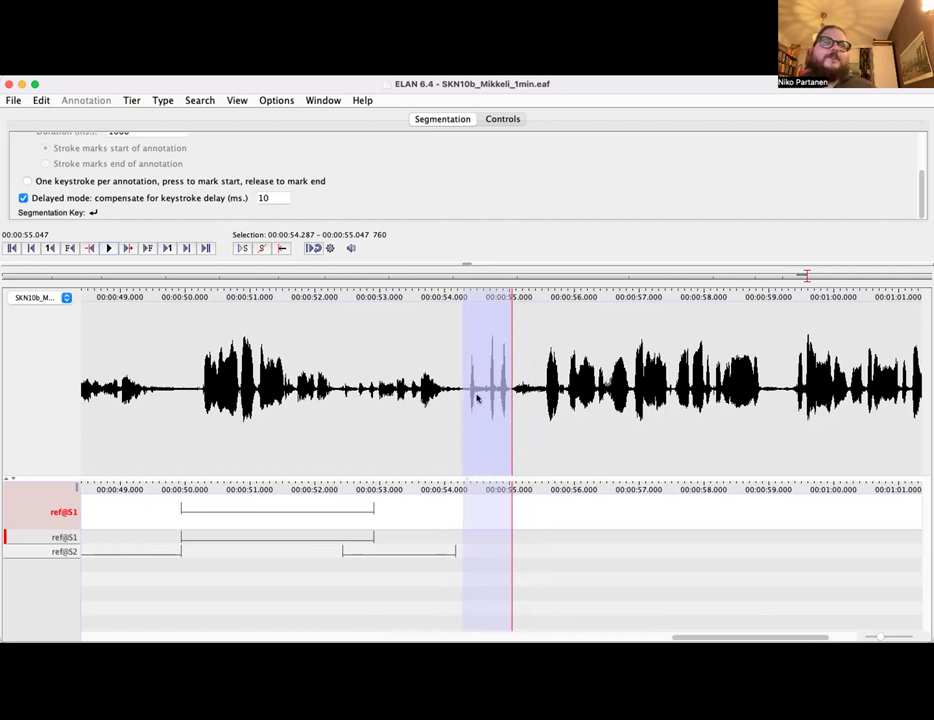
key("shift+space")
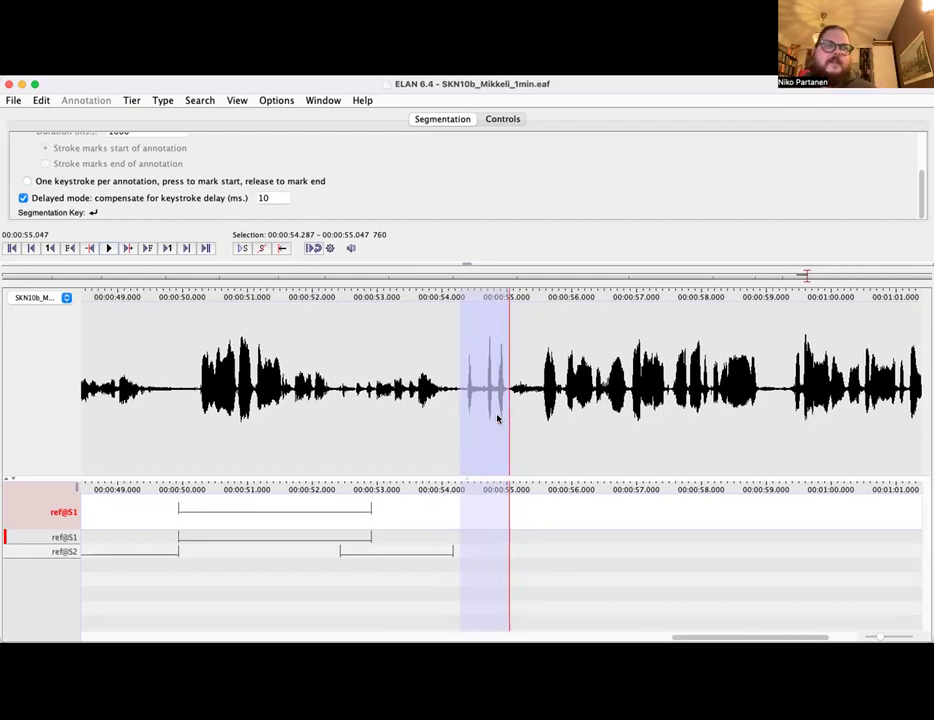
left_click(460, 398)
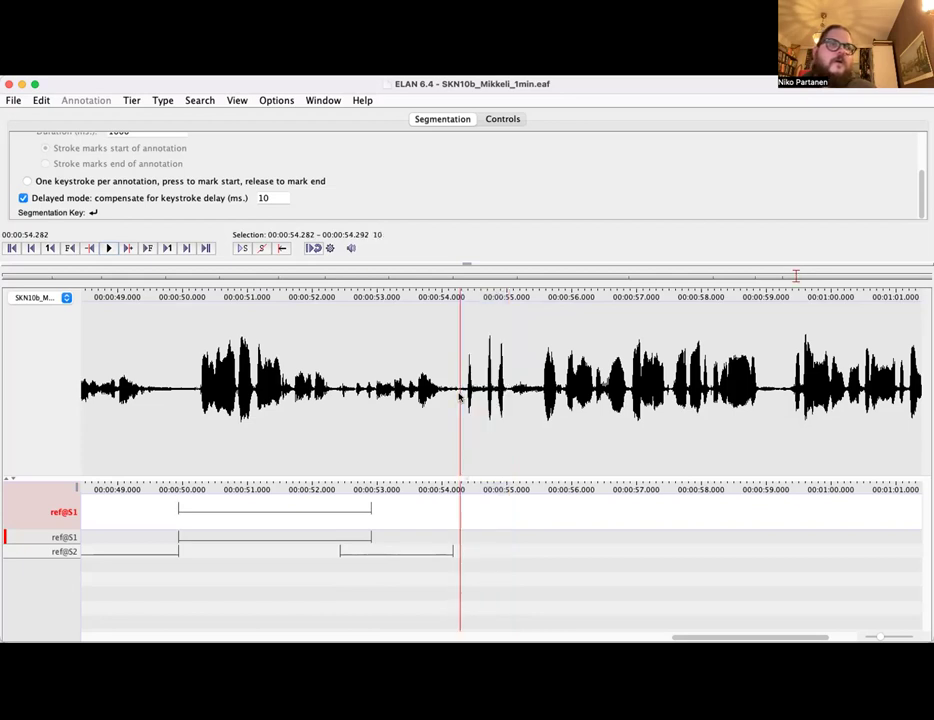
key("ctrl+space")
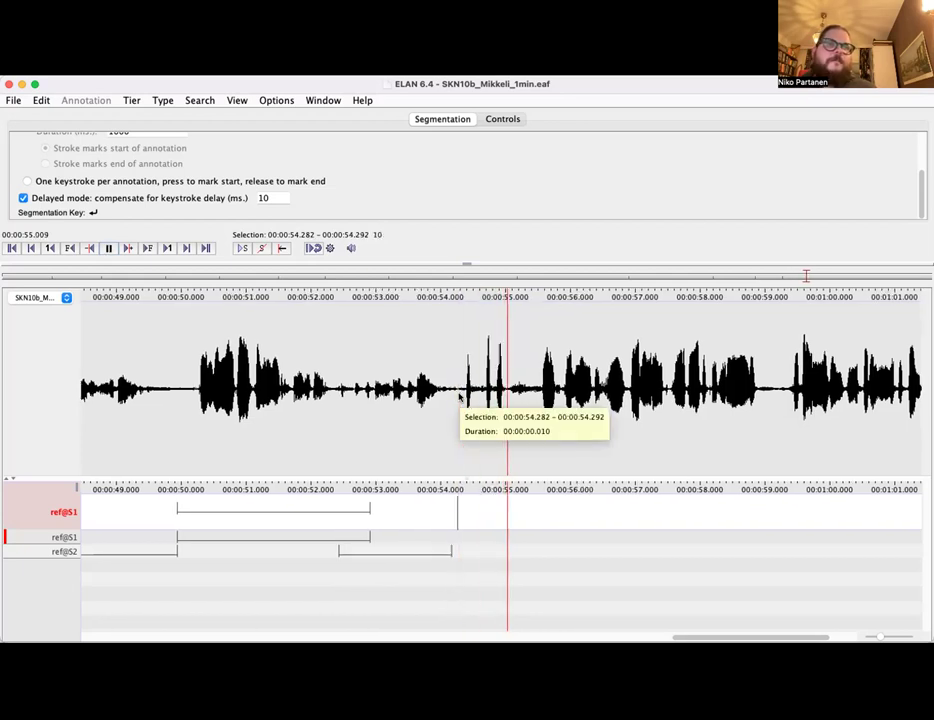
key("ctrl+space")
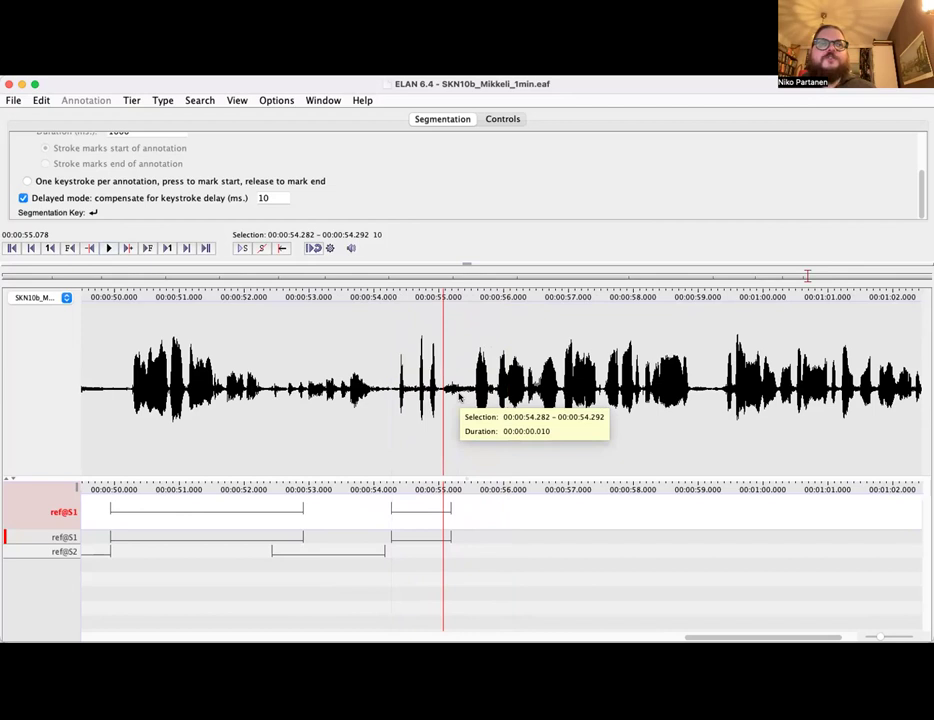
Add ref@S1 segments from about 55.4 to 59 s and from 59 s to the end near 63.4 s
left_click(467, 397)
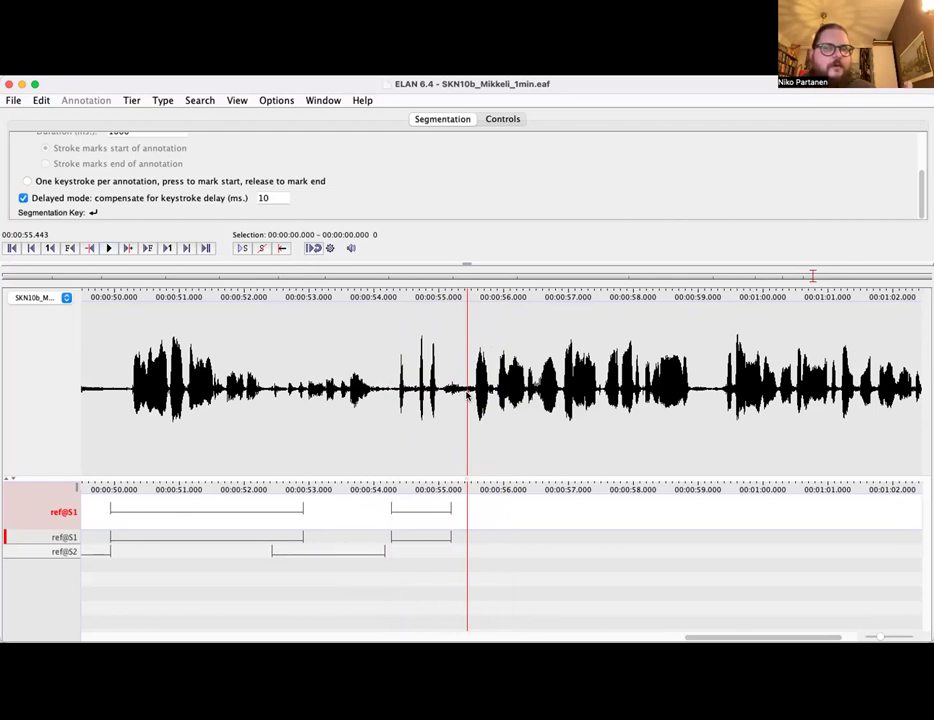
key("ctrl+space")
key("Return")
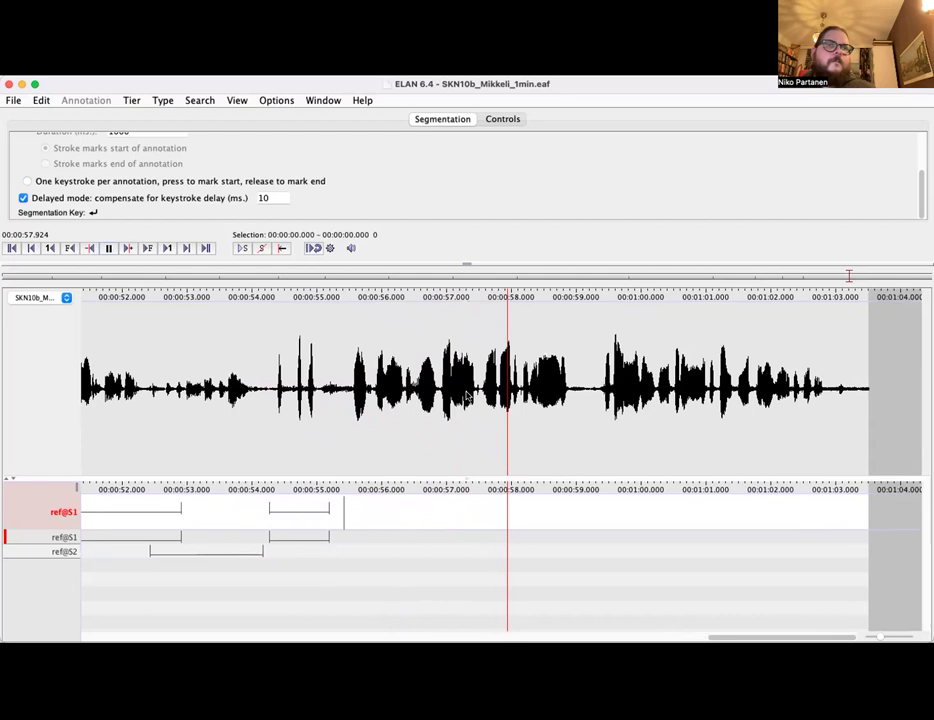
key("Return")
key("ctrl+space")
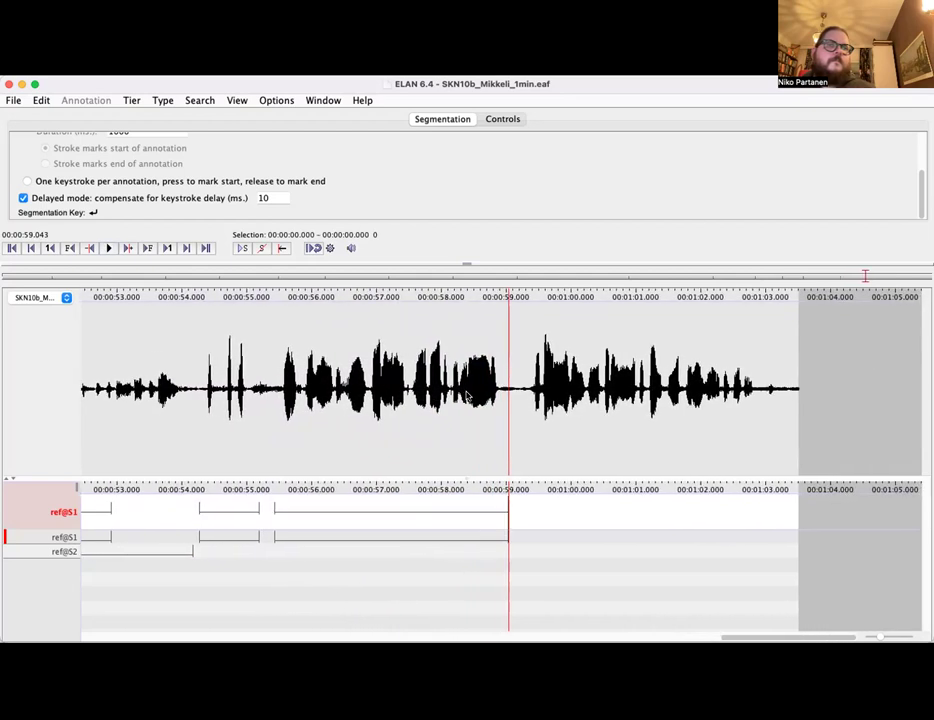
key("ctrl+space")
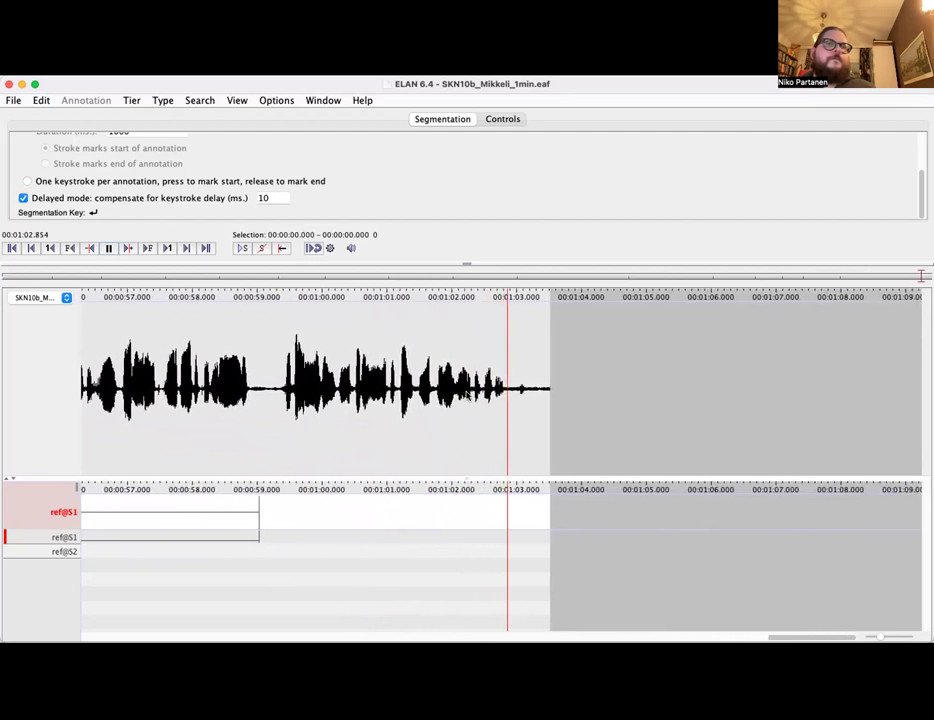
key("Return")
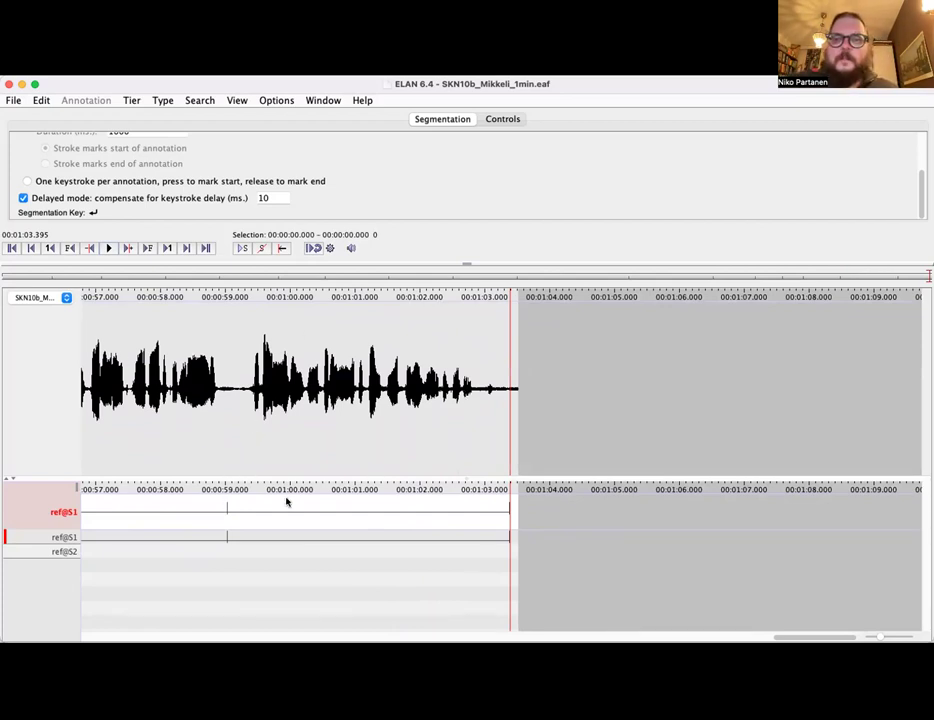
Scroll back to the recording start, switch to Annotation Mode and reopen the working-mode list
scroll(336, 509, "left", 10)
scroll(336, 509, "left", 18)
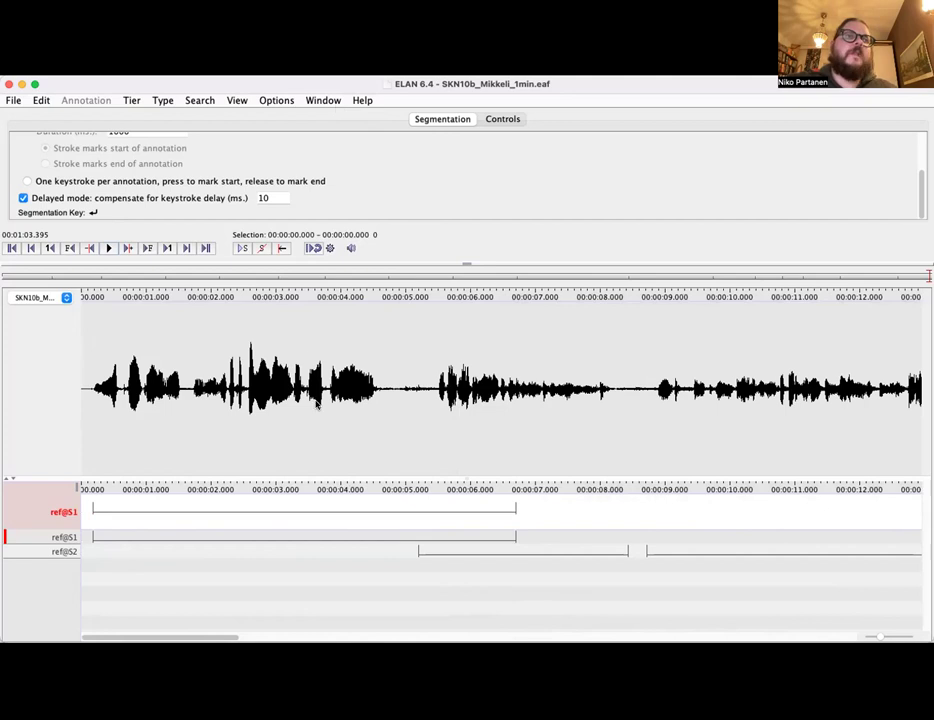
left_click(277, 100)
mouse_move(297, 127)
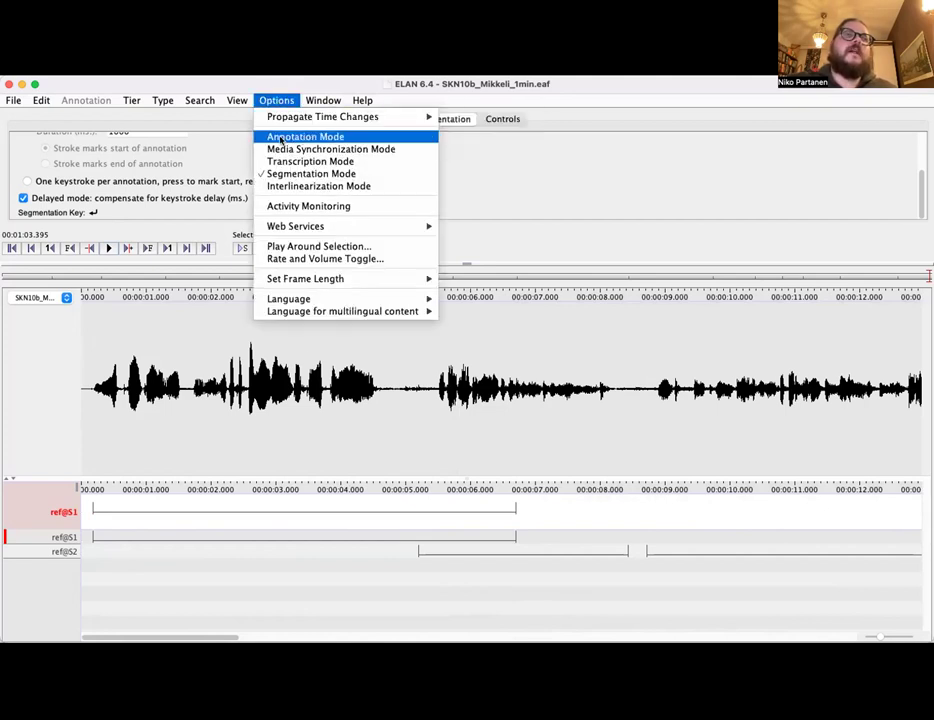
left_click(281, 137)
scroll(367, 497, "left", 3)
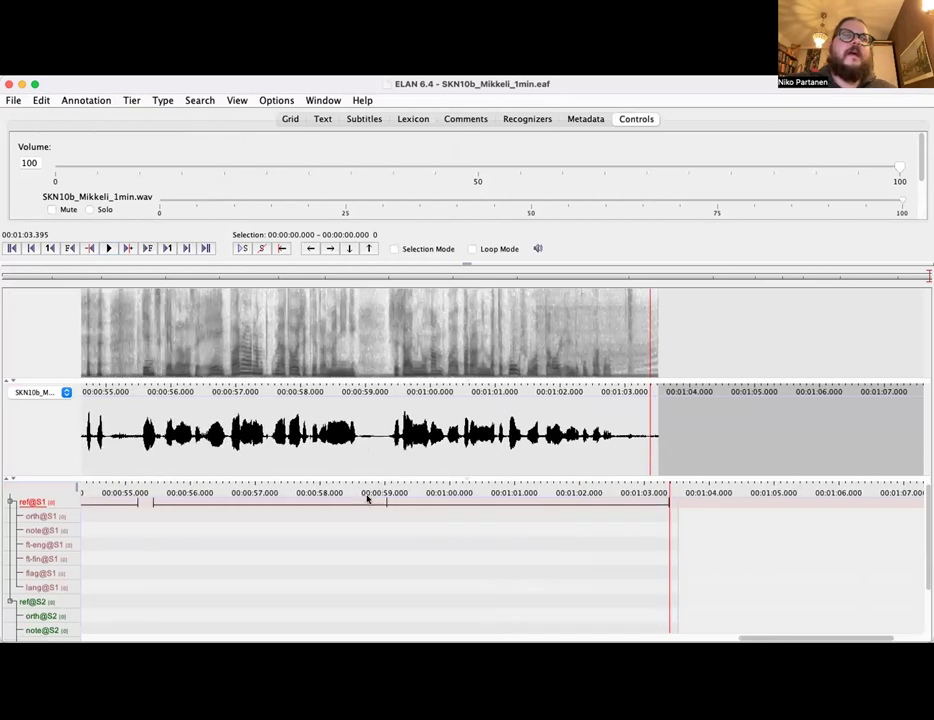
scroll(367, 497, "left", 5)
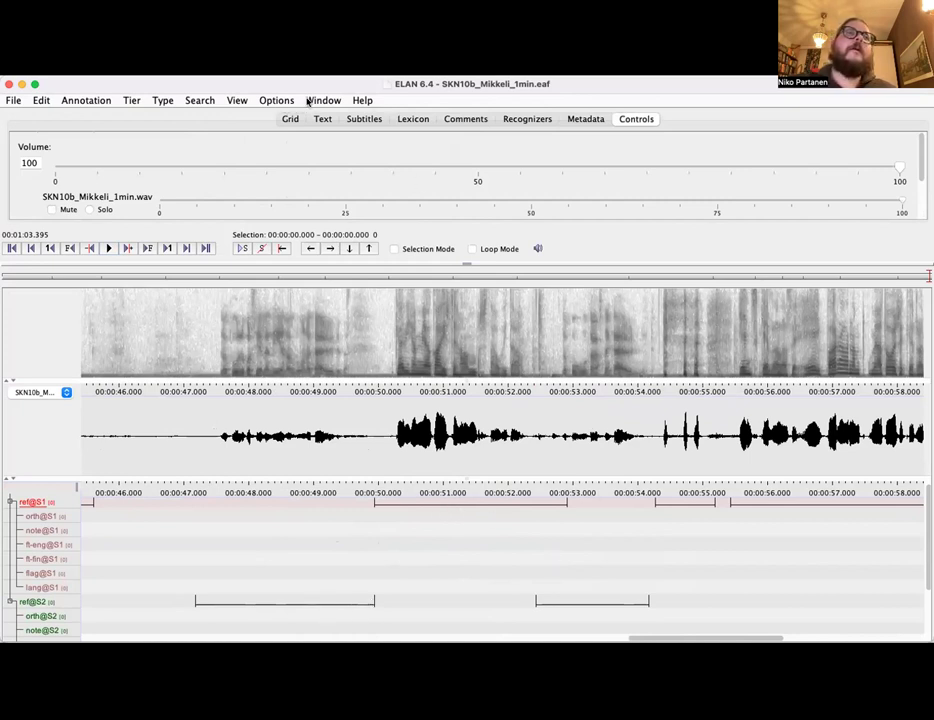
left_click(270, 102)
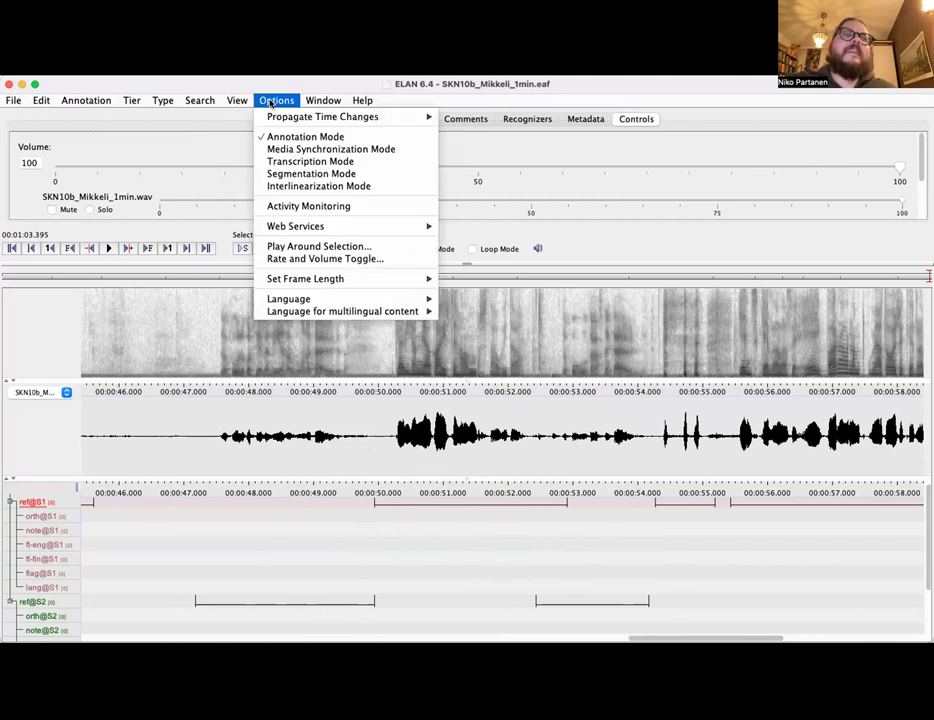
Switch ELAN from Annotation Mode to Transcription Mode from the Options menu
left_click(282, 166)
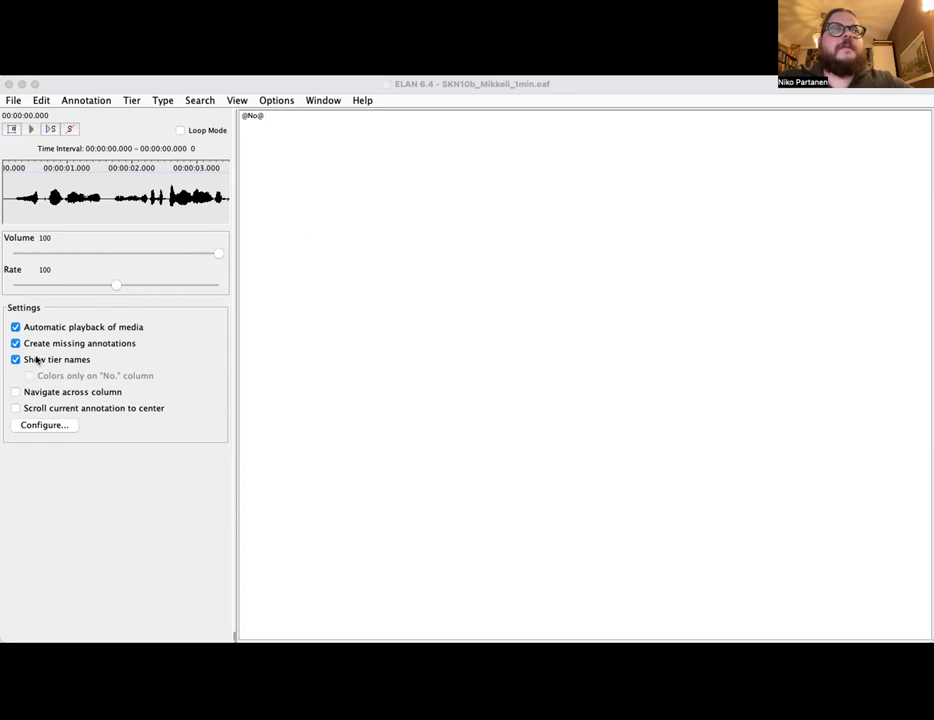
Load the orth and note rows into the table, then select row 1's orth@S1 and row 2's orth@S2 cells
left_click(506, 545)
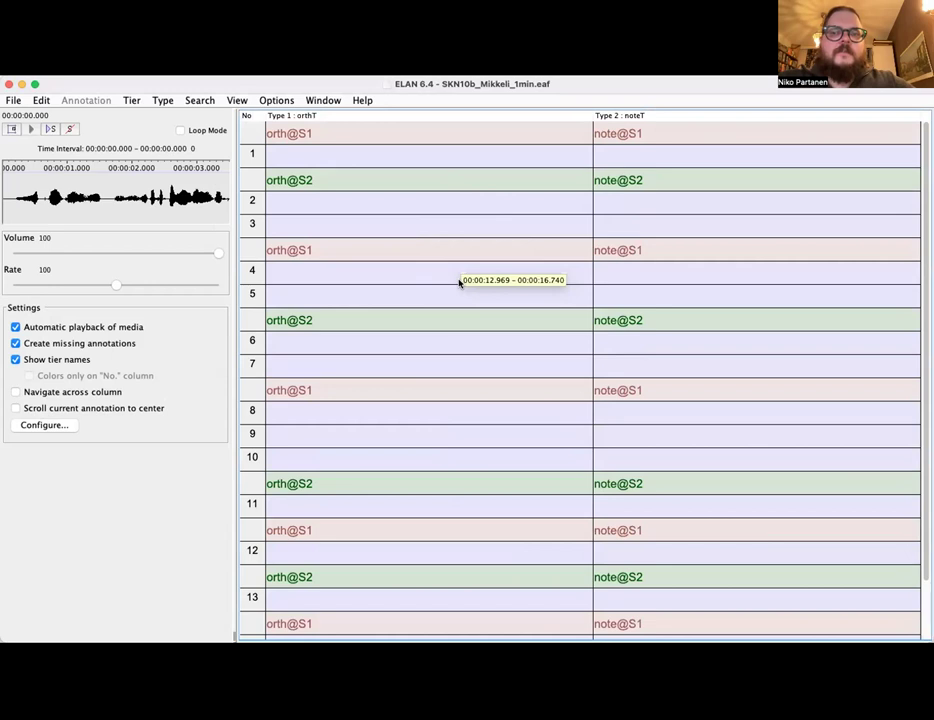
left_click(367, 162)
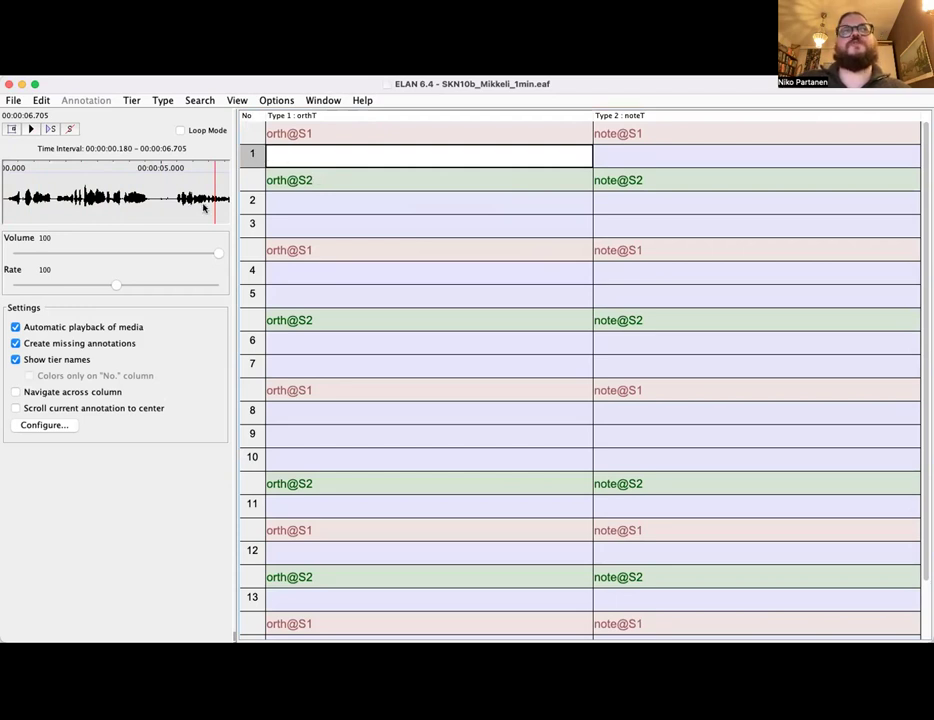
left_click(297, 200)
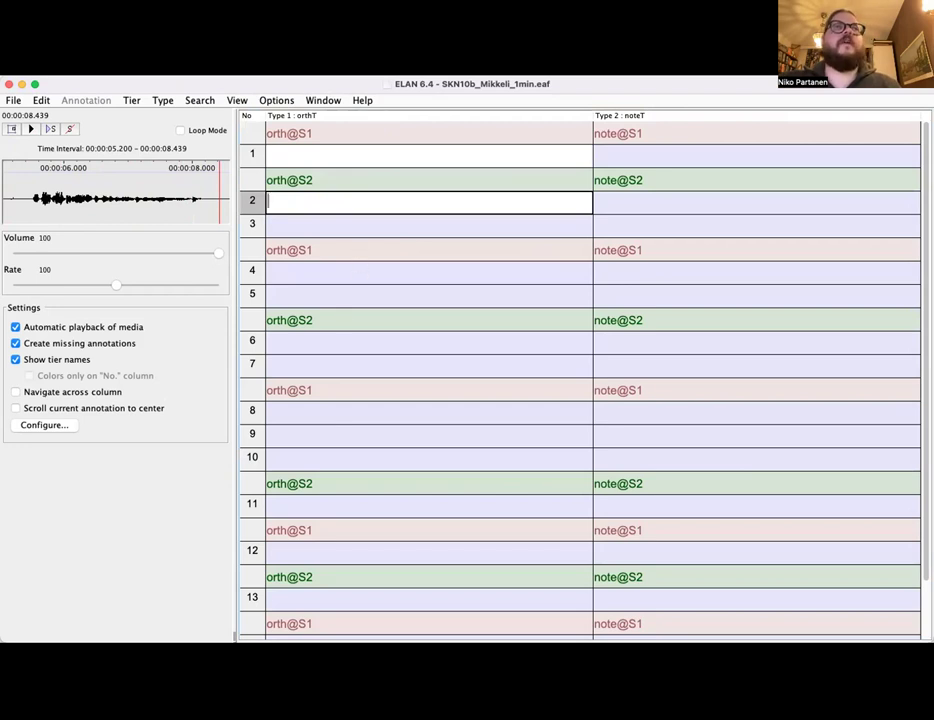
left_click(322, 100)
Go back to Annotation Mode, showing the spectrogram, waveform and ref@S1/ref@S2 speaker tiers
mouse_move(276, 100)
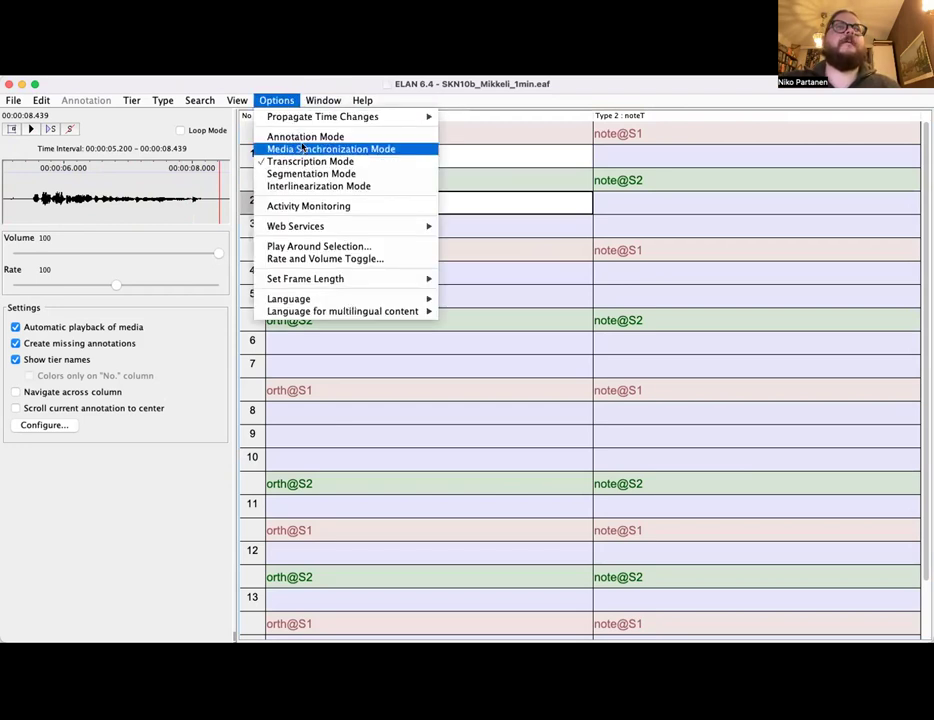
left_click(299, 136)
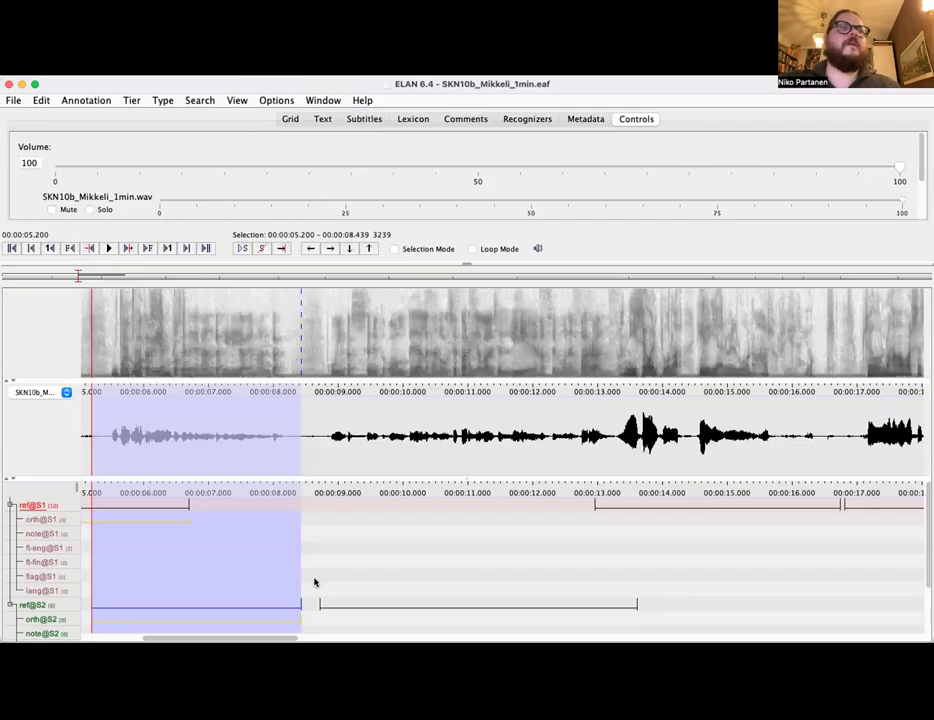
scroll(263, 607, "left", 2)
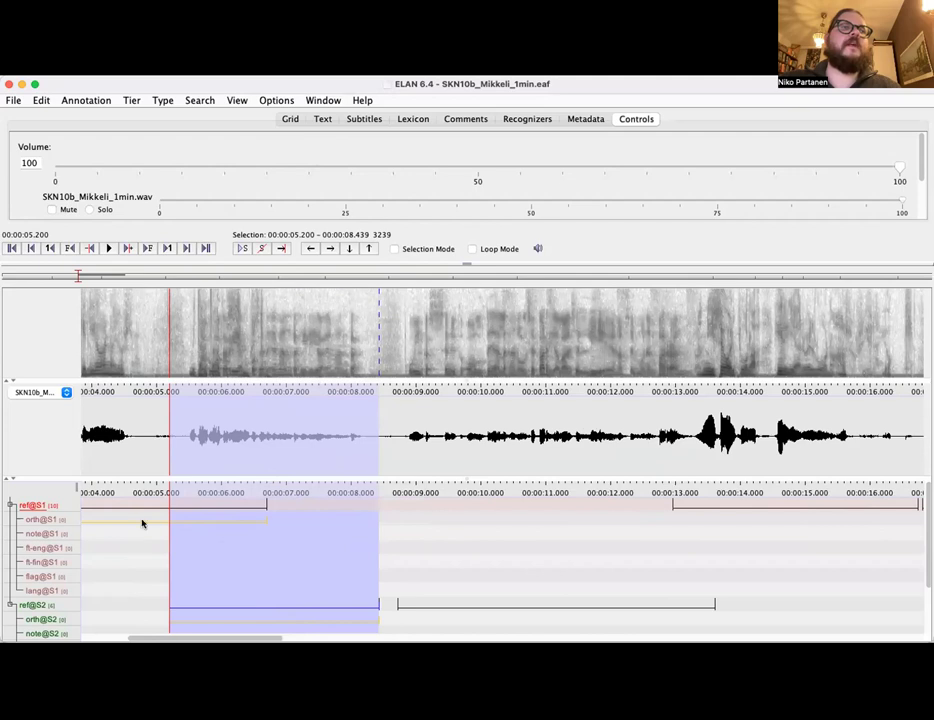
left_click(279, 101)
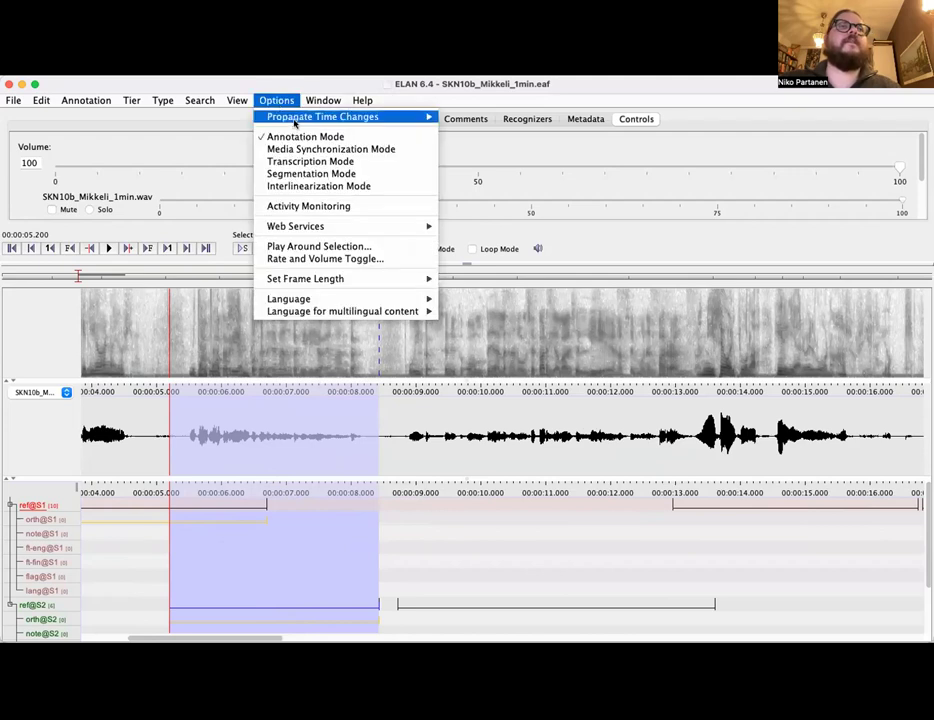
Set the playhead to 6.7 seconds and return to the Transcription Mode table
left_click(320, 175)
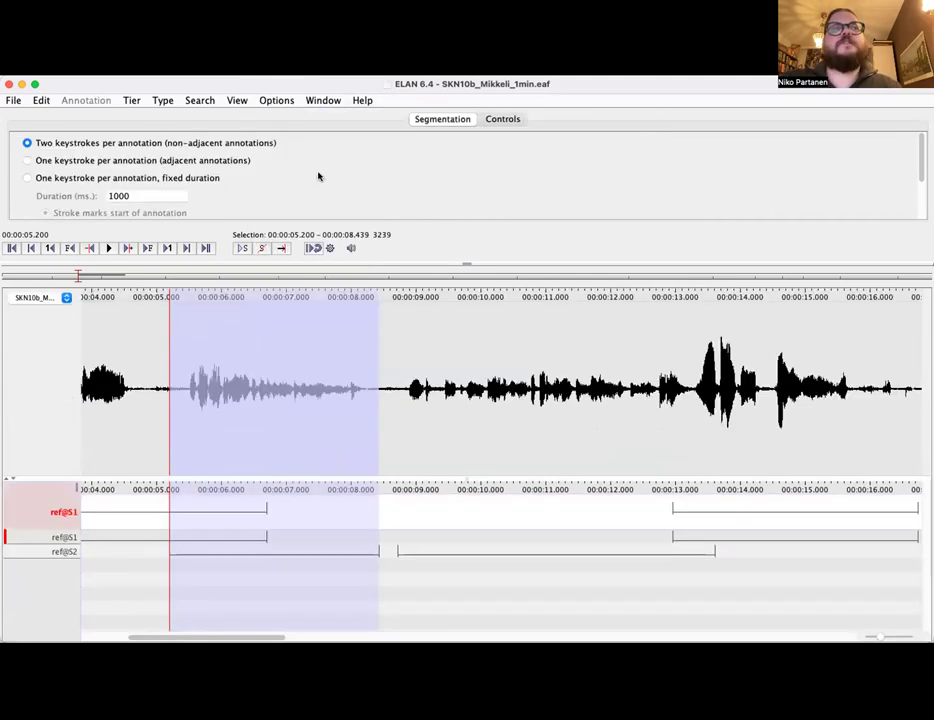
left_click(264, 509)
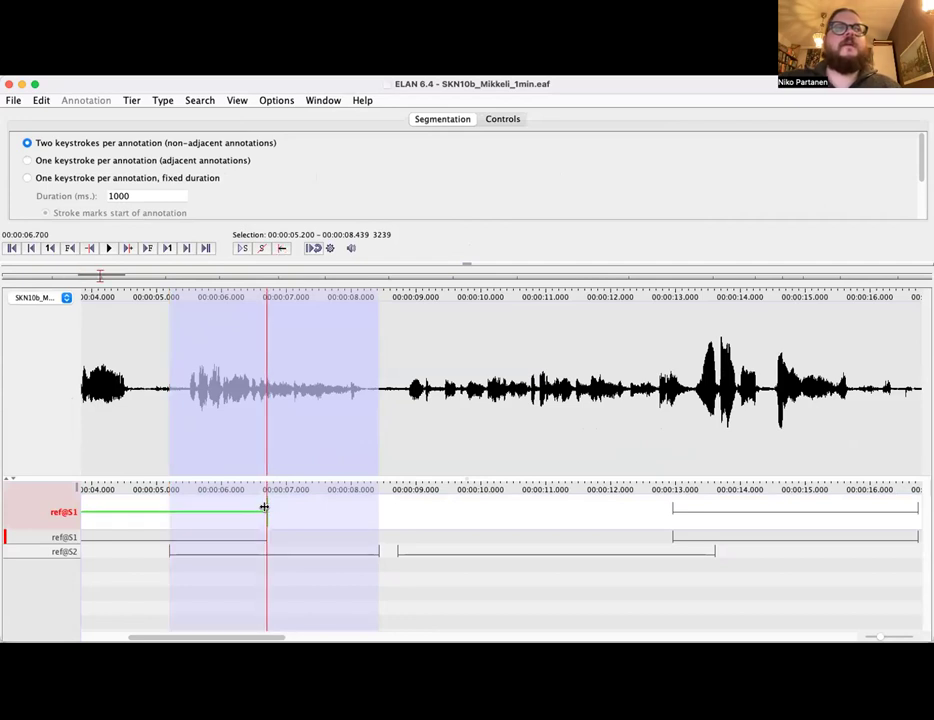
left_click(278, 101)
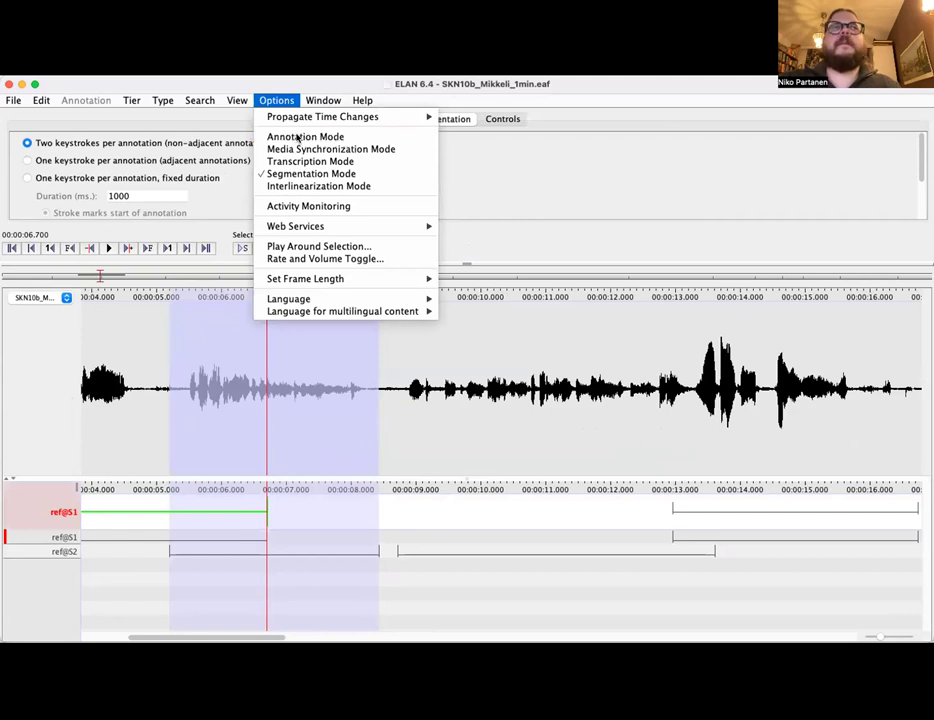
left_click(309, 161)
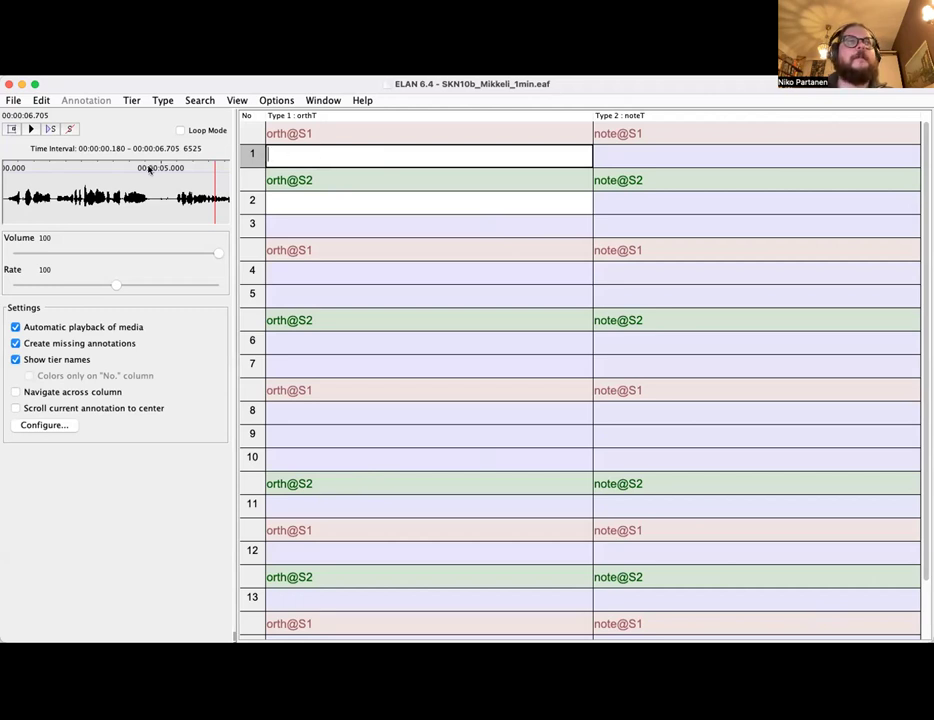
left_click(286, 200)
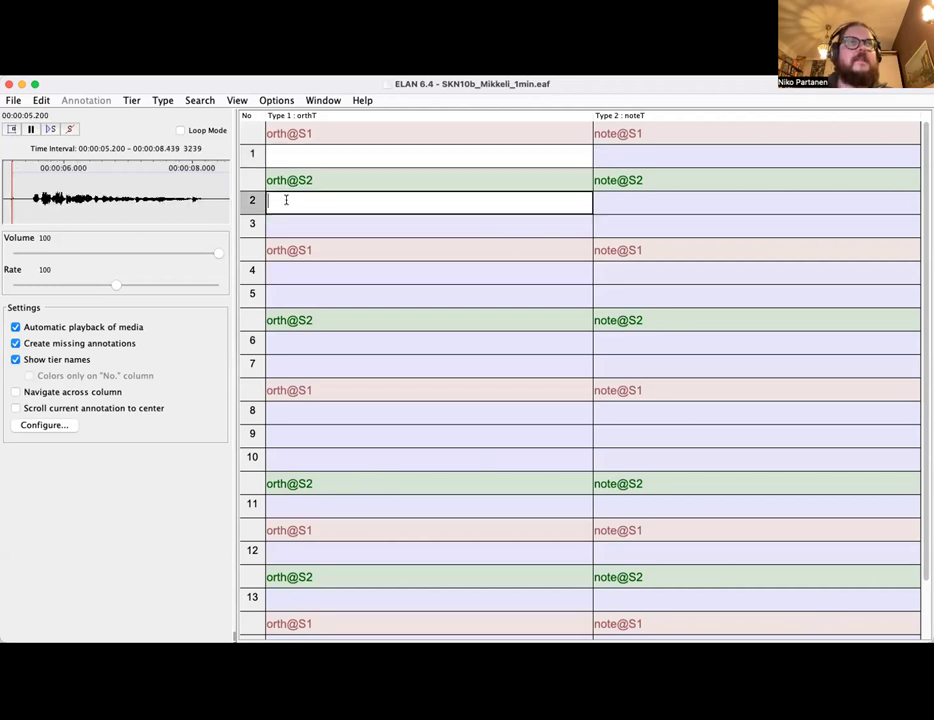
left_click(292, 156)
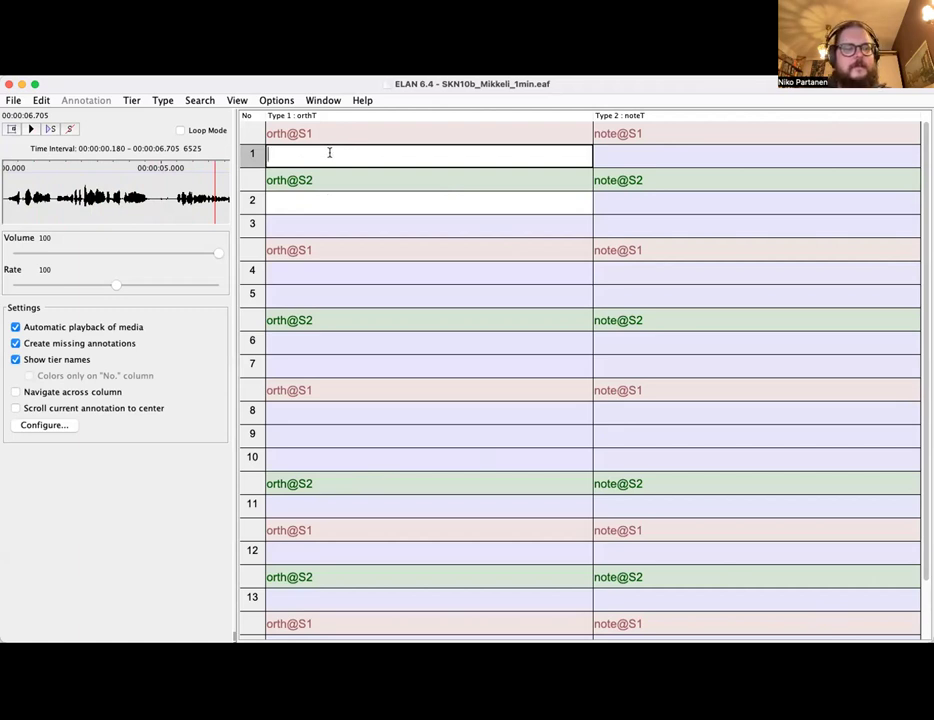
key("Tab")
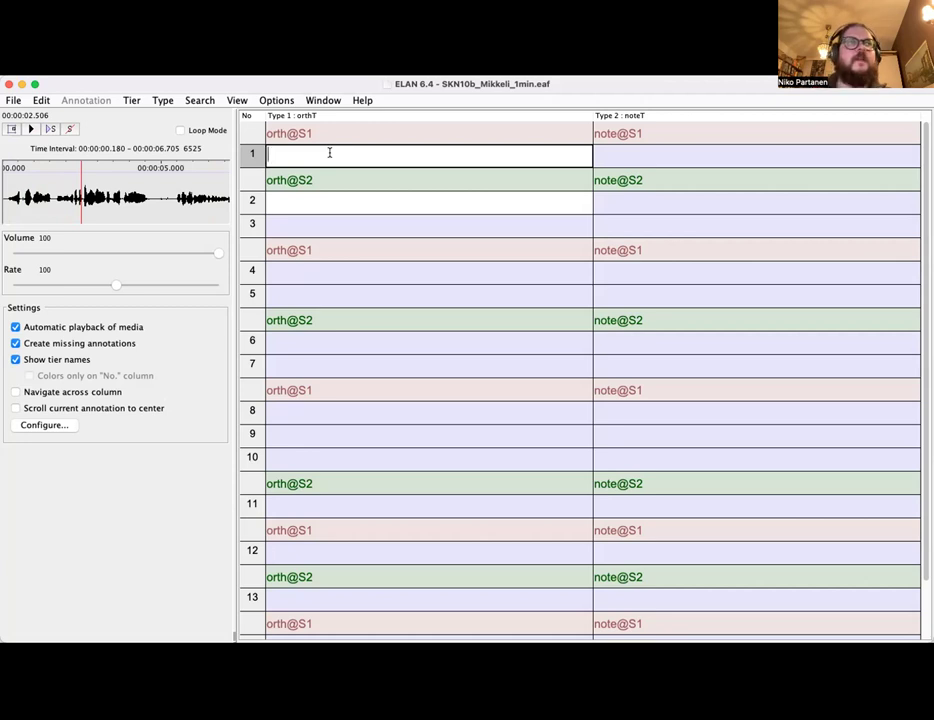
key("ctrl+space")
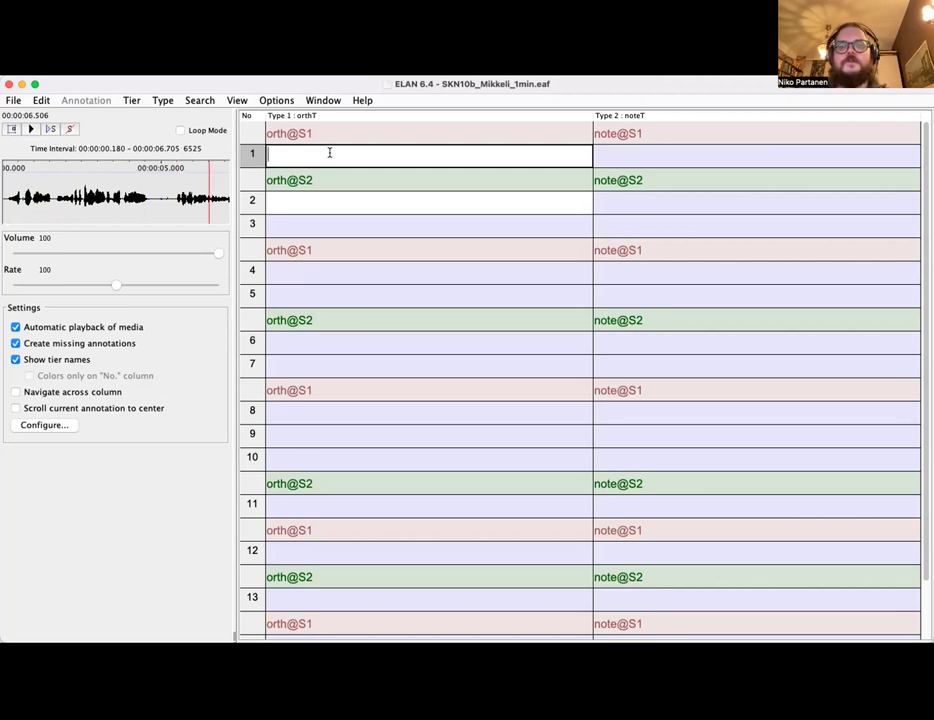
key("shift+Left")
key("shift+Left")
key("shift+Left")
key("shift+Left")
key("shift+Left")
key("shift+Left")
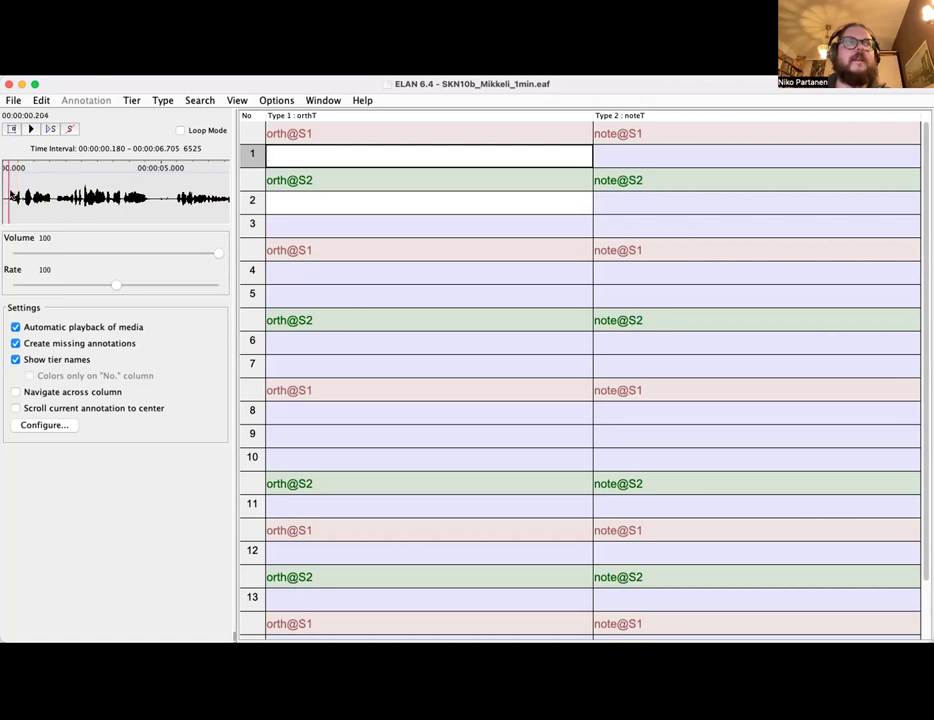
left_click_drag(10, 178, 84, 190)
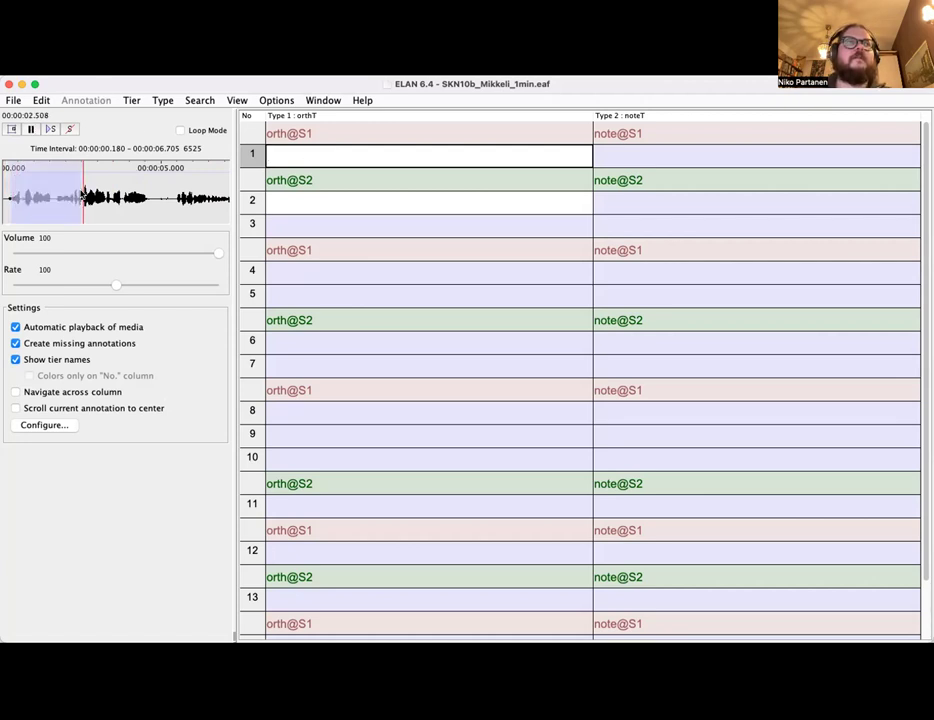
left_click(6, 194)
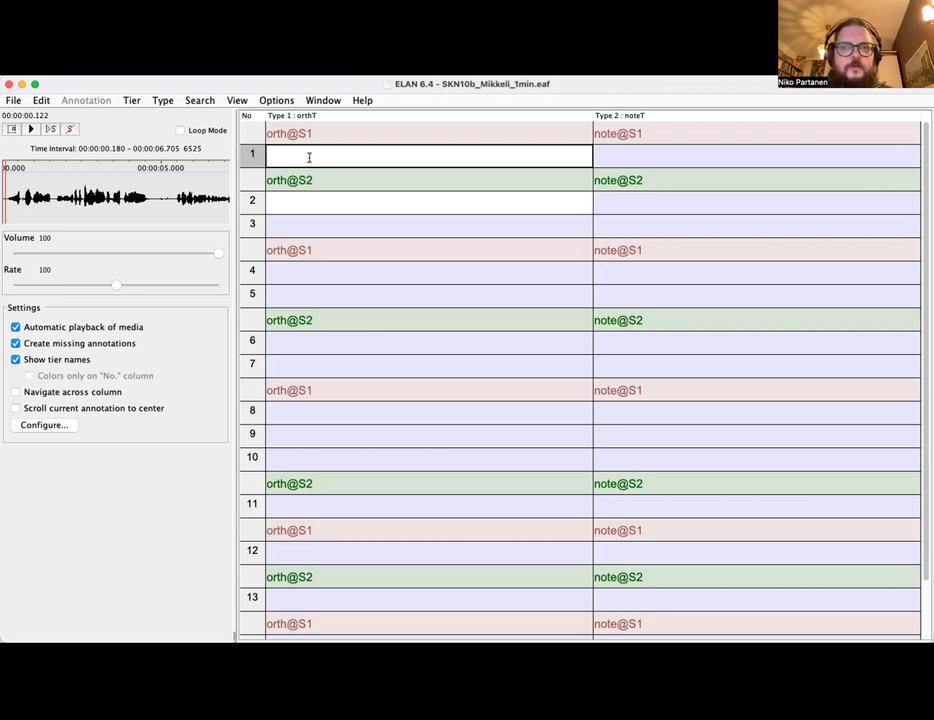
Transcribe the opening 'Niin nyt ei tiällä olekkaan olna, eikä sitte' while pausing and replaying the audio
key("ctrl+space")
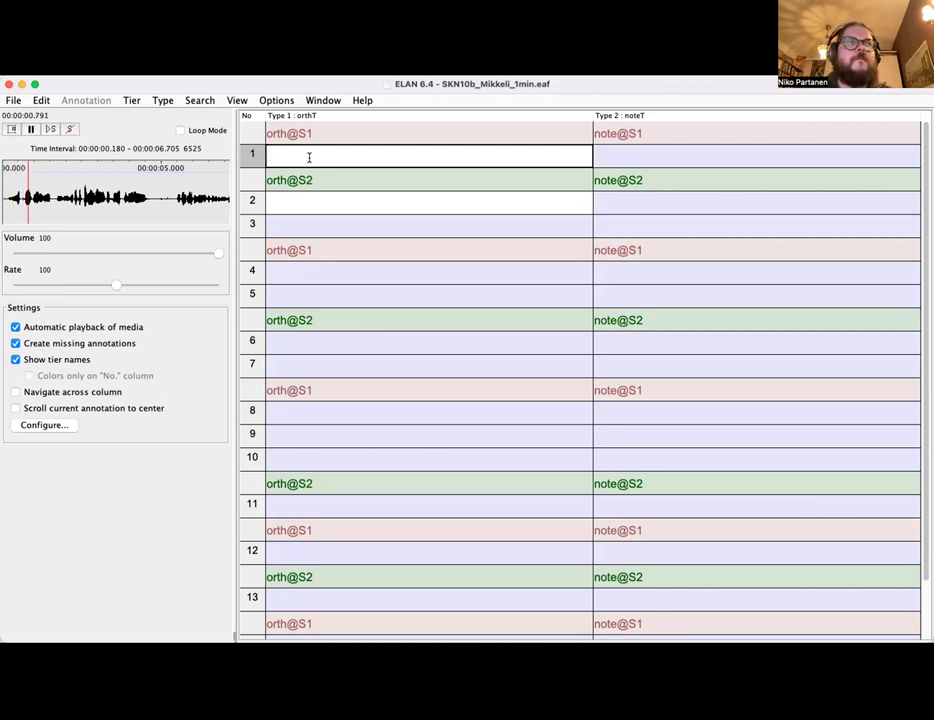
key("ctrl+space")
type("Niin nyt ei i")
type("äällä olekkaan")
key("ctrl+space")
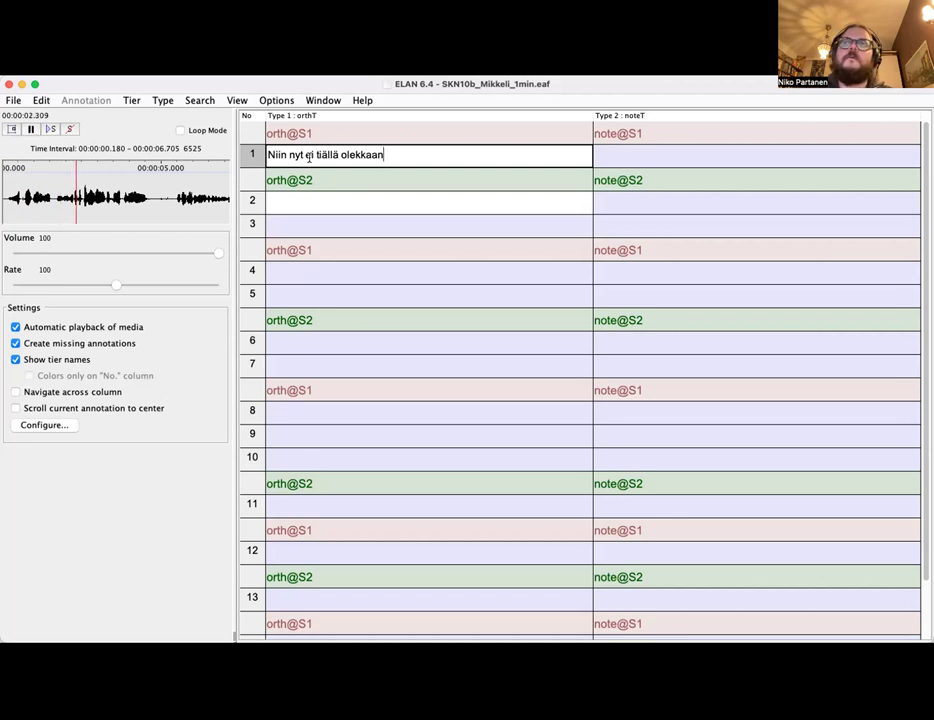
key("ctrl+space")
type("olna")
key("ctrl+space")
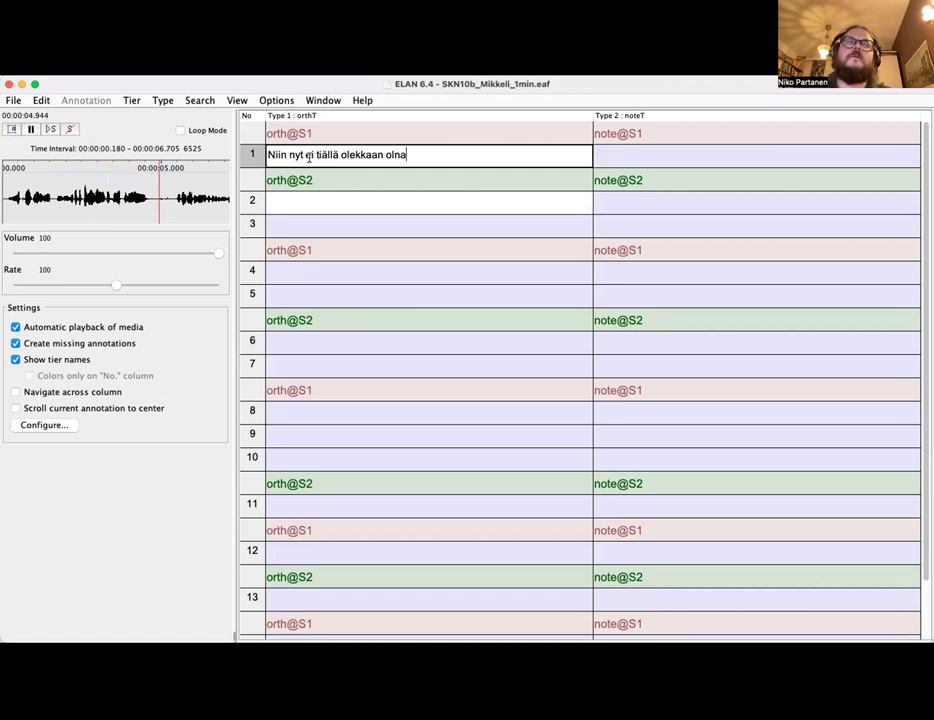
key("ctrl+space")
key("shift+Left")
key("shift+Left")
key("shift+Left")
key("shift+Left")
key("shift+Left")
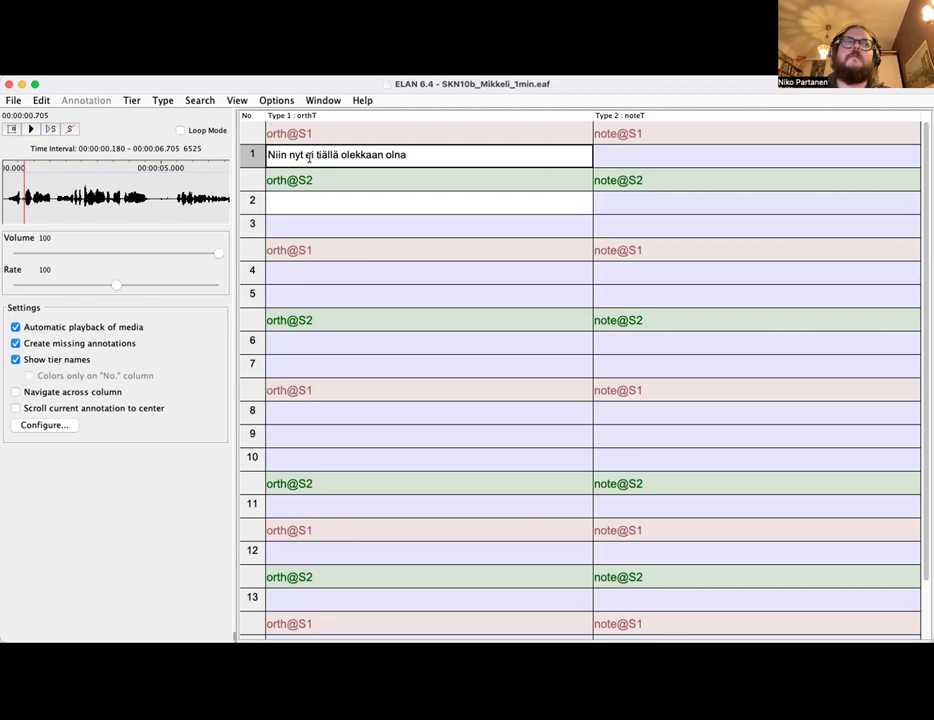
key("ctrl+space")
key("ctrl+space")
type(", eikä sitte")
Add 'ollunna muuta, että Mikkeliin aina jos mitä tarvis semmosta' and end it with a period
key("ctrl+space")
key("ctrl+space")
type("ollunna muute")
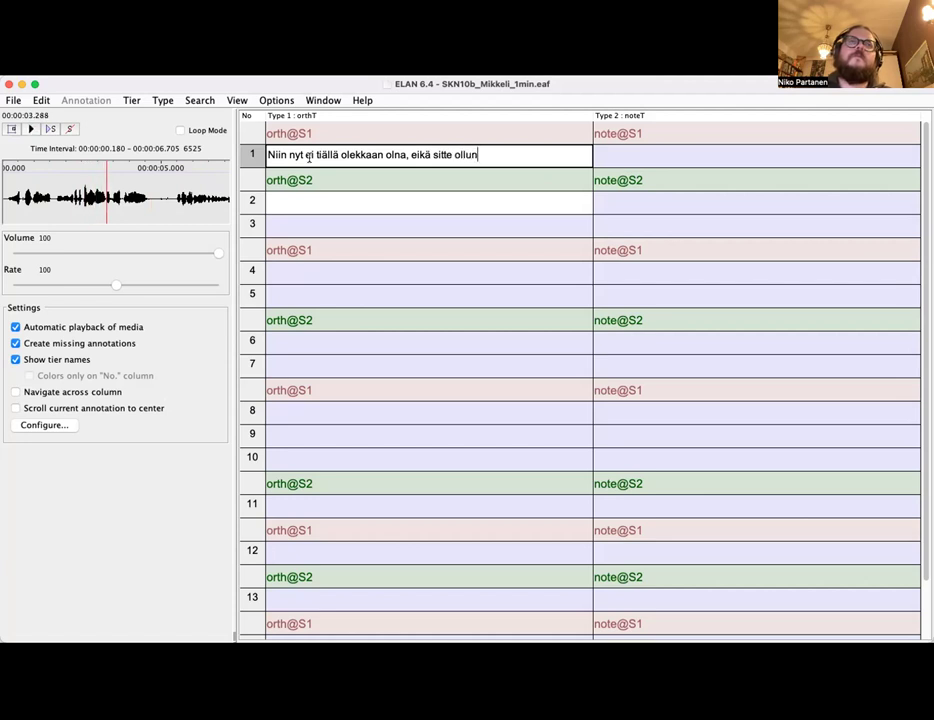
key("ctrl+space")
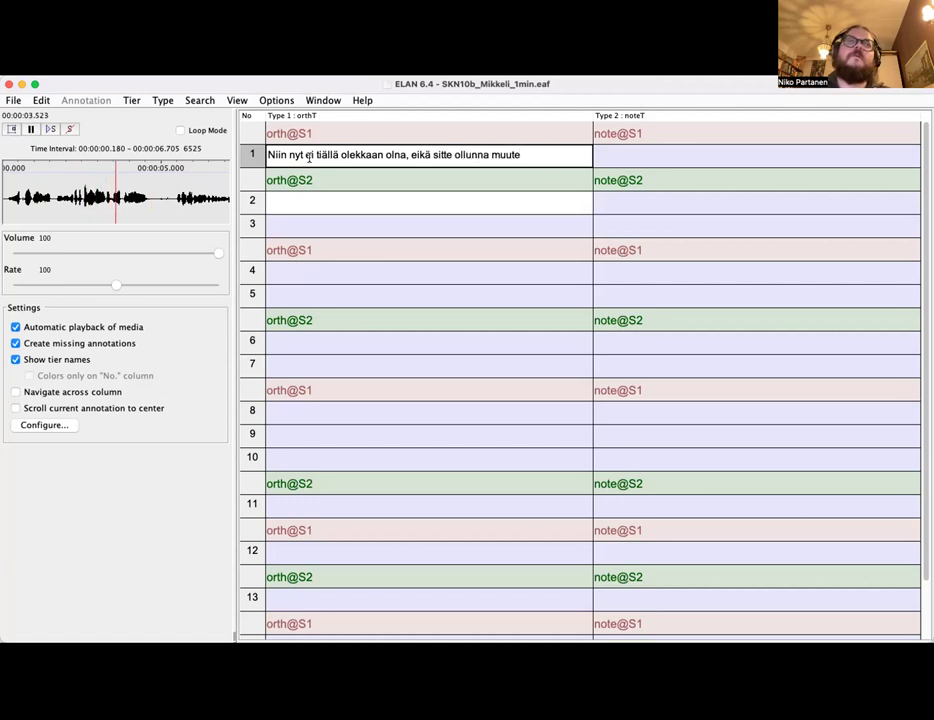
key("ctrl+shift+Left")
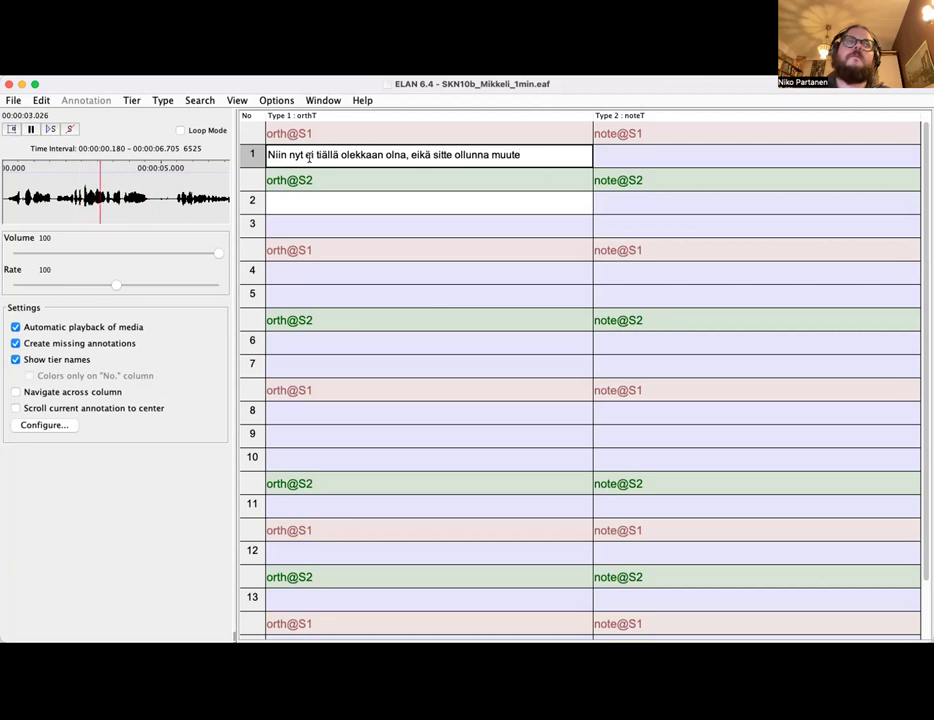
key("ctrl+space")
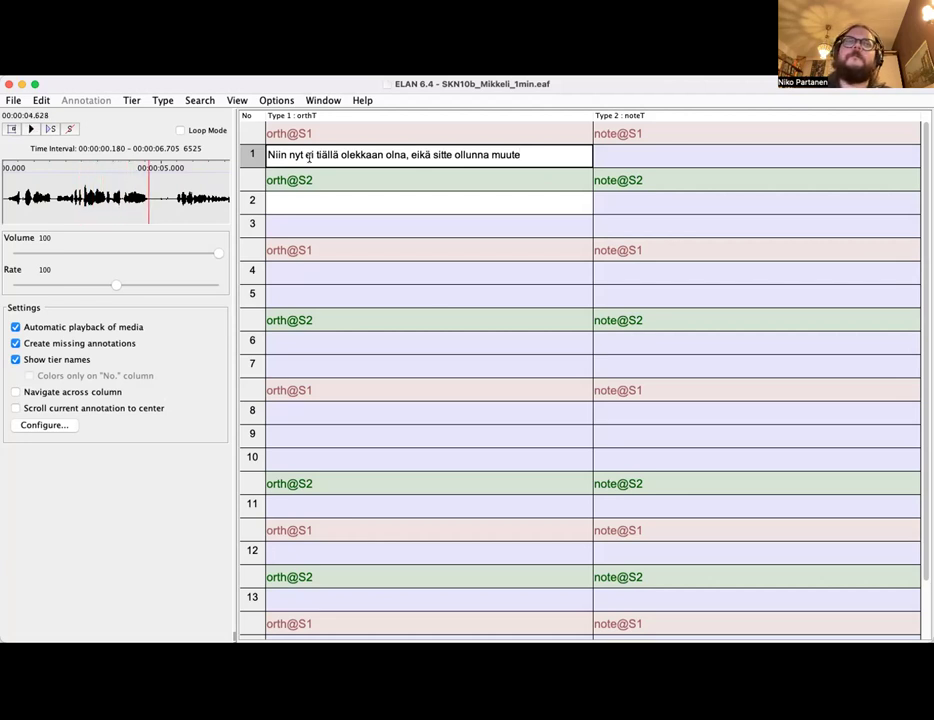
key("BackSpace")
type("a, että ")
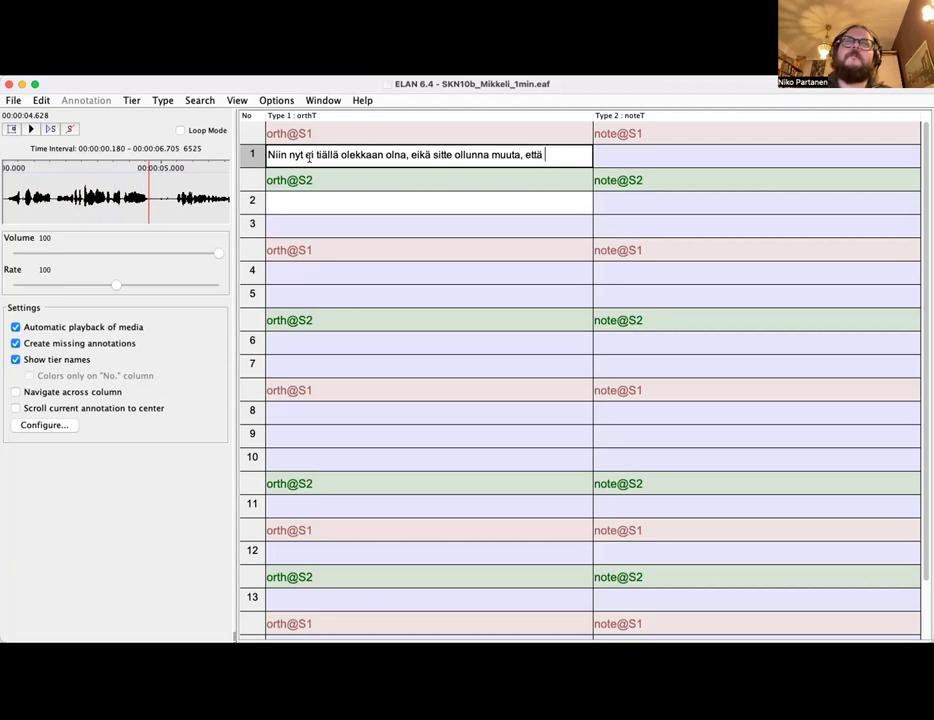
type("Mikkeliin ")
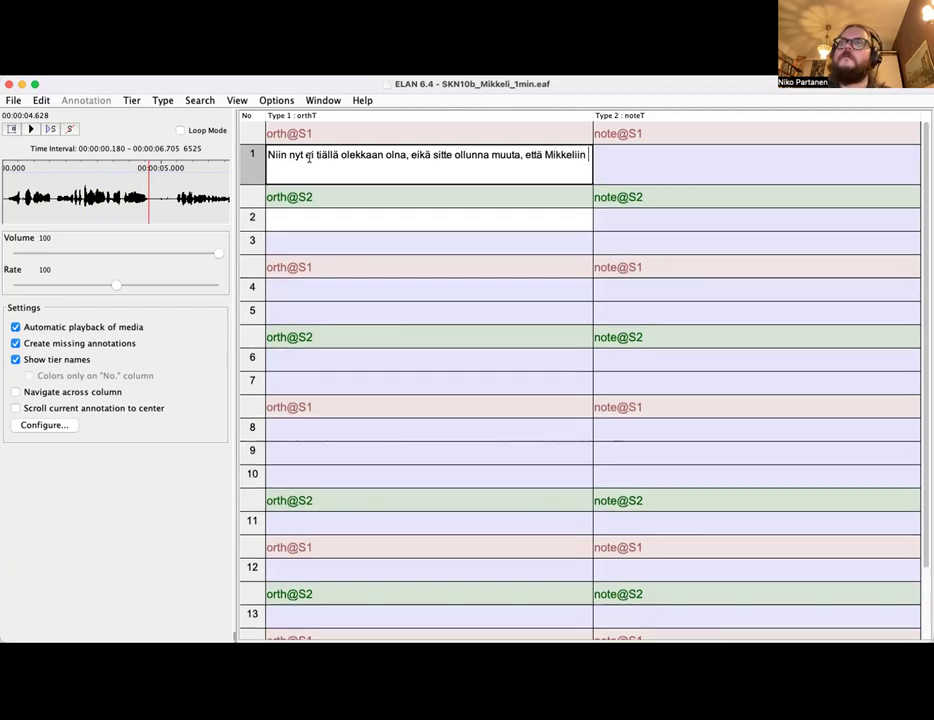
type("aina jos")
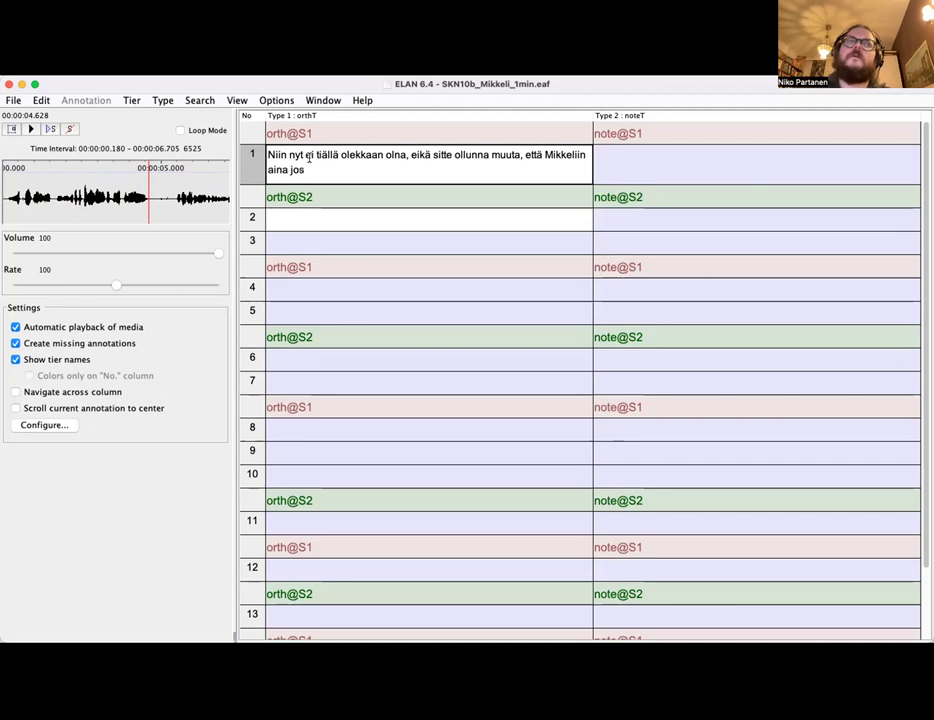
key("Tab")
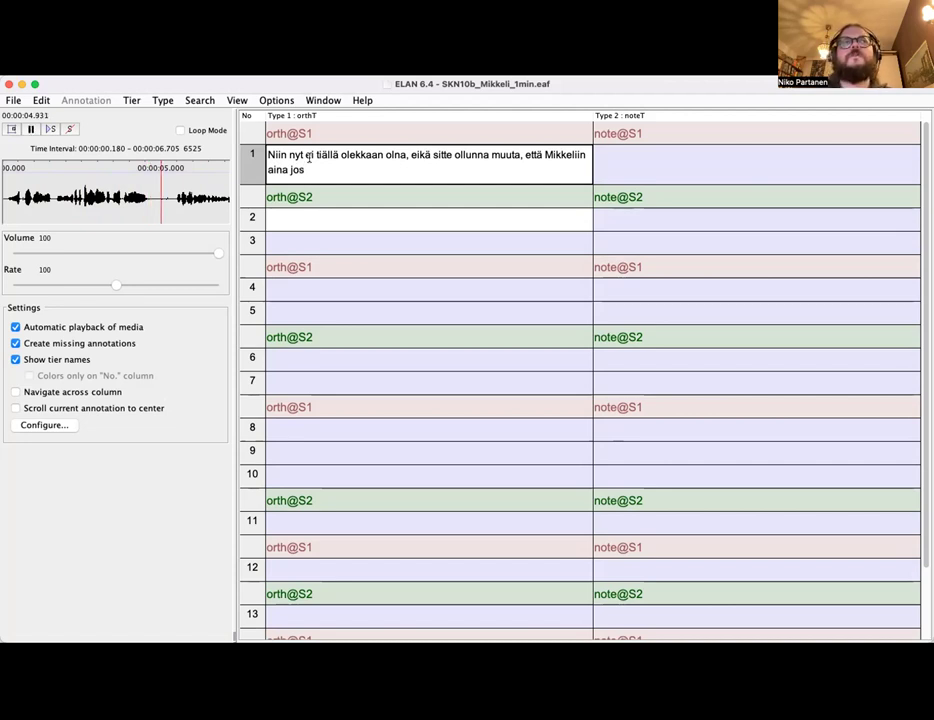
type("m")
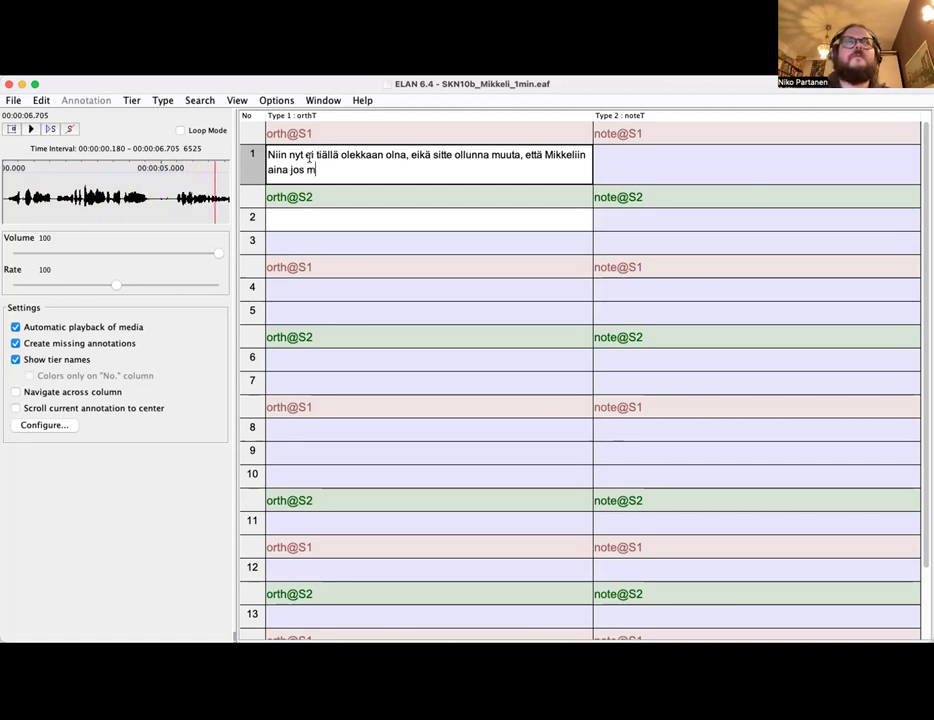
type("itä tarvis")
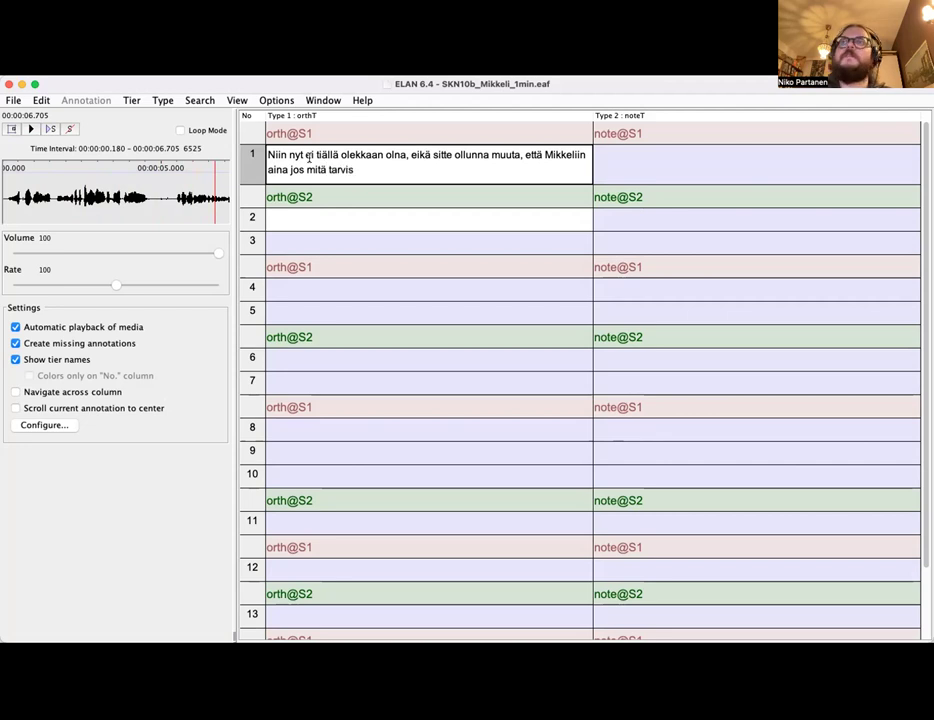
type(" semmosta")
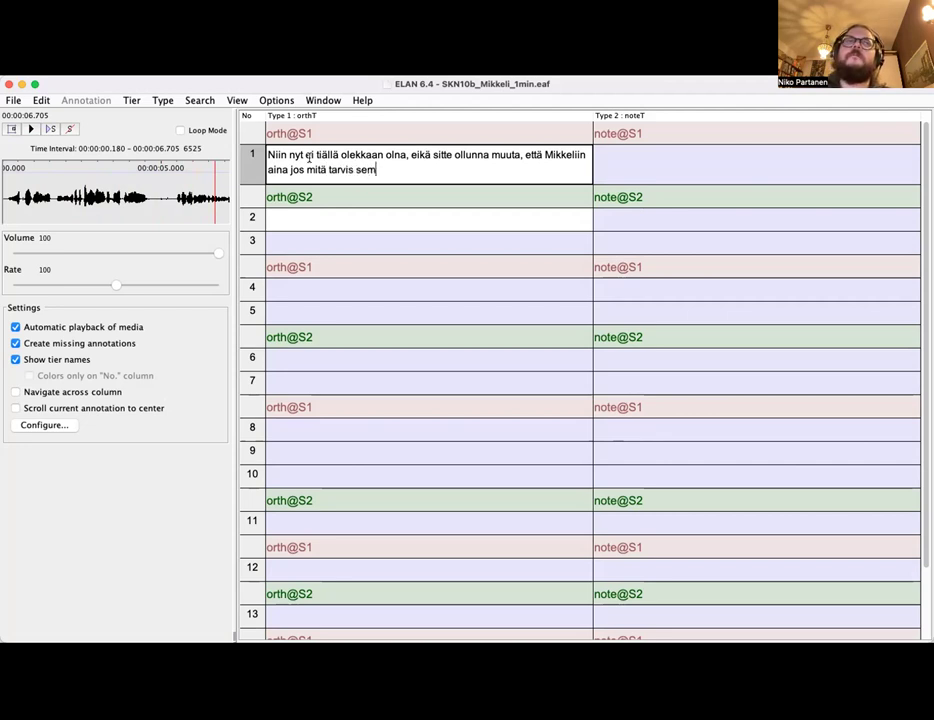
key("Tab")
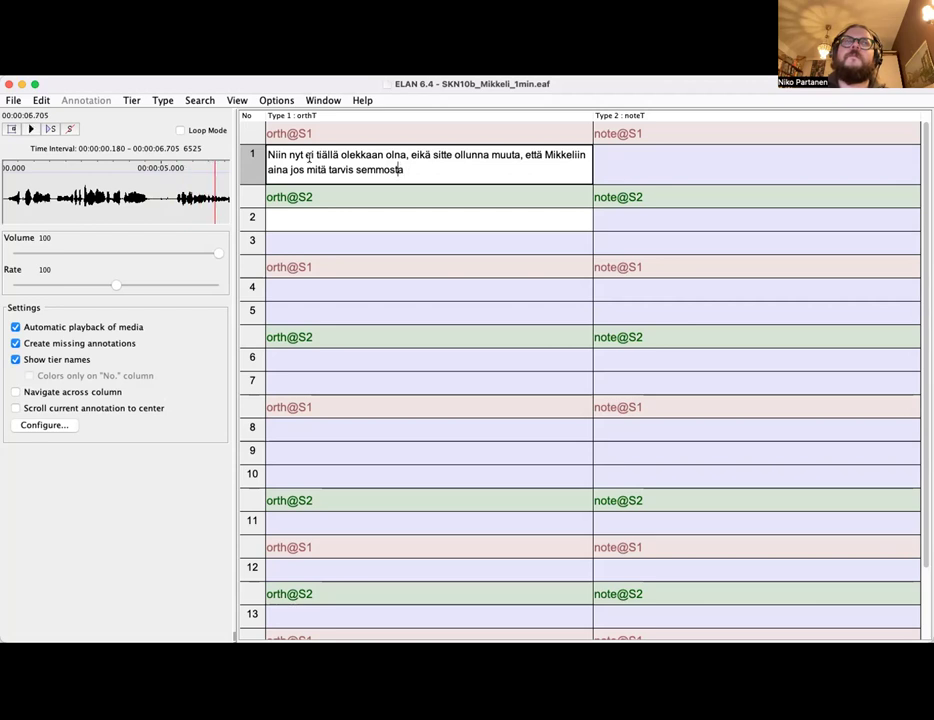
key("Left")
key("Left")
key("Left")
key("Left")
key("Left")
key("Left")
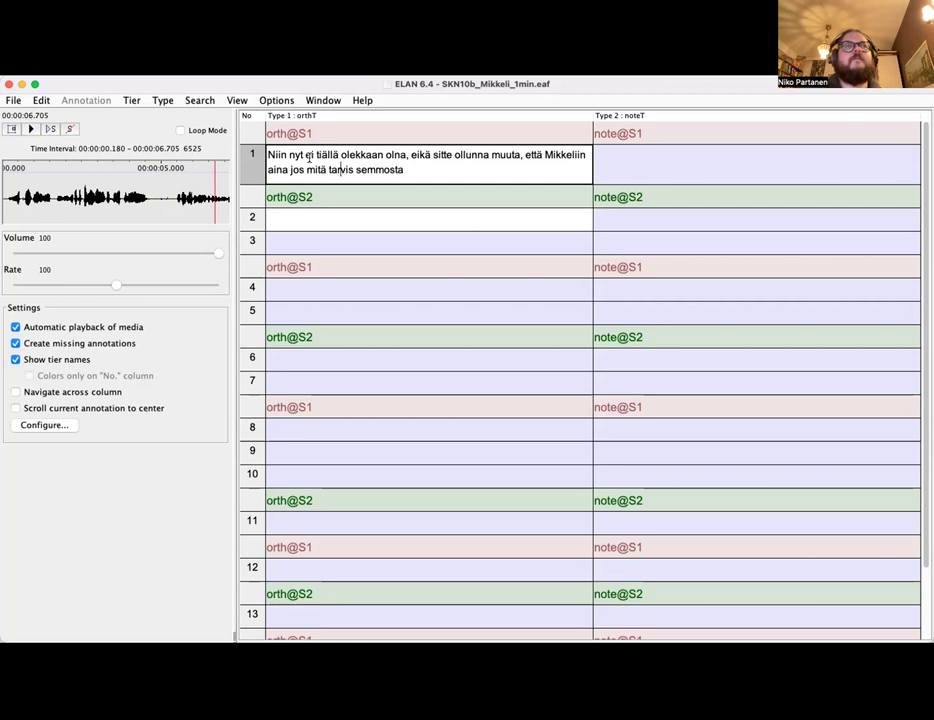
key("End")
type(".")
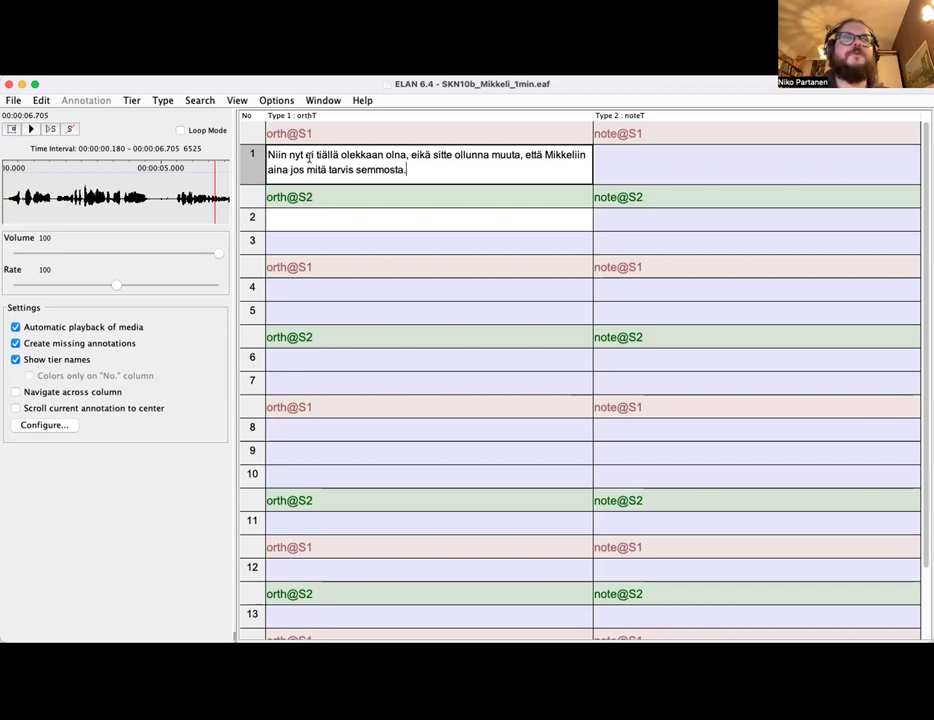
Enter row 2 as 'No tuota Riepposen emäntä, Hilja-emäntä.' and recheck it at reduced playback rate
key("Return")
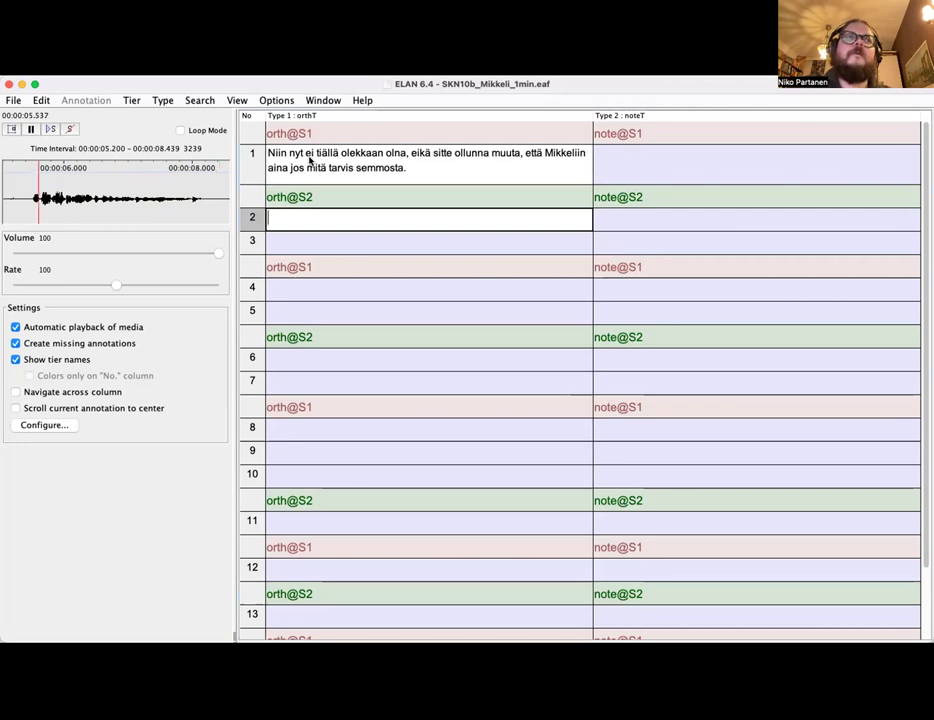
type("No tuo")
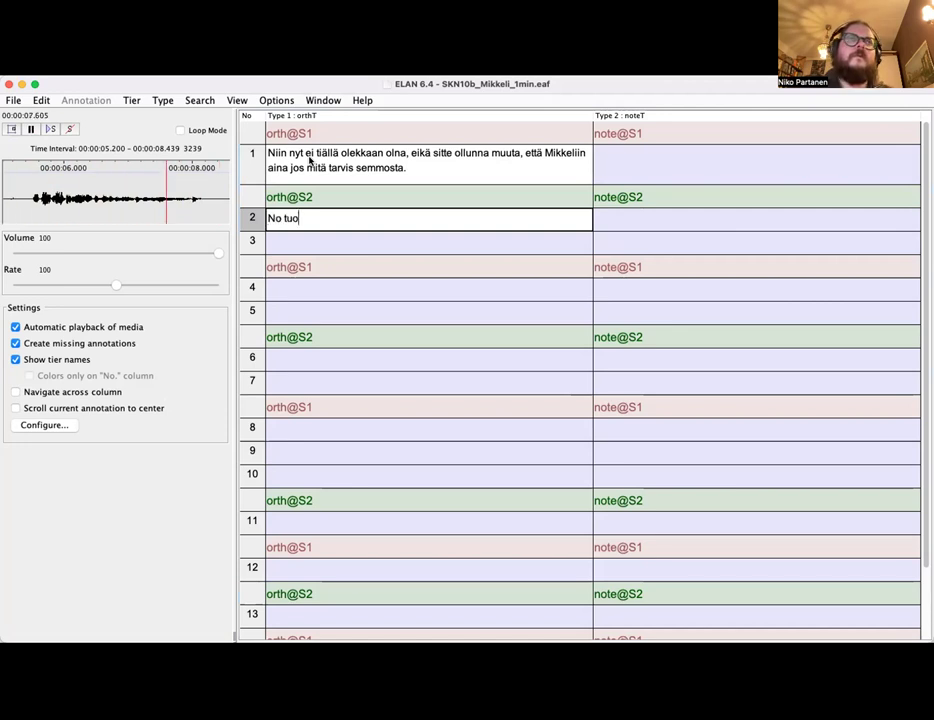
type("ta Riepposen em")
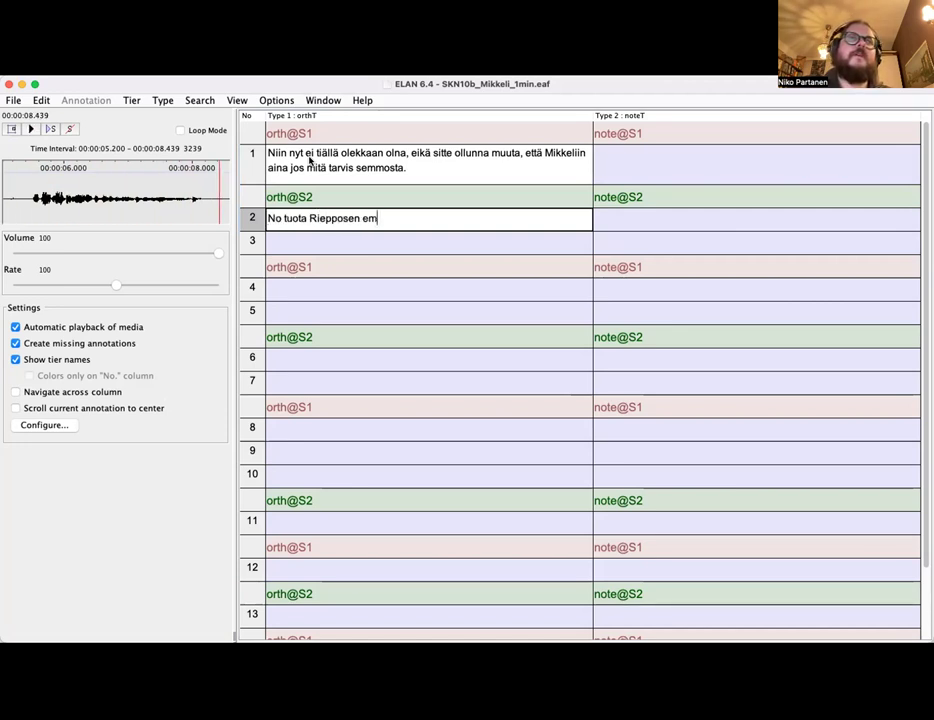
type("äntä, Hil")
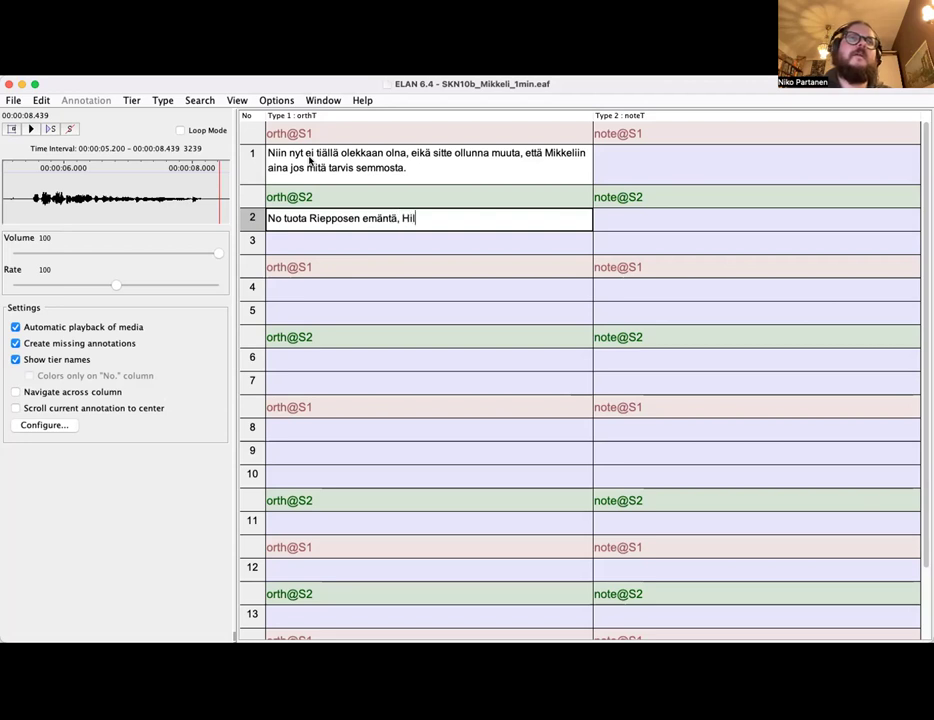
type("ja-emäntä.")
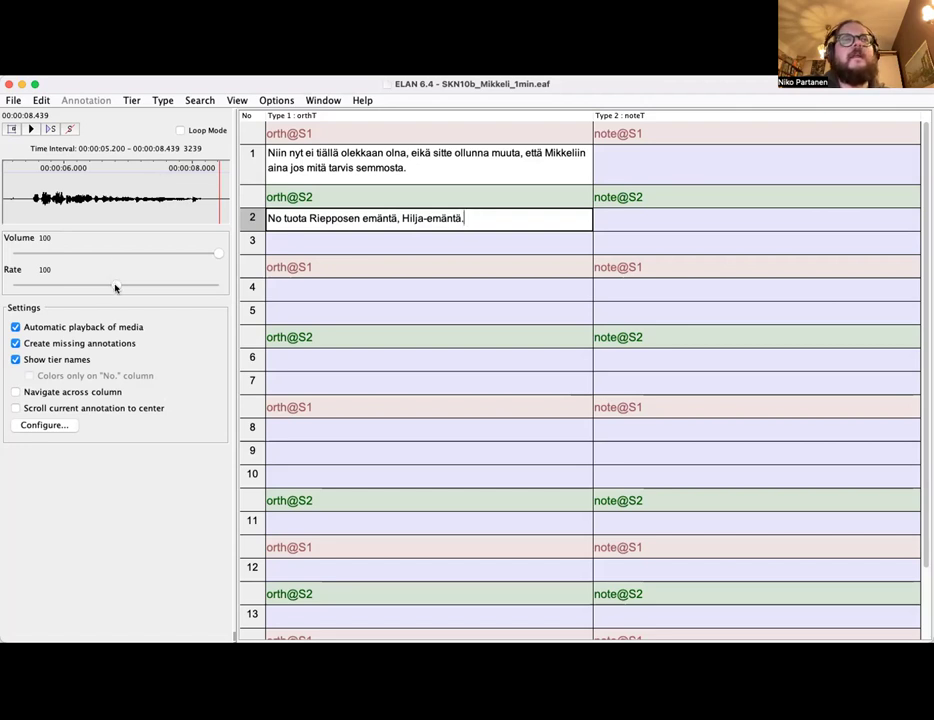
left_click_drag(115, 288, 62, 292)
key("Tab")
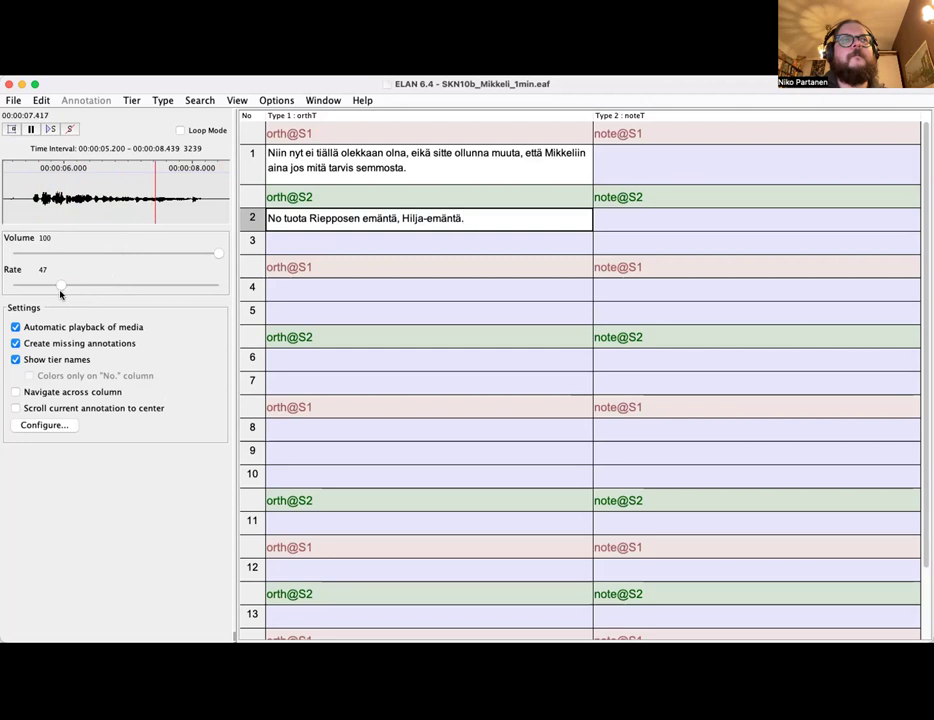
left_click_drag(59, 285, 113, 284)
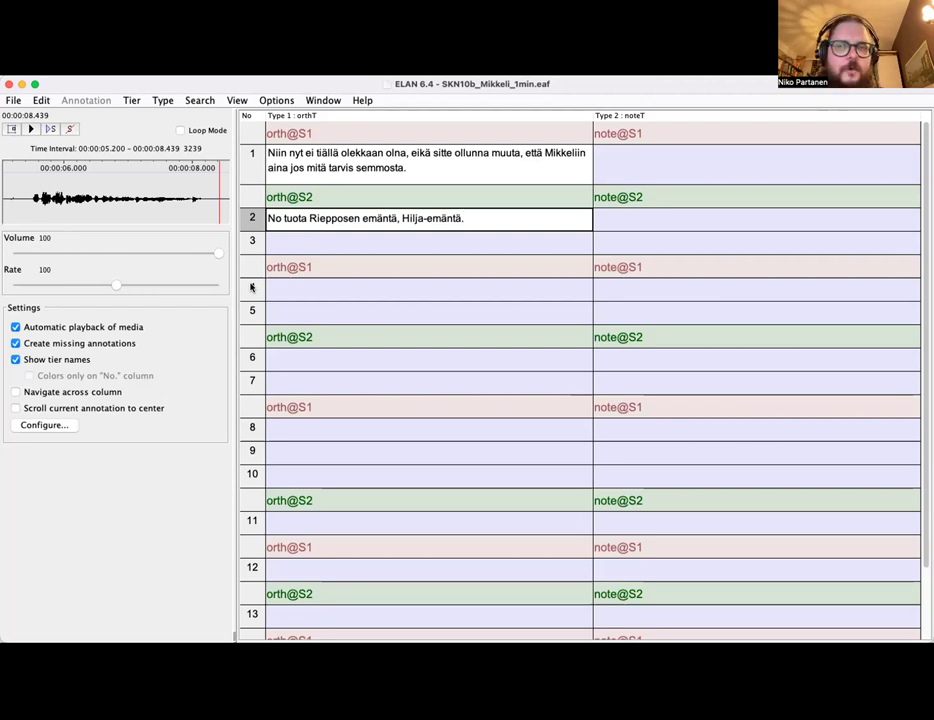
Enter row 3 as 'kuinkas se nyt ol', tiällähän ol' se Karjalaisen Liena, semmonen parantaja?', then reselect row 2
left_click(380, 243)
type("kuinkas")
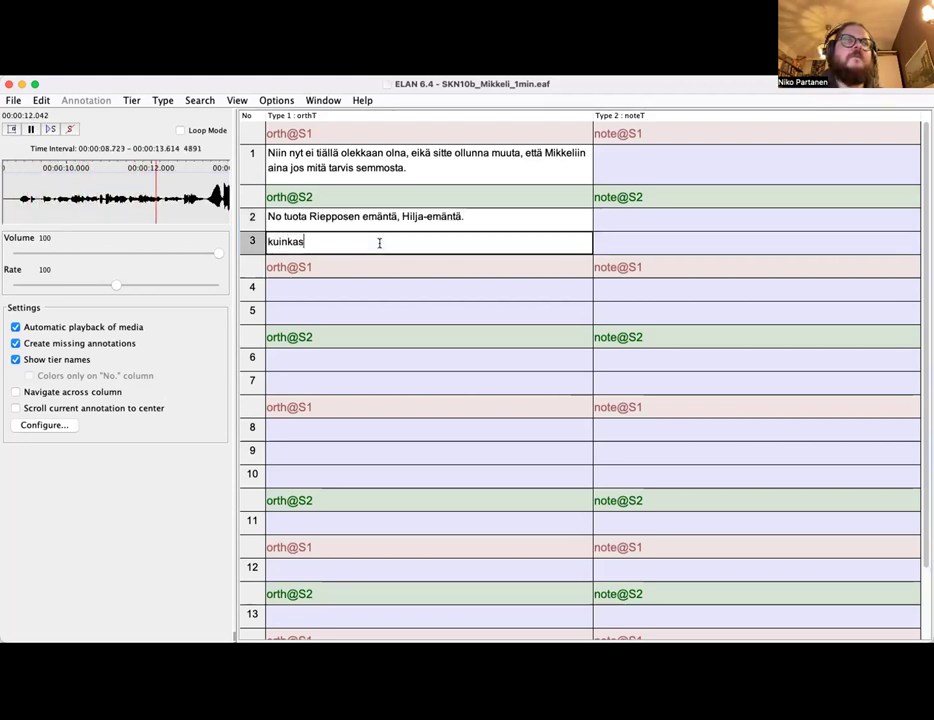
type(" se nyt ol',")
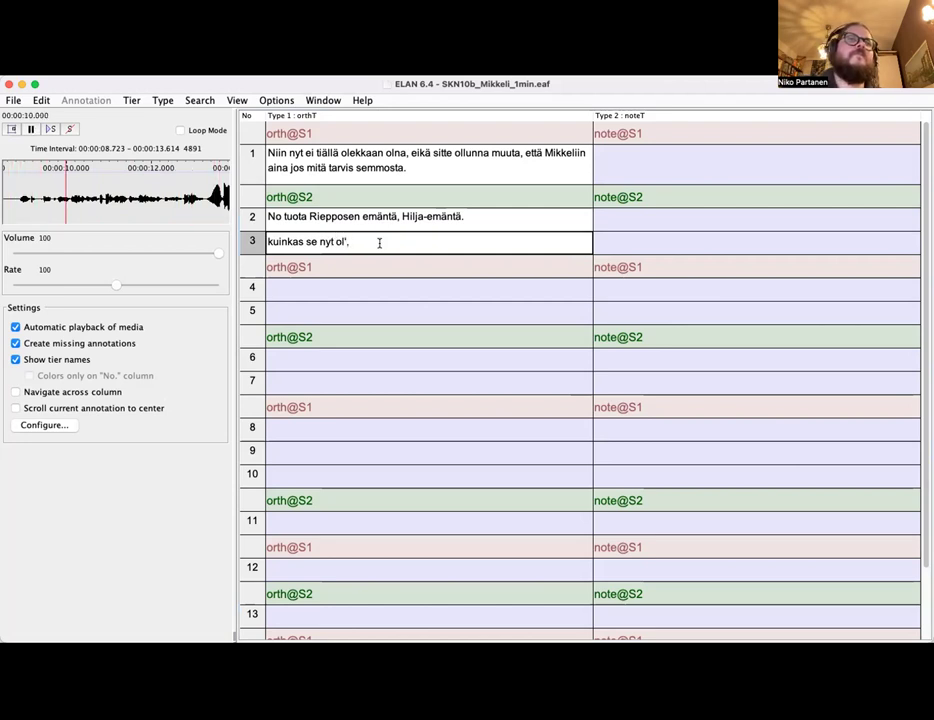
type(" tie")
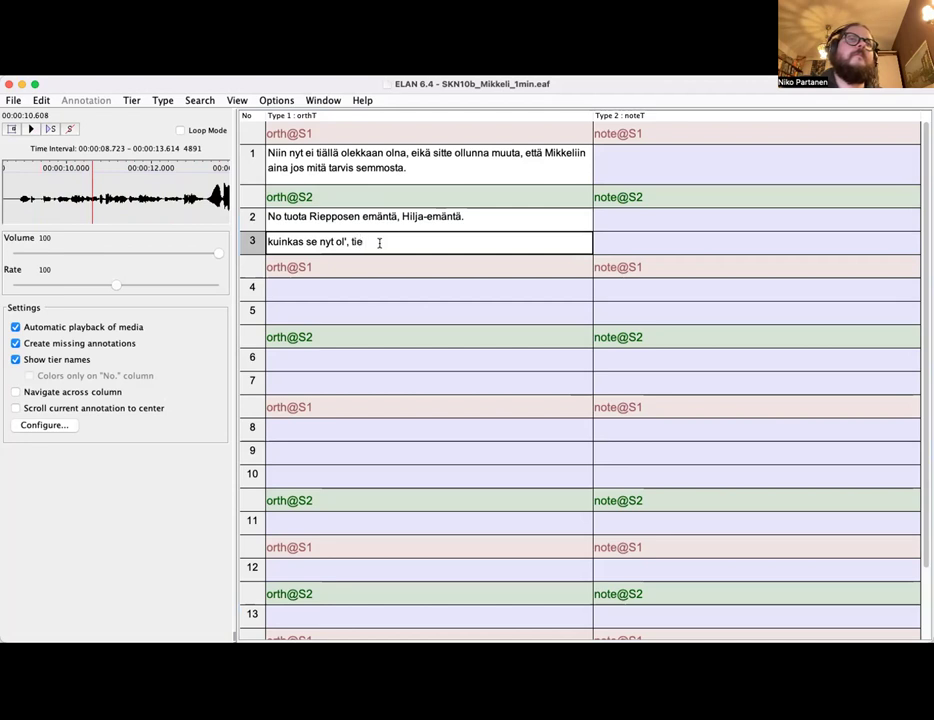
key("BackSpace")
type("ällähän ol'")
key("ctrl+space")
type("se Karja")
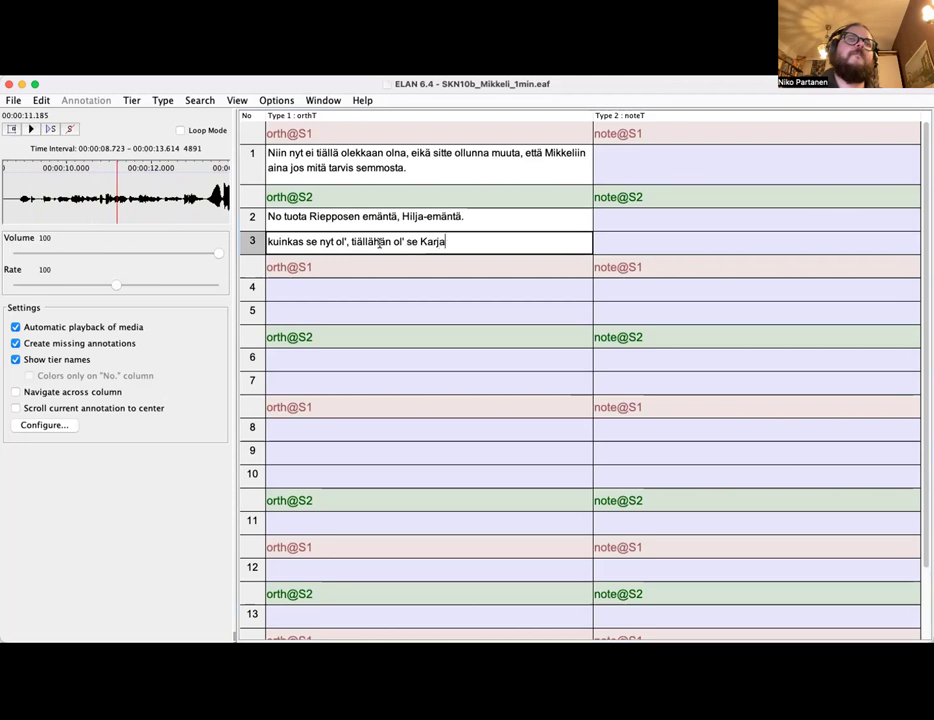
type("laisen Liena")
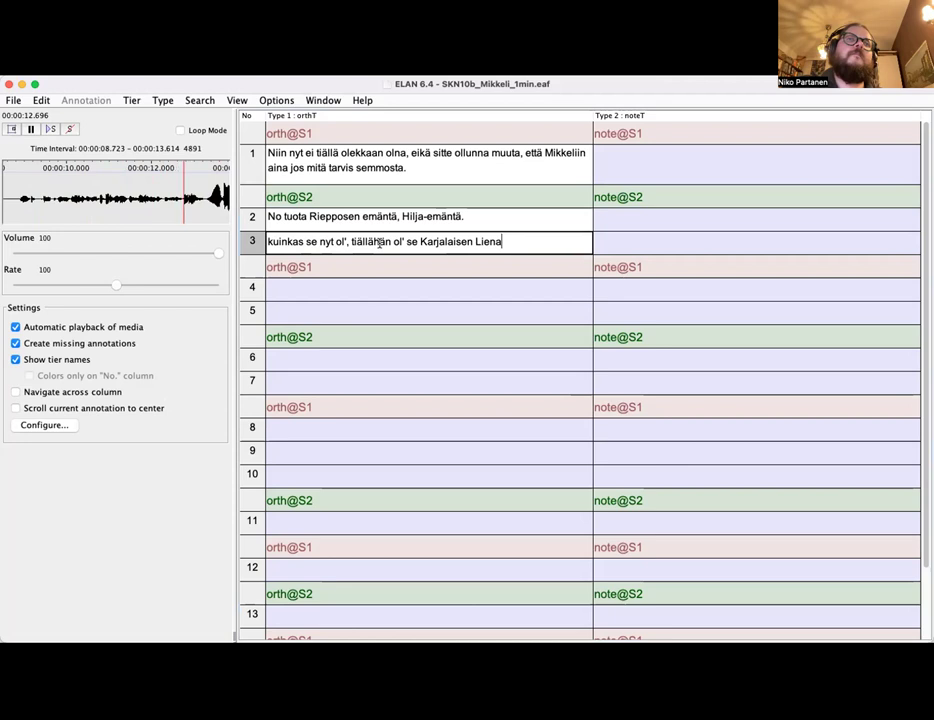
type(", se")
type("nen pra")
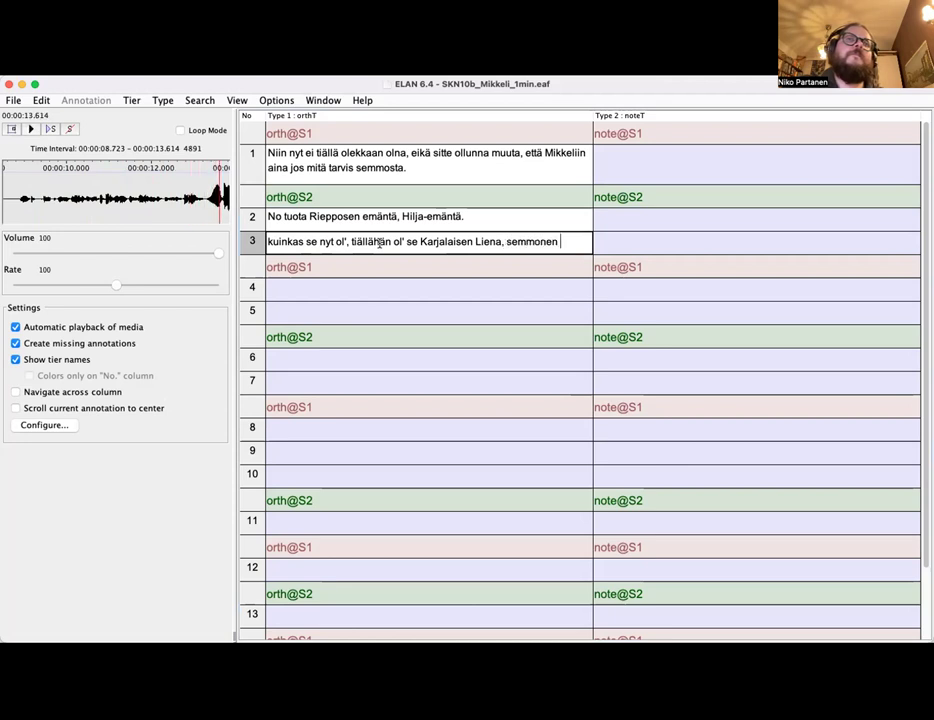
key("BackSpace")
key("BackSpace")
type("arantaja?")
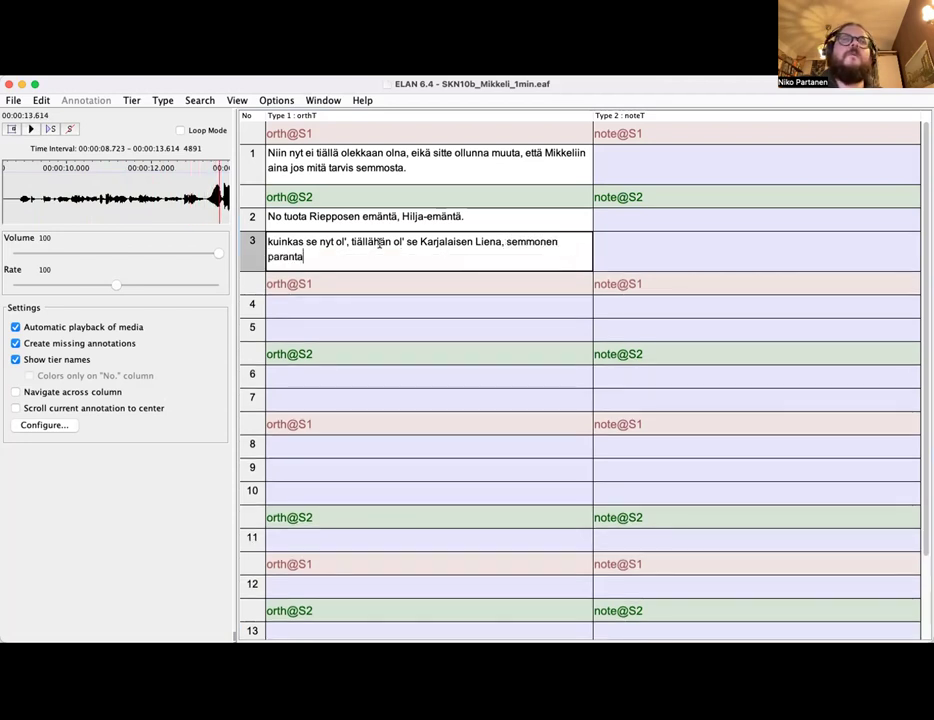
left_click(475, 214)
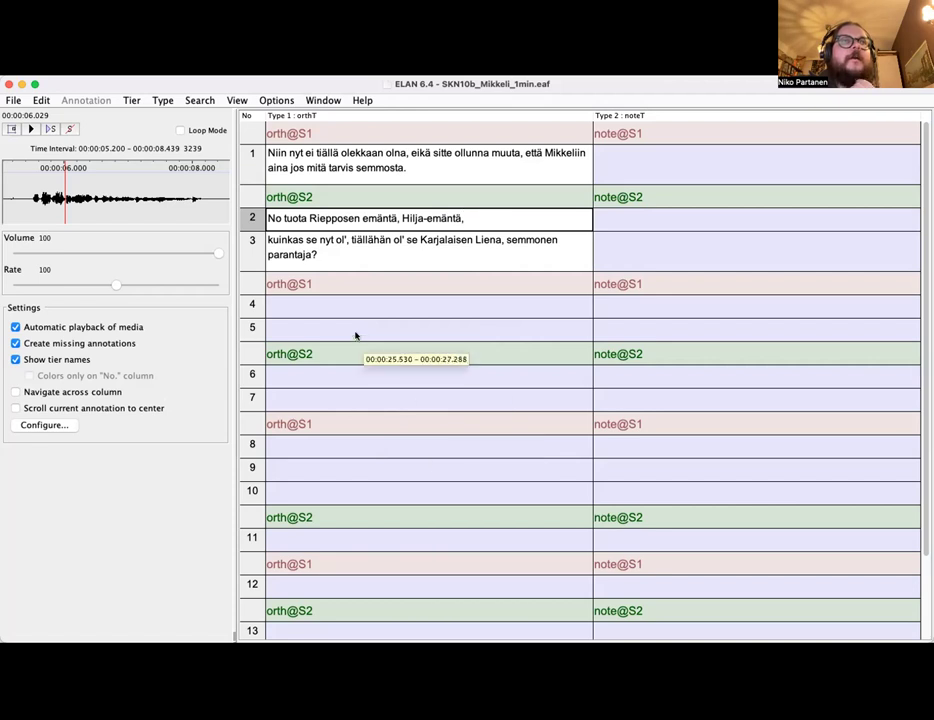
Enter row 4 as 'Niin se ol' tuola, Hirvijärven luona asu siellä, jokkii', replaying the segment repeatedly
left_click(323, 308)
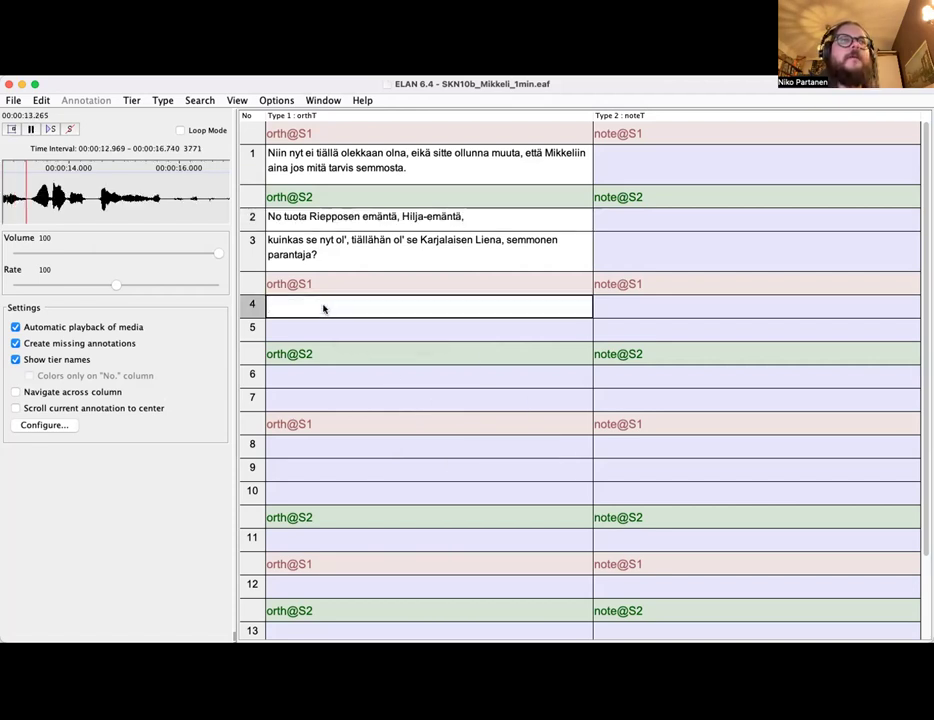
type("Nii")
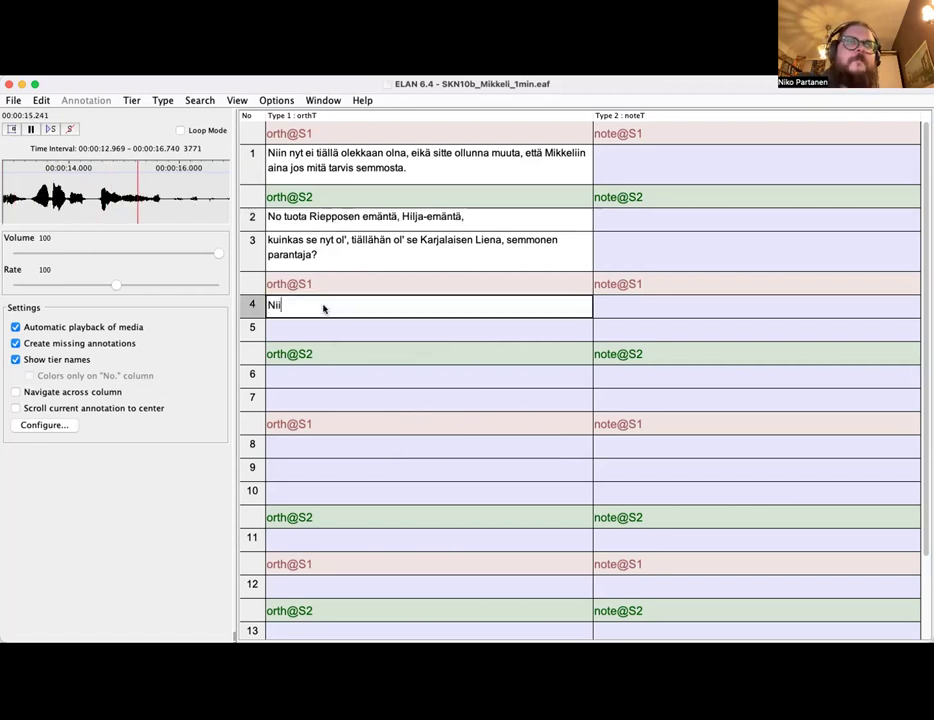
type("n se ol' tuola,")
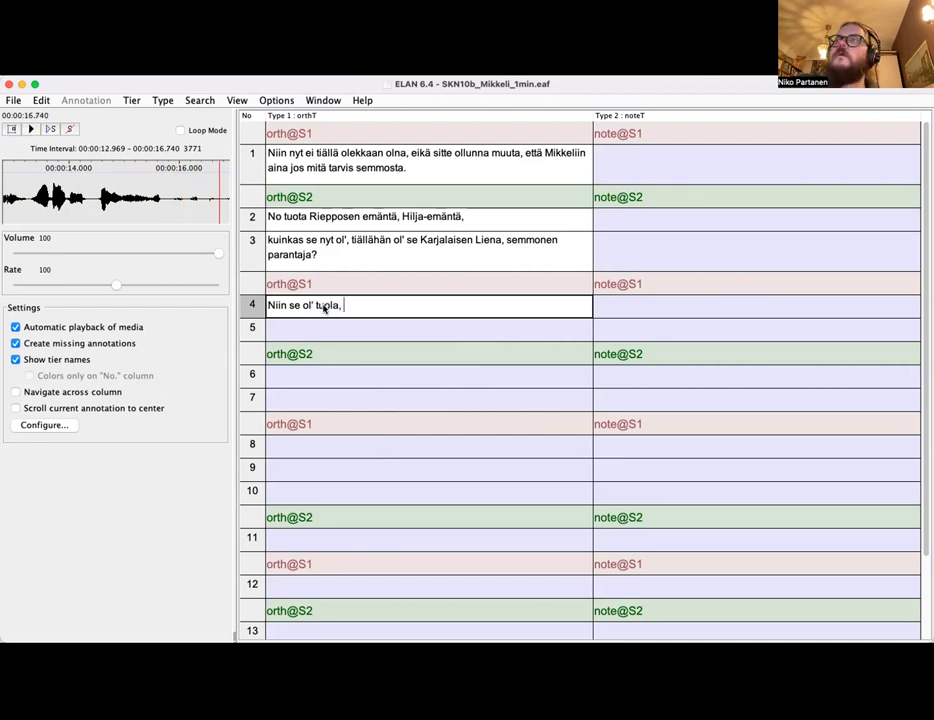
key("Tab")
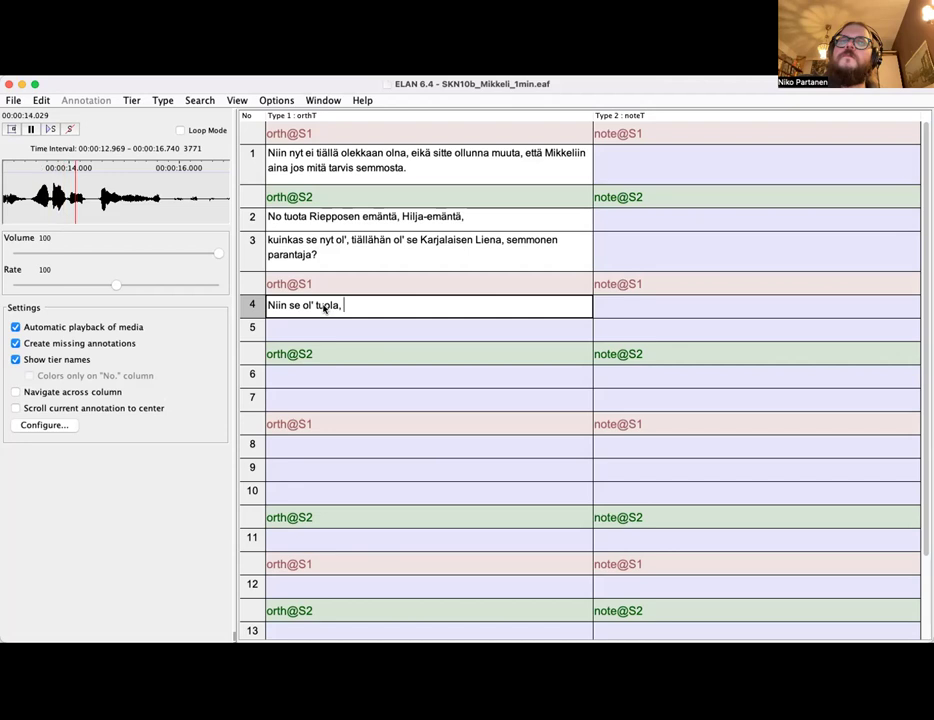
key("Tab")
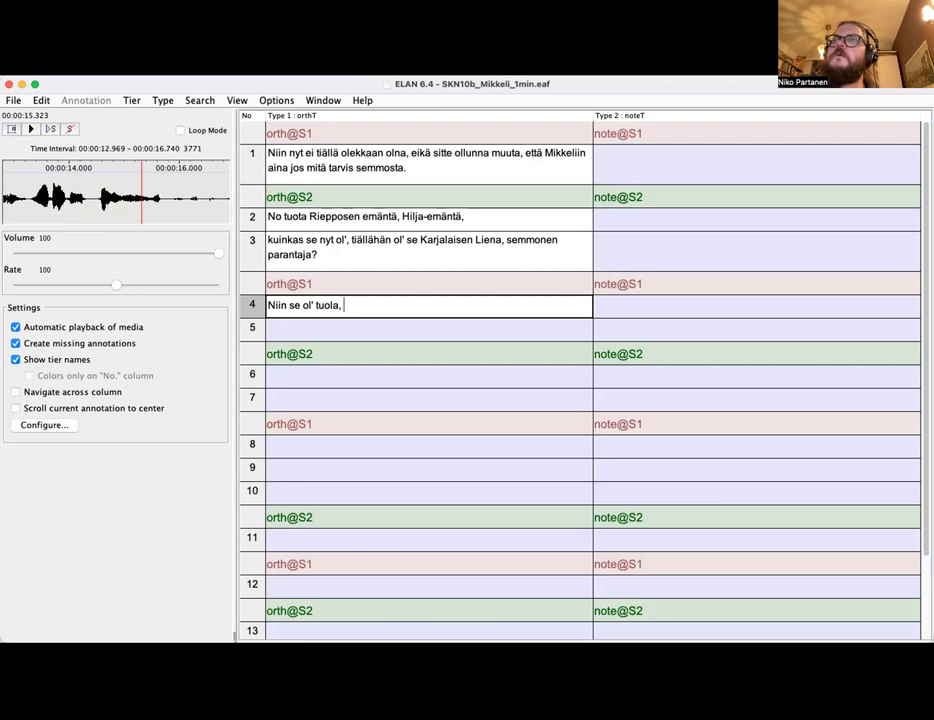
key("Tab")
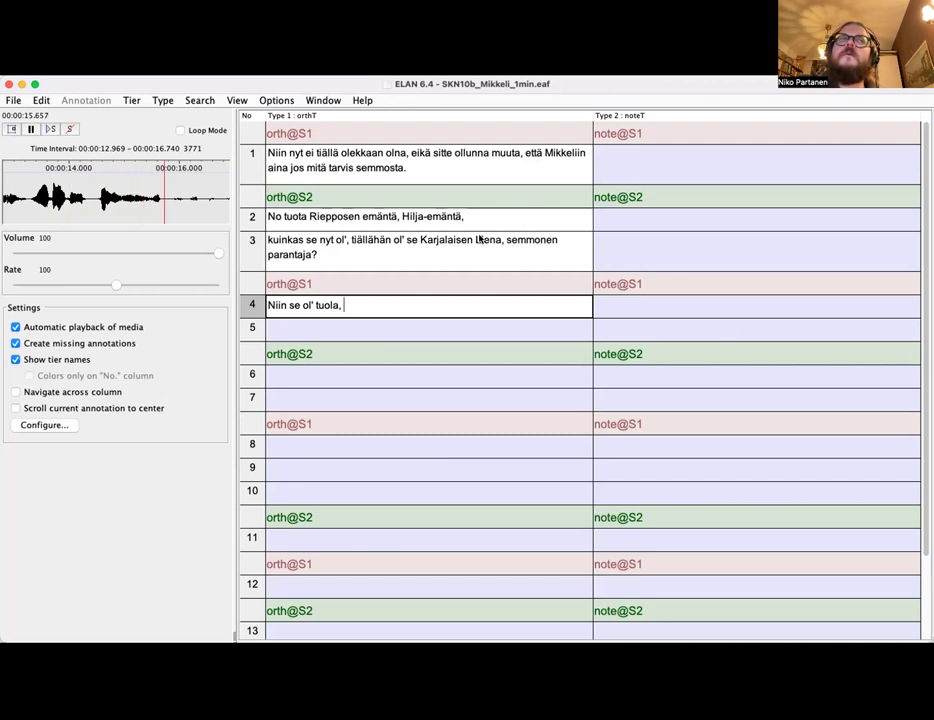
key("Tab")
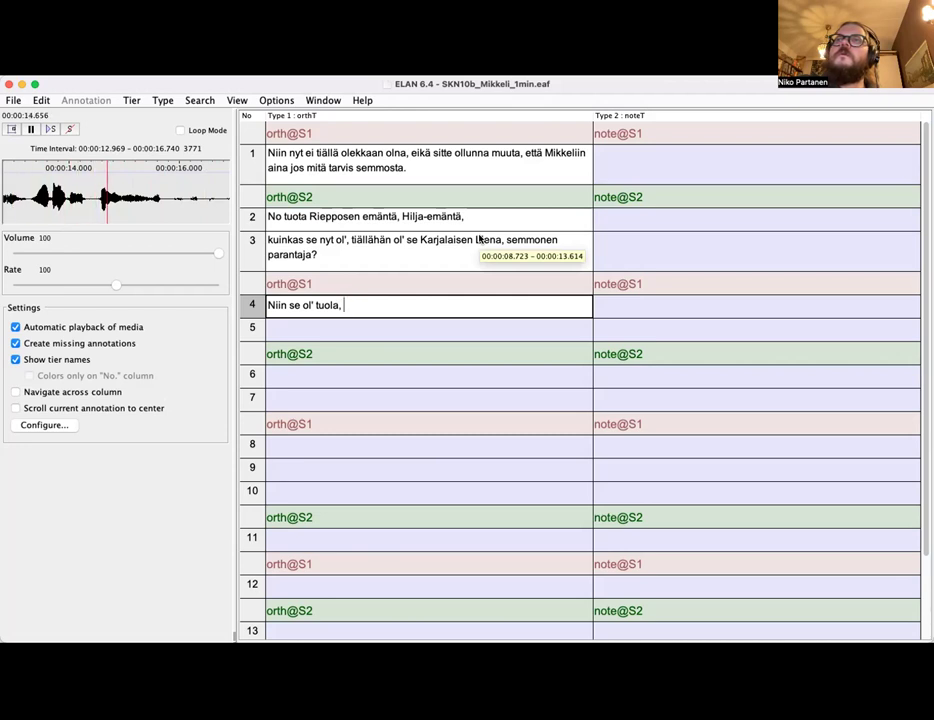
key("Tab")
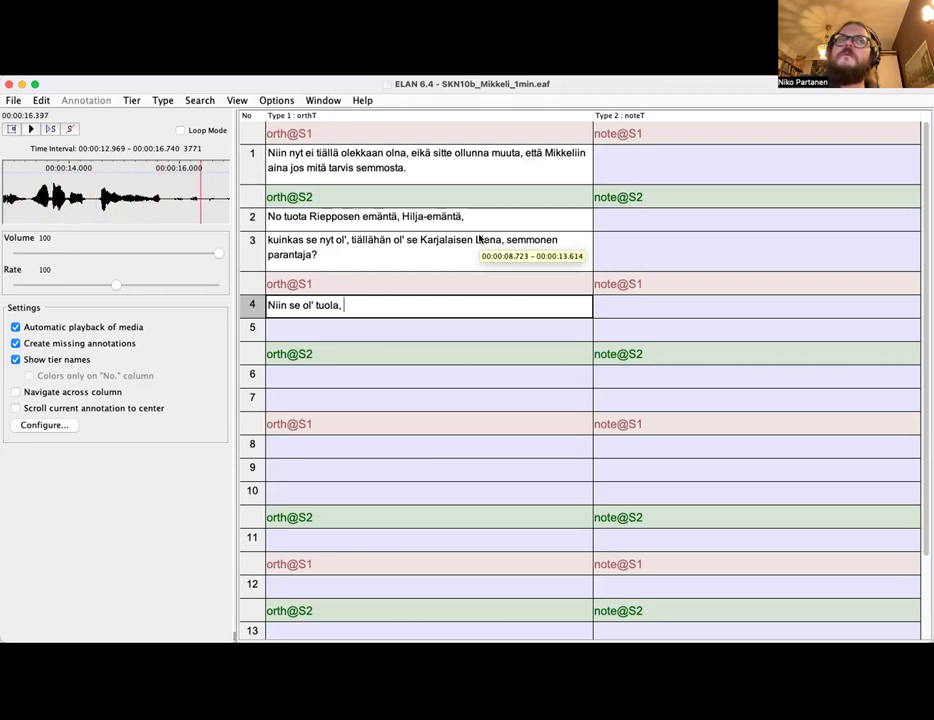
key("Tab")
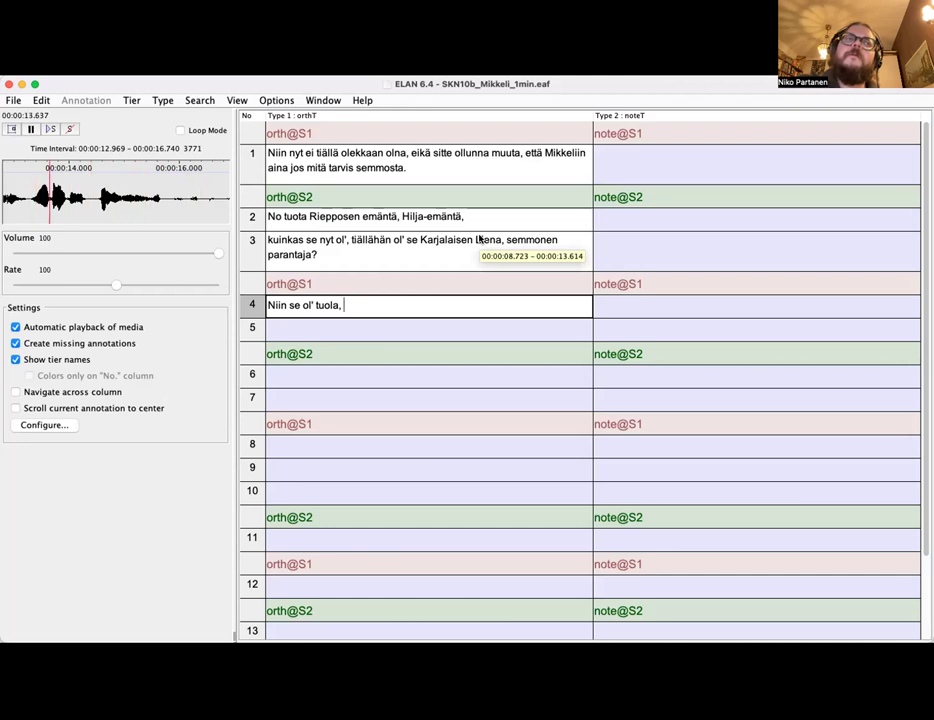
type("Hirvi")
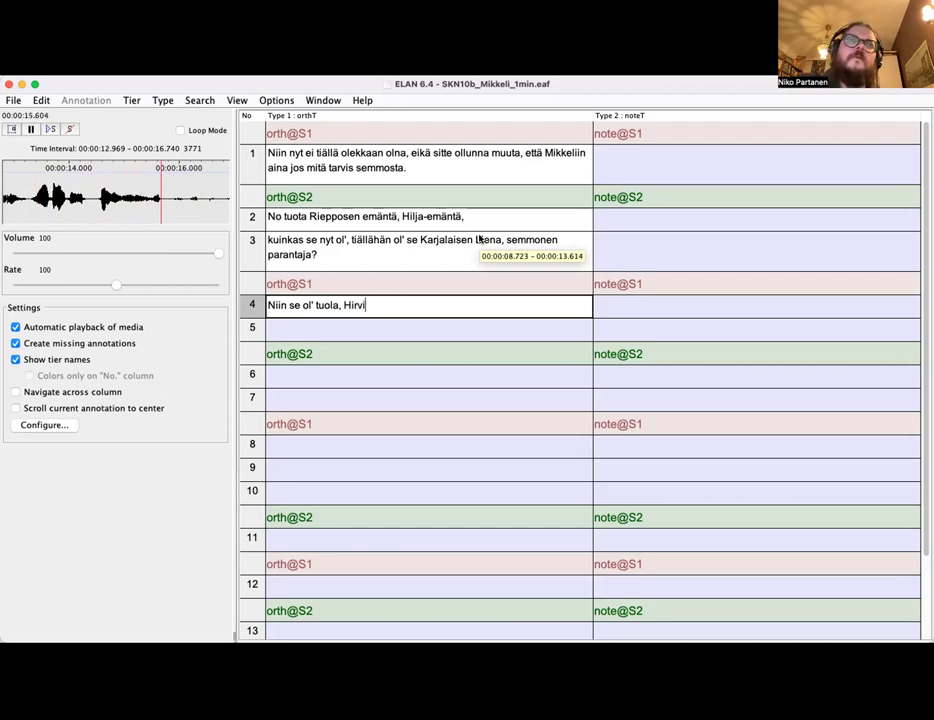
type("järven lu")
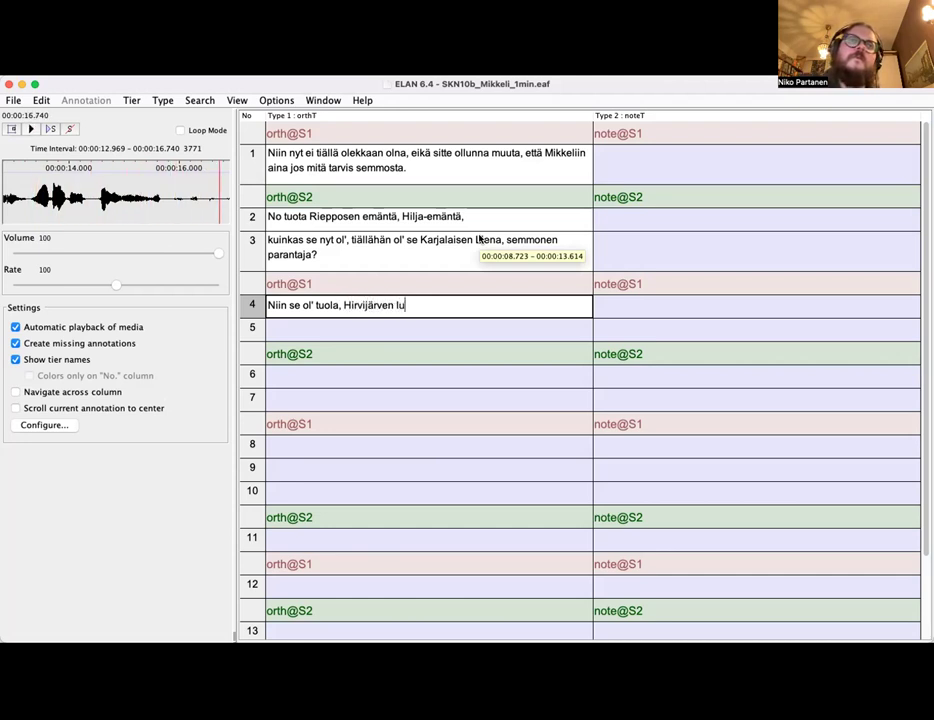
type("ona asu siellä,")
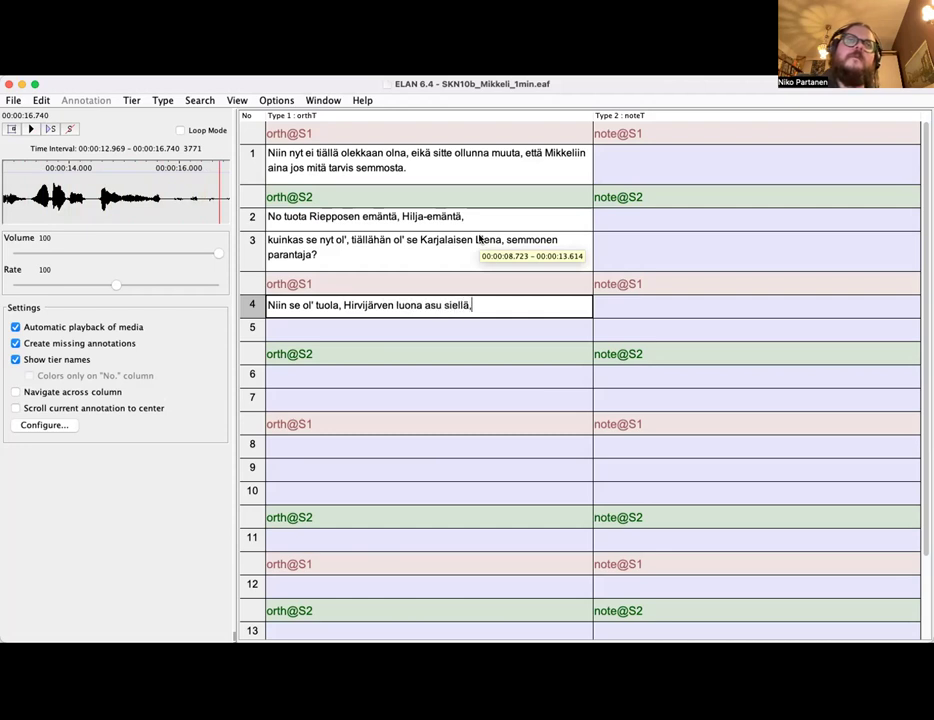
type(" jokki")
key("Tab")
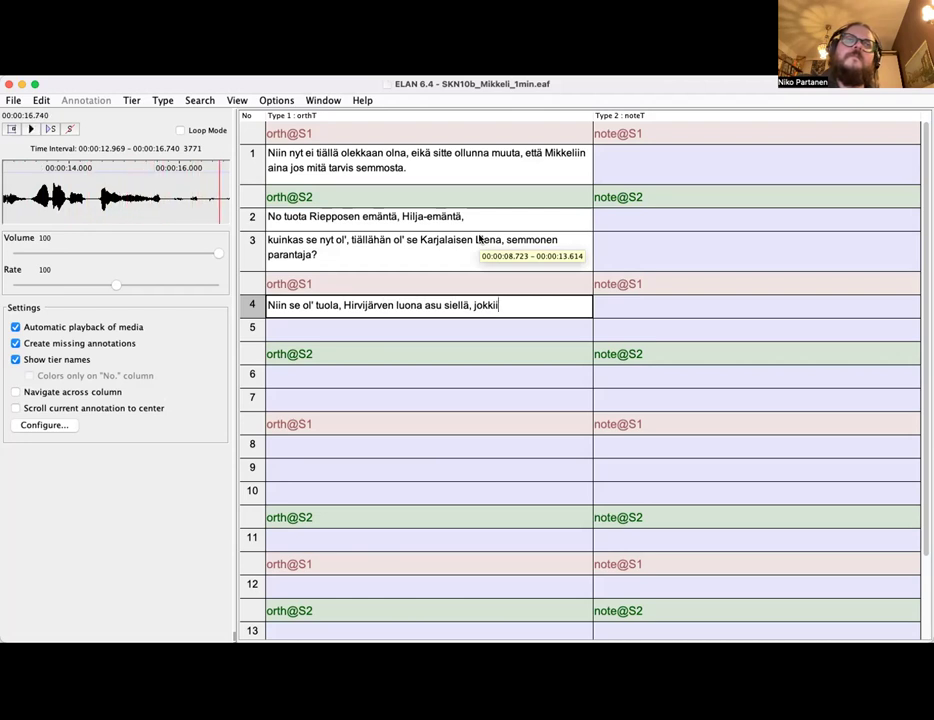
Enter row 5 as 'Mut se on hauvassa se ja sen poika kauvan.', correcting the misheard 'jau'
key("Return")
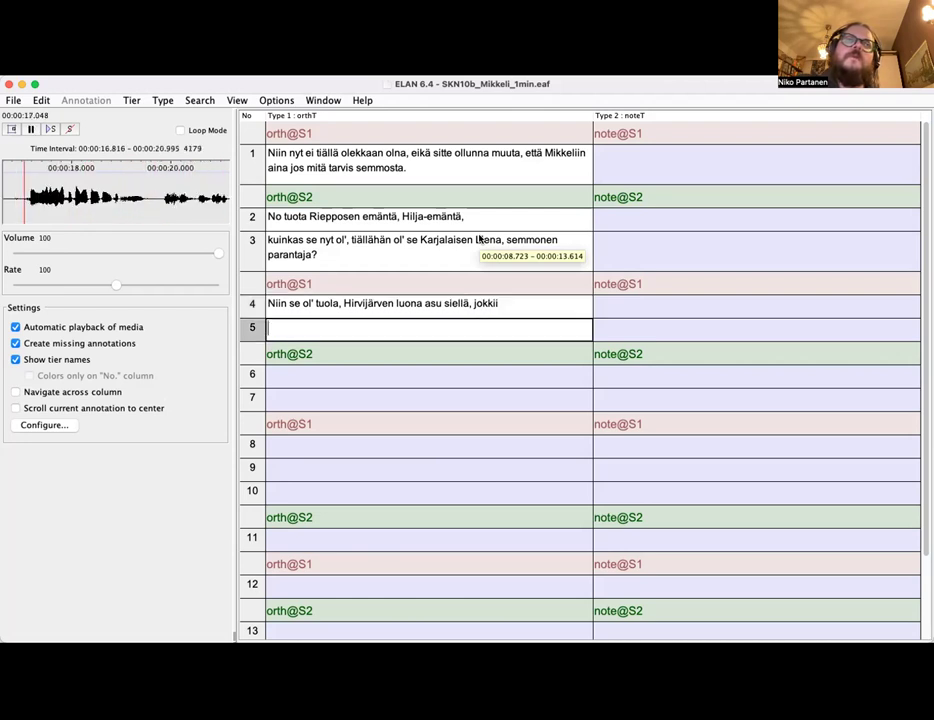
type("Mut se on jau")
key("BackSpace")
key("BackSpace")
key("BackSpace")
type("hauvassa ")
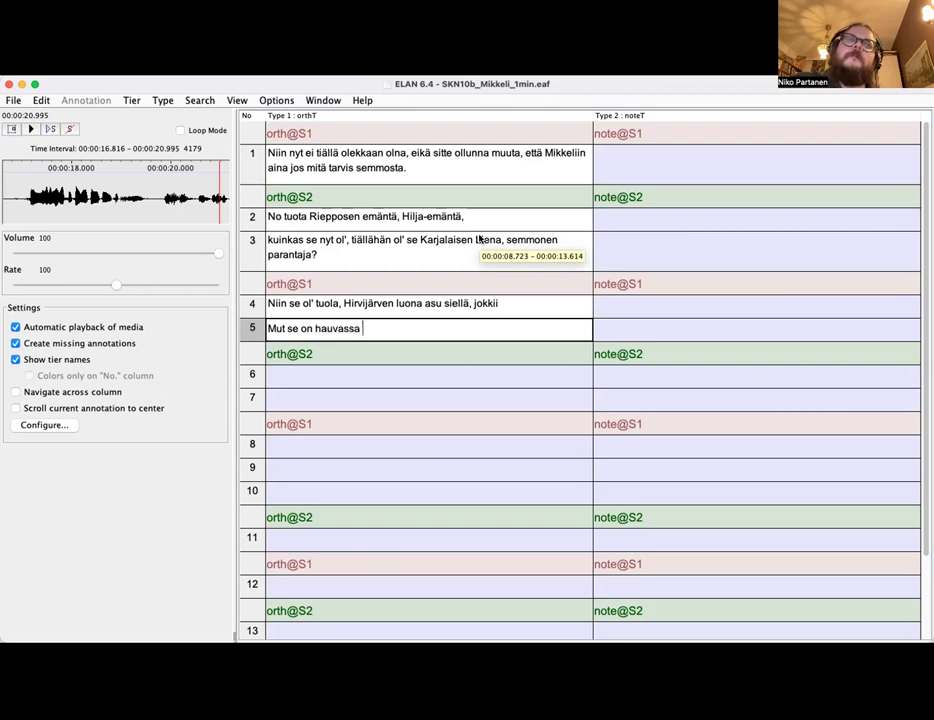
type("se ja sen poika")
key("shift+space")
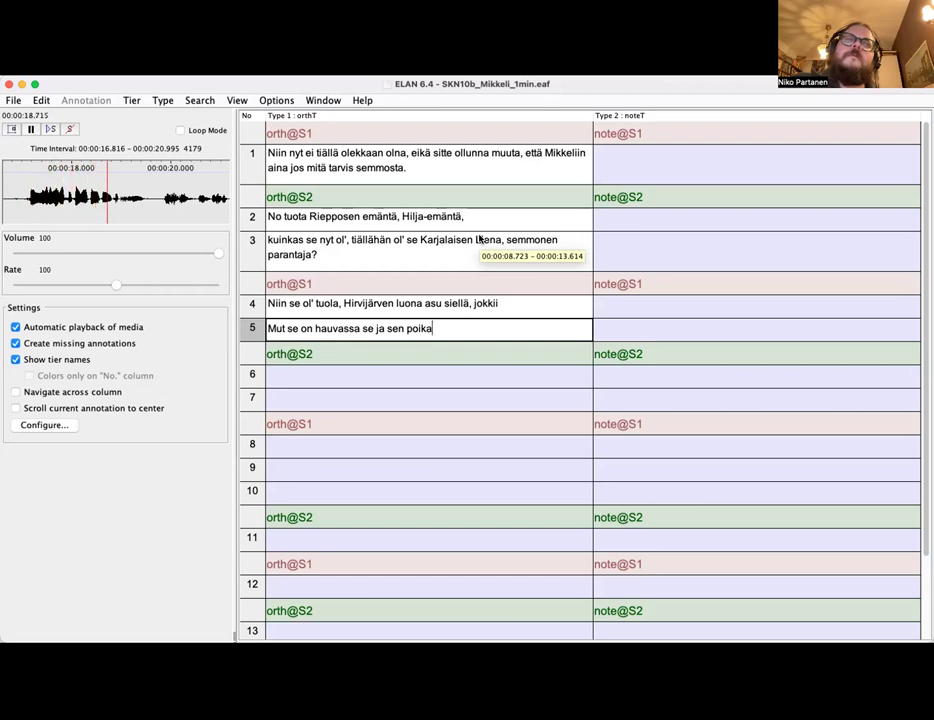
type("kauvan.")
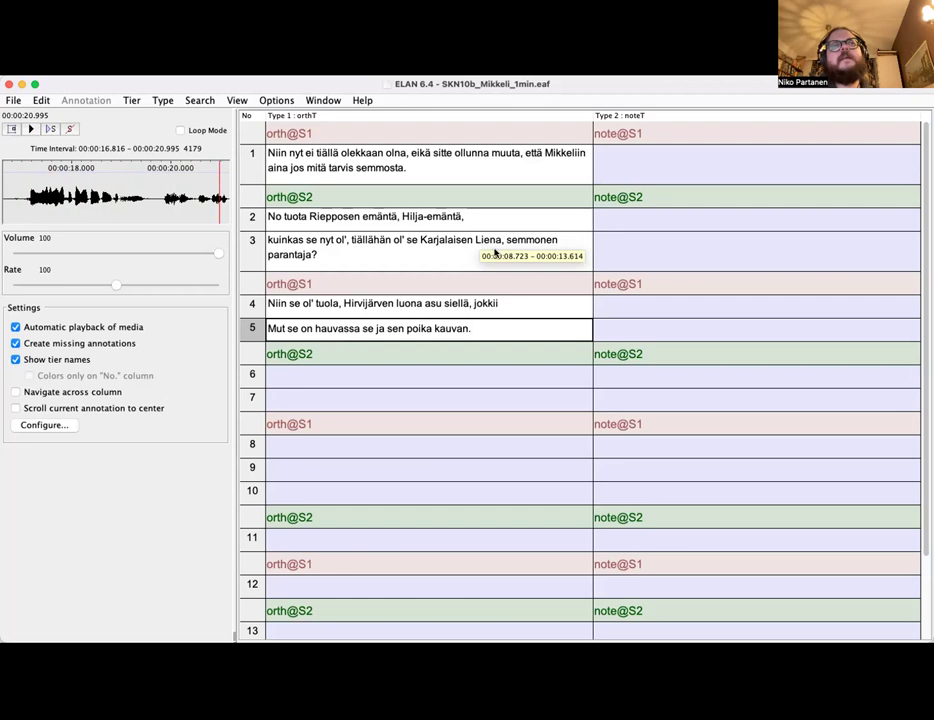
Add a final period to row 4's transcription and return to row 5
left_click(528, 307)
type(".")
left_click(522, 326)
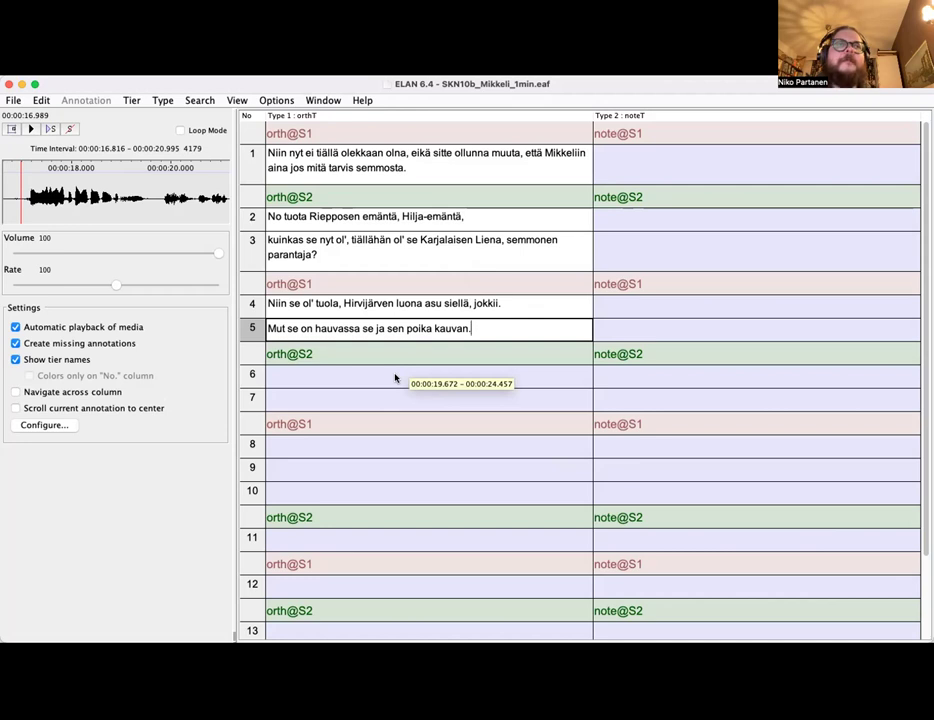
Transcribe row 6 as 'Mitäs työ siitä kuulitte, siitä Lienasta, minkälaiset', replaying its audio
key("Return")
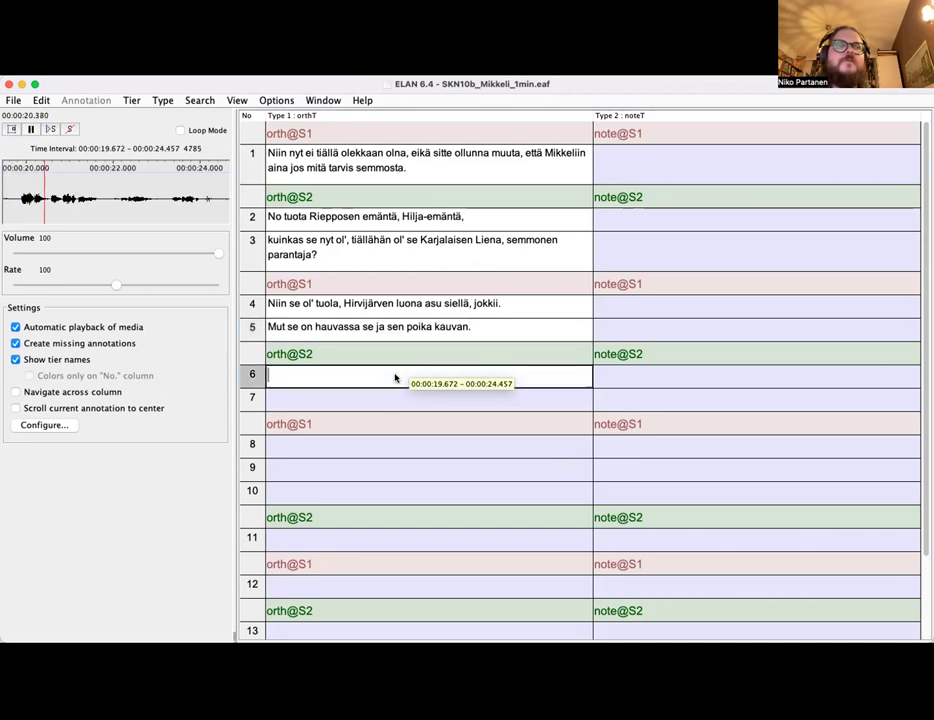
type("Mi")
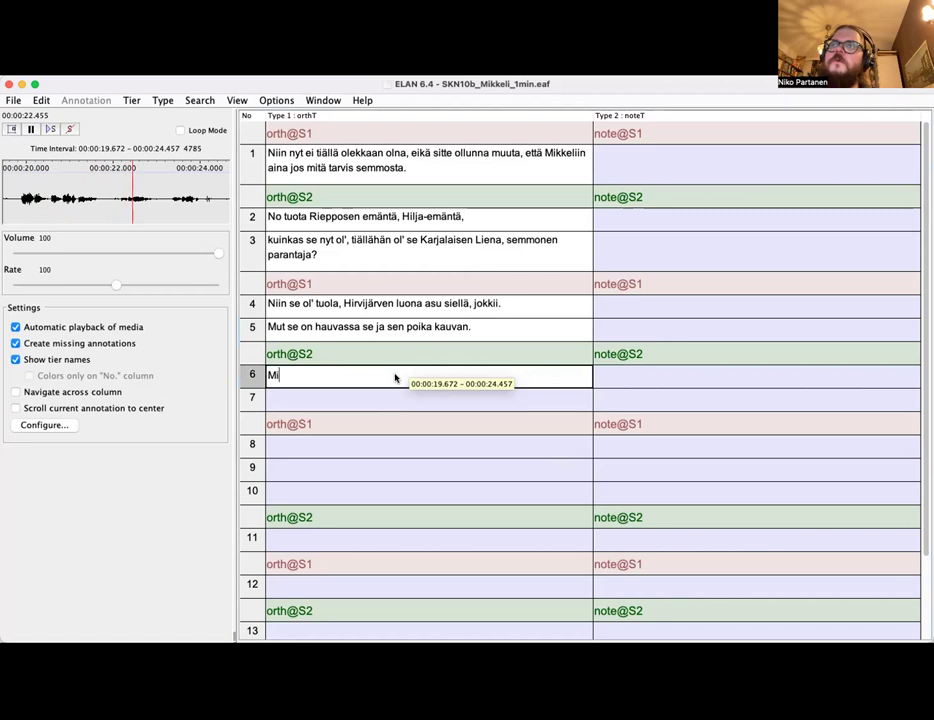
type("täs työ sii")
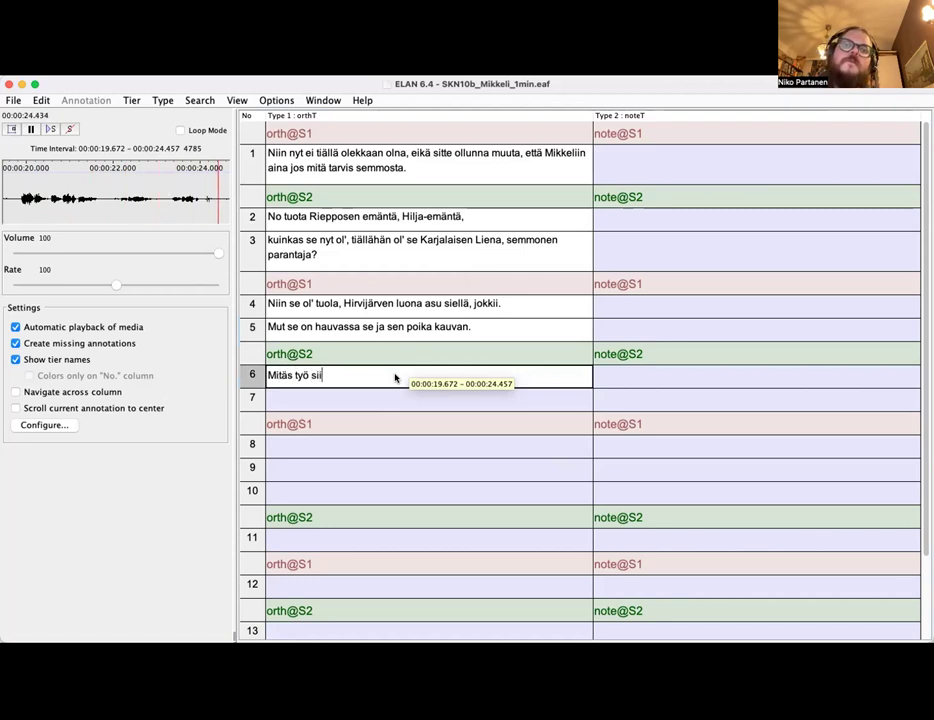
type("tä kuulitte, siitä ke")
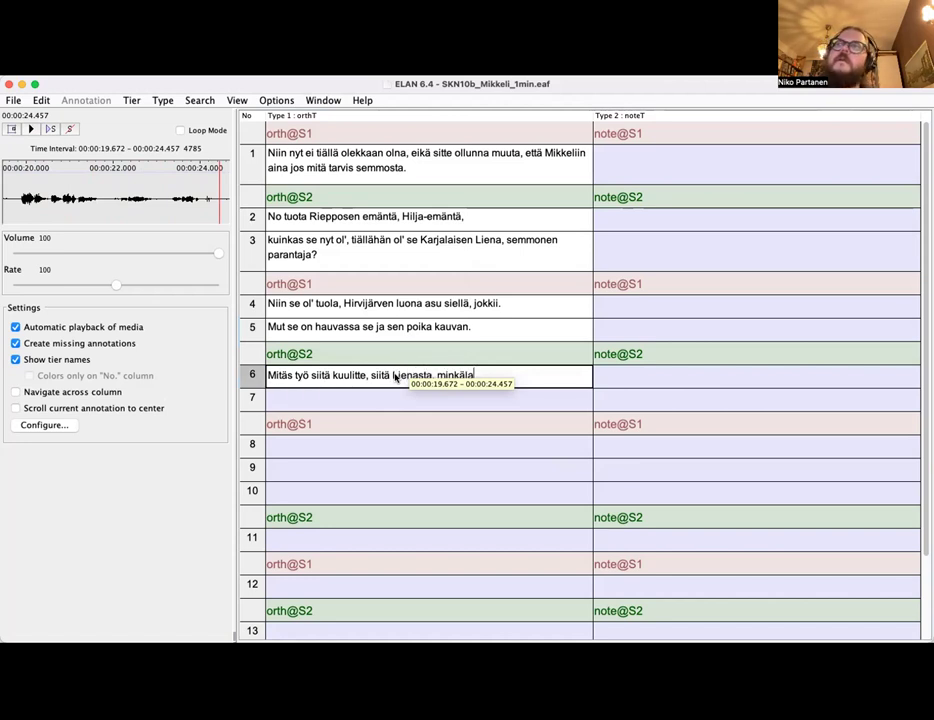
key("shift+space")
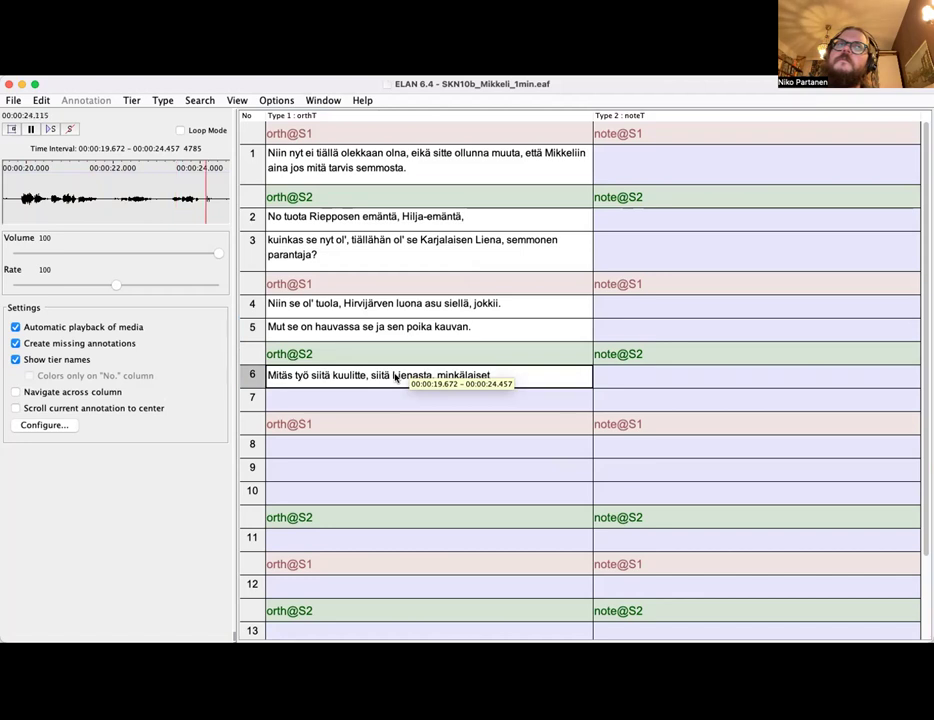
Enter row 7 as 'meiningit sillä ol'?' and commit it
key("Return")
type("me")
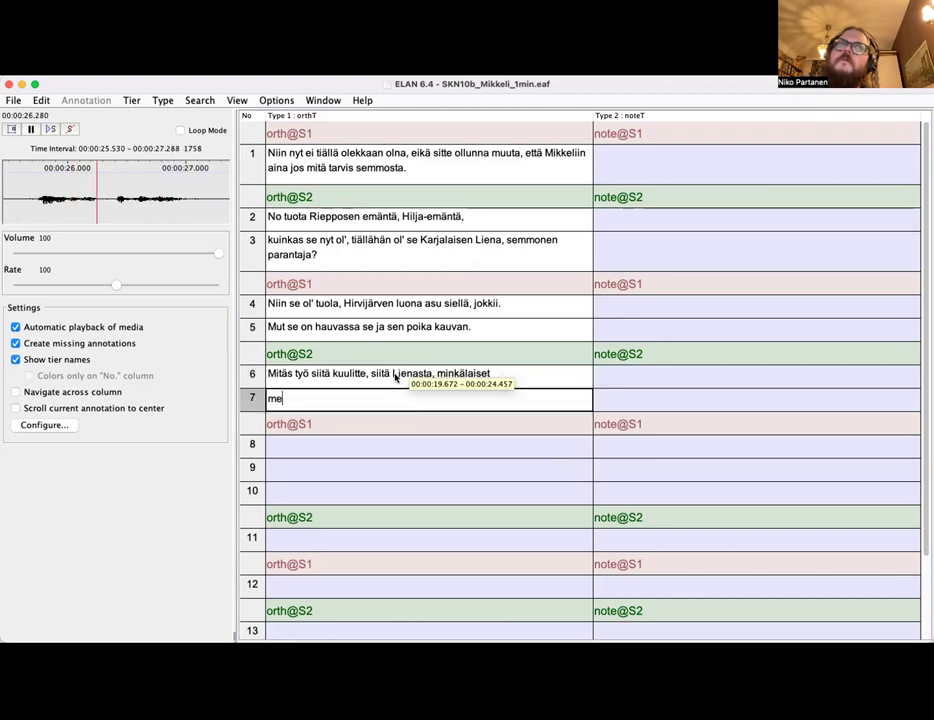
type("iningit ")
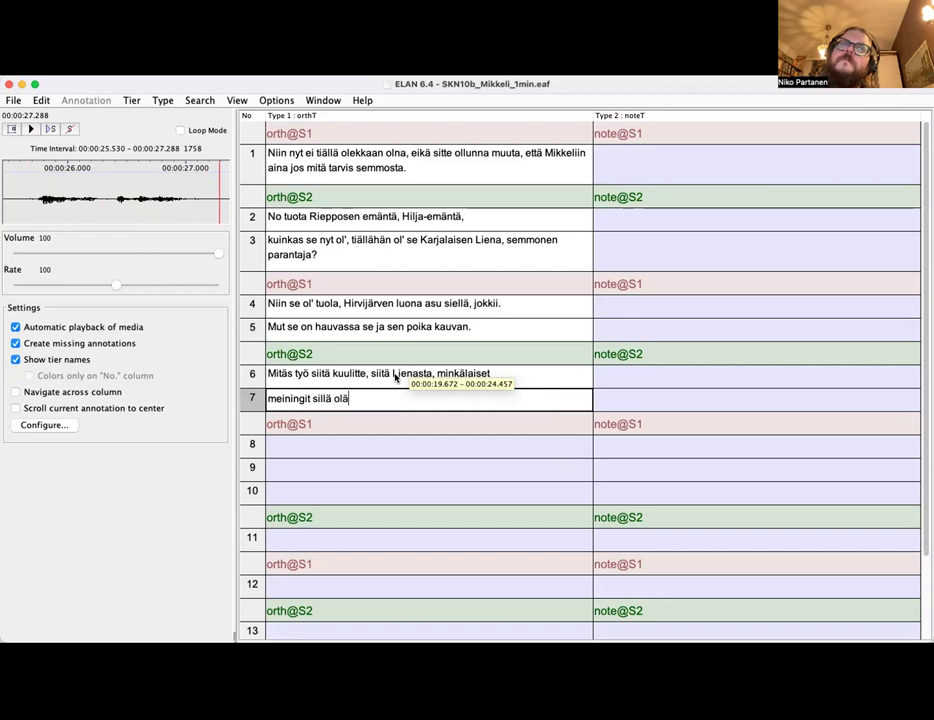
type("sillä ol'?")
key("Return")
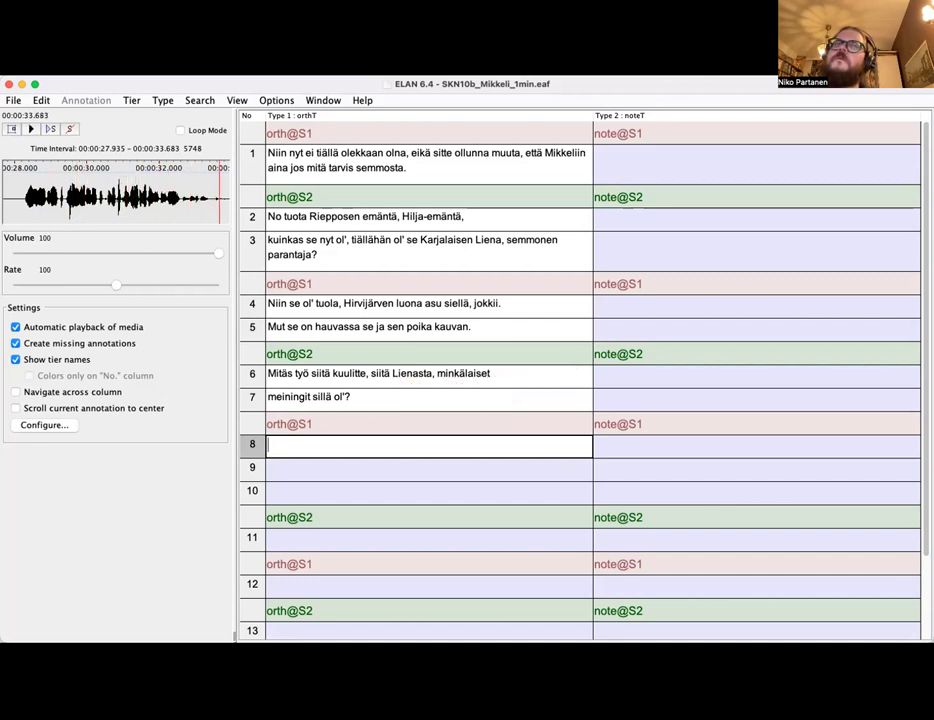
Replay row 8's audio and type 'mi' so its orth@S1 text begins 'No mi'
key("Tab")
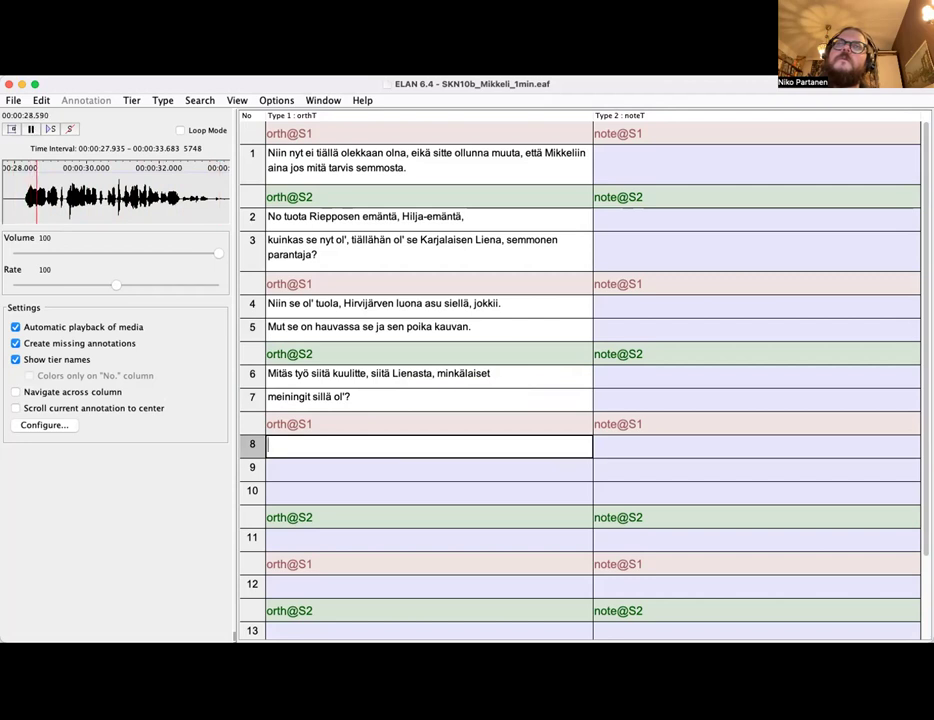
key("Tab")
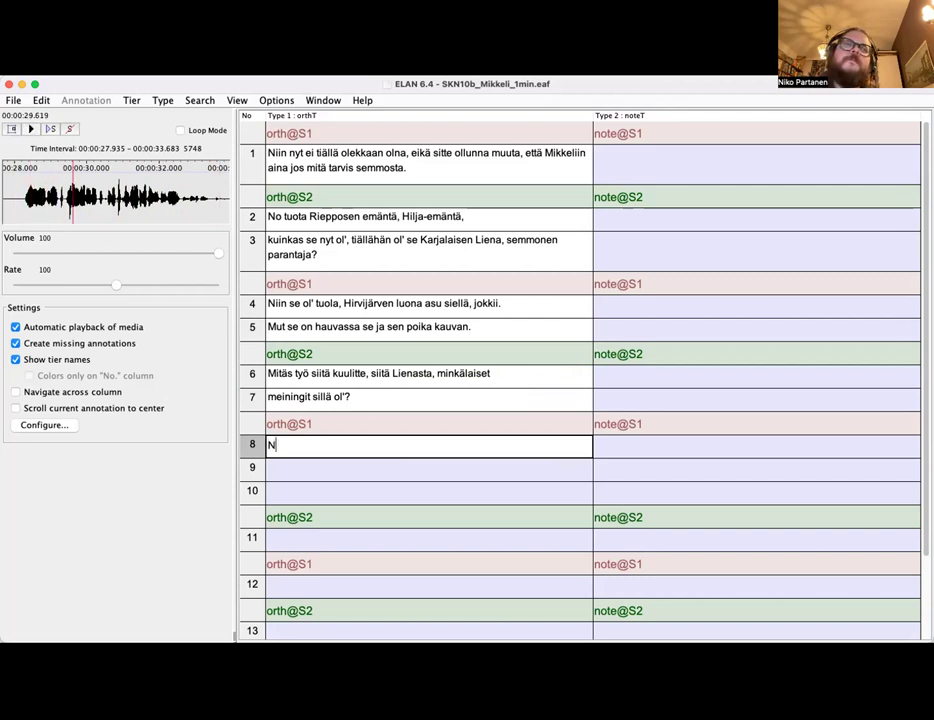
key("Tab")
type("mi")
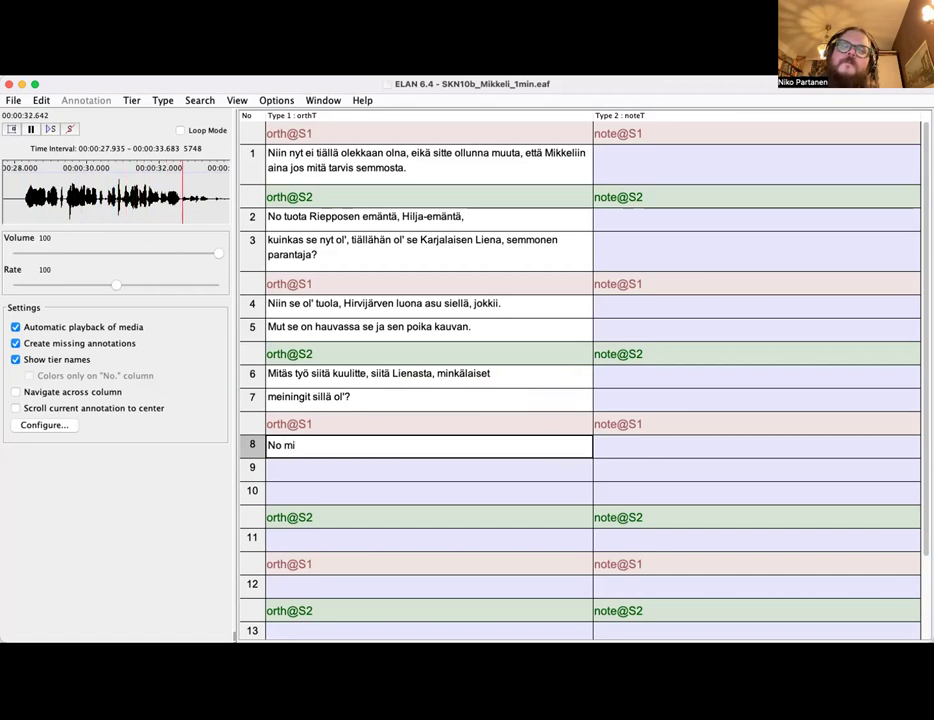
key("Tab")
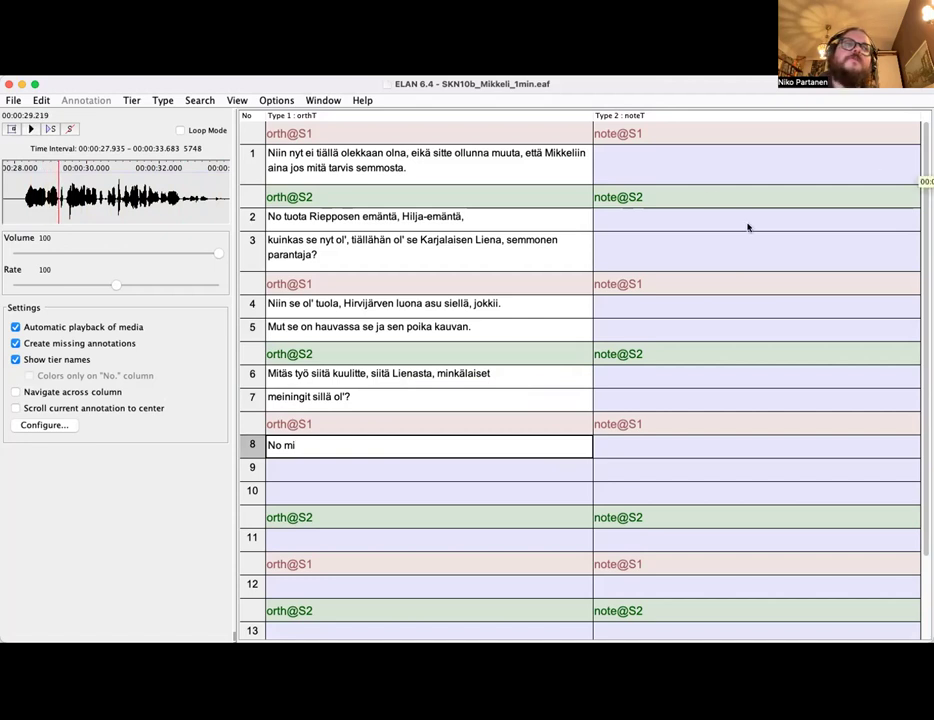
Relisten to row 8 at a playback rate of about 51, then restore the rate to 100
left_click_drag(113, 284, 65, 285)
key("Tab")
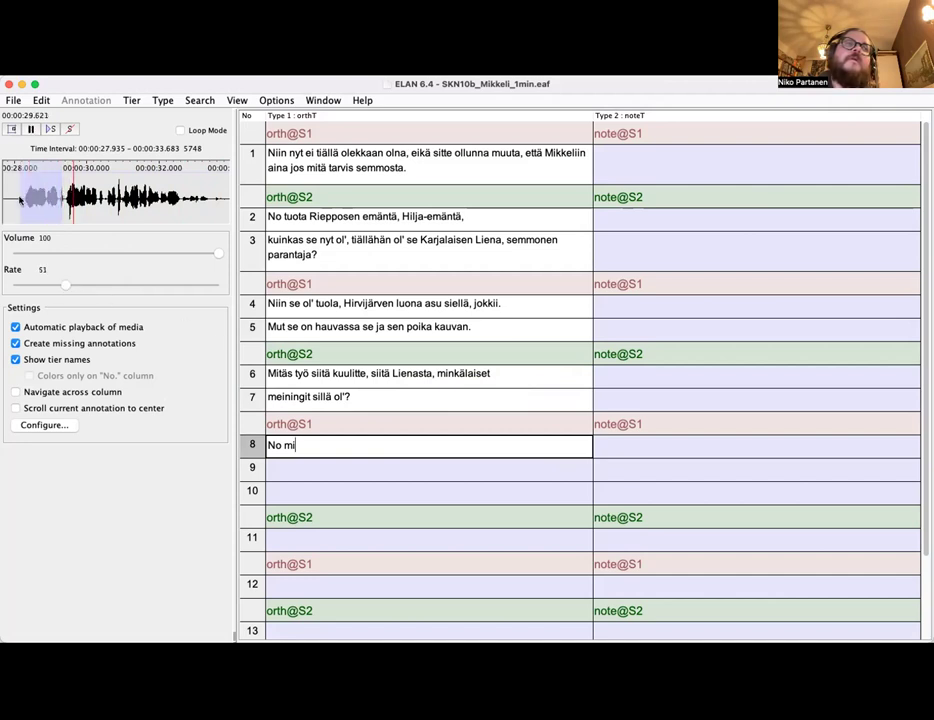
left_click(15, 202)
key("Tab")
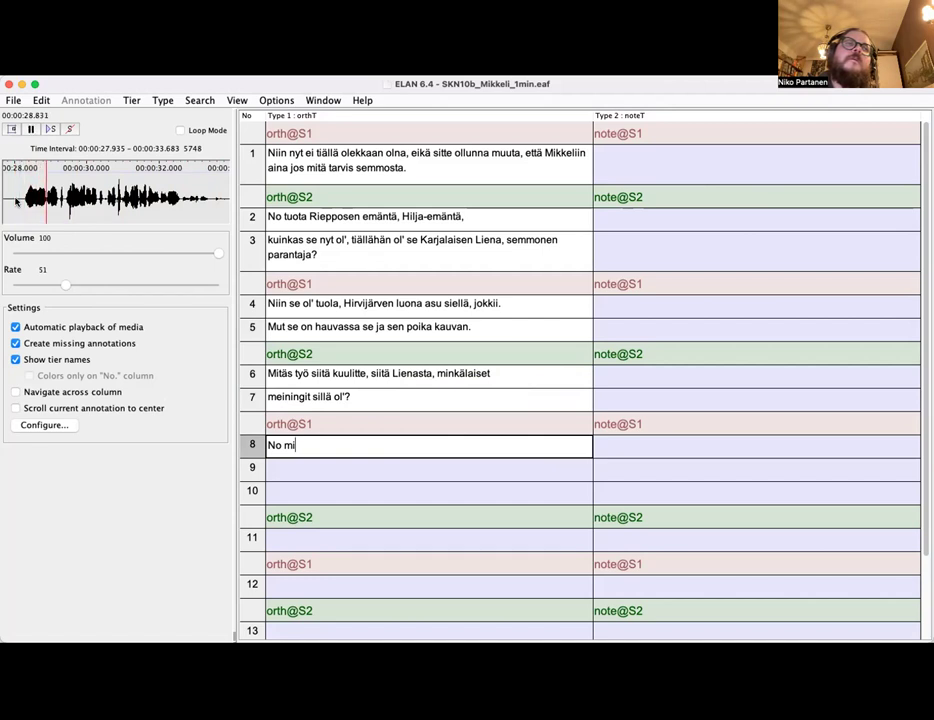
left_click(30, 130)
left_click_drag(65, 285, 114, 290)
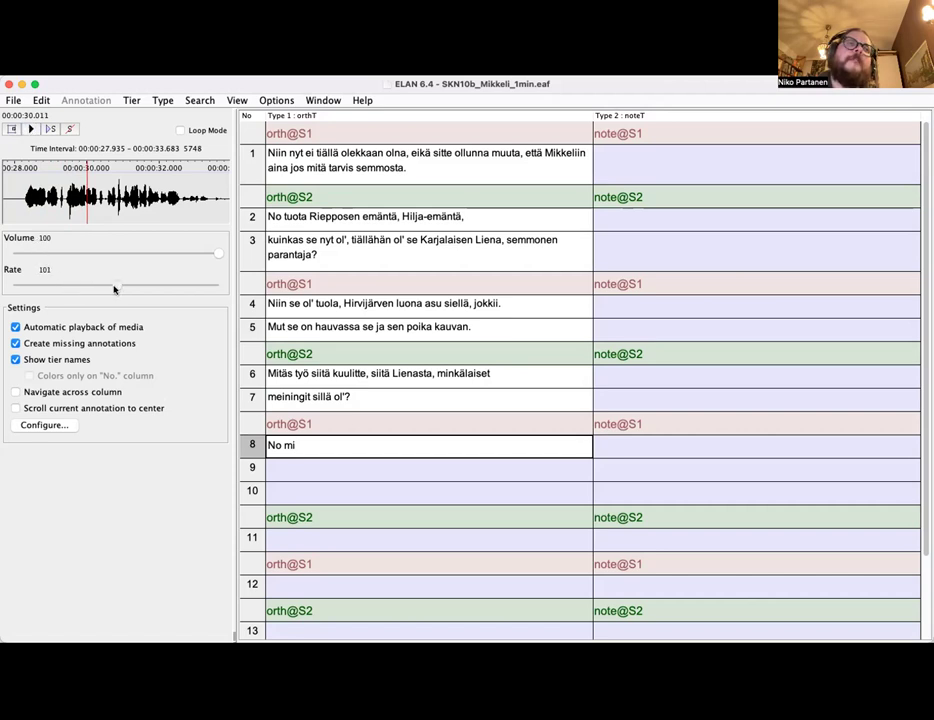
Continue row 8 with 'n en muuta muista kuin hiero ja kuppa,' while replaying its audio
left_click(300, 445)
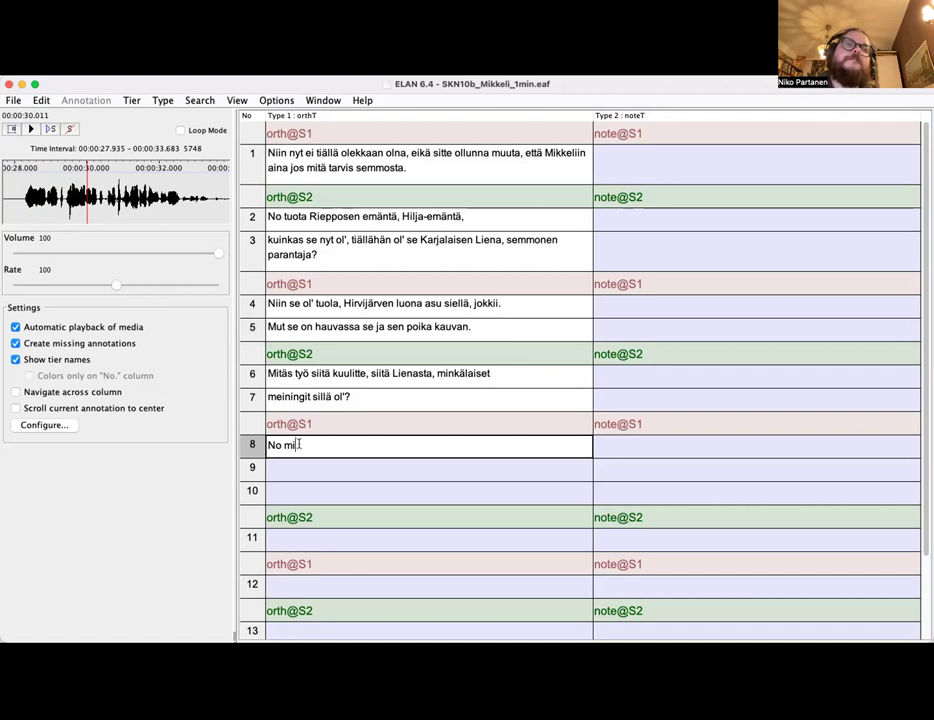
type("n en")
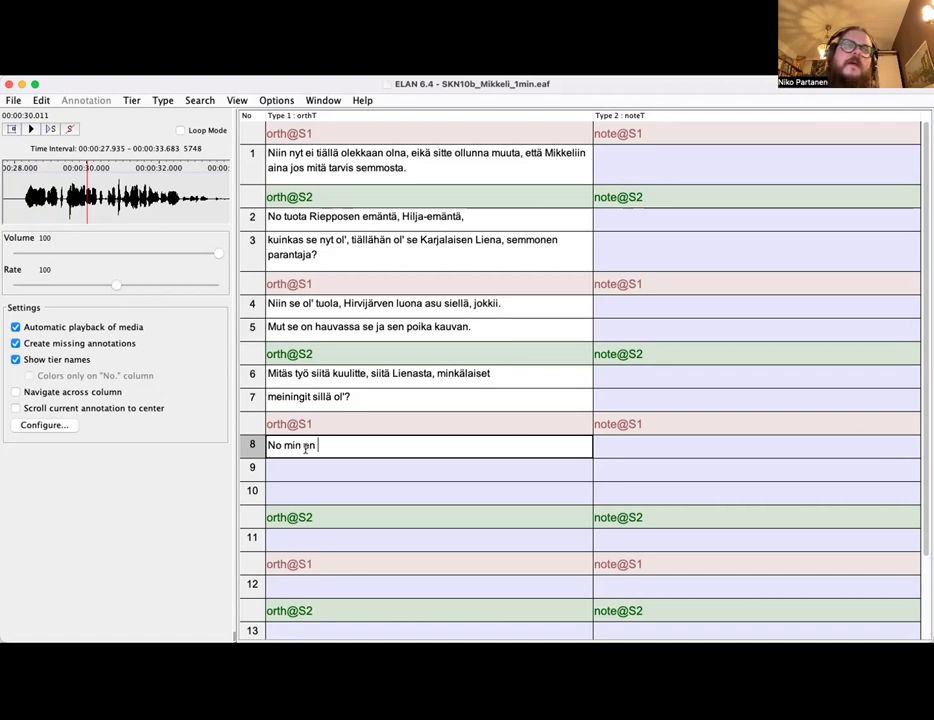
key("ctrl+space")
key("shift+space")
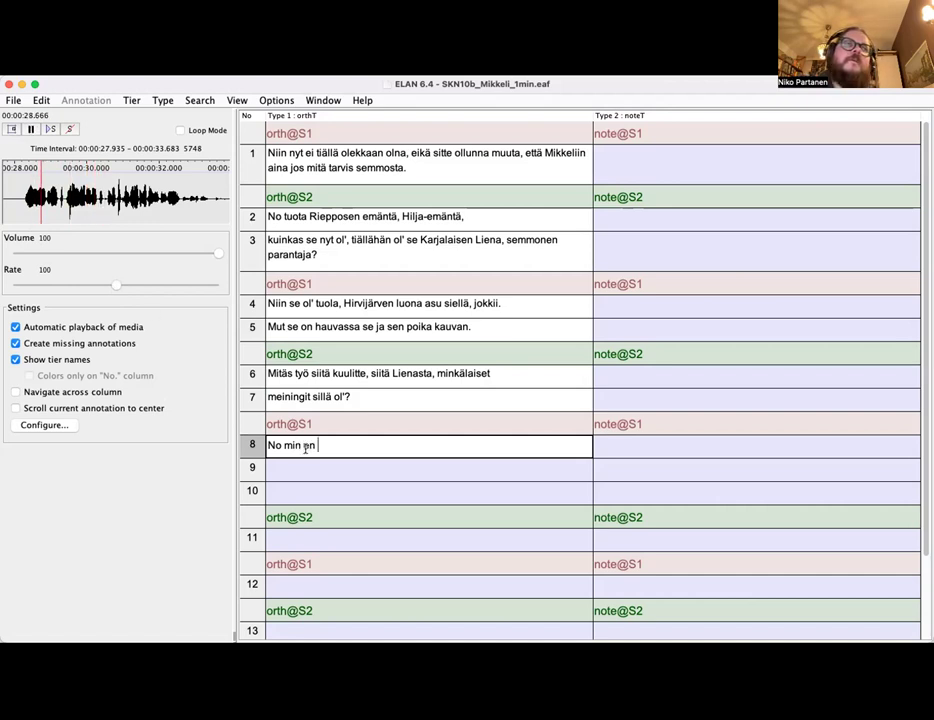
type("muuta m")
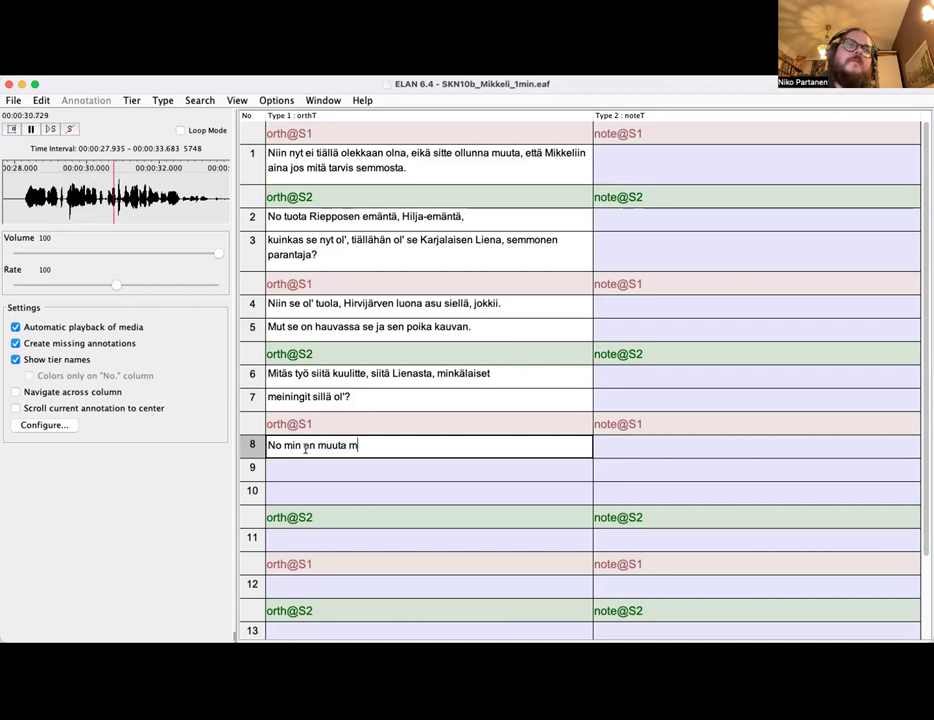
type("uista kuin h")
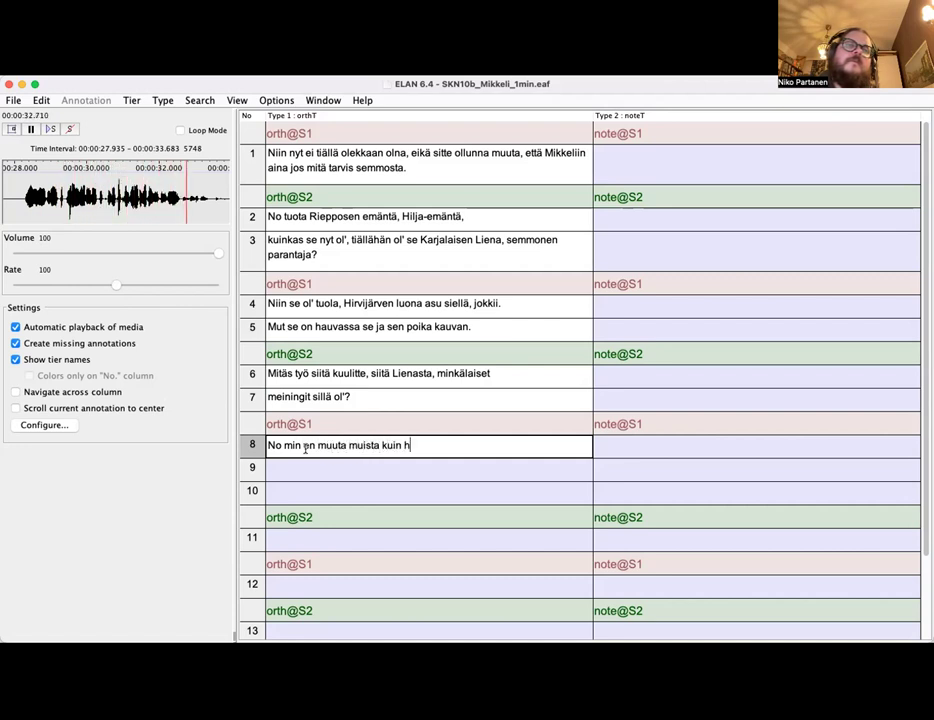
type("iero ja kuppa,")
key("shift+space")
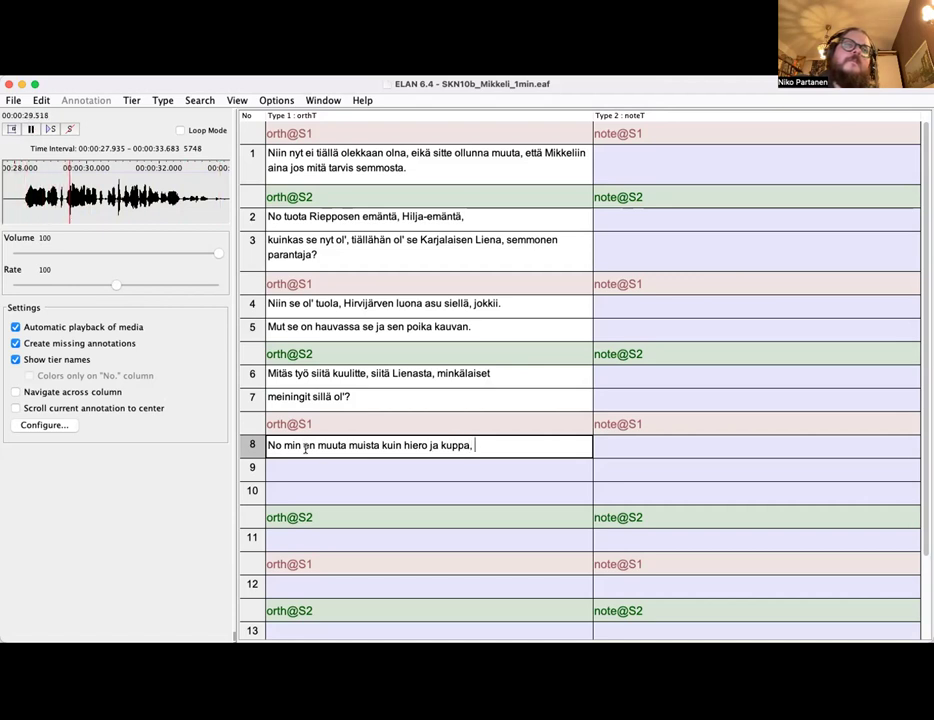
Correct 'kuin' to 'ku se' in row 8's transcription
left_click(402, 445)
key("BackSpace")
key("BackSpace")
type("se")
key("BackSpace")
key("BackSpace")
type("se")
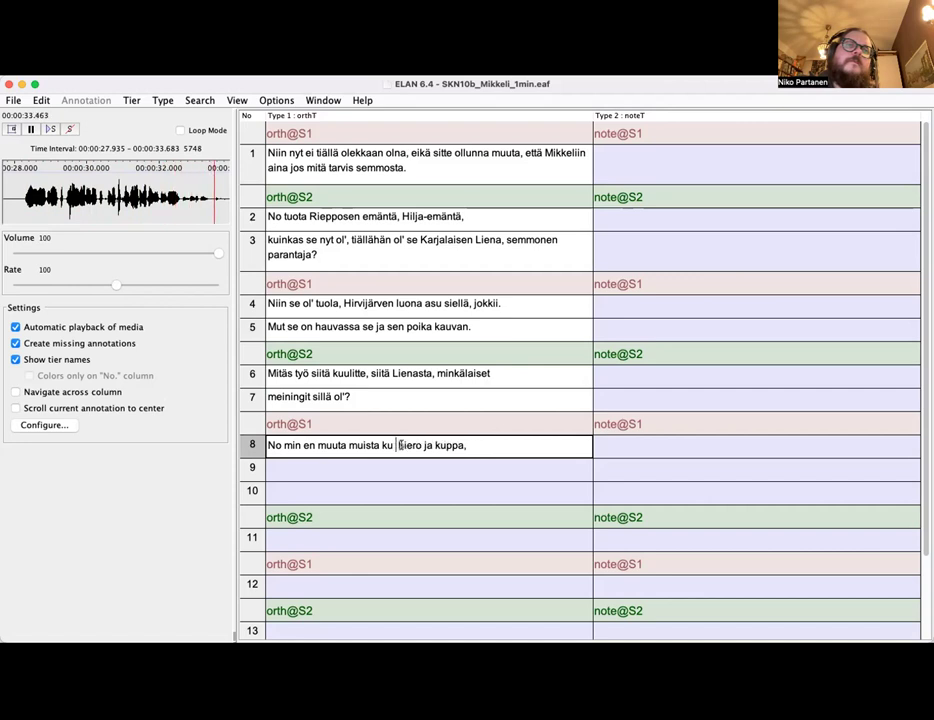
Append 'ja sit ol' aina sillä semmoisia voiteita ja kaik' to row 8, inserting 'aina' before 'sillä'
key("End")
type("ja sit ol' sillä")
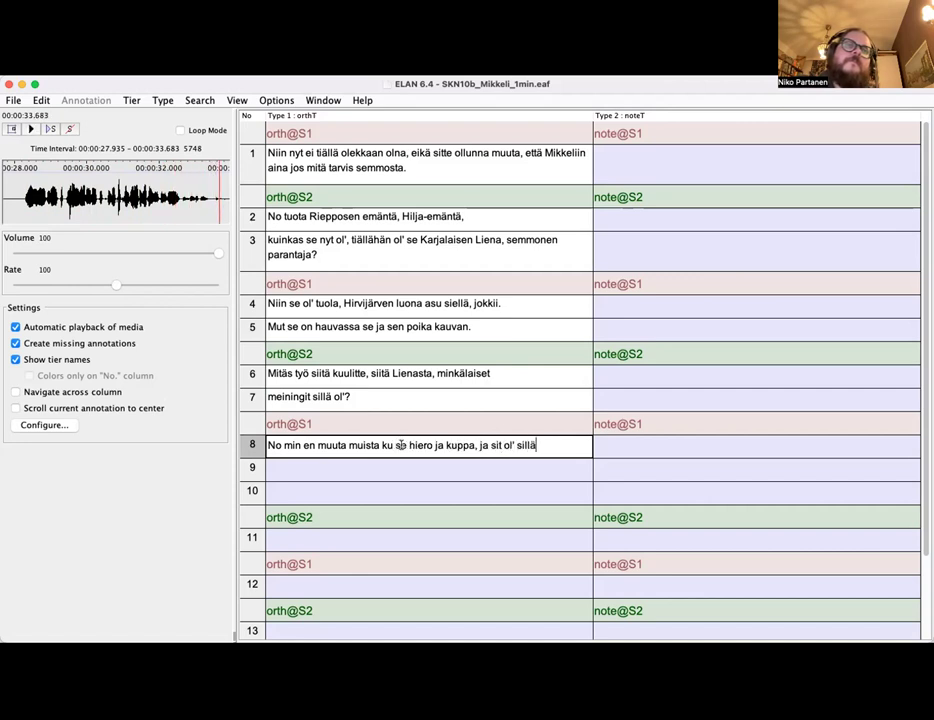
key("Tab")
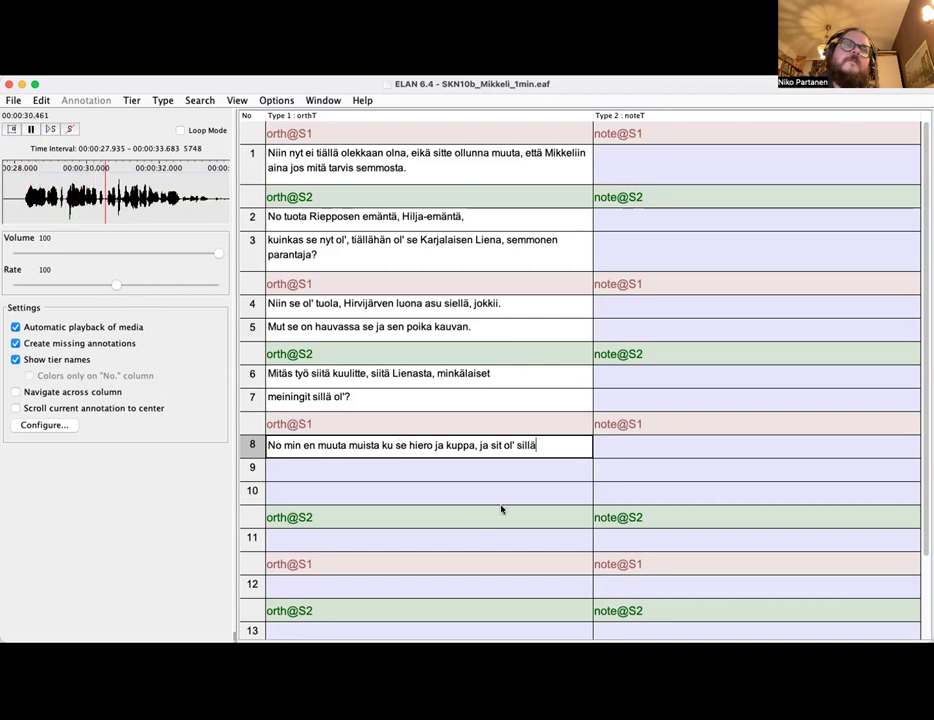
key("alt+Left")
type("aina")
key("ctrl+shift+Left")
key("ctrl+shift+Left")
key("ctrl+shift+Left")
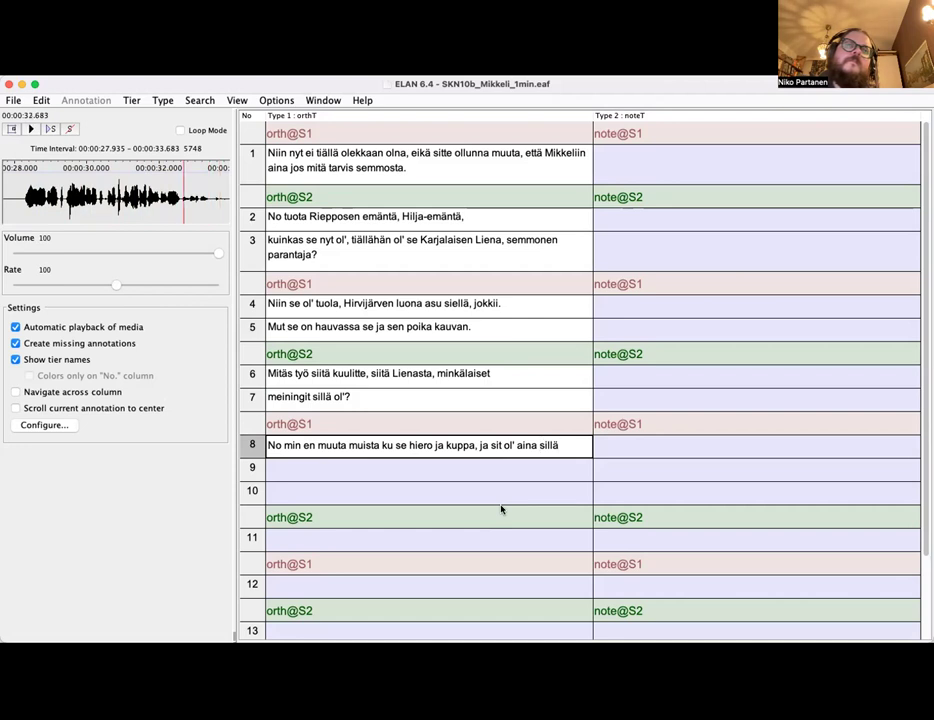
type("semm")
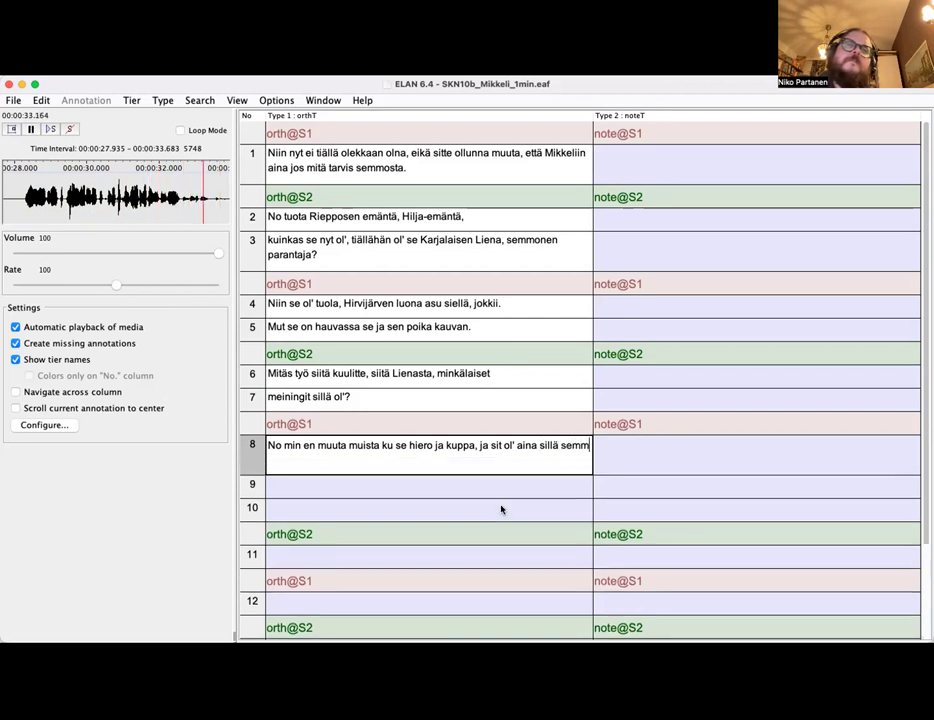
type("oisia voiteita ja kaikkia.")
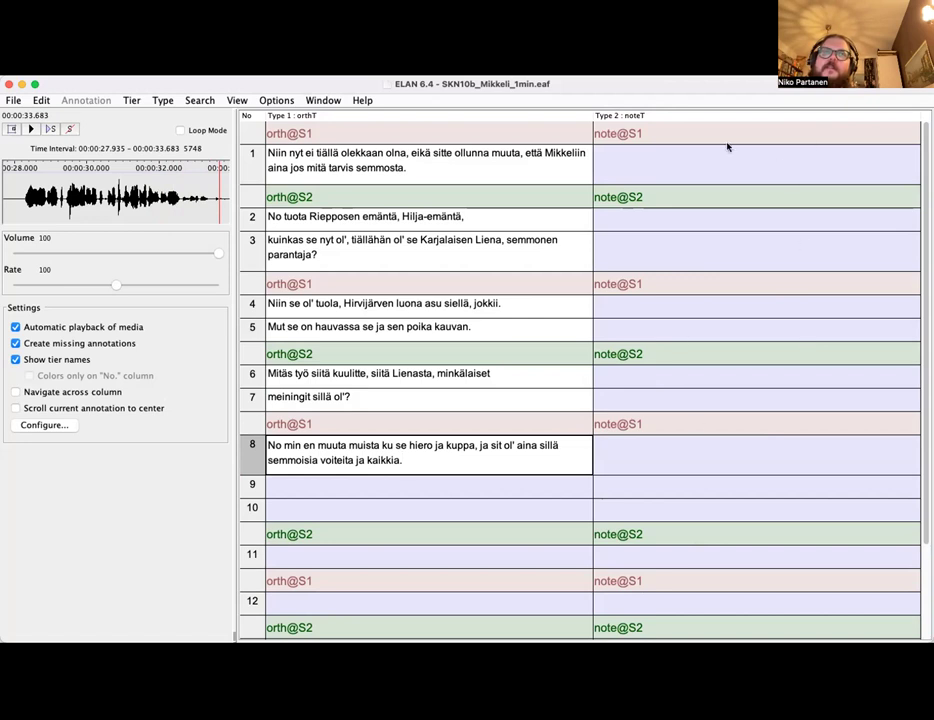
Write 'Mitä pronominin kanssa tapahtuu alussa?' with signed replies in row 8's note@S1 cell
left_click(771, 456)
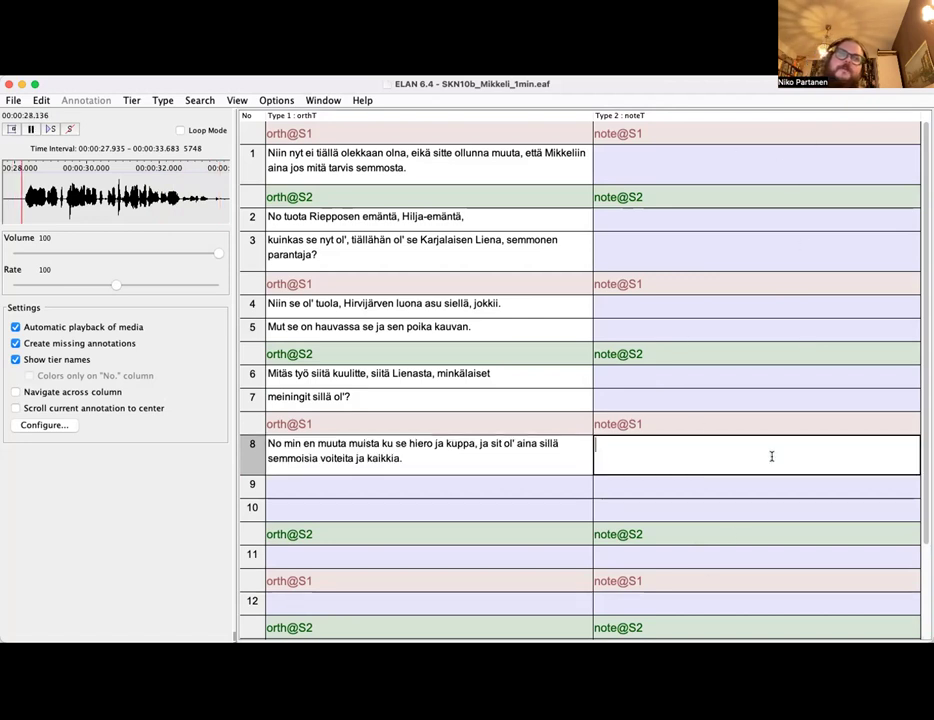
key("ctrl+space")
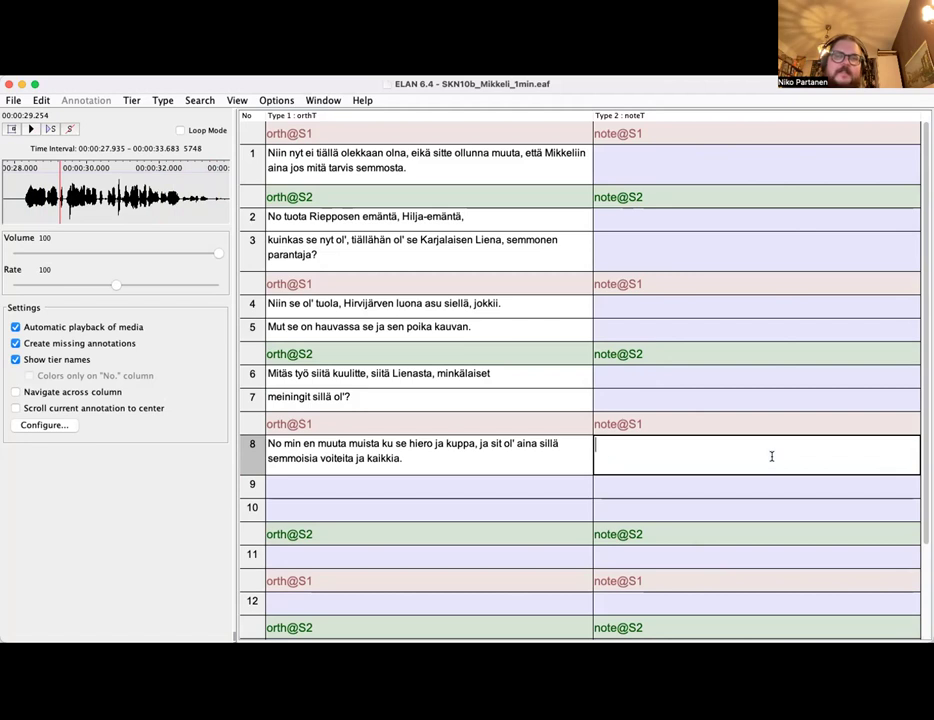
type("Mitä pronominin kanssa tapahtuu alussa+")
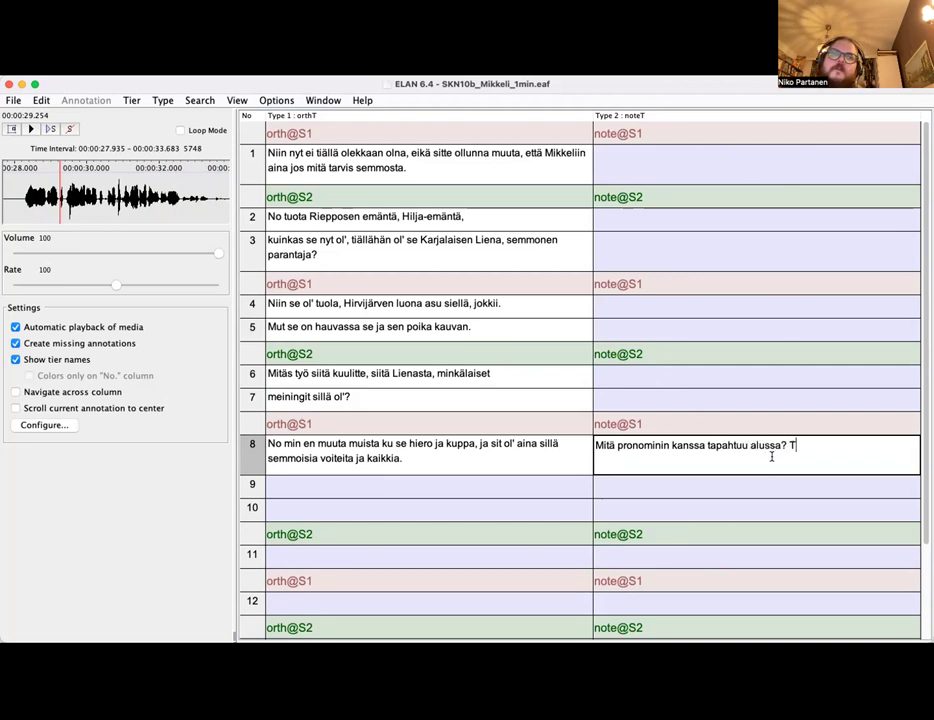
type(" -Niko")
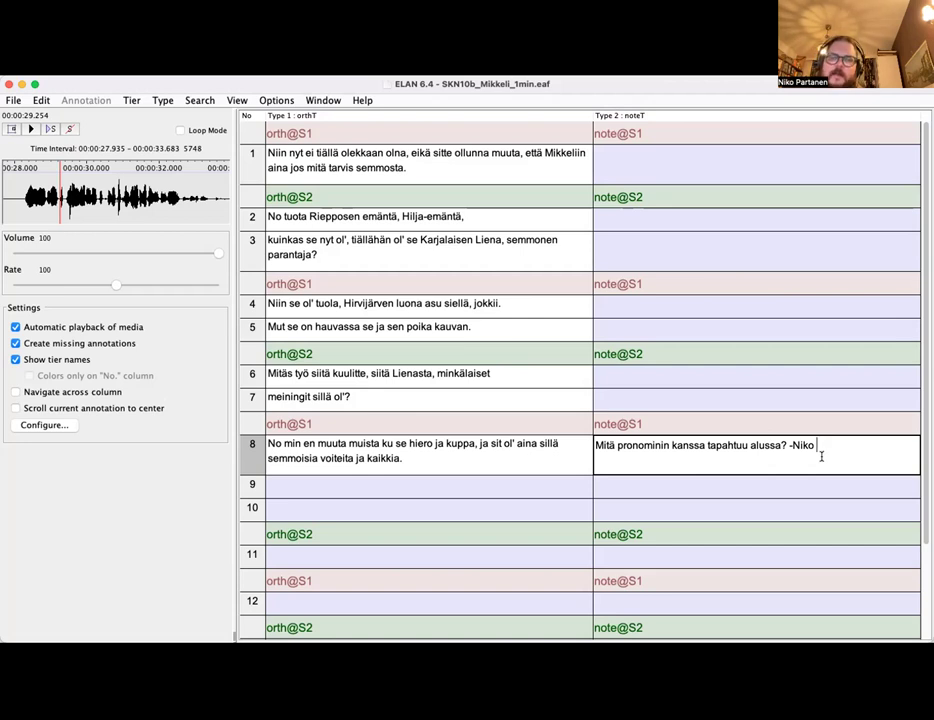
type("Minusta... -Nimi")
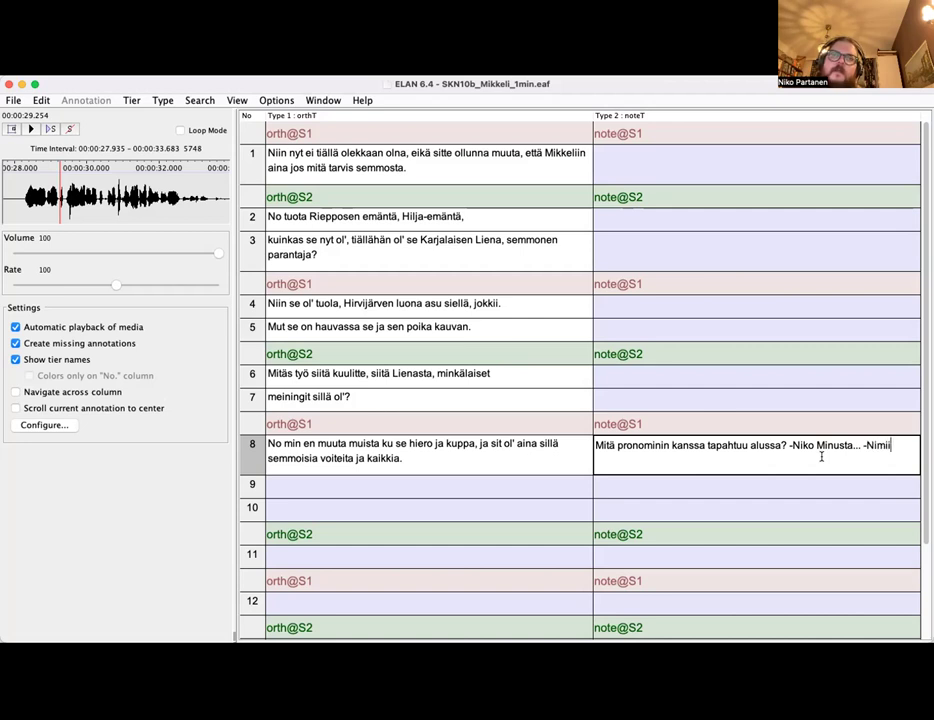
type("merkki")
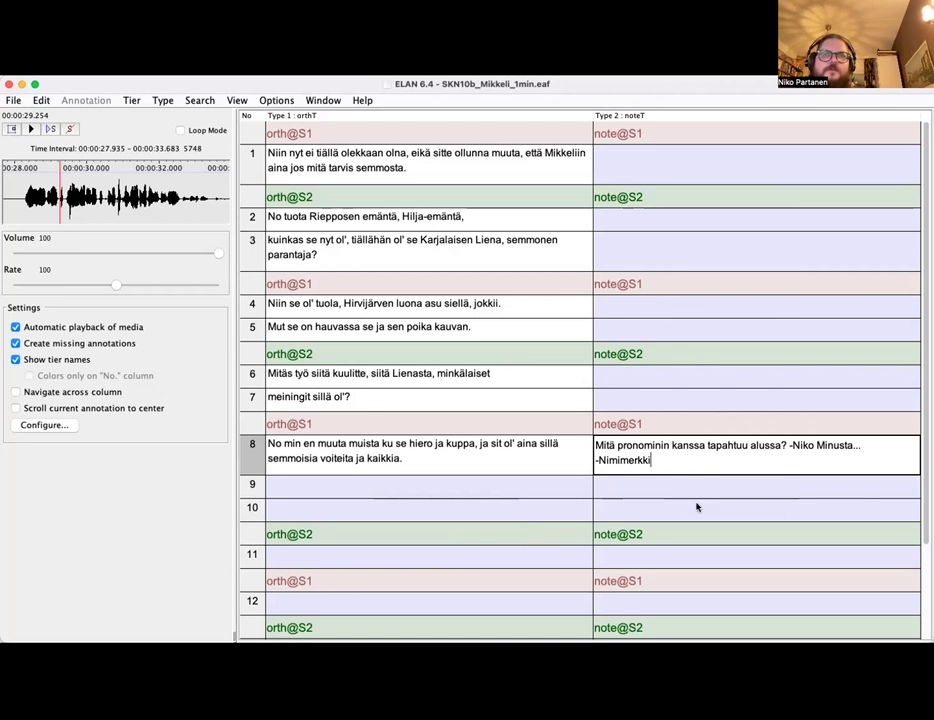
Transcribe row 9 as 'lääkkeitä, niitä niillä ol'' and remove row 8's final period
left_click(357, 486)
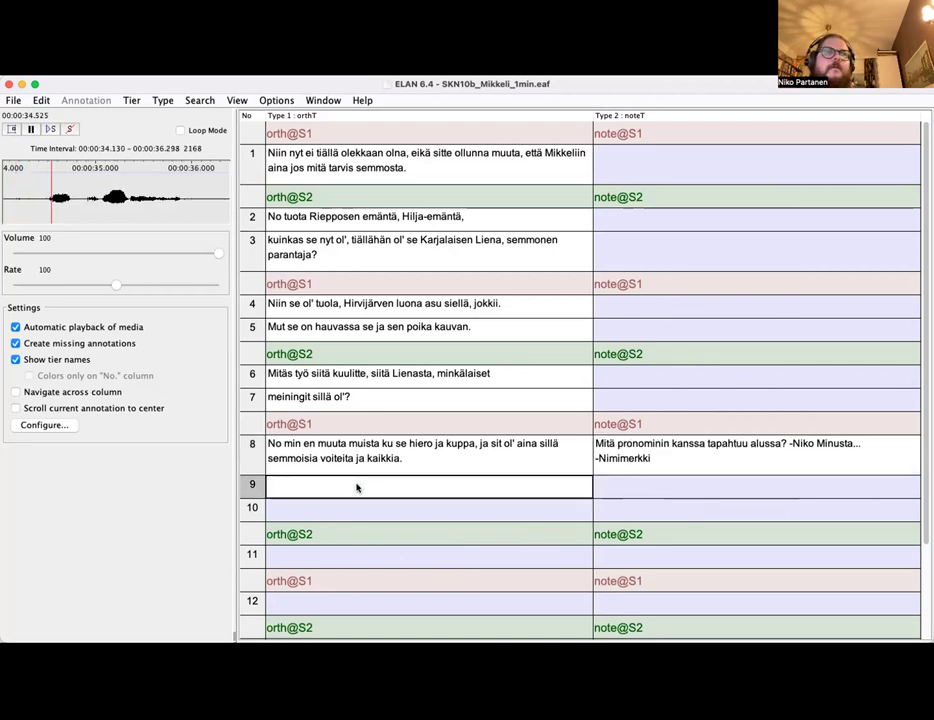
type("lääkkeitä, niitä")
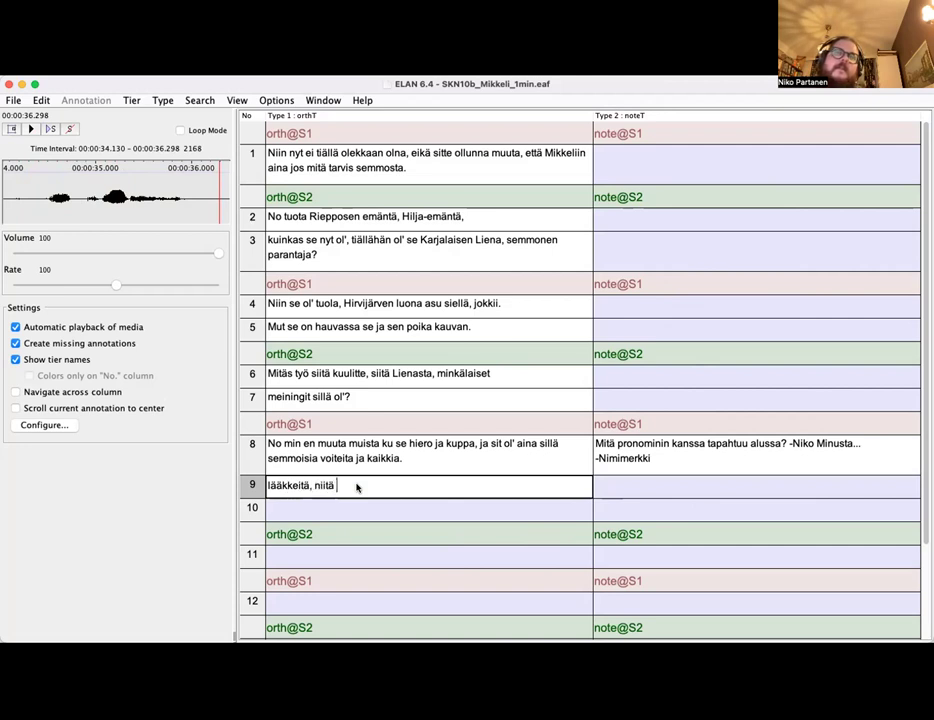
key("Tab")
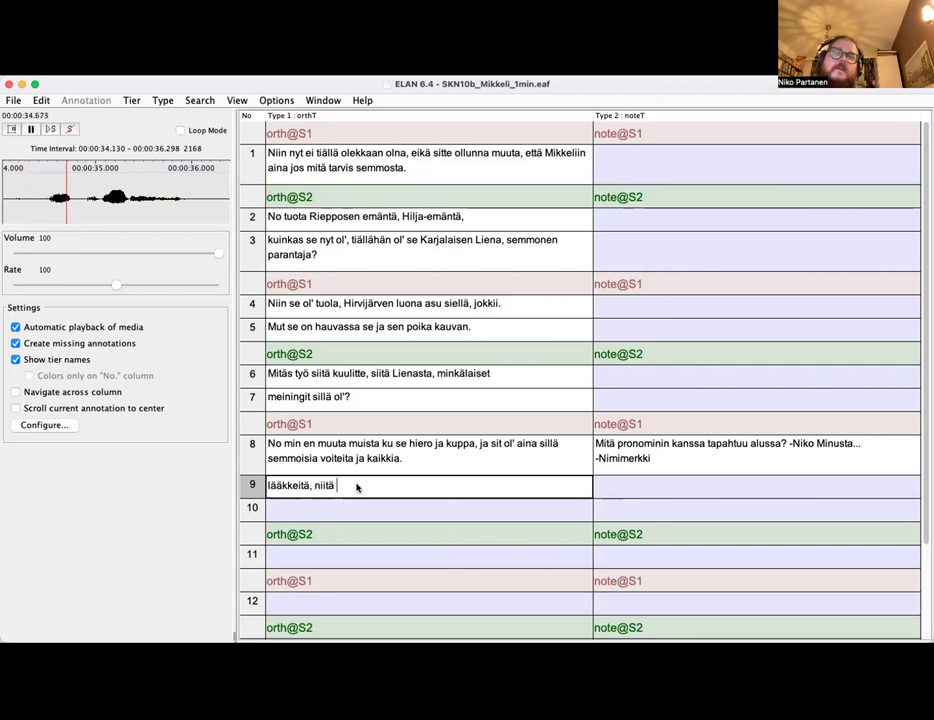
type(", niitä nii")
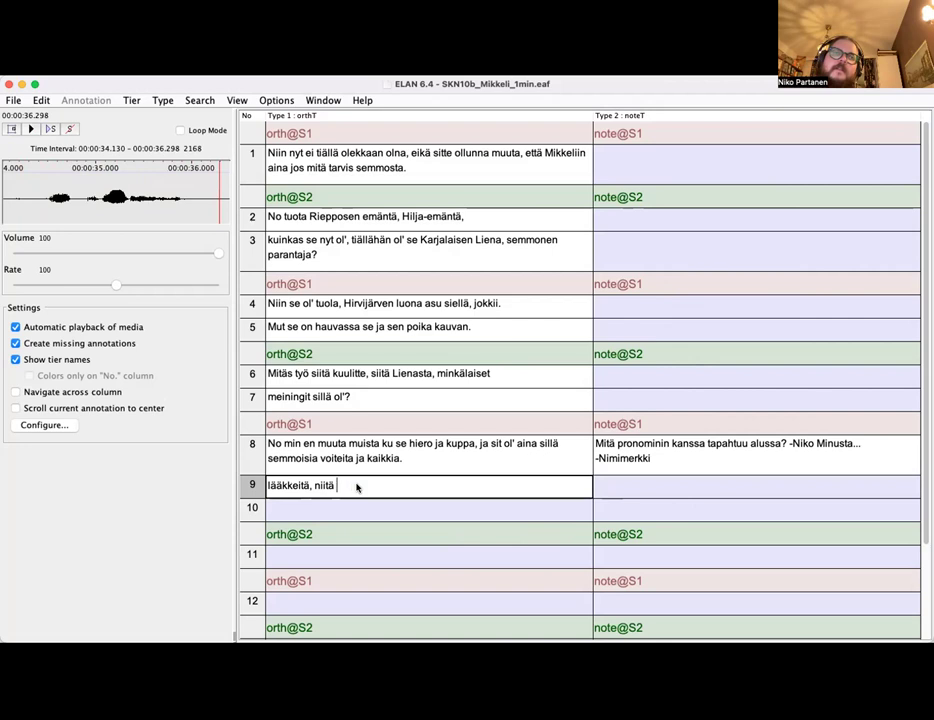
type("llä ol'.")
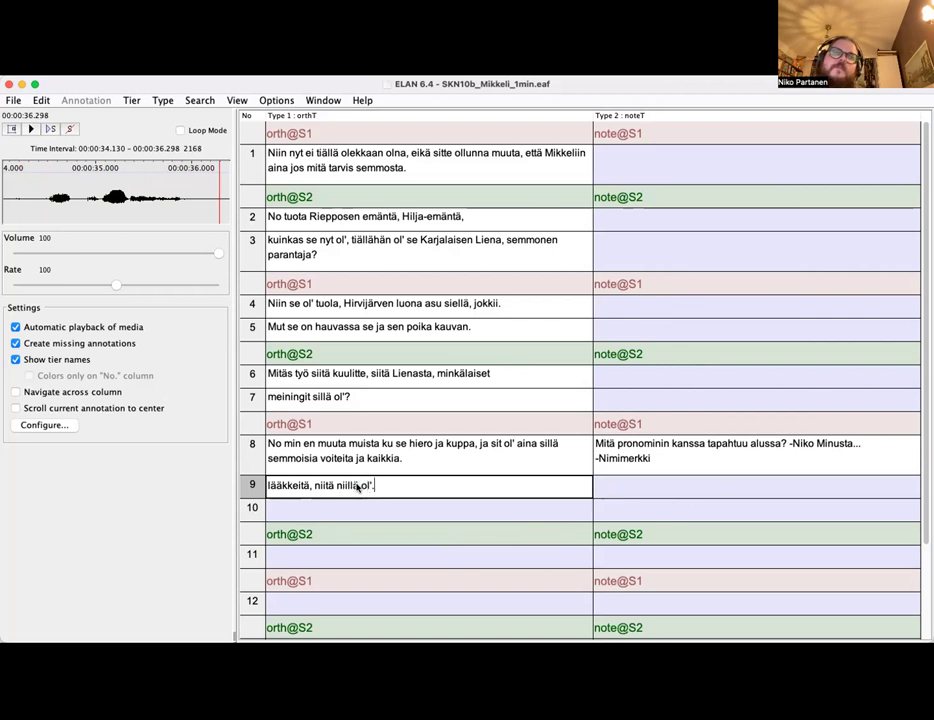
left_click(334, 443)
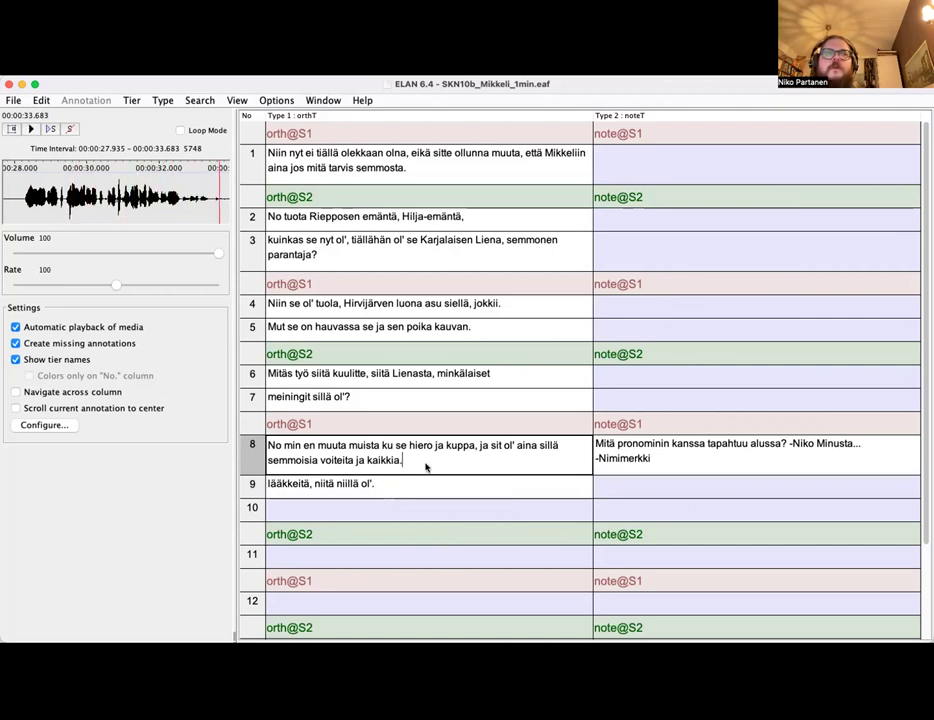
key("BackSpace")
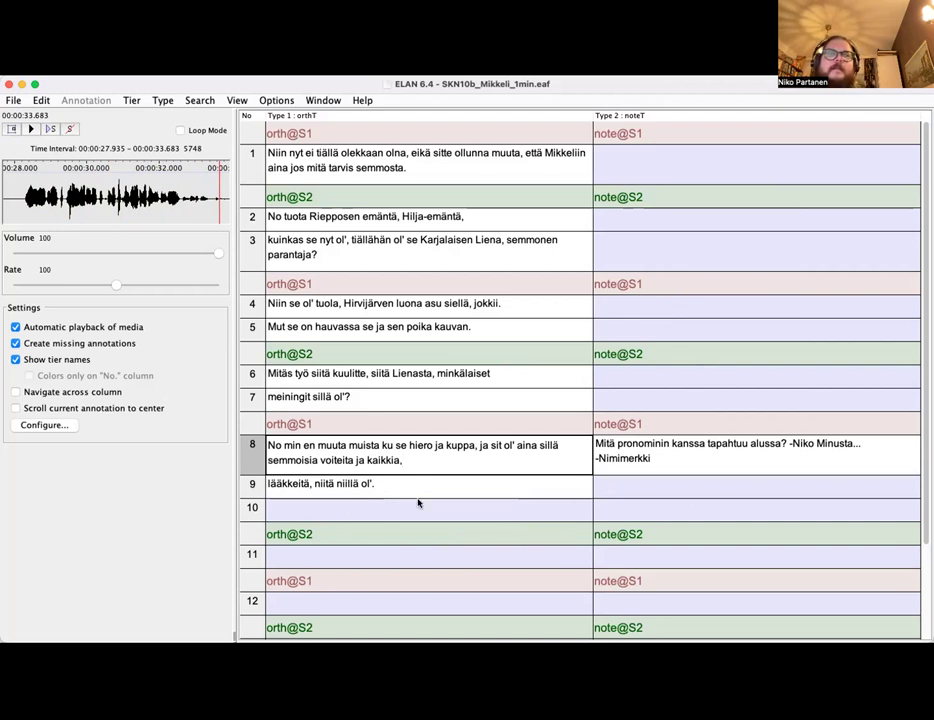
Transcribe row 10 as 'Ei tiällä ole muuta ollunna mittää semmosta, erikoisenpata parannusta.'
left_click(337, 509)
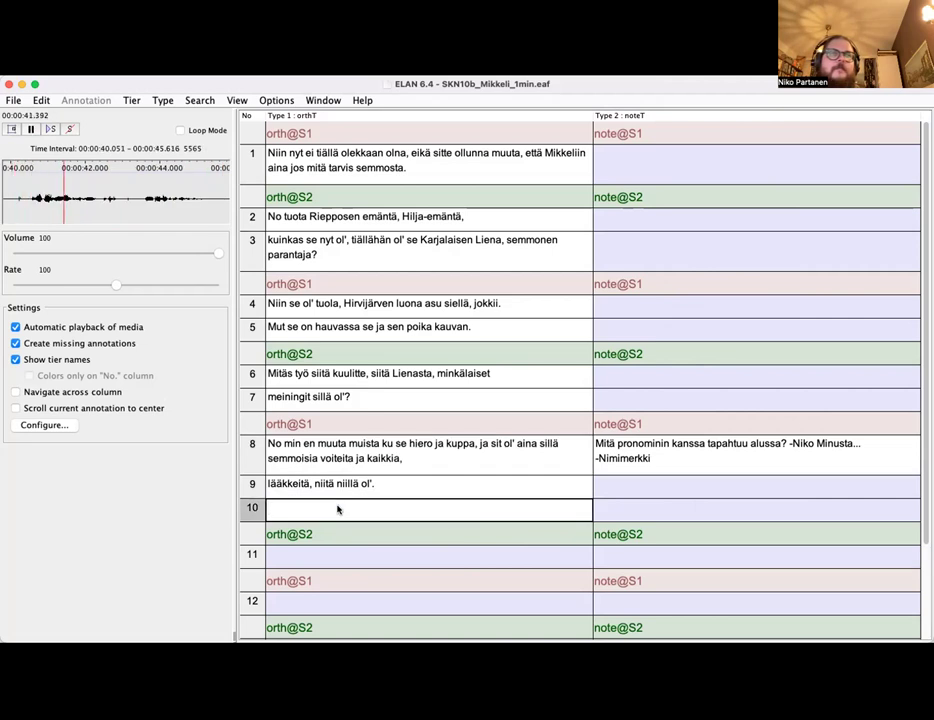
type("Ei tiällä ")
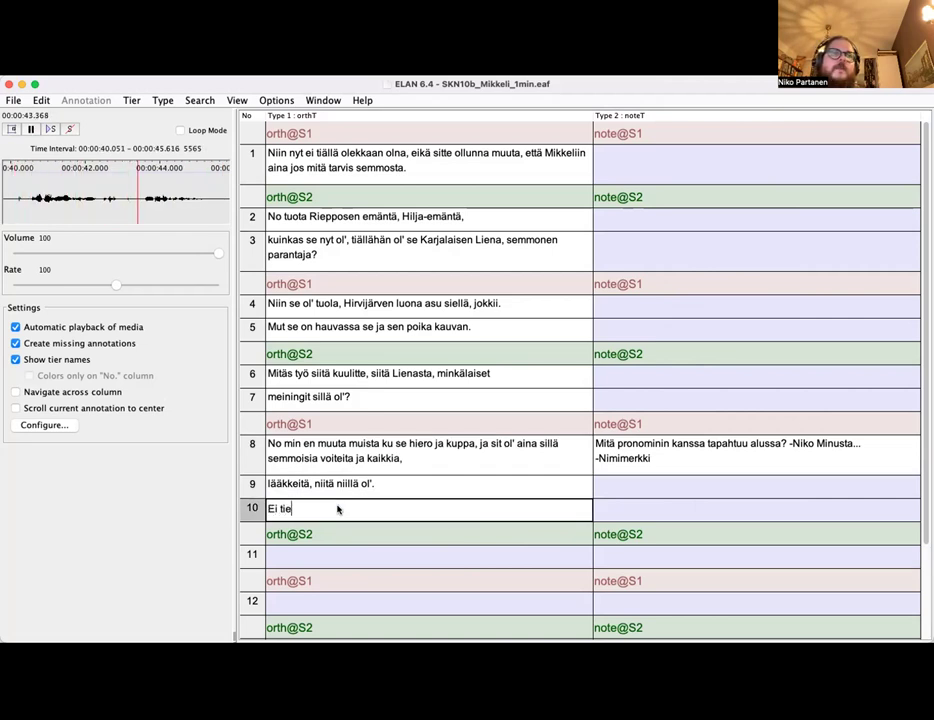
type("ole")
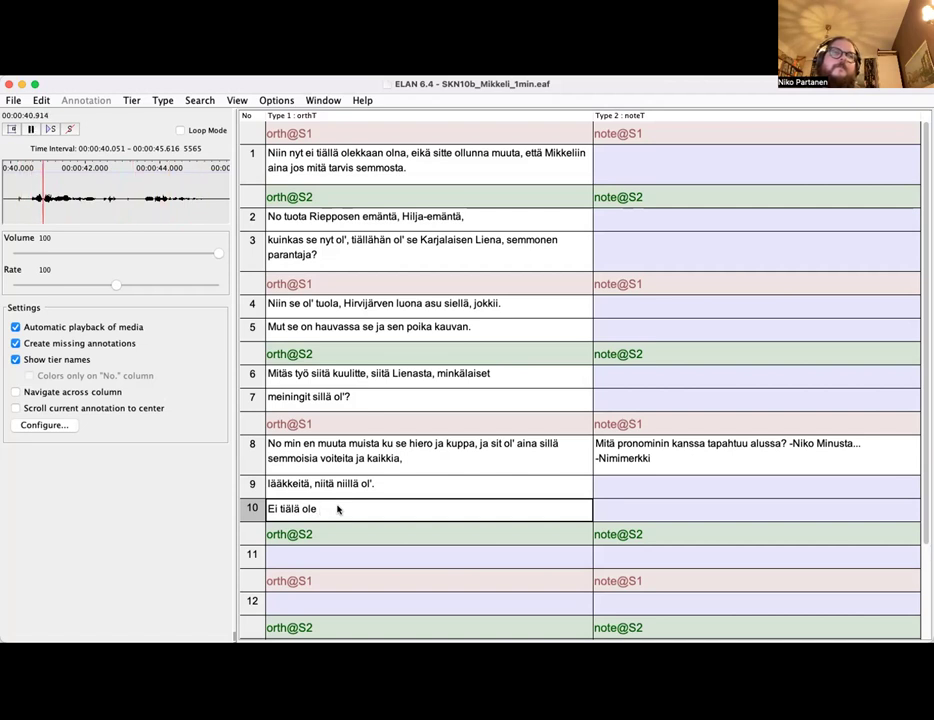
type(" muuta")
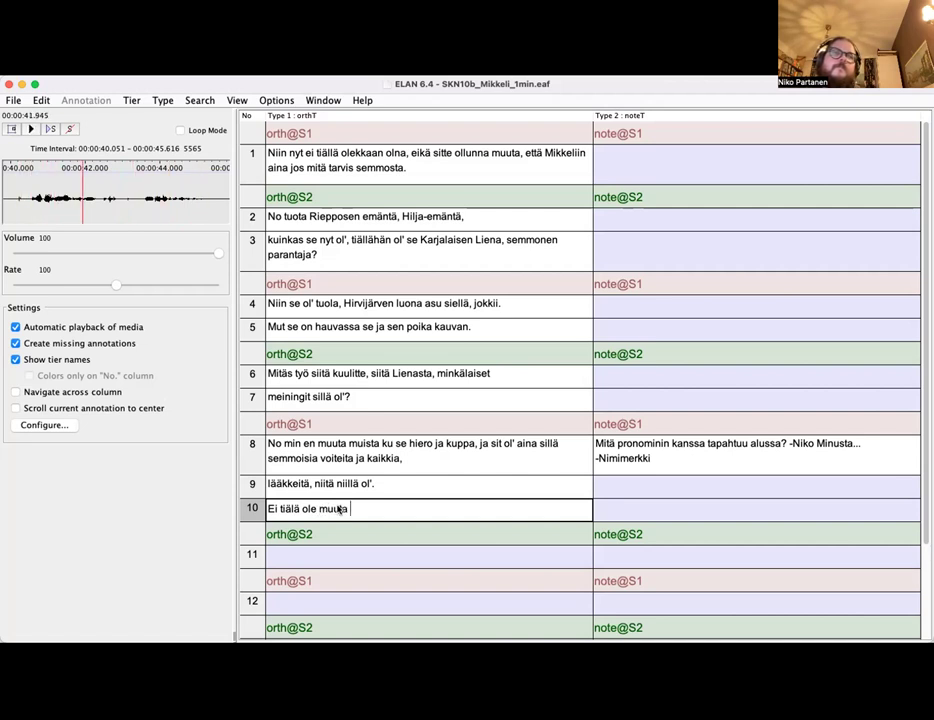
type(" ollunna ")
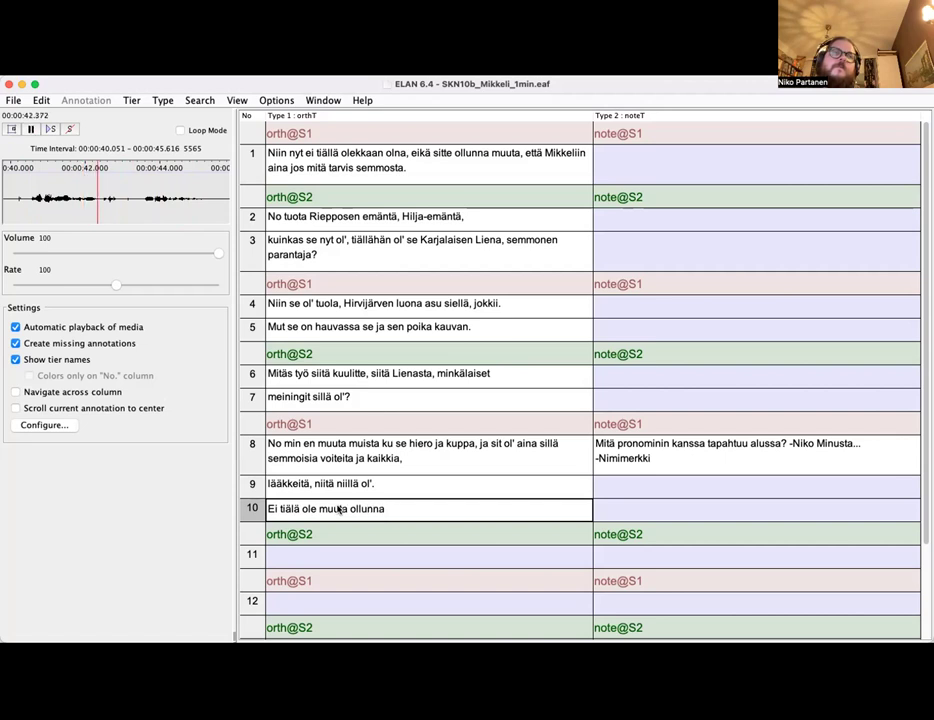
type("mittää semmos")
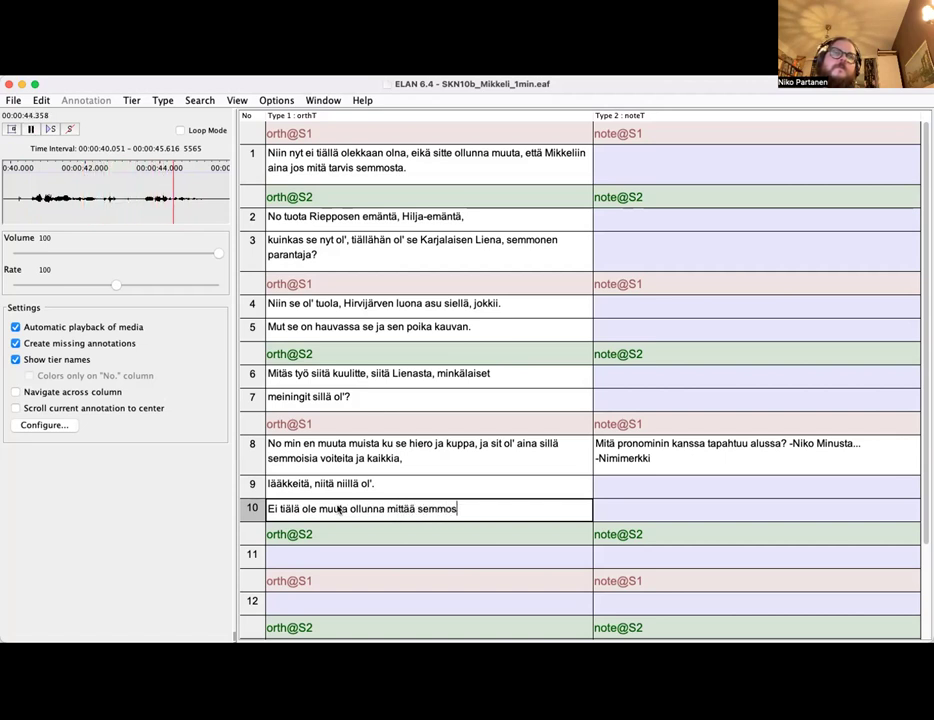
type("ta, erikoisen")
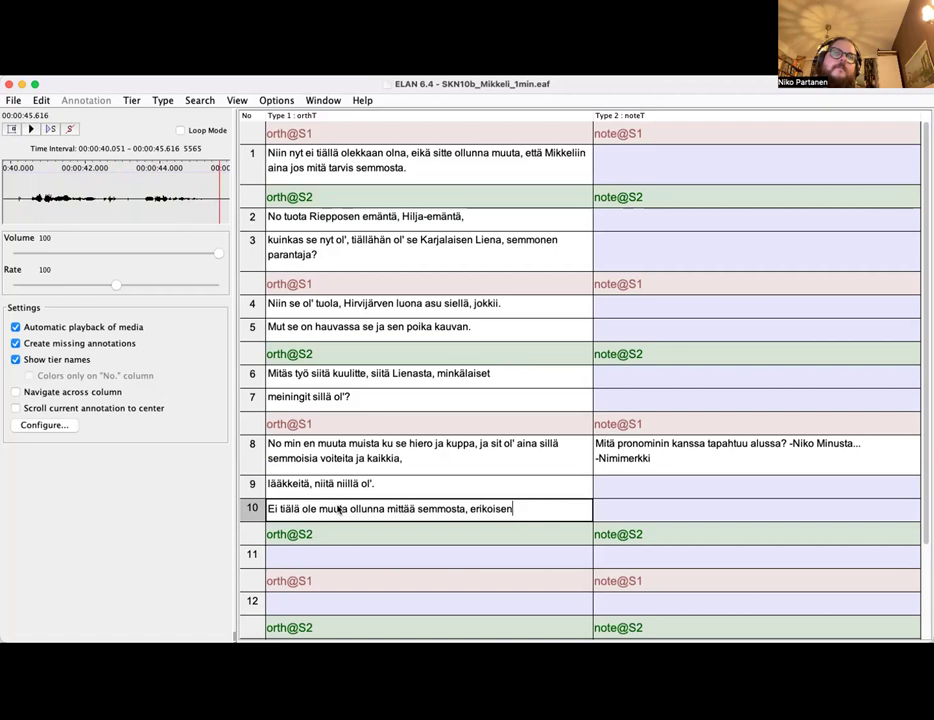
type("pata parannusta.")
key("Tab")
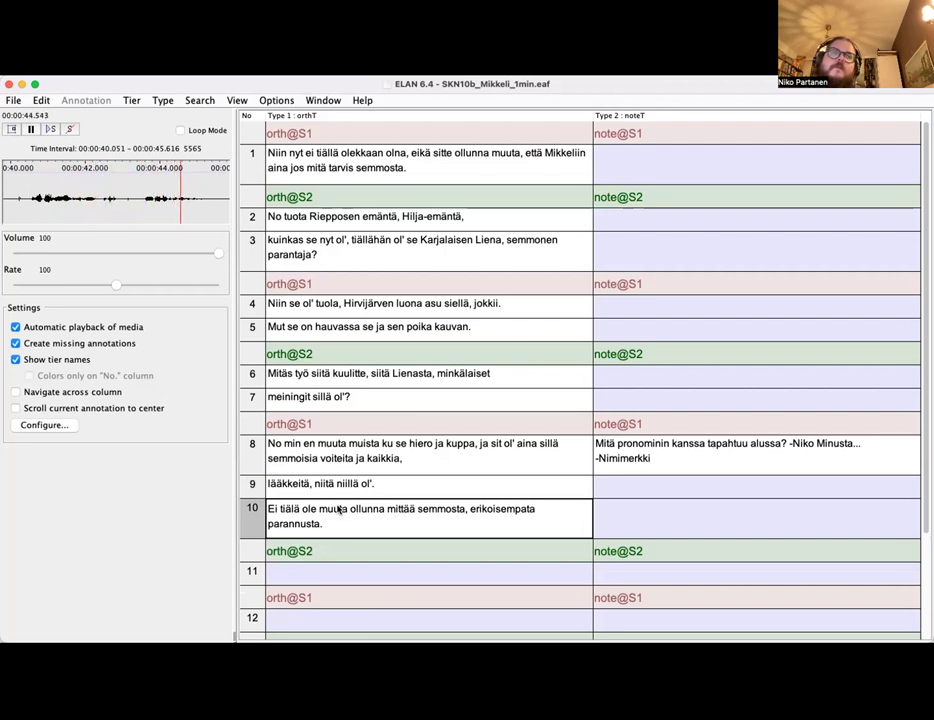
Transcribe row 11 for S2 as 'No tulko siellä Lienan luona käytyä?'
left_click(340, 566)
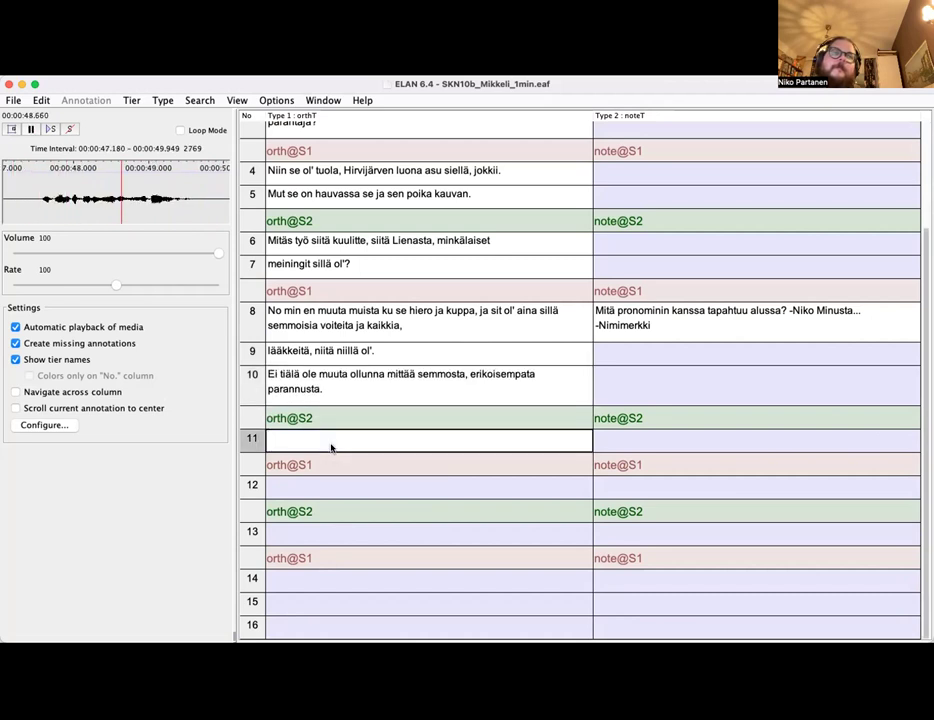
type("No")
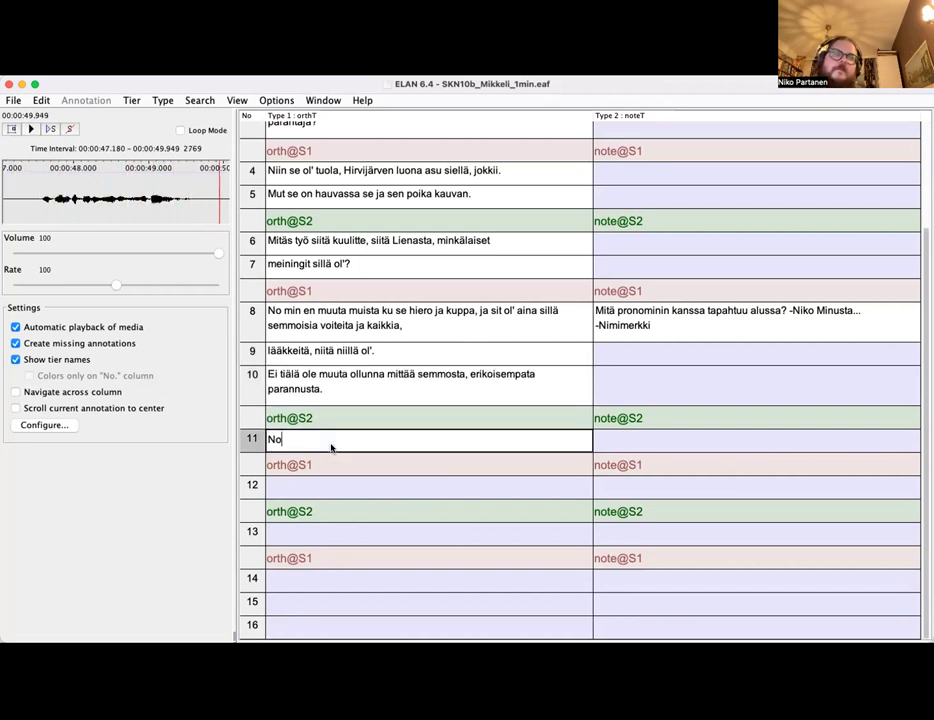
type(" tulko sil")
key("Tab")
type("el")
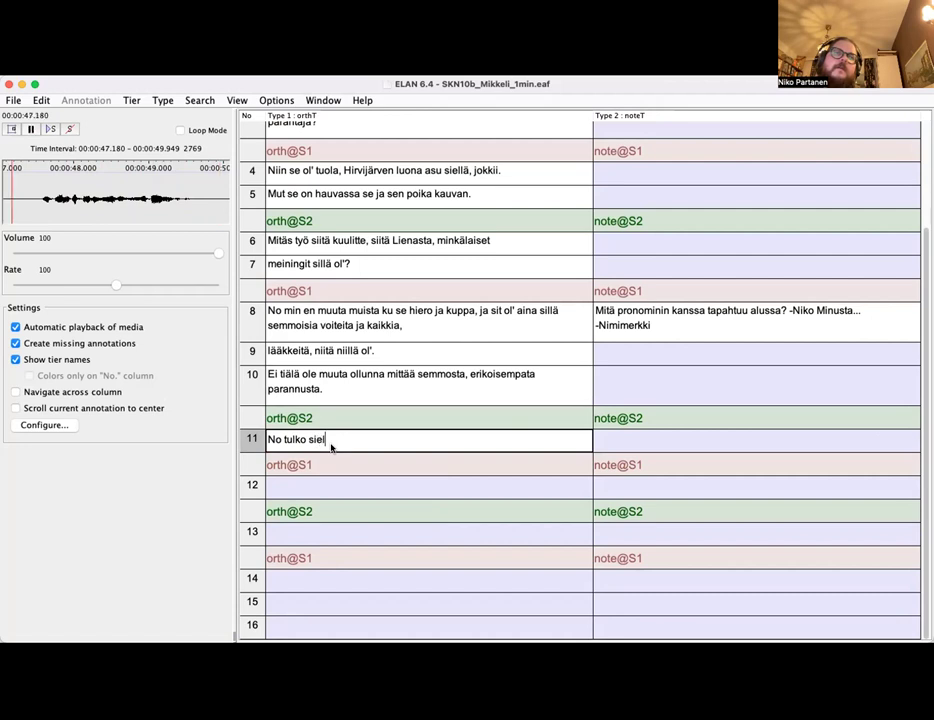
type("lä Lienan luona käytyä?")
key("Return")
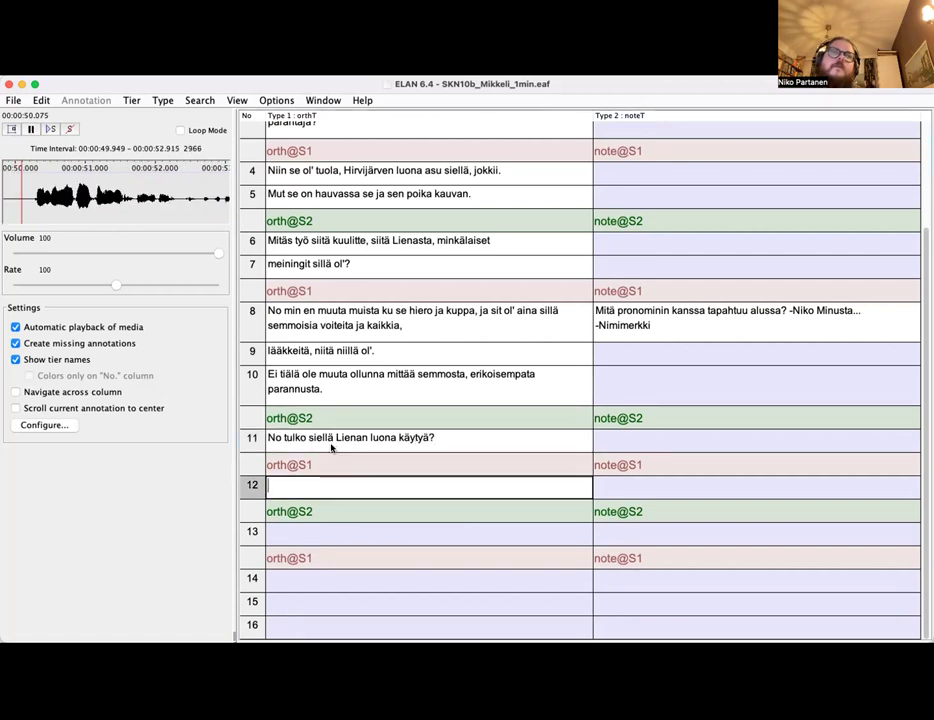
Transcribe row 12 for S1 as 'Kävihä mie kahiste hammastauvin tautta.'
type("Kävihä mie kahistr")
key("BackSpace")
type("e")
key("shift+space")
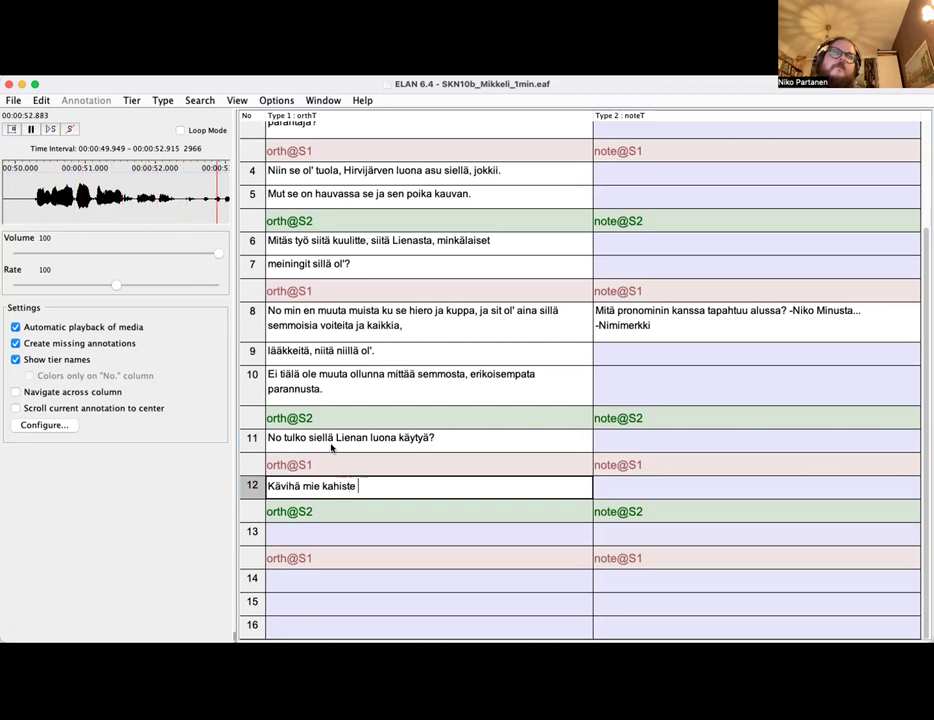
type("hammasta")
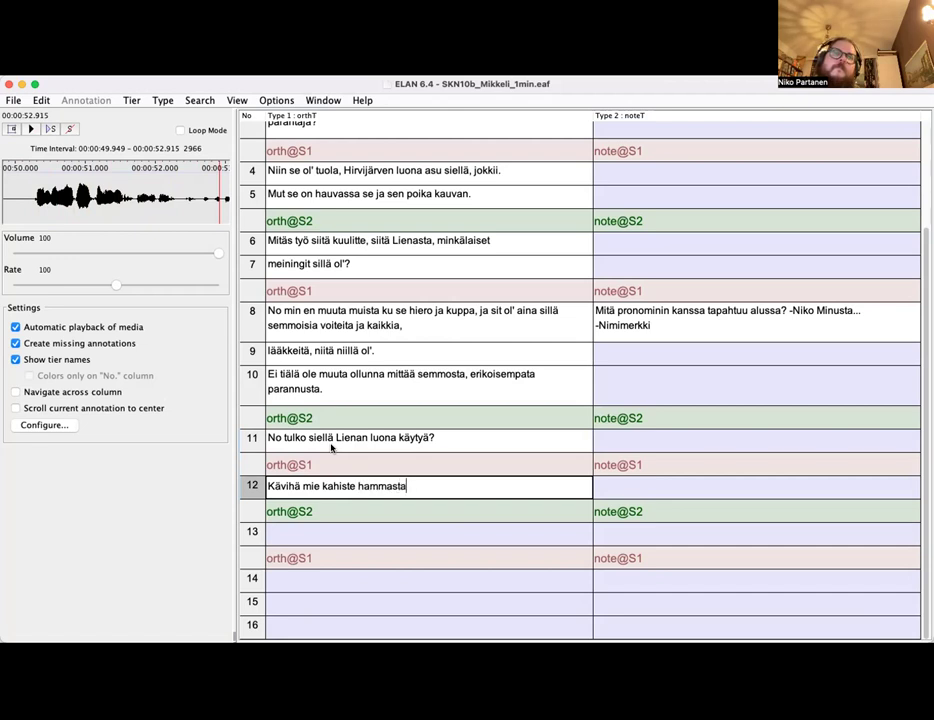
type("uvin tautta.")
key("Tab")
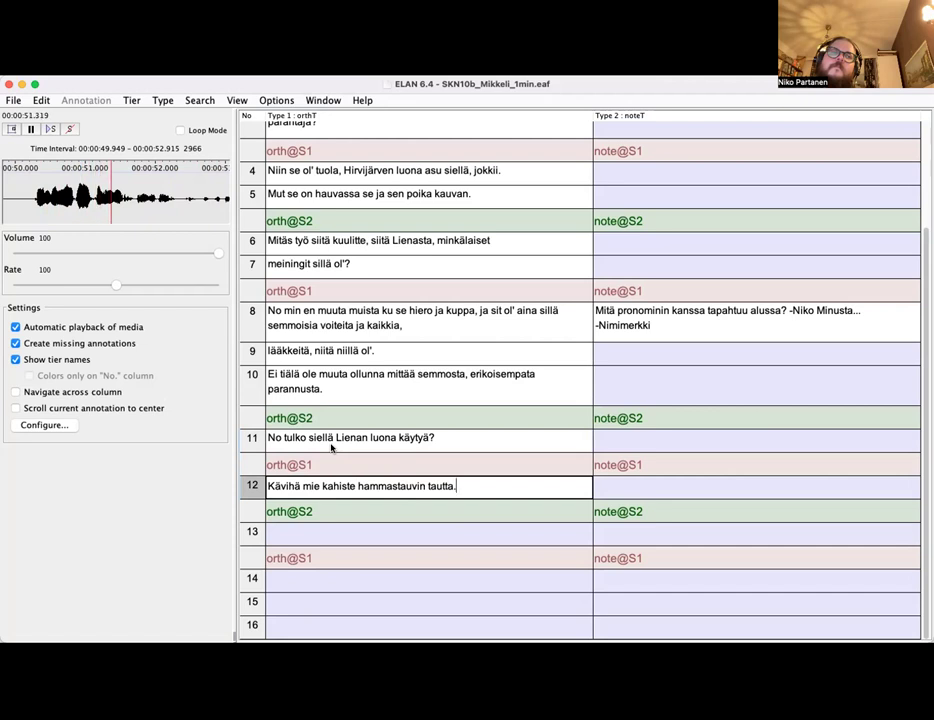
Respell 'mie' as 'miä' in row 12 after replaying its audio
left_click(318, 486)
key("BackSpace")
type("nä")
key("Tab")
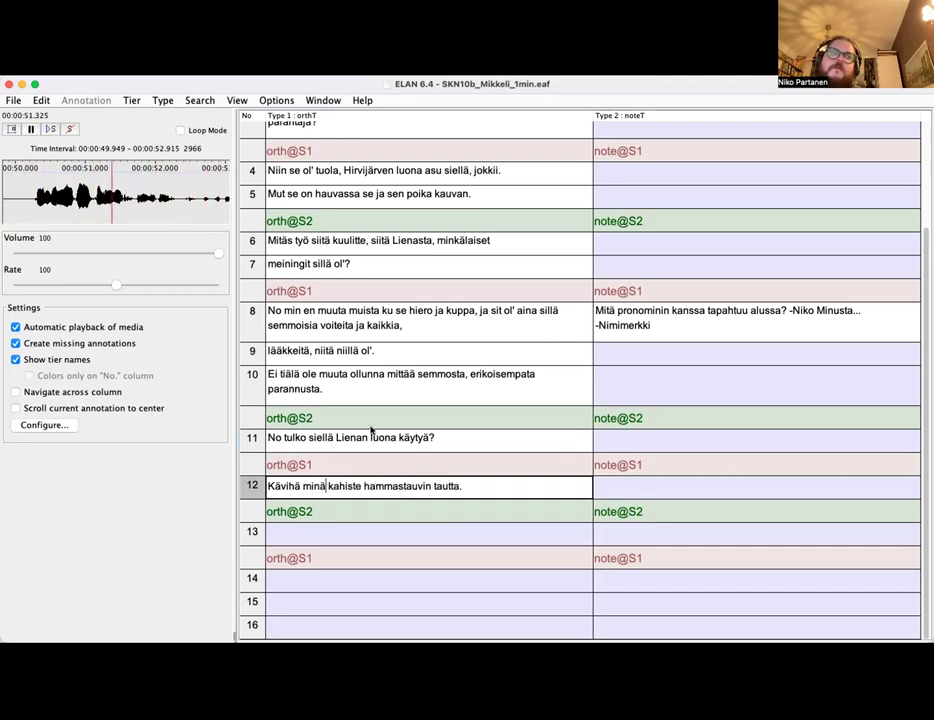
key("BackSpace")
key("BackSpace")
type("ä")
key("Tab")
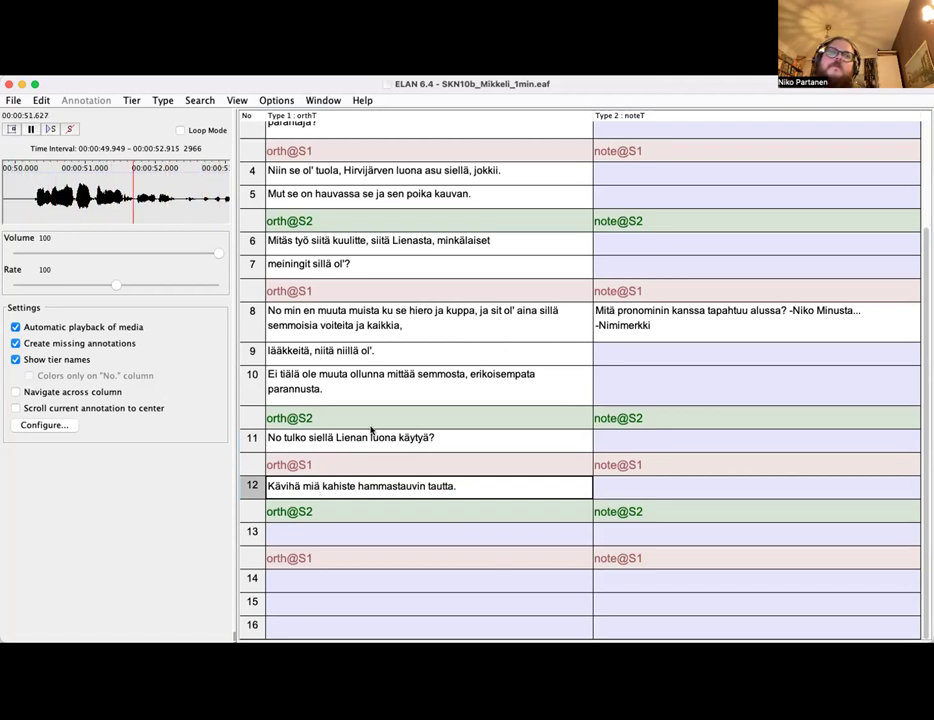
left_click(330, 327)
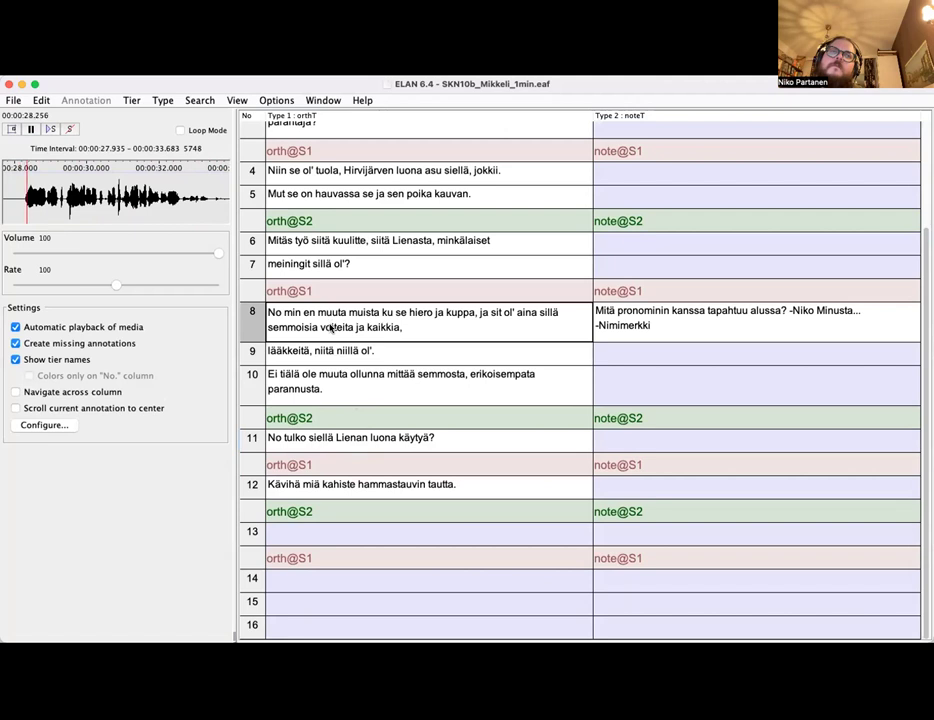
left_click(345, 484)
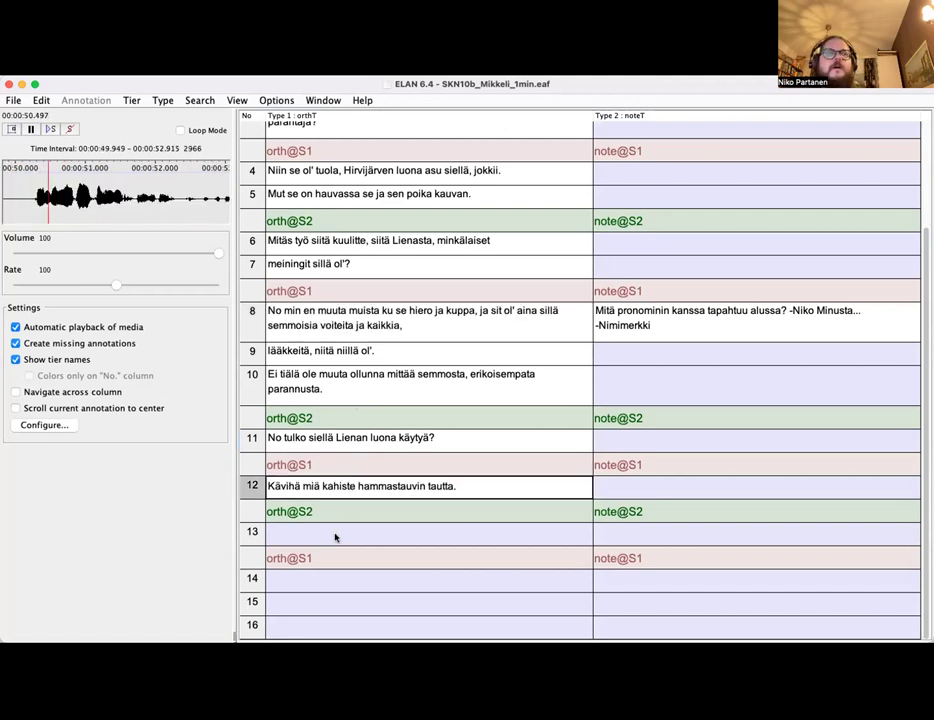
key("ctrl+space")
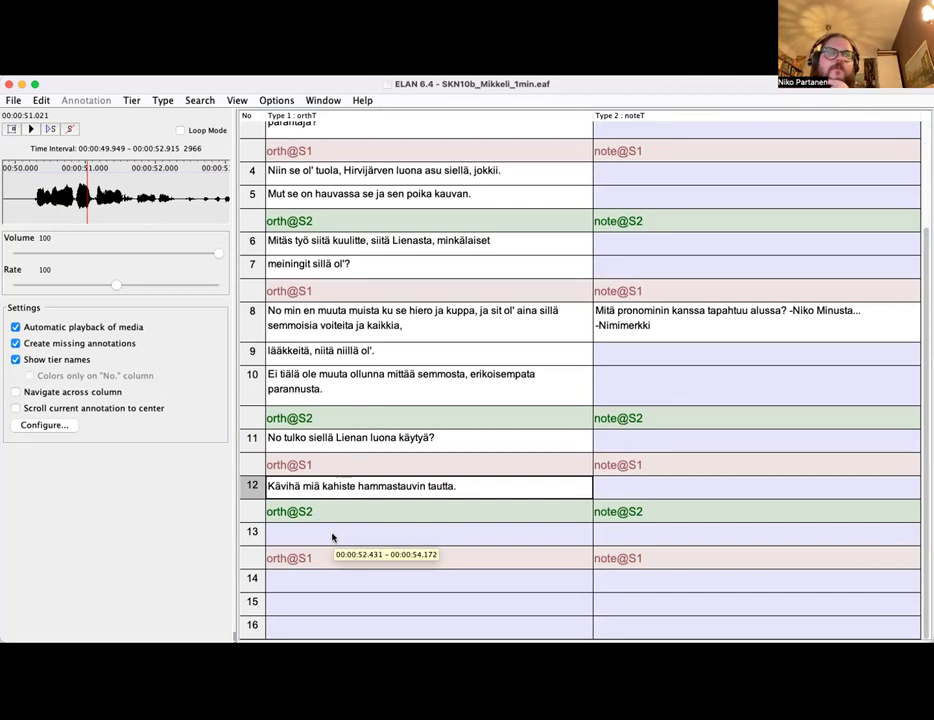
Commit row 13 as 'No puhutaas ne käynnit.' and enter '[NAURUA]' in row 14
left_click(341, 539)
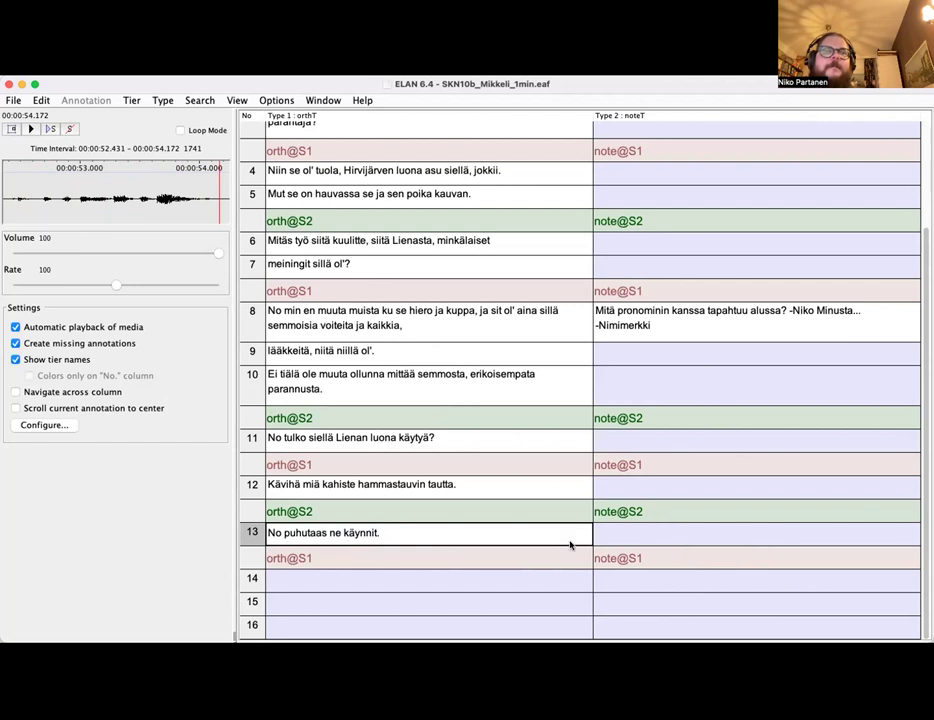
key("Tab")
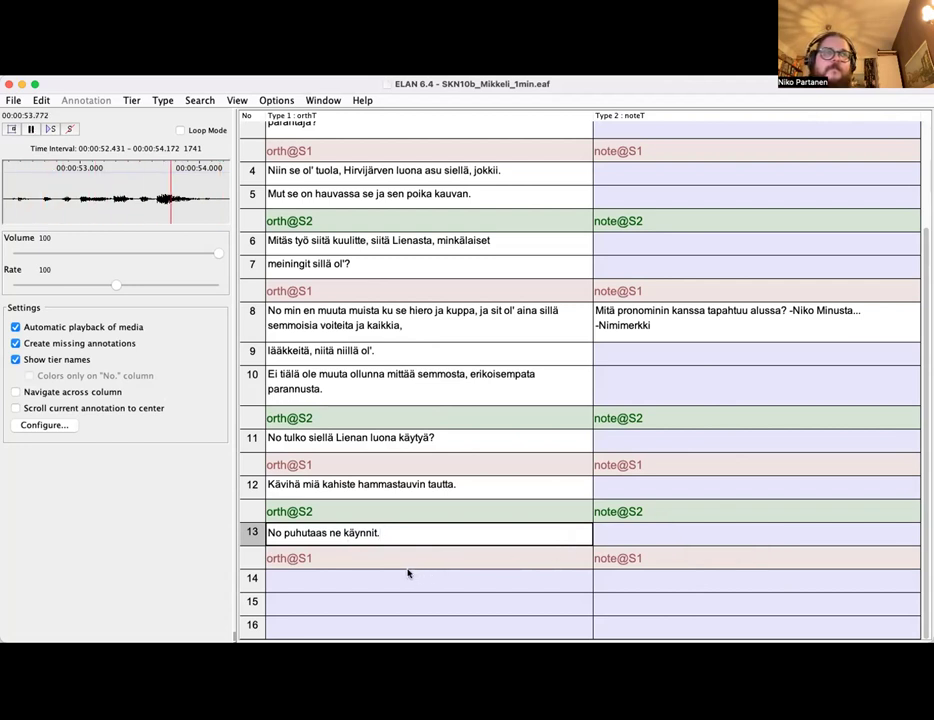
left_click(408, 575)
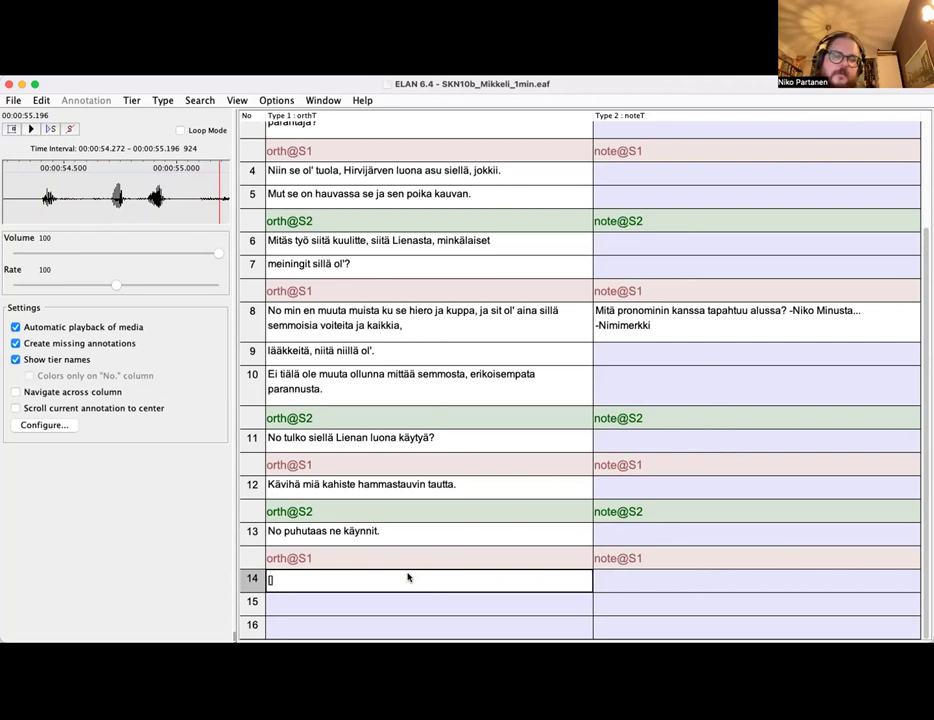
type("AURUA]")
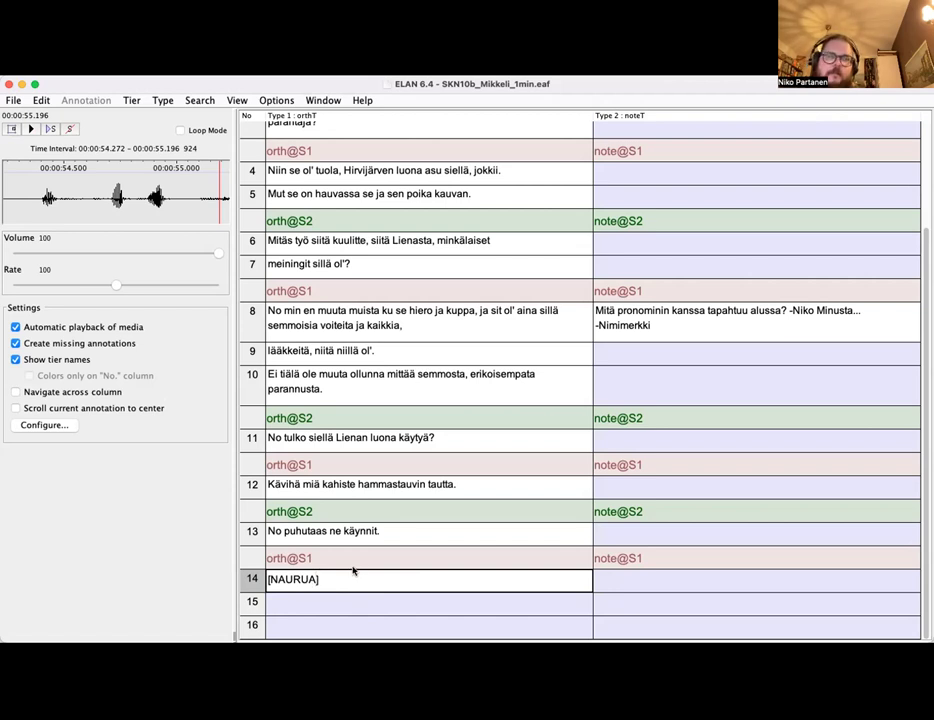
Transcribe row 15, from 'Ens kera' through 'mut ku miä toisen kerran mänin'
left_click(314, 605)
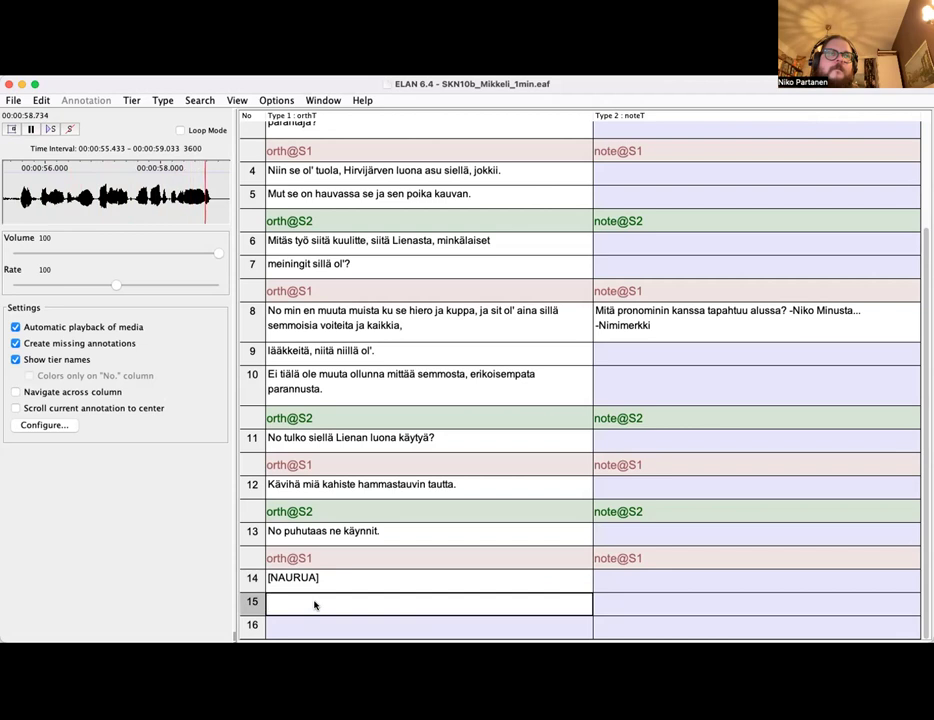
type("Ens ker")
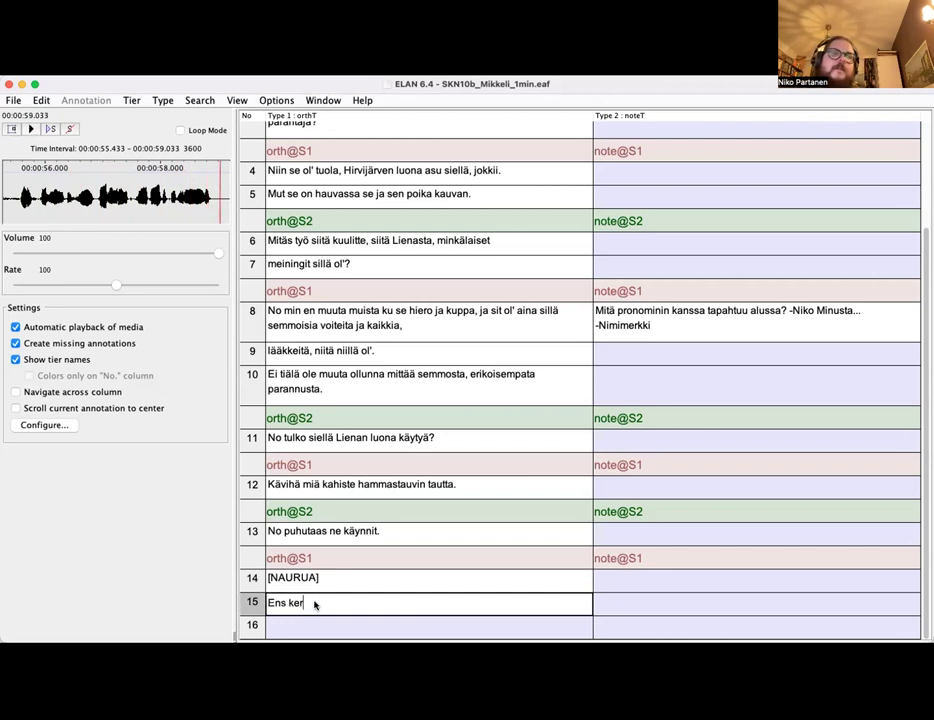
type("a,")
key("Tab")
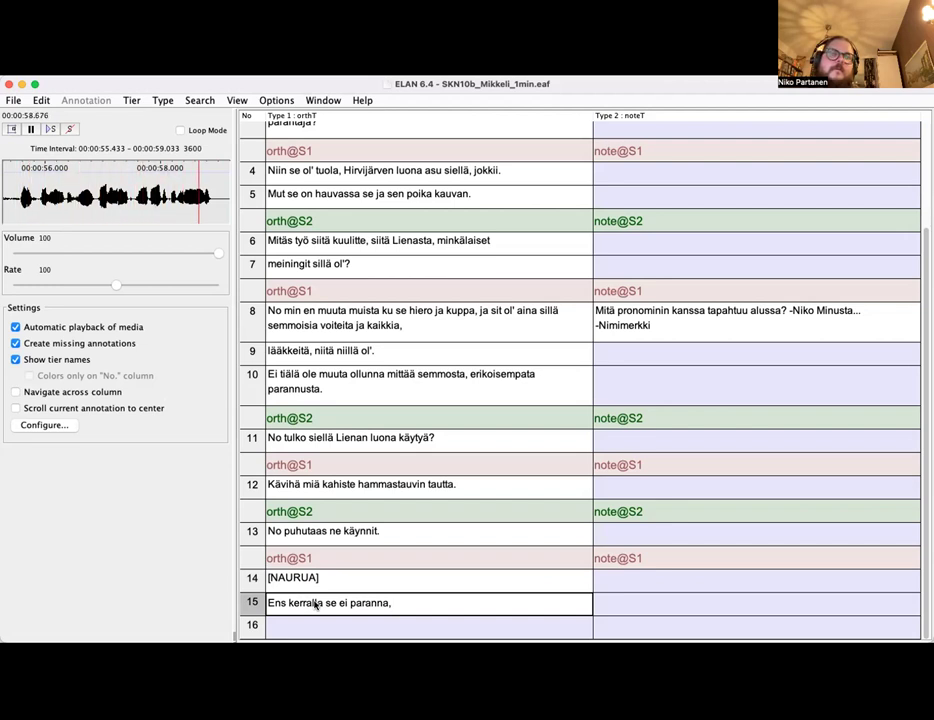
key("Tab")
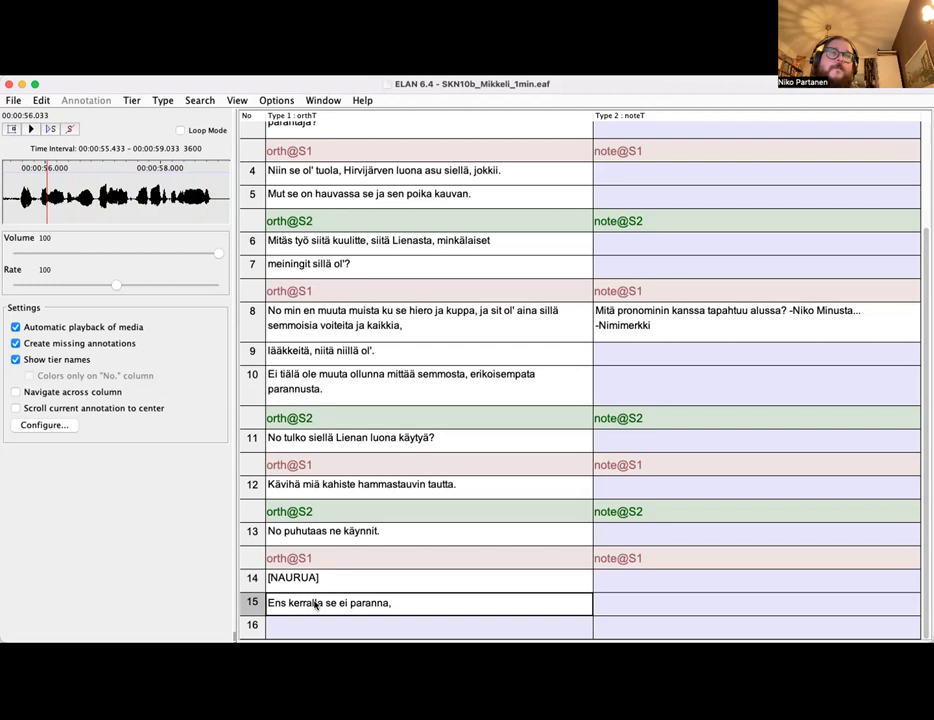
key("BackSpace")
key("BackSpace")
key("BackSpace")
key("BackSpace")
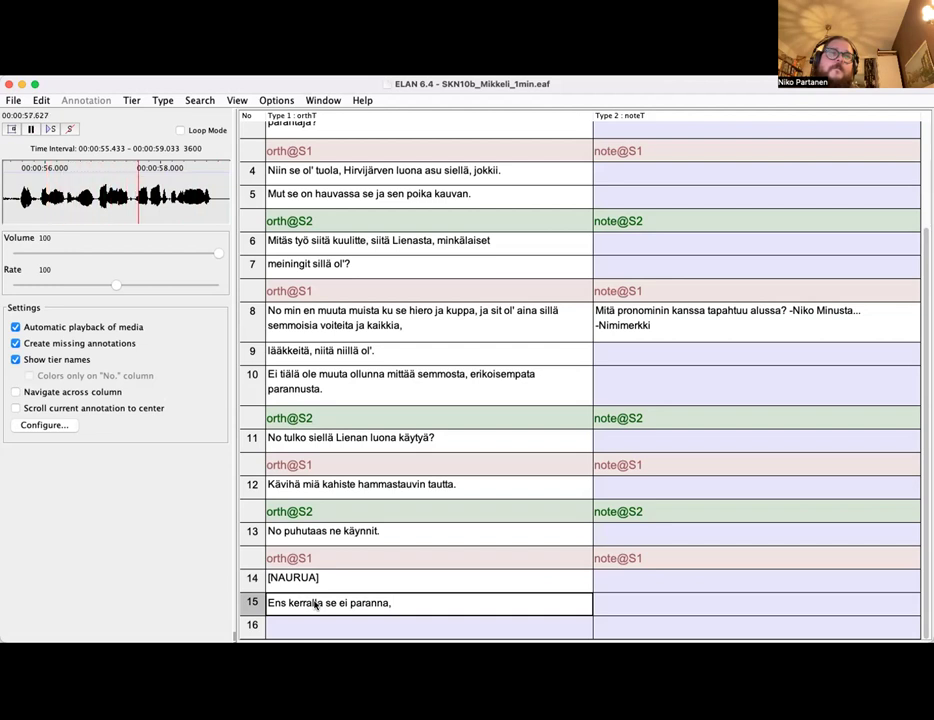
type("a, mut")
key("Tab")
type("ku miä ")
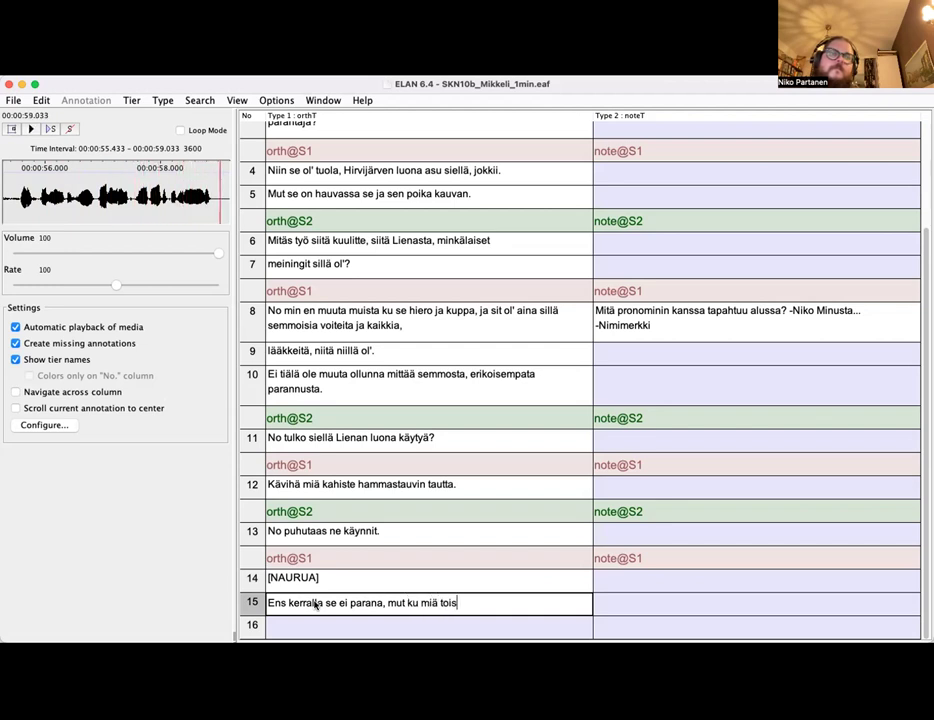
type("toisen kerran mänin")
key("Tab")
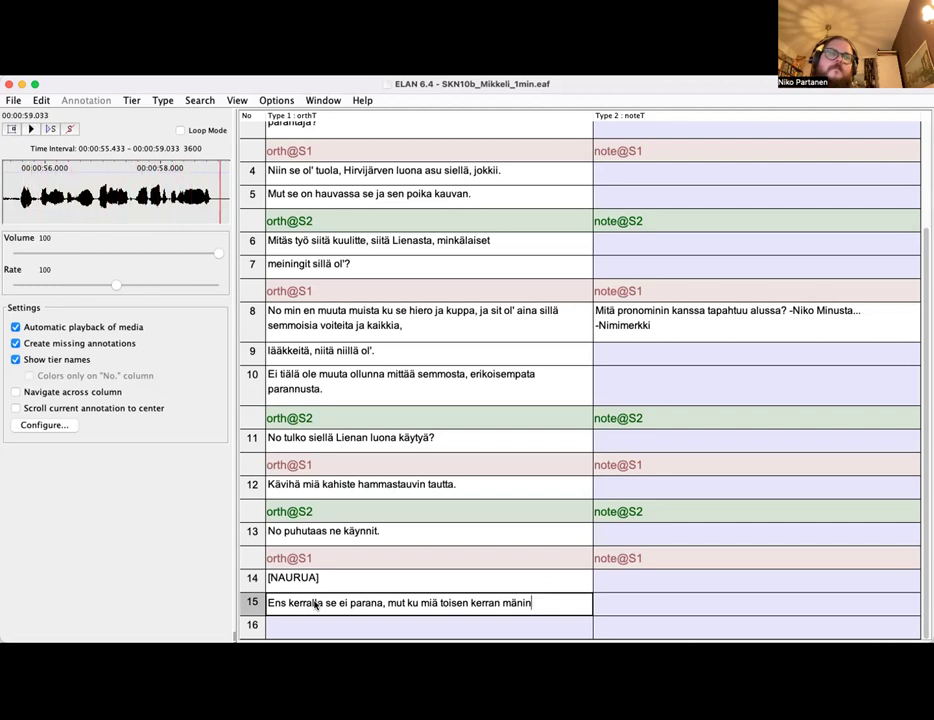
key("Tab")
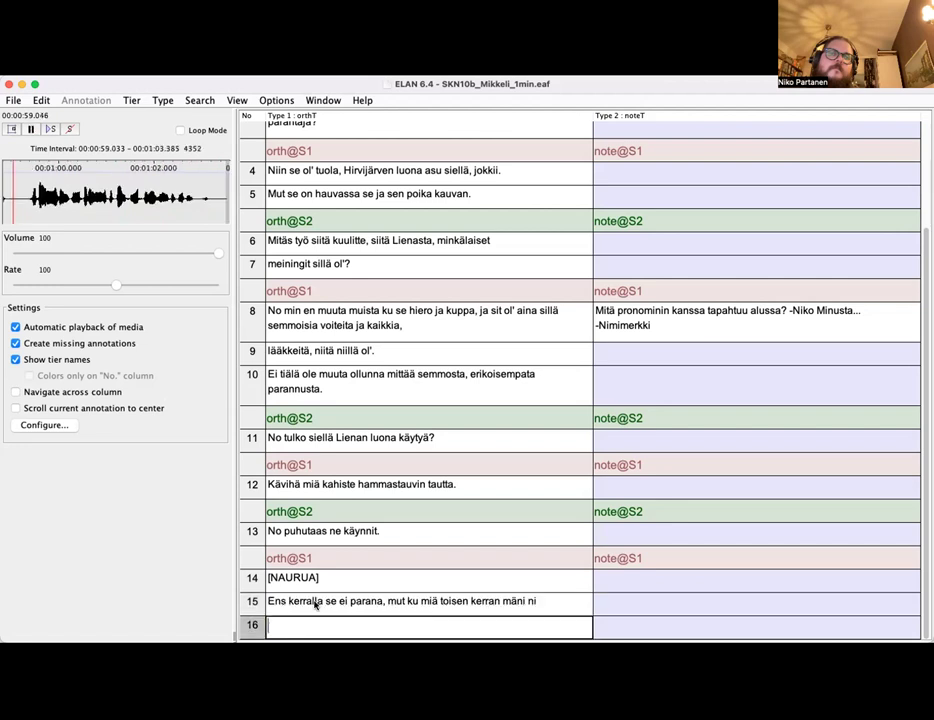
Begin row 16 with 'se sai minun hampaan paenemaa,' while replaying its audio
type("se sai minu")
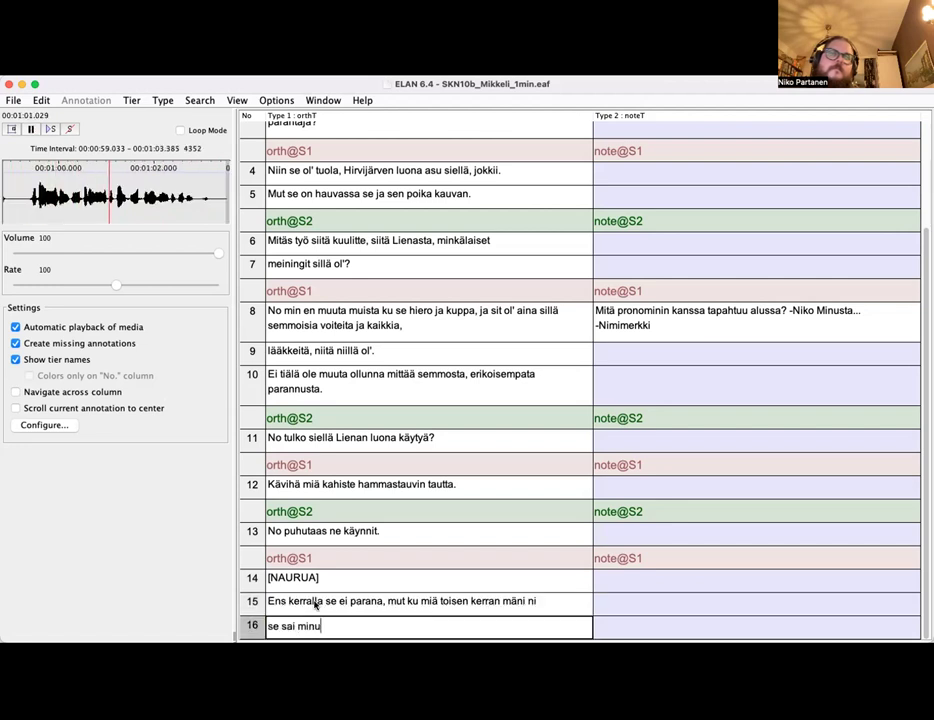
type("n hampaan ")
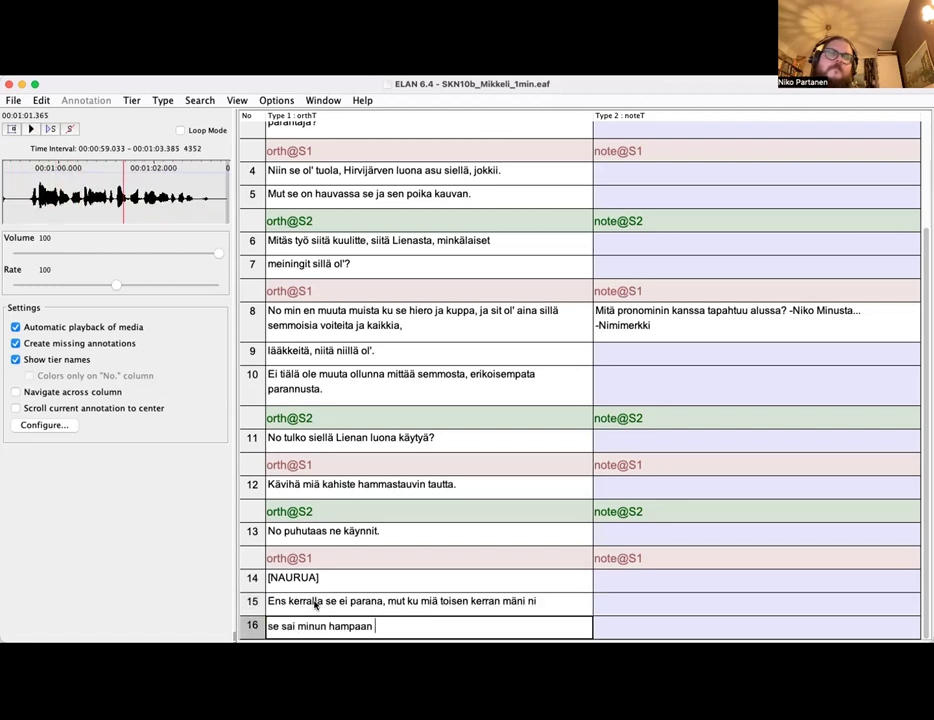
type("paenemaan")
key("ctrl+space")
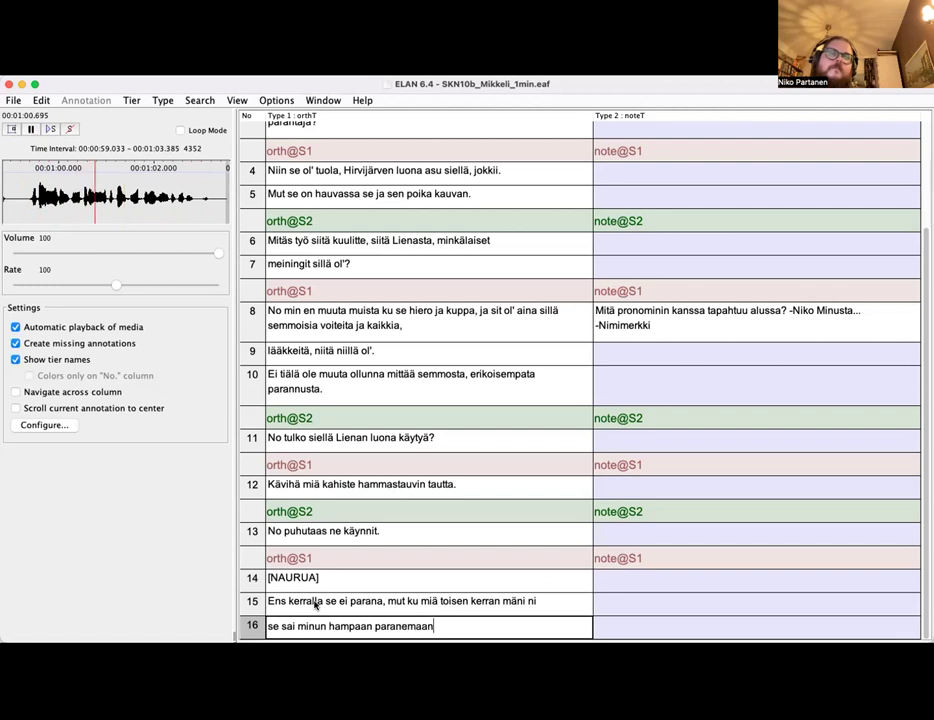
key("BackSpace")
key("BackSpace")
key("BackSpace")
type("maa,")
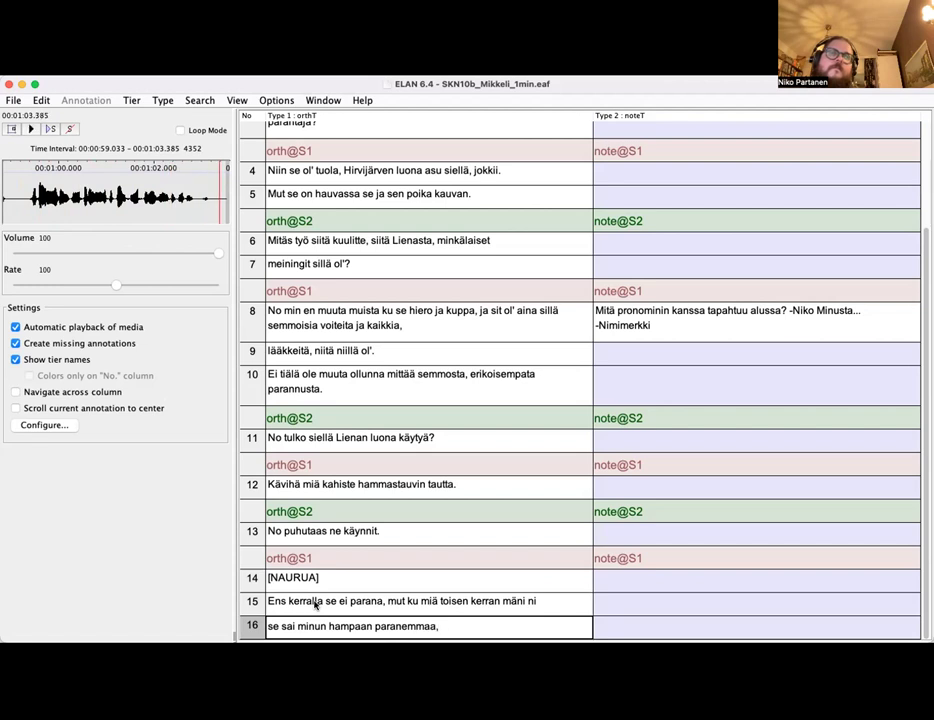
key("ctrl+space")
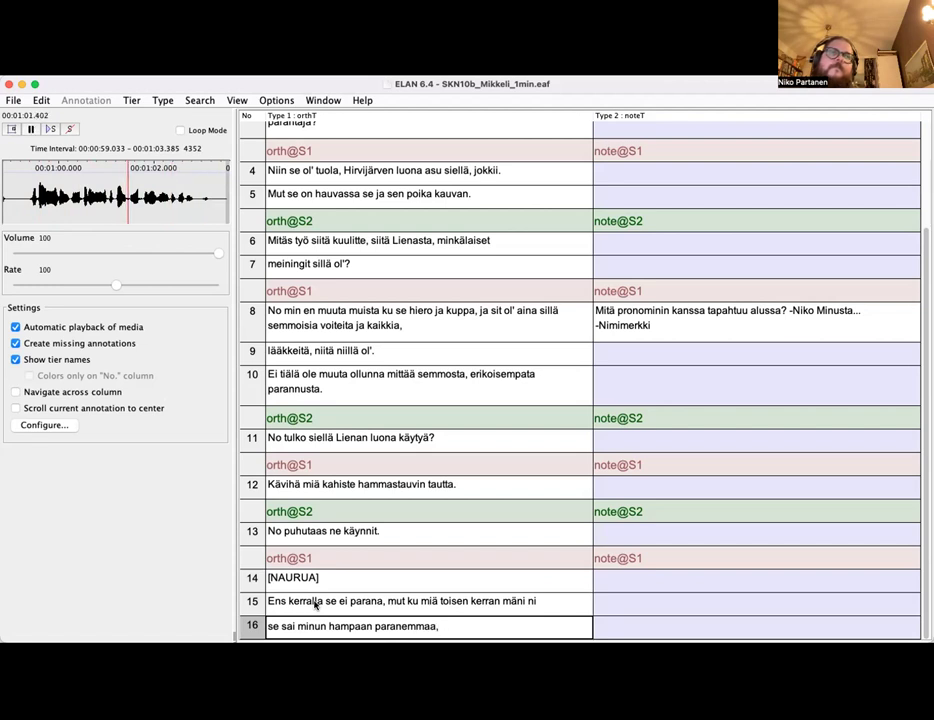
key("shift+Left")
key("shift+Left")
key("shift+Left")
key("shift+Left")
key("ctrl+space")
Finish row 16 with 'että kuus vuotta ol' enne ku pakotti.'
type("että kuus v")
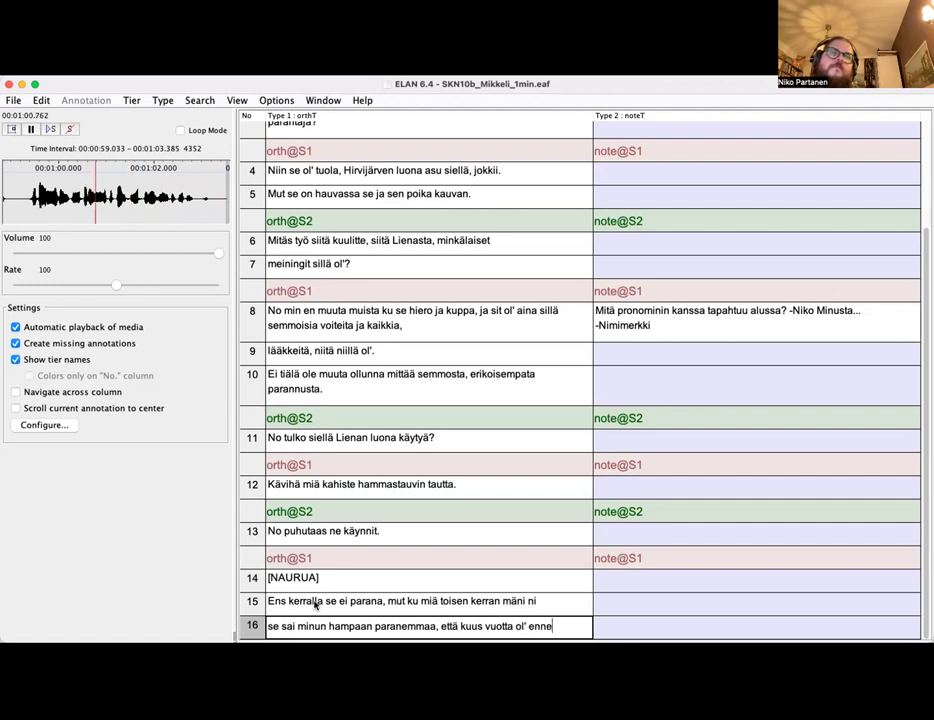
key("ctrl+space")
type("ku pakot")
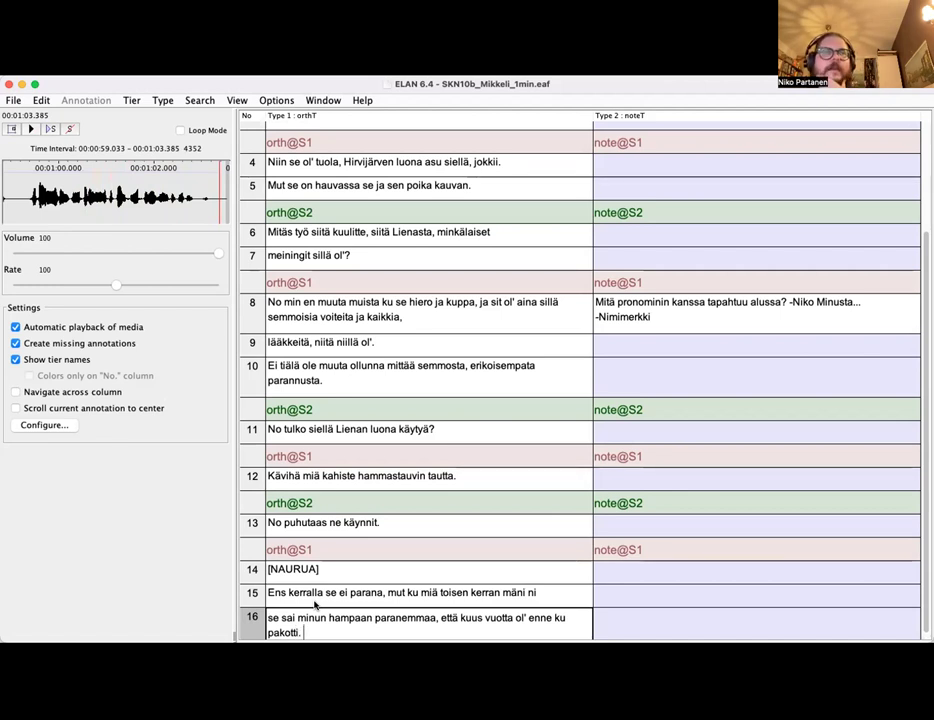
scroll(385, 620, "down", 1)
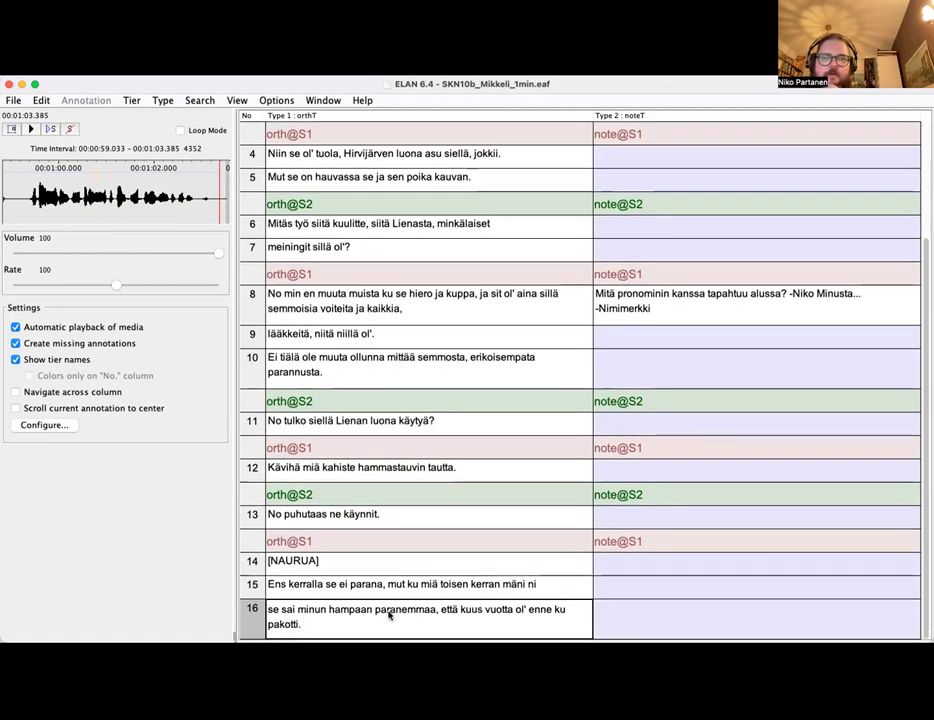
scroll(389, 616, "up", 5)
scroll(413, 500, "down", 5)
scroll(413, 496, "up", 5)
scroll(430, 335, "down", 5)
scroll(433, 328, "up", 5)
scroll(433, 328, "down", 5)
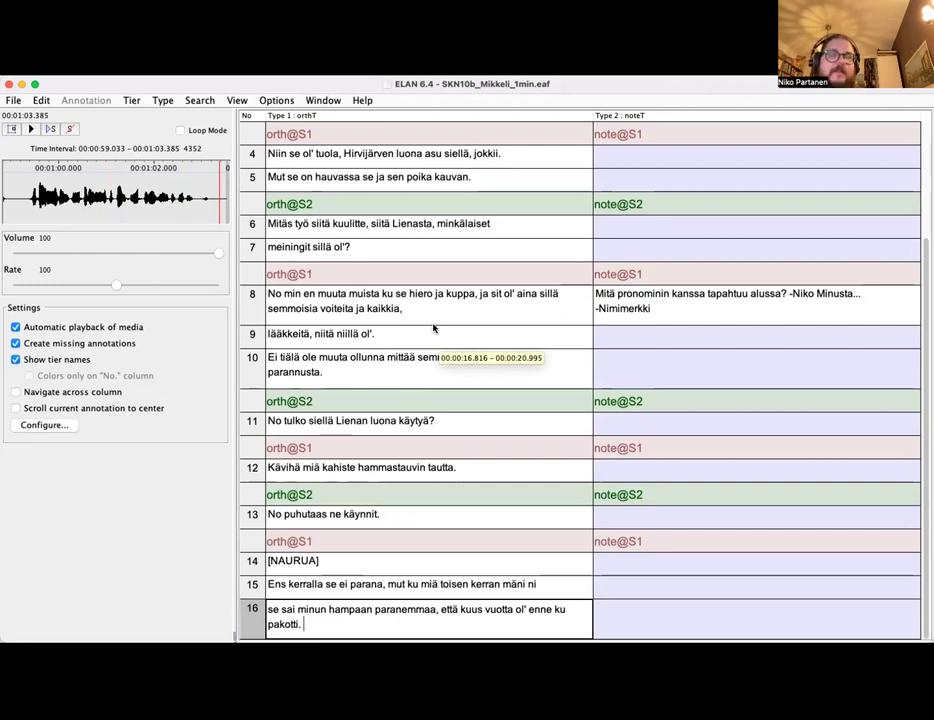
Switch to Annotation Mode, select the S1 turn at 40.05–45.62 s, and enlarge the spectrogram
left_click(296, 101)
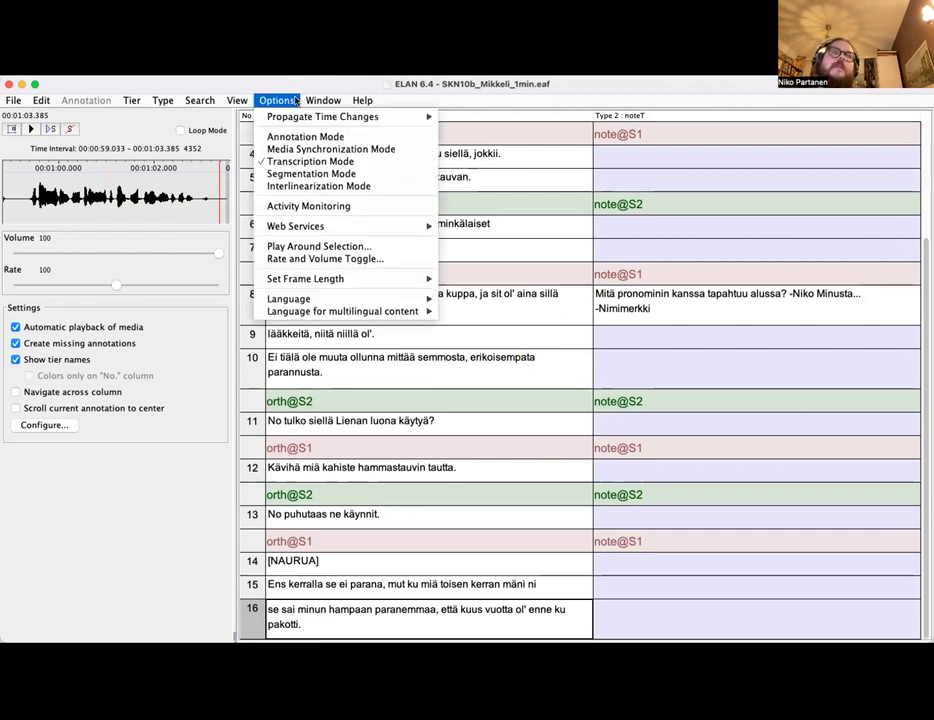
left_click(303, 136)
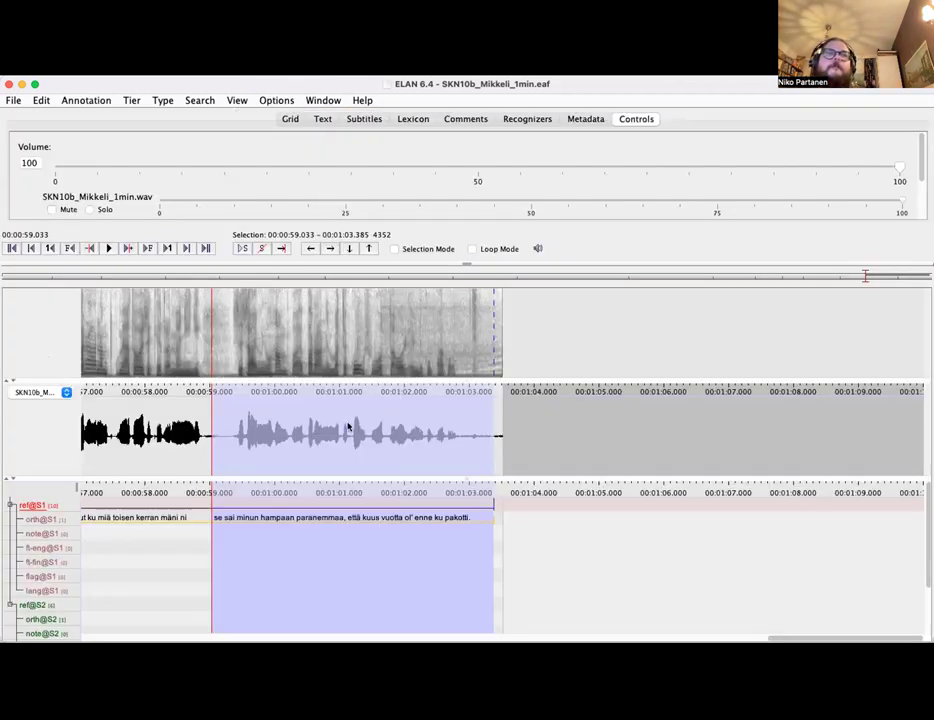
scroll(375, 528, "left", 10)
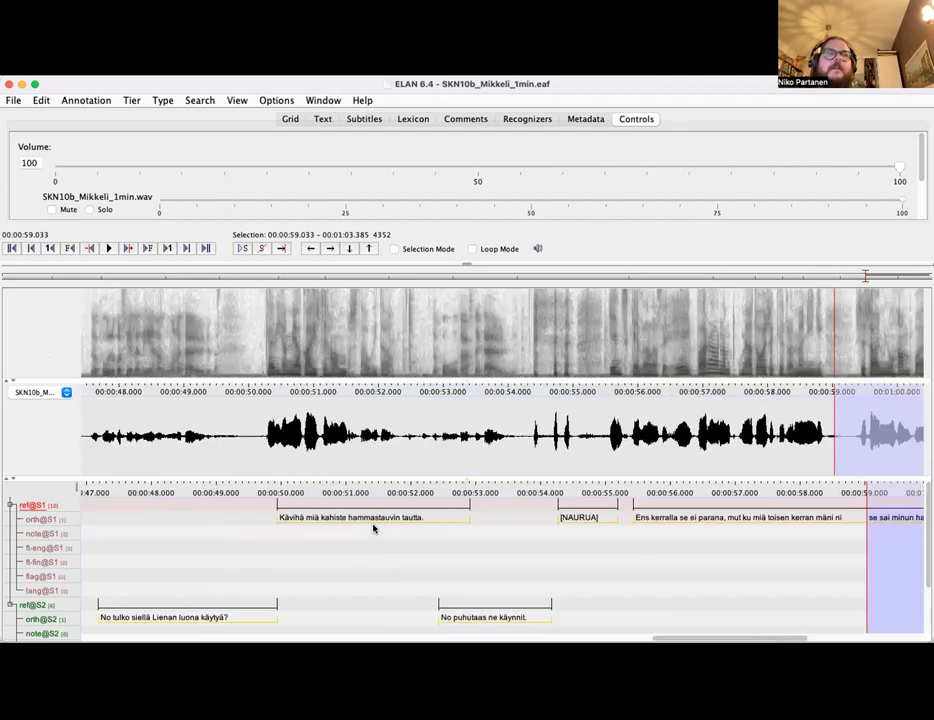
scroll(373, 528, "left", 8)
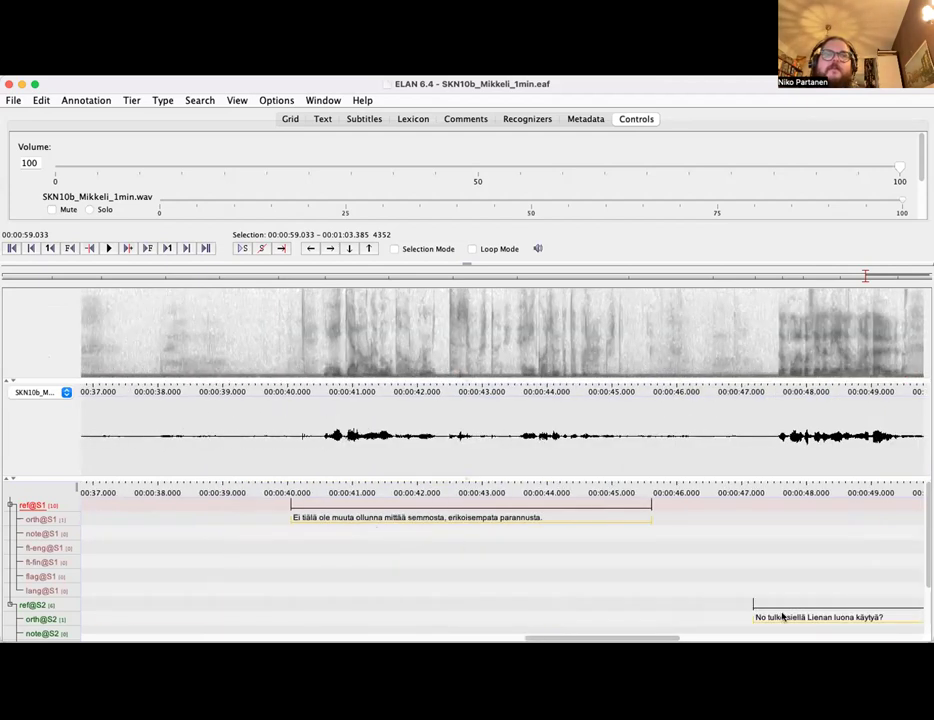
left_click_drag(753, 606, 767, 603)
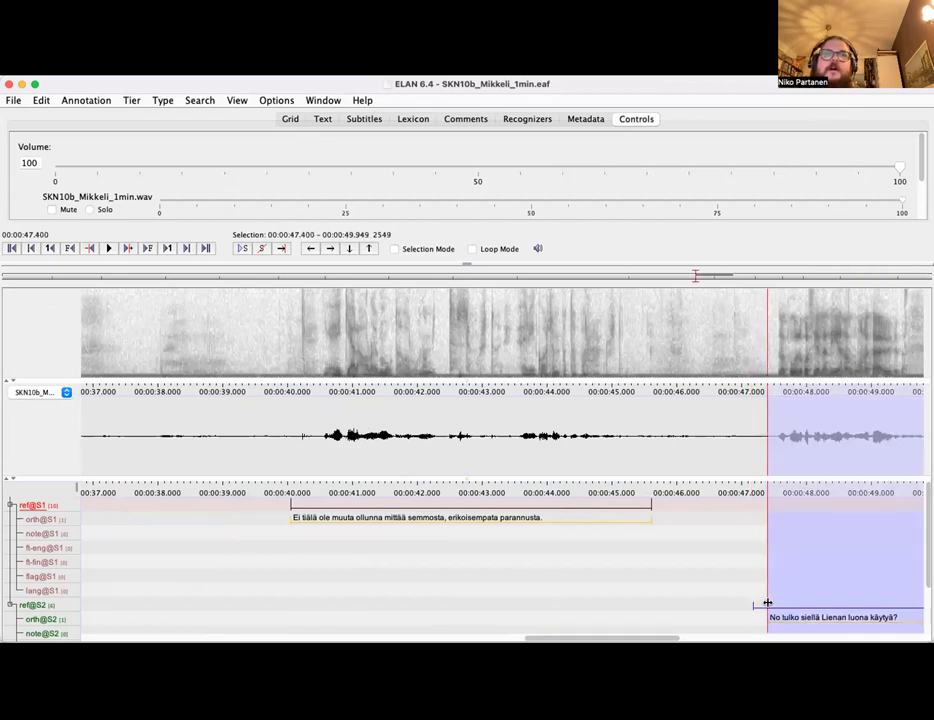
left_click(486, 520)
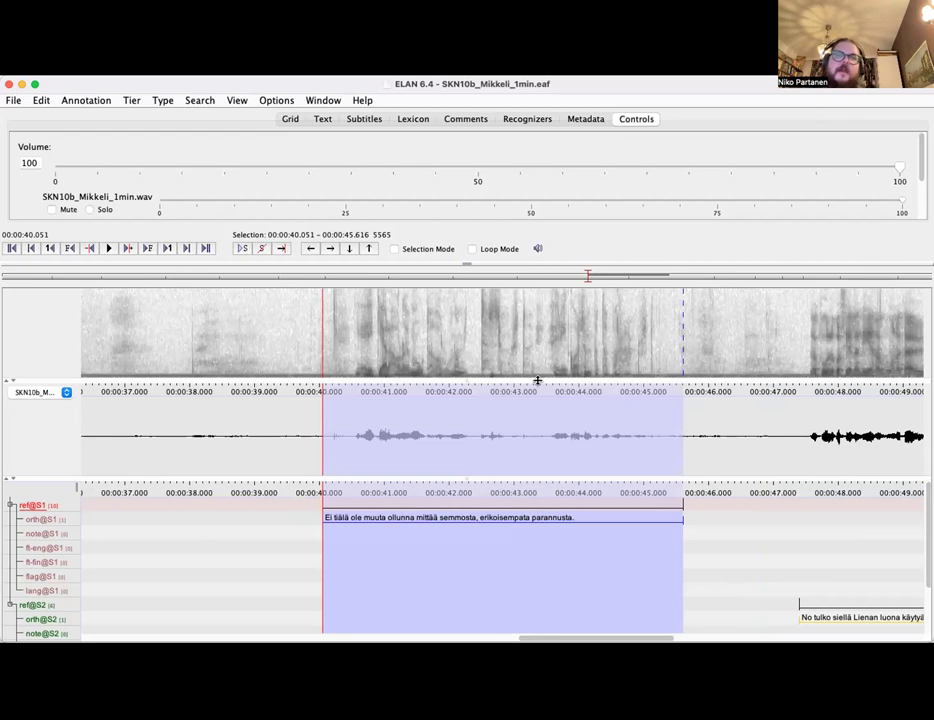
left_click_drag(537, 381, 551, 447)
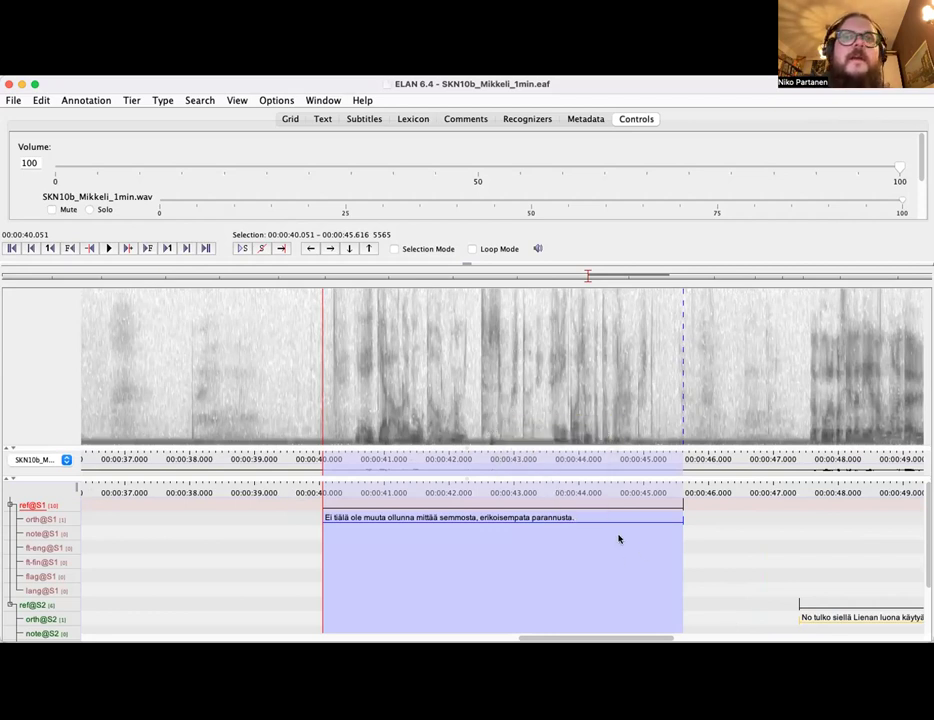
scroll(693, 561, "left", 2)
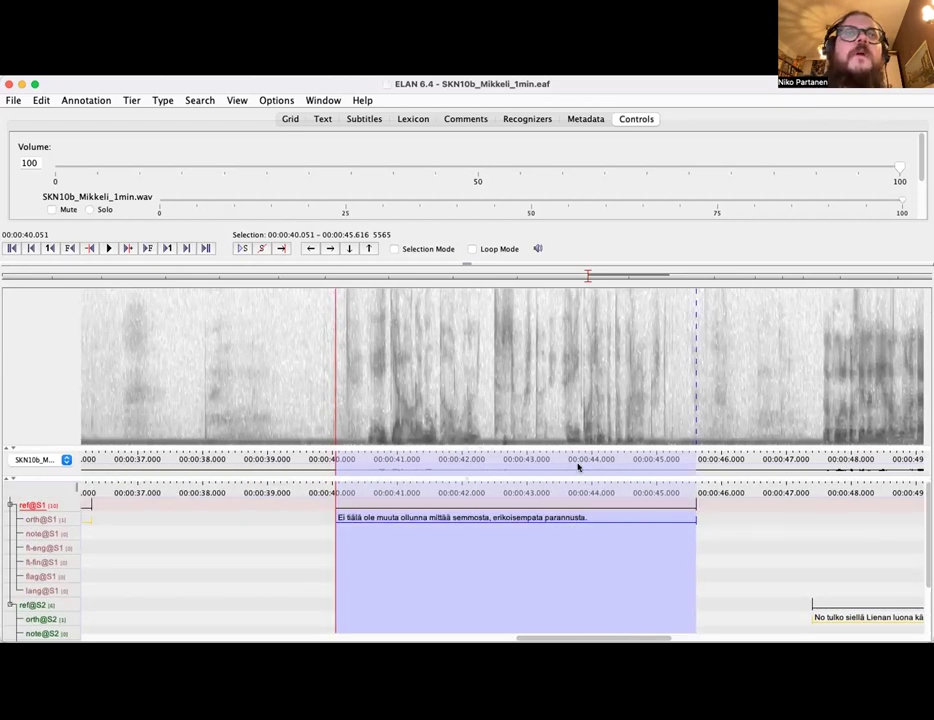
left_click(537, 405)
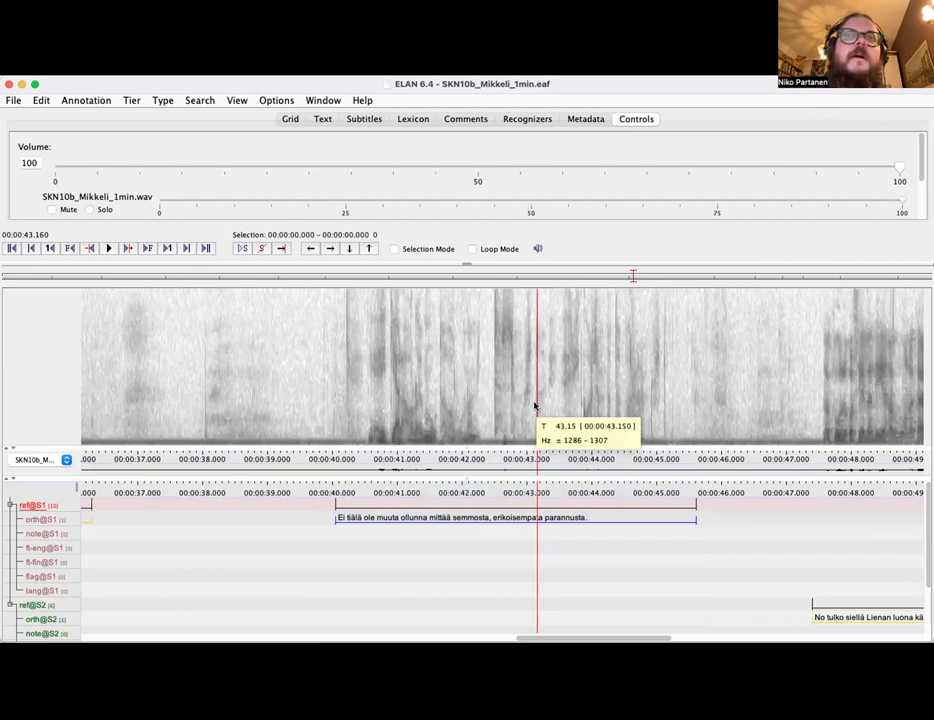
left_click(527, 512)
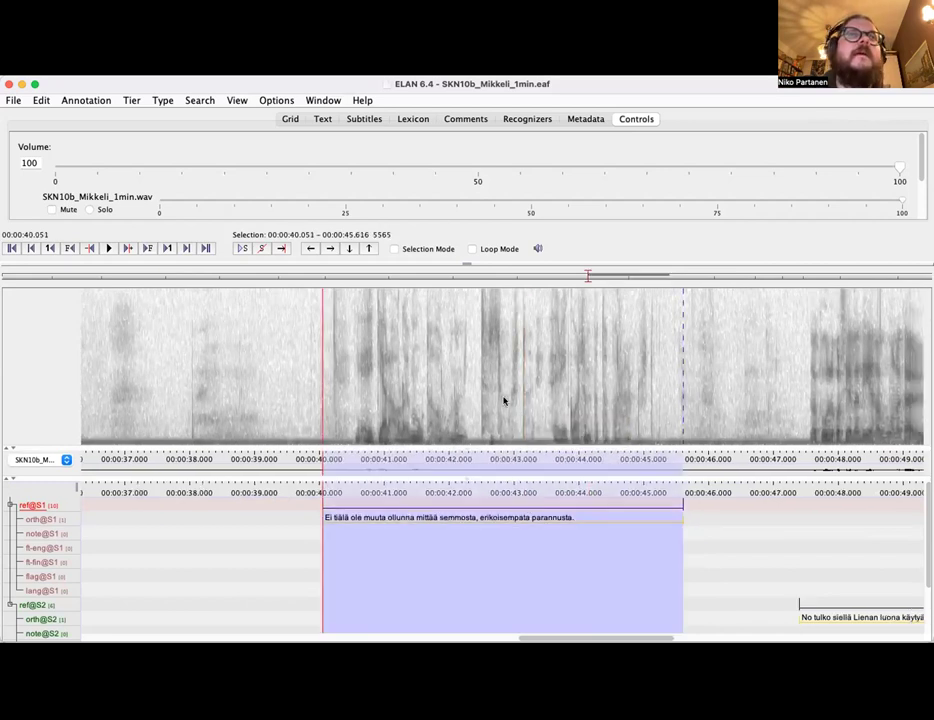
mouse_move(504, 401)
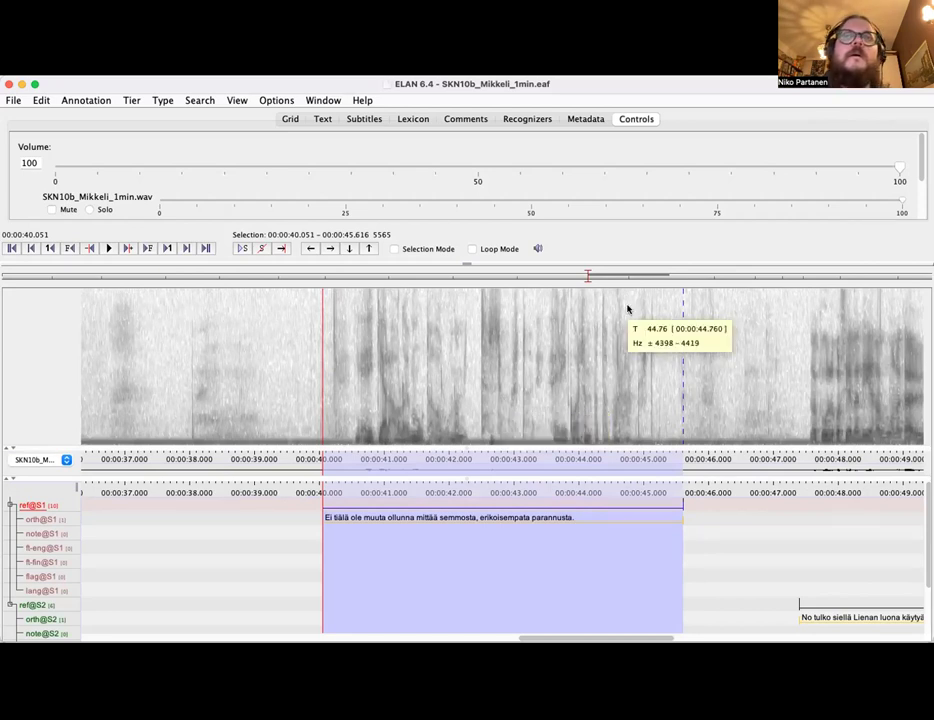
Show orth@S2 in the Grid and jump to row 5, 'No tulko siellä Lienan luona käytyä?'
left_click(291, 120)
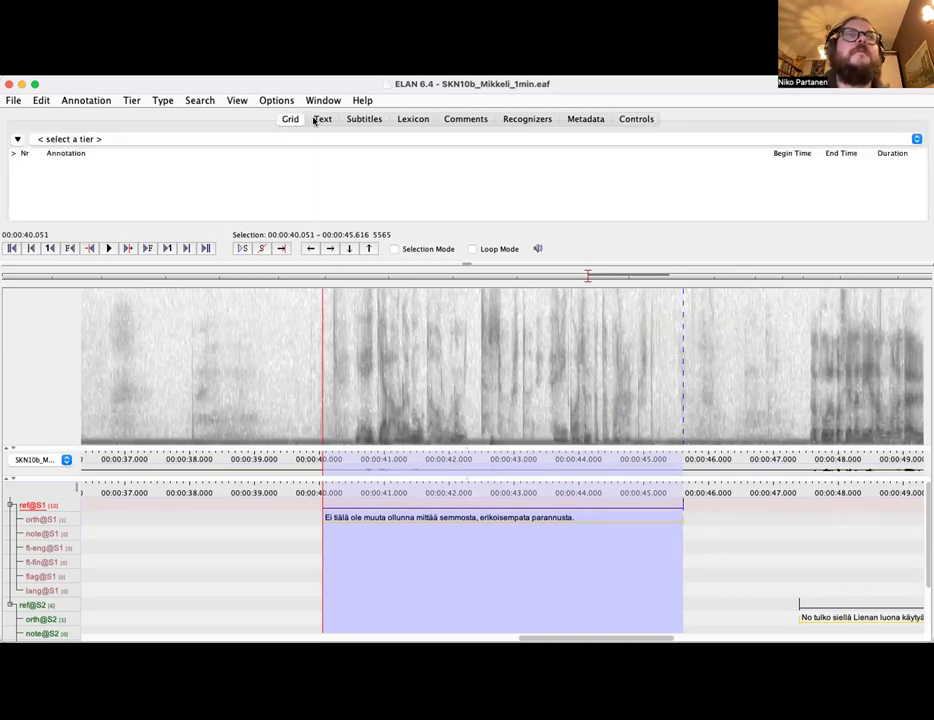
left_click(323, 119)
left_click(290, 119)
left_click(285, 137)
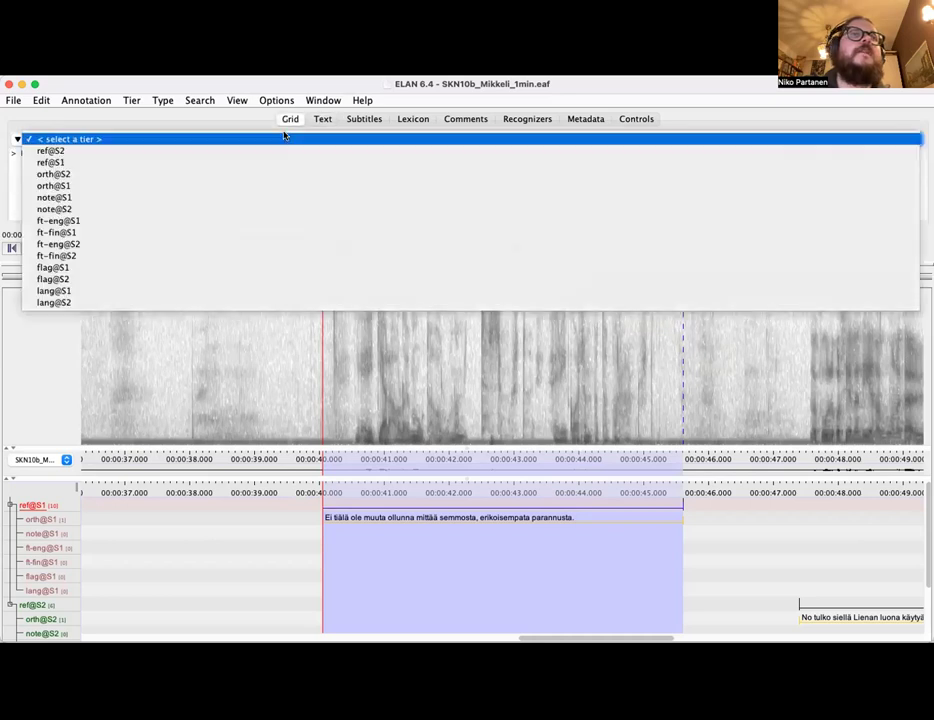
left_click(279, 151)
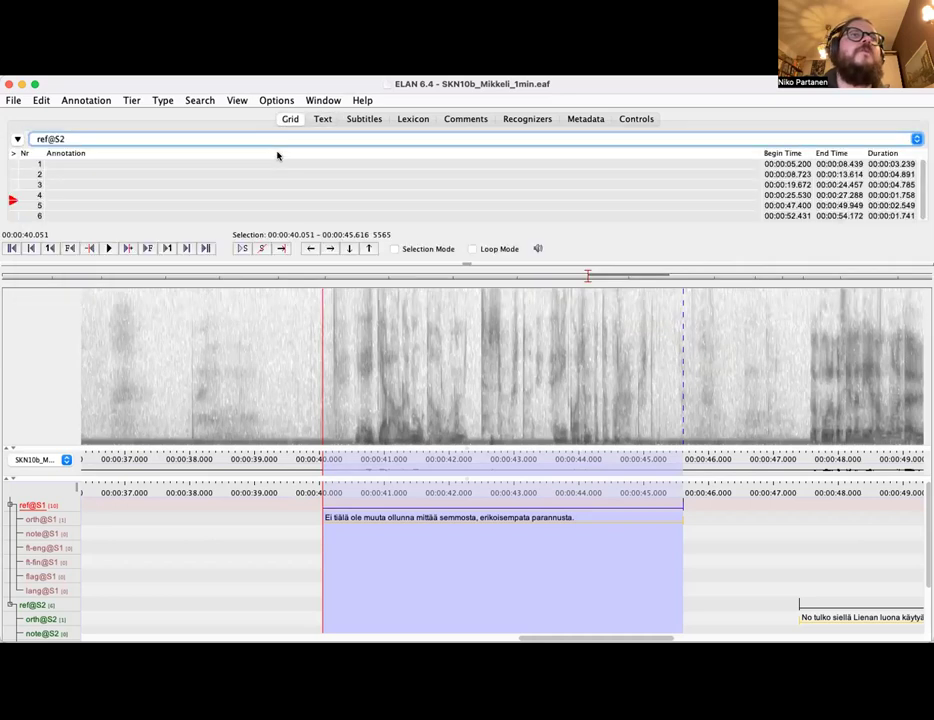
left_click(279, 138)
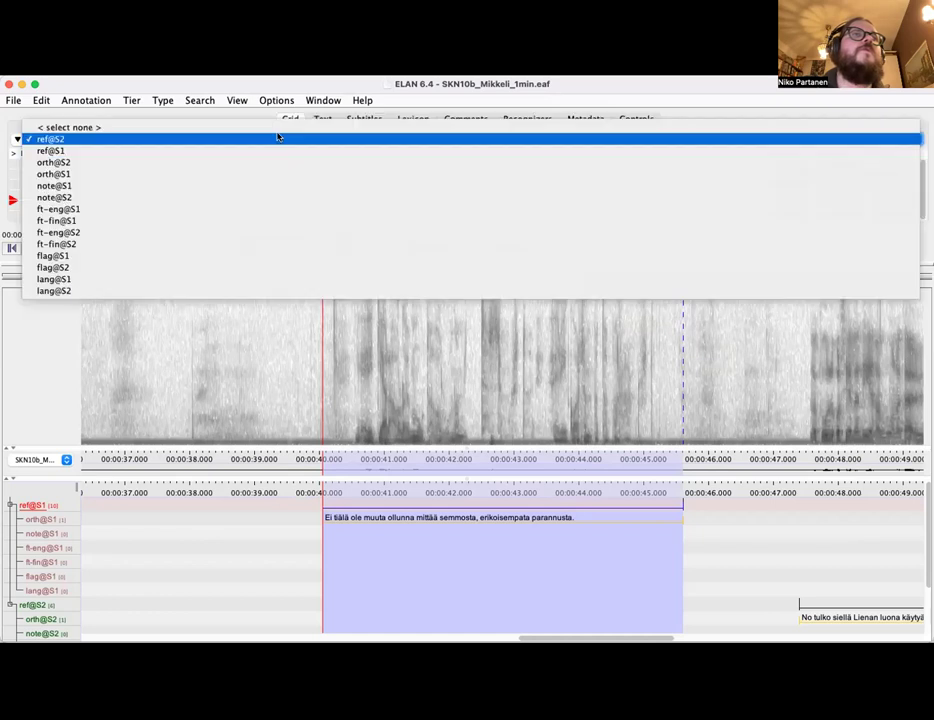
left_click(251, 161)
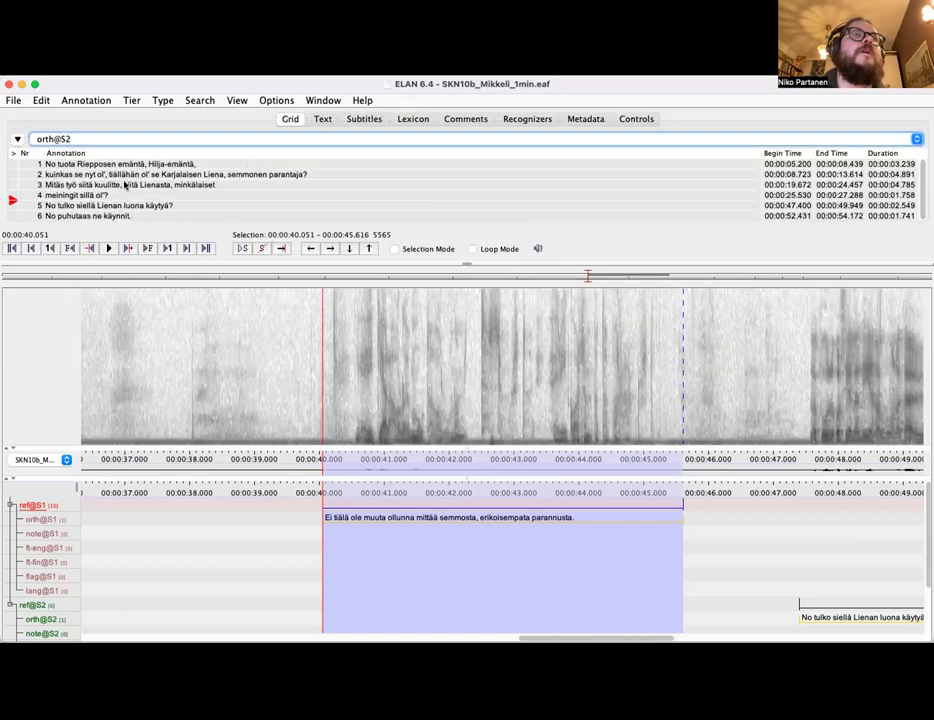
left_click(167, 175)
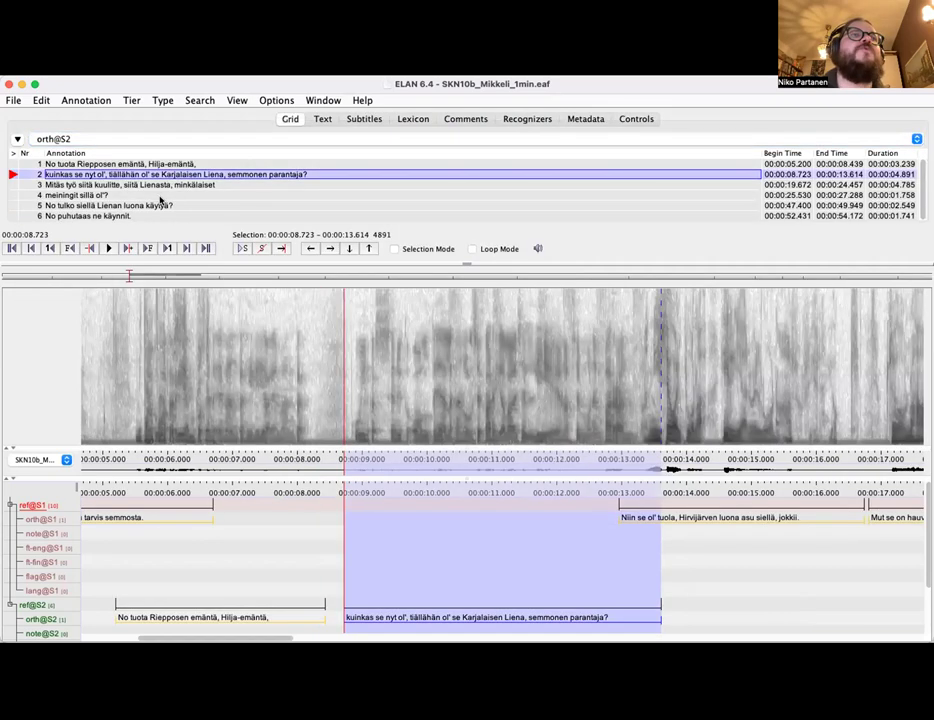
left_click(157, 206)
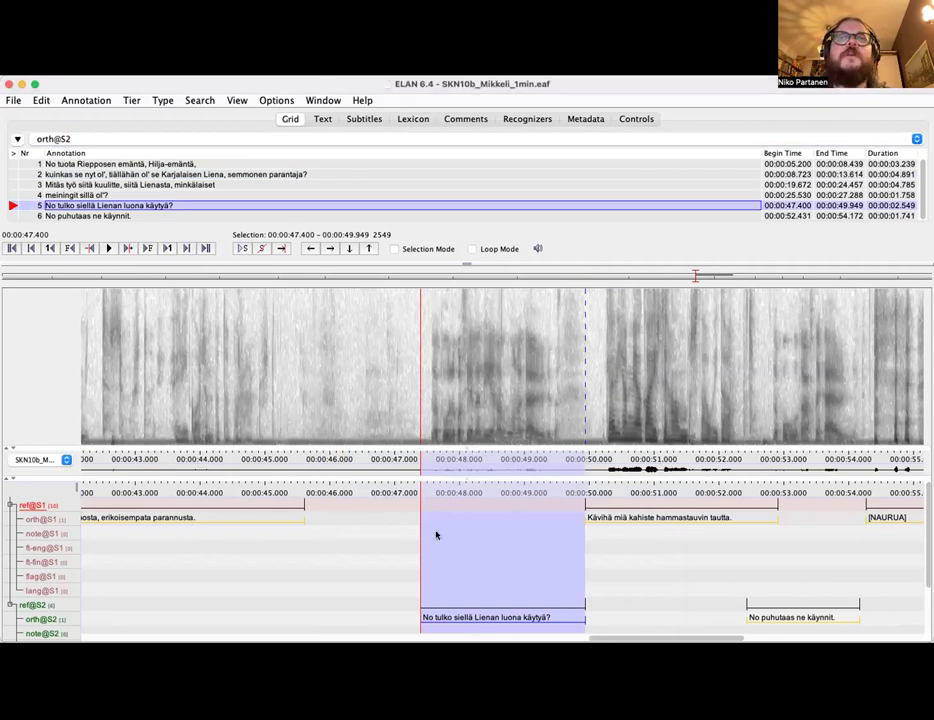
left_click(14, 101)
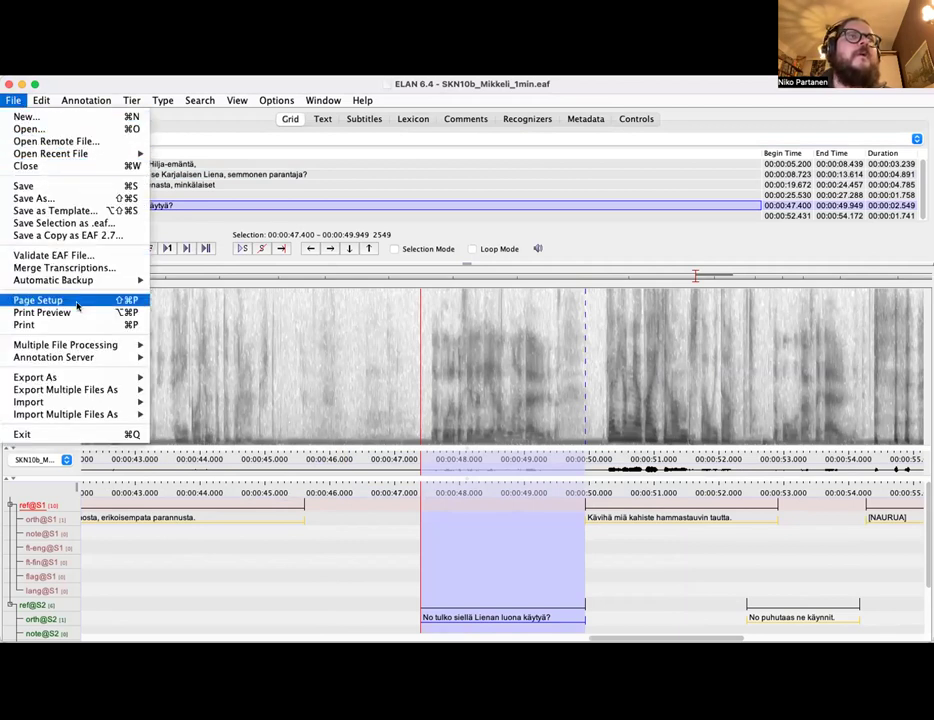
mouse_move(97, 373)
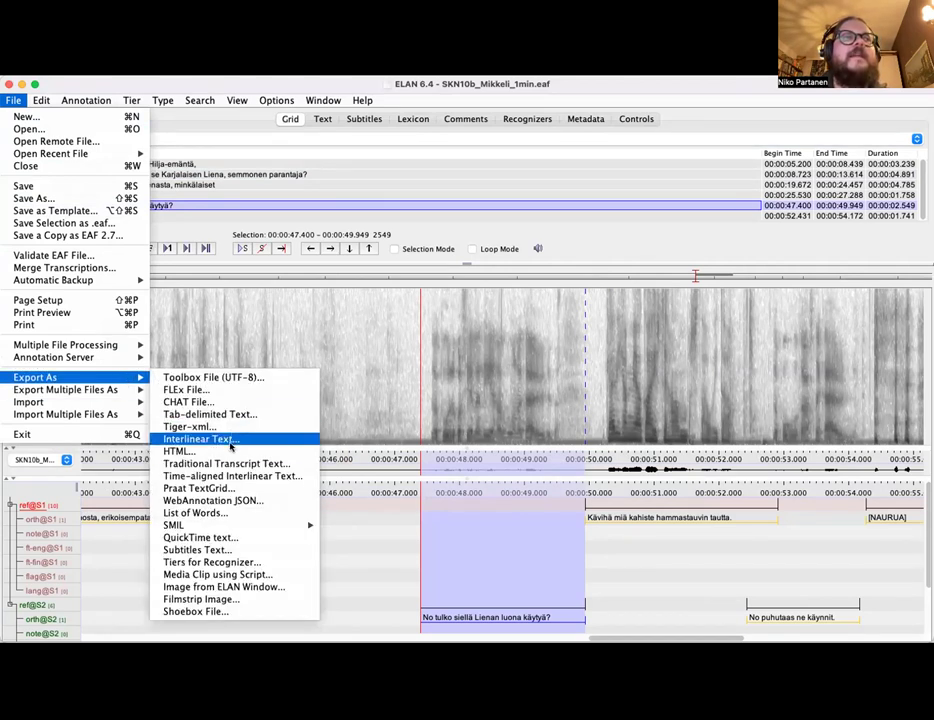
left_click(212, 441)
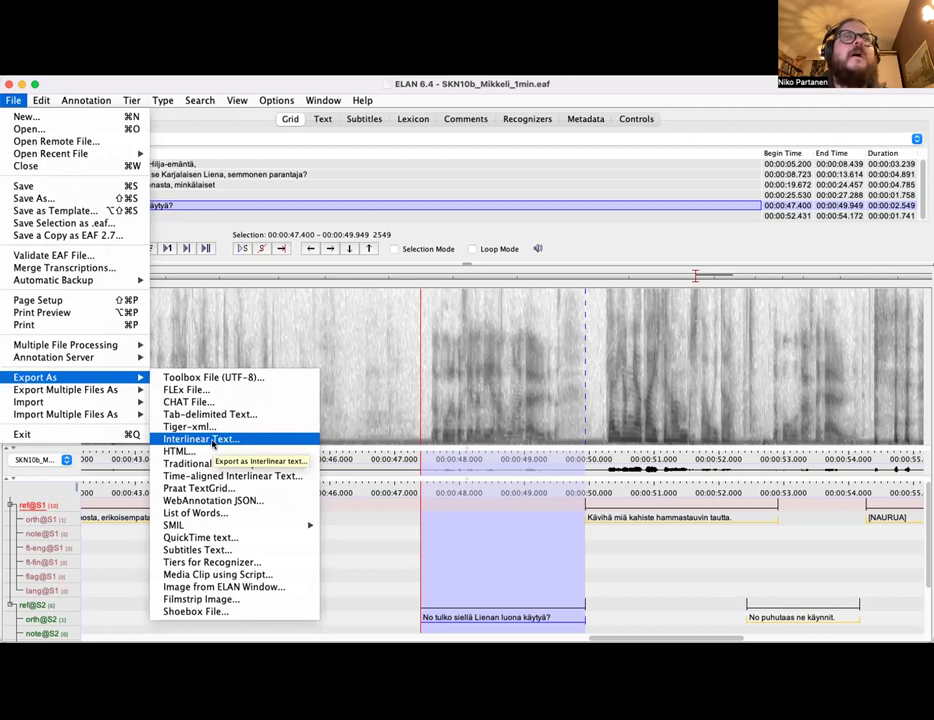
left_click(163, 92)
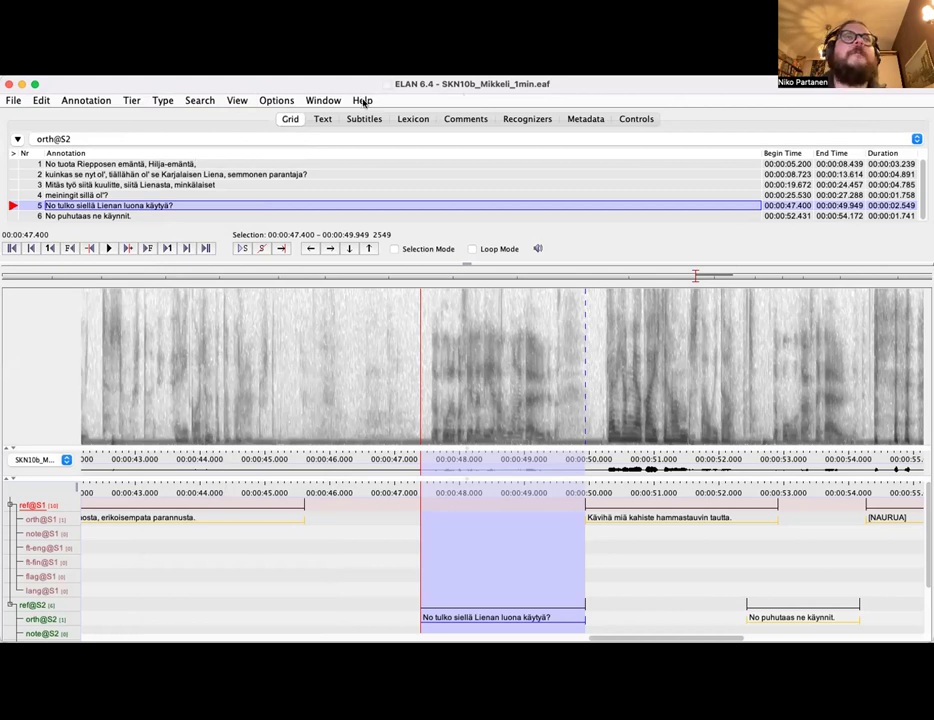
Step past 'No puhutaas ne käynnit.', '[NAURUA]' and 'Ens kerralla…' to the turn ending 00:01:03.385
left_click(202, 104)
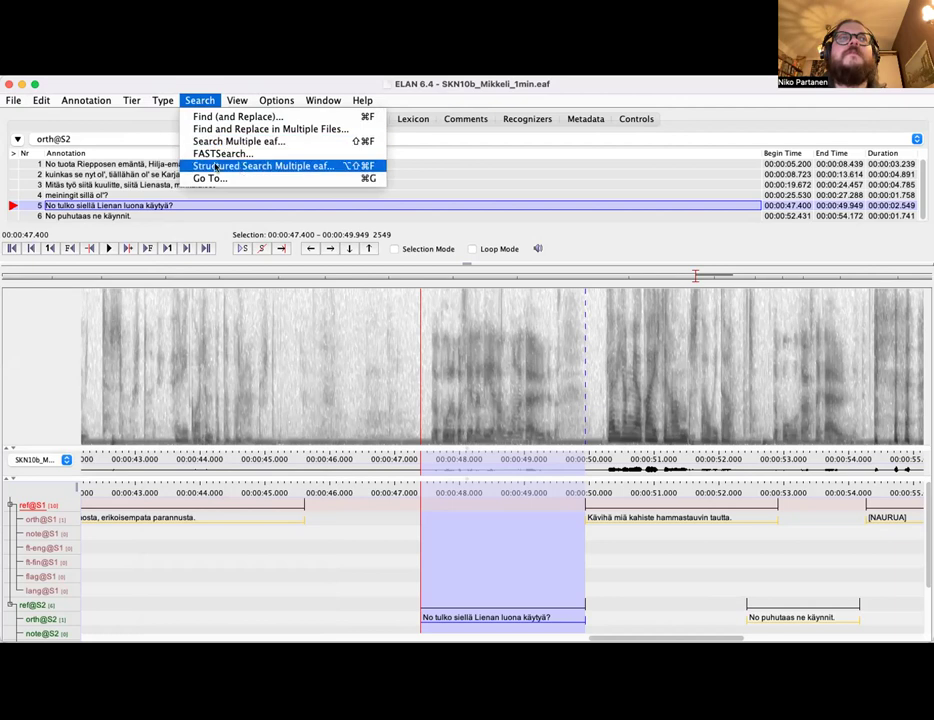
left_click(201, 102)
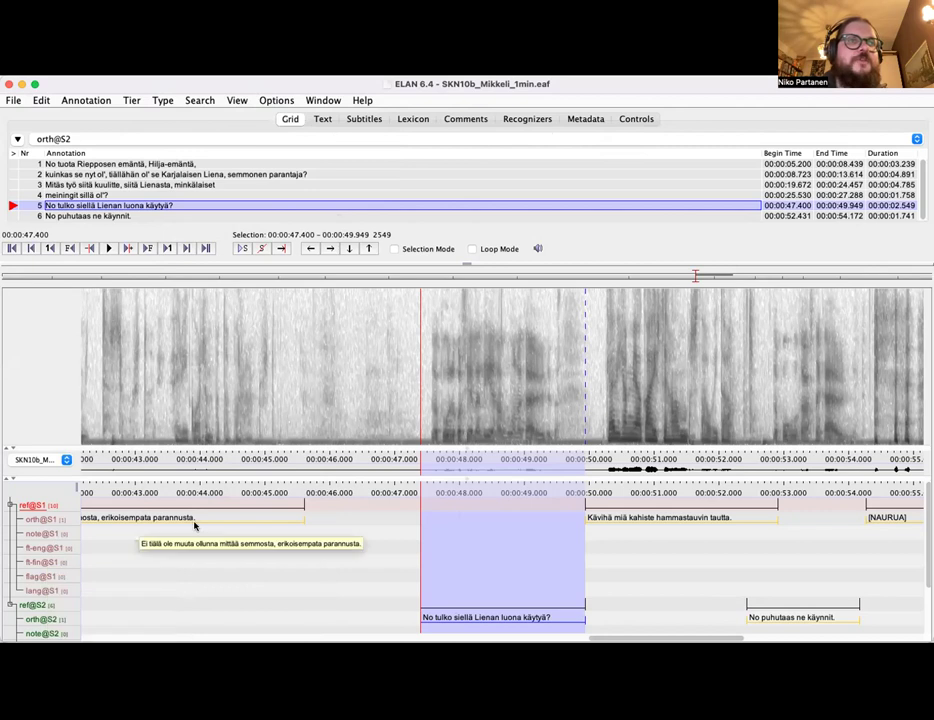
scroll(195, 525, "left", 10)
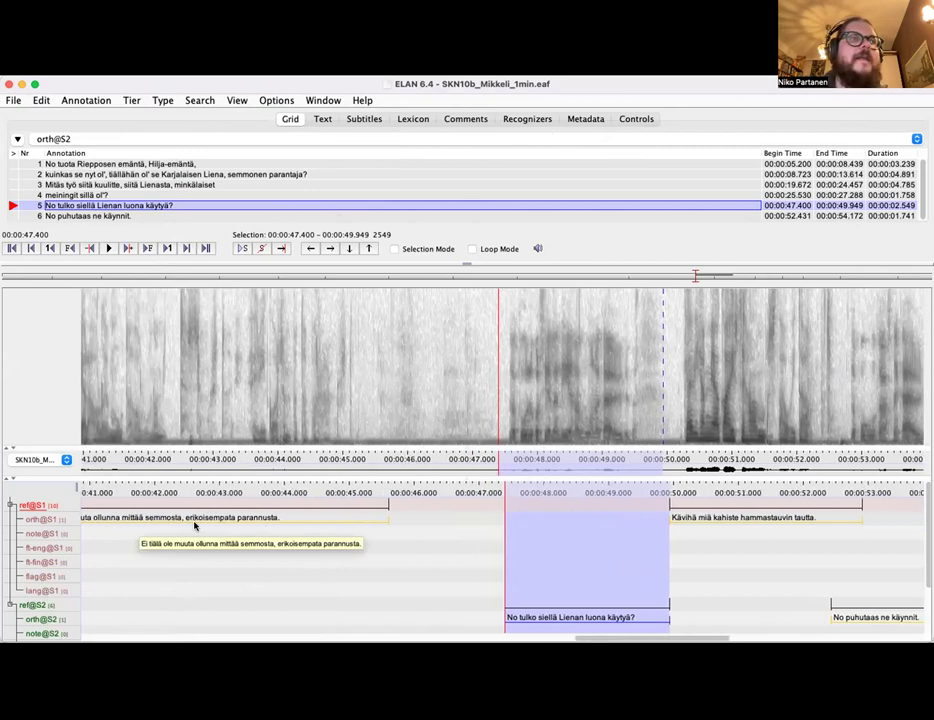
scroll(331, 547, "left", 3)
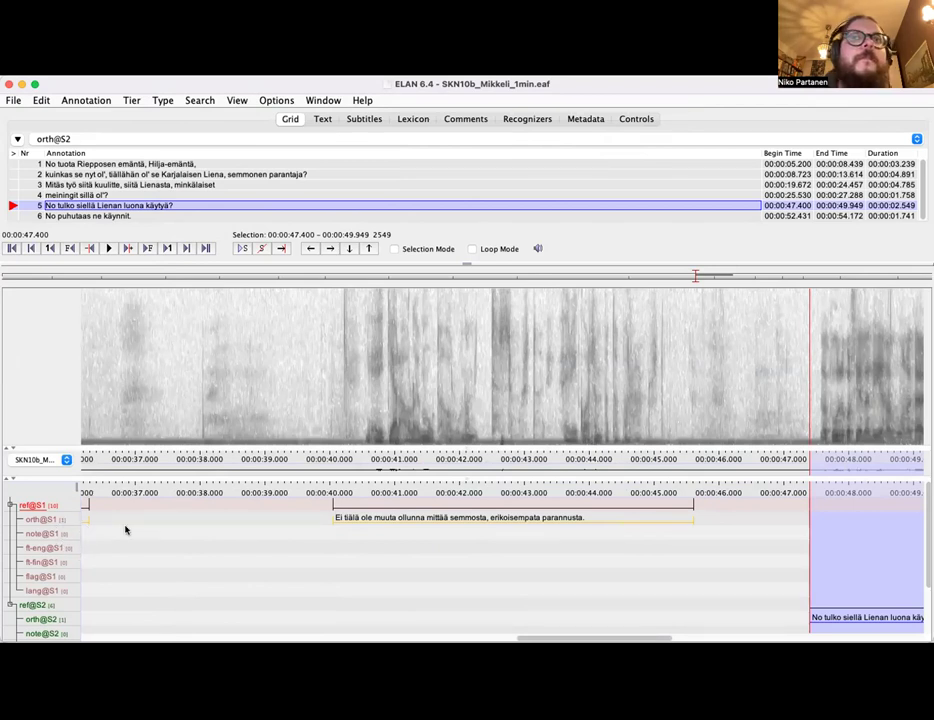
scroll(394, 516, "right", 1)
key("alt+Right")
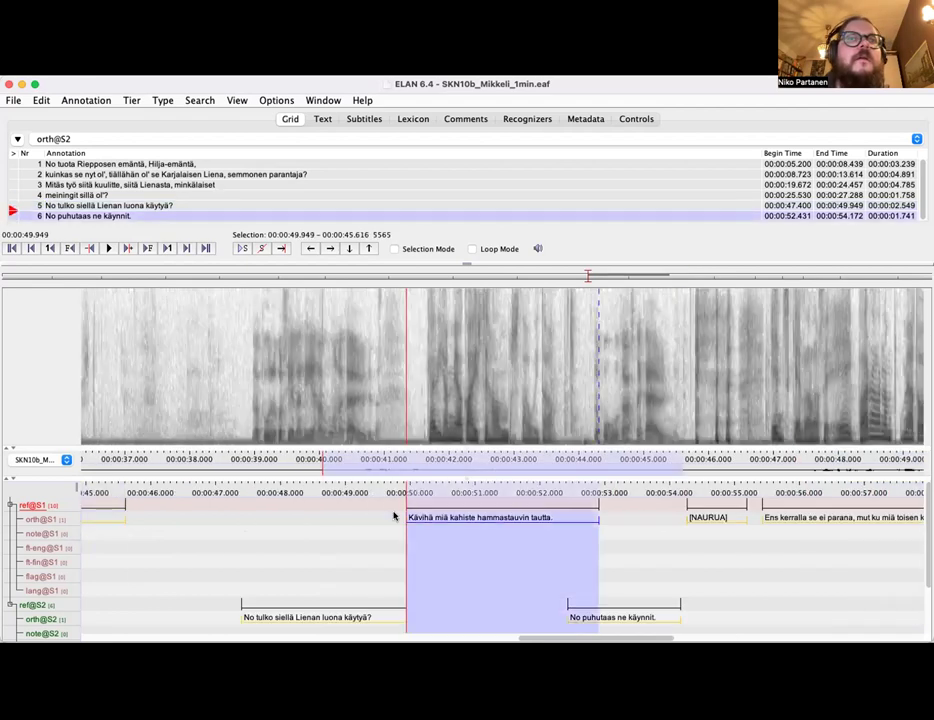
key("alt+Right")
key("alt+Right")
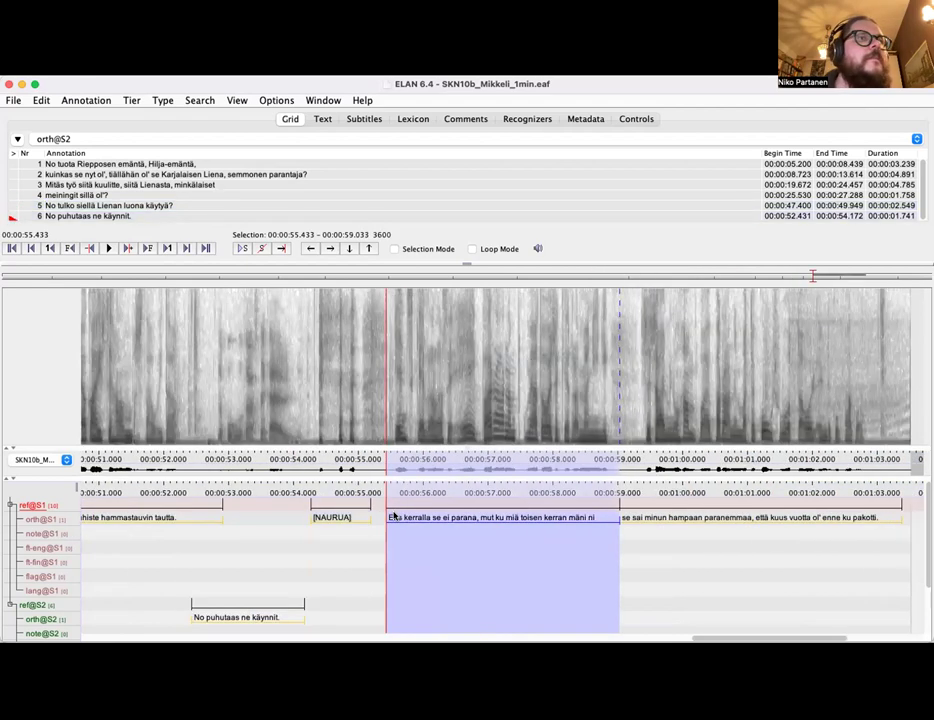
key("alt+Right")
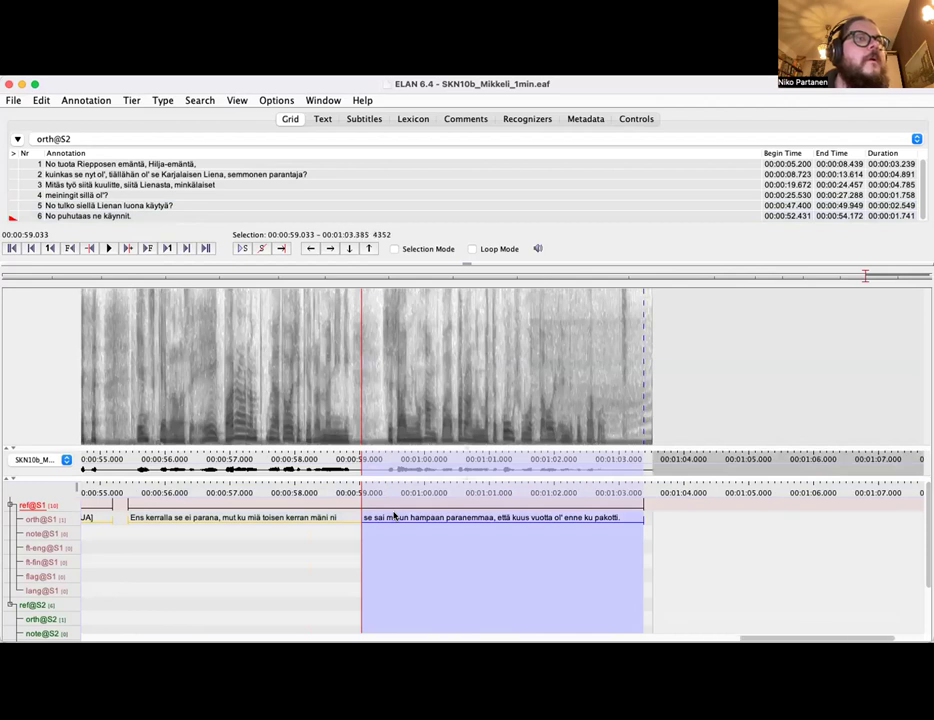
scroll(290, 588, "down", 3)
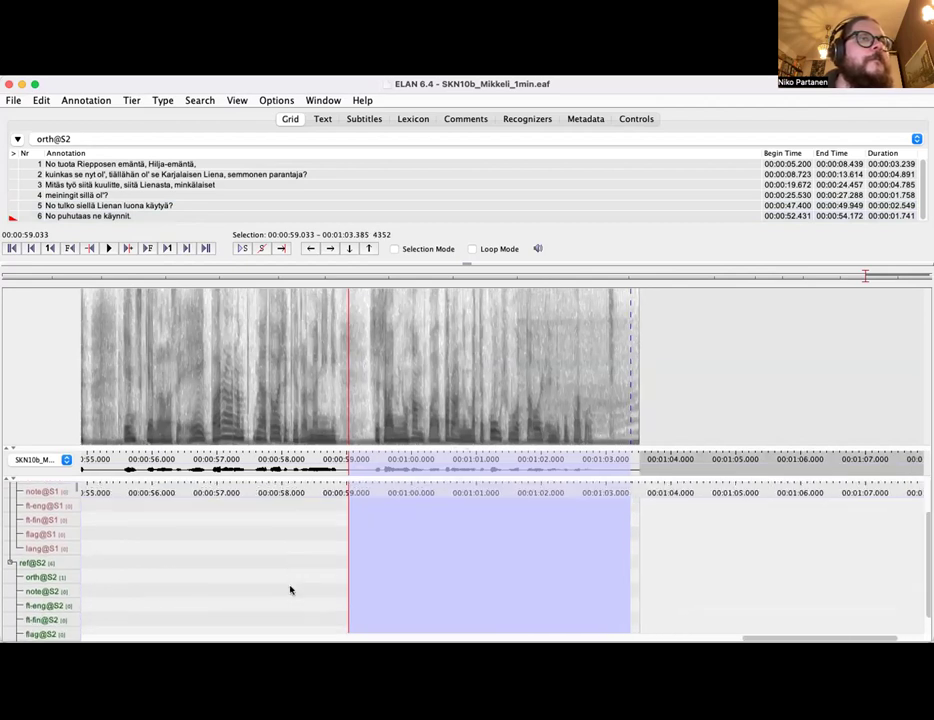
scroll(290, 590, "up", 3)
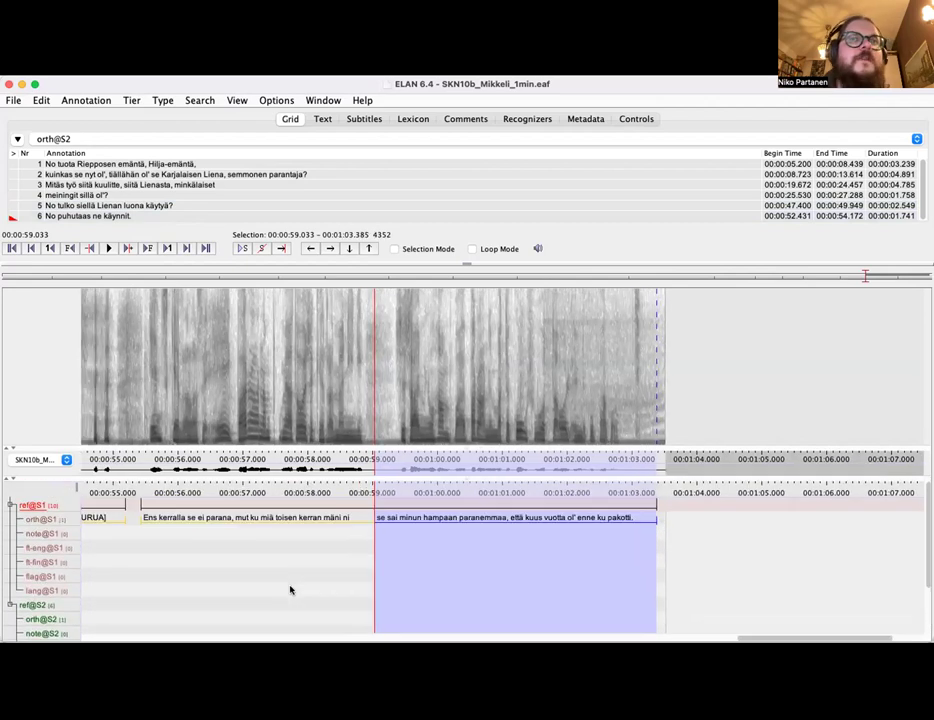
Look through the Type and Tier menus, then close them without choosing a command
left_click(166, 100)
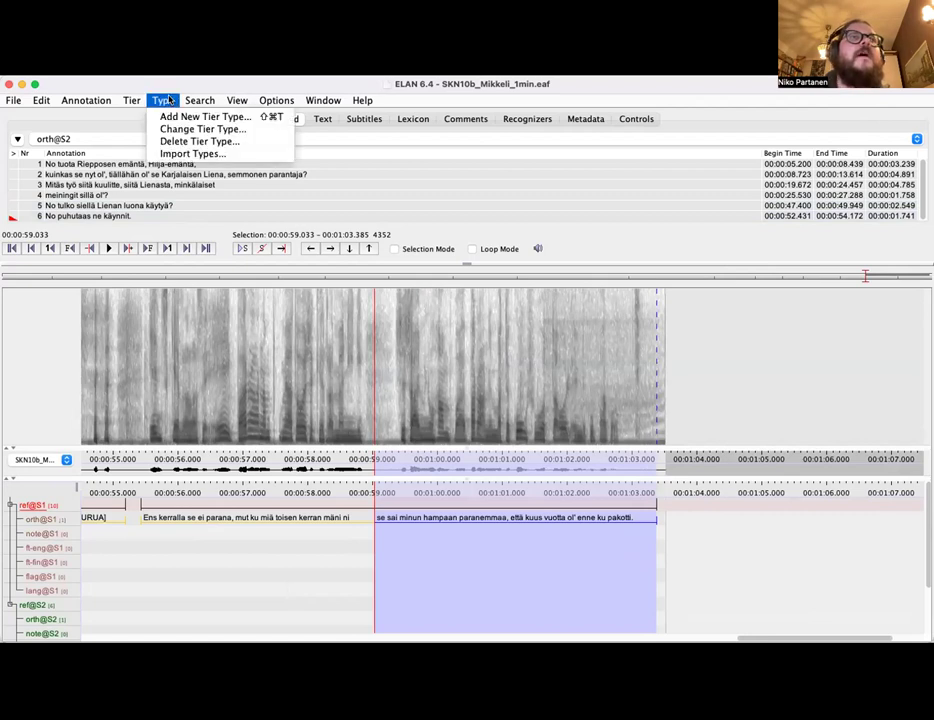
mouse_move(133, 103)
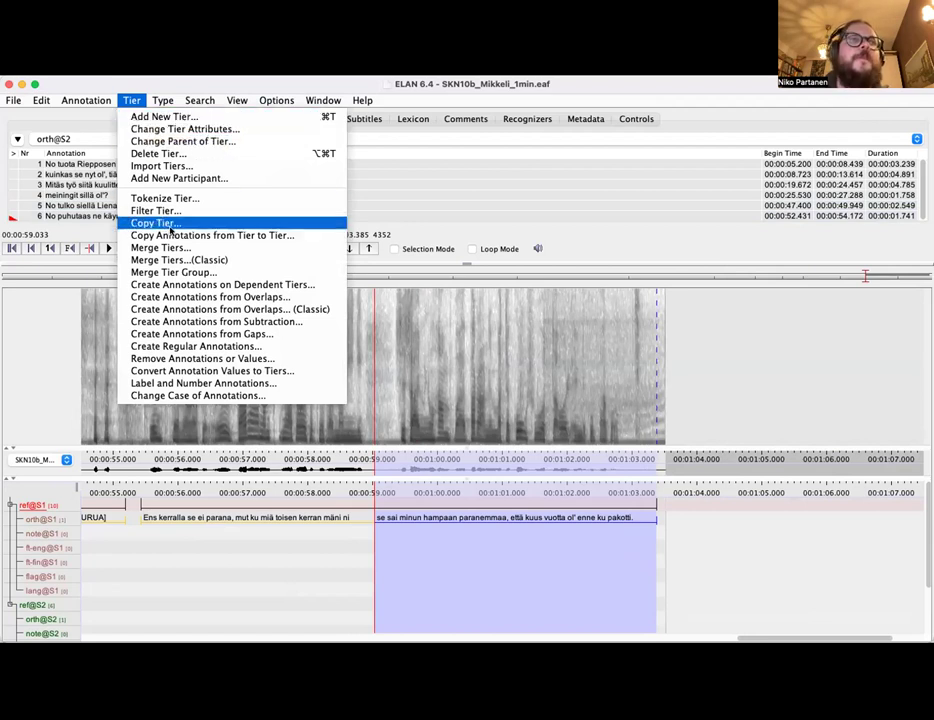
mouse_move(163, 101)
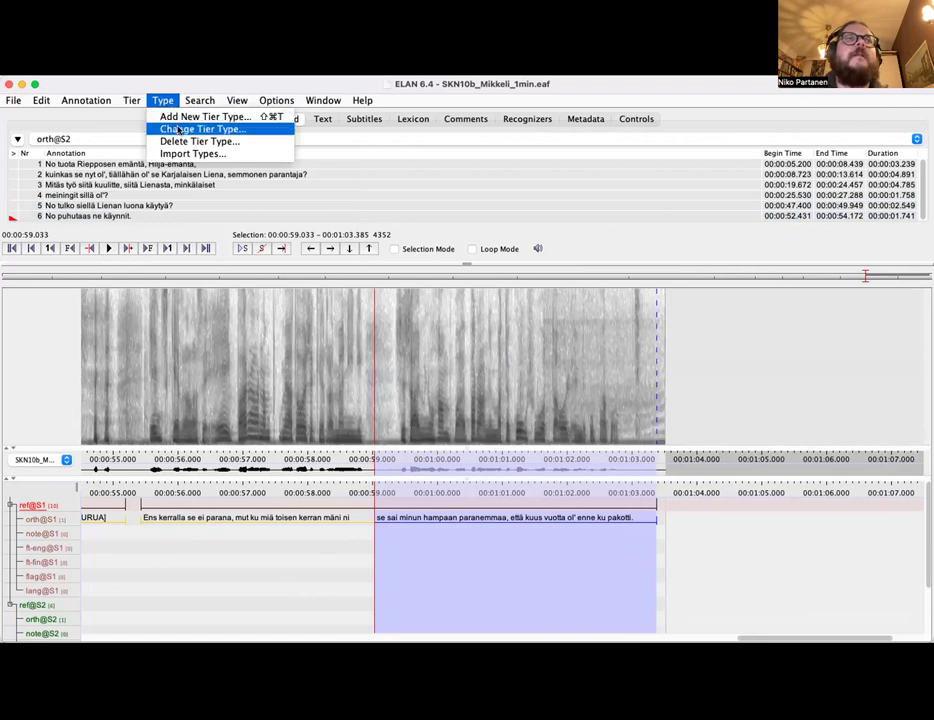
left_click(156, 101)
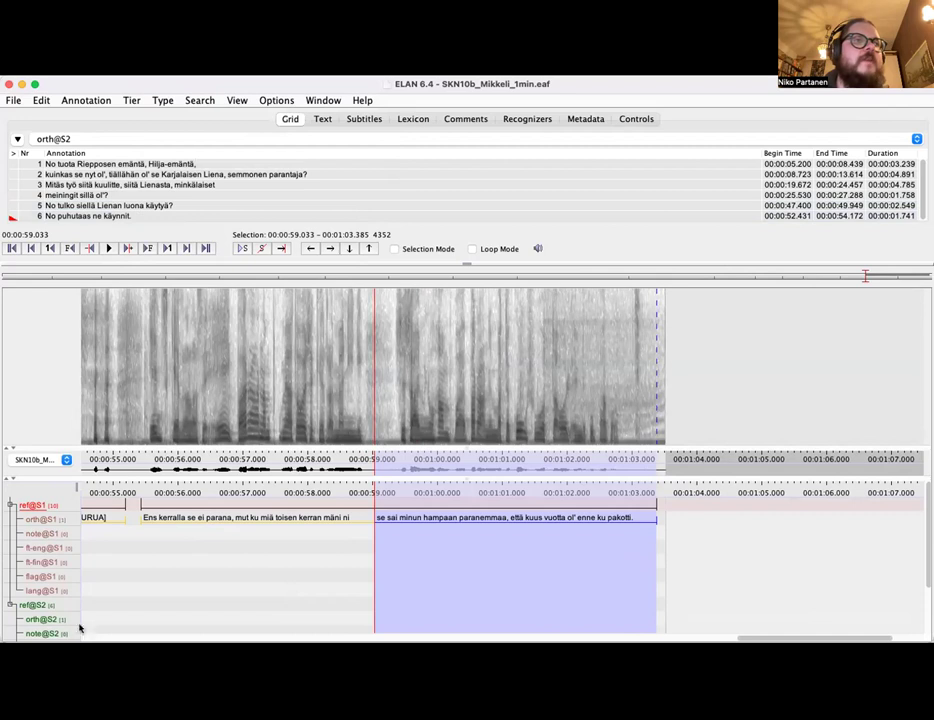
Scroll the timeline back to about 41–53 s and choose Tier > Add New Participant
scroll(138, 617, "left", 3)
scroll(130, 600, "left", 10)
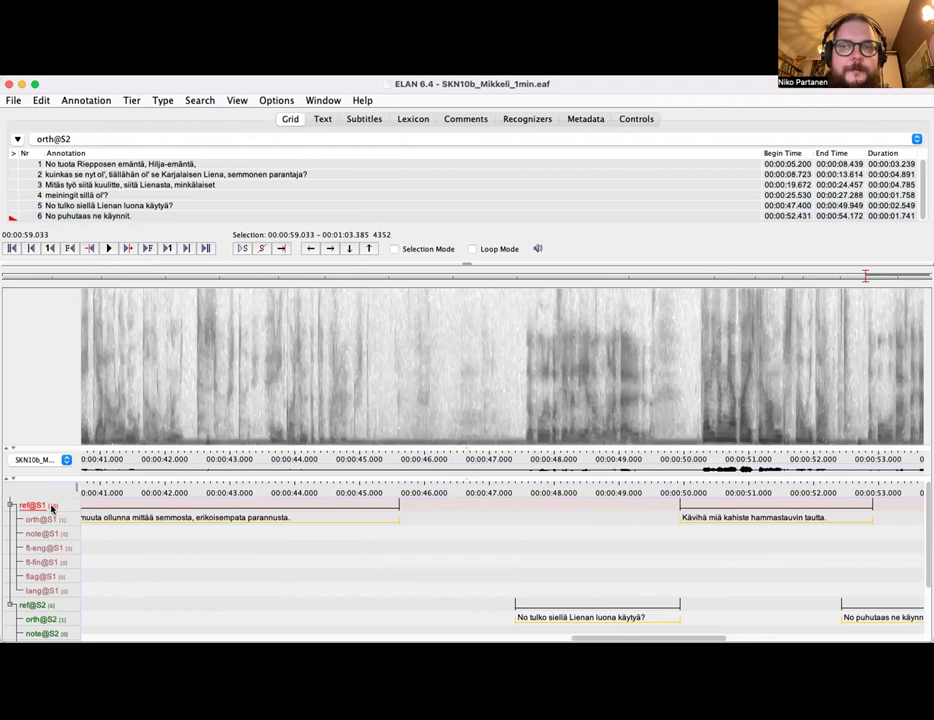
right_click(52, 509)
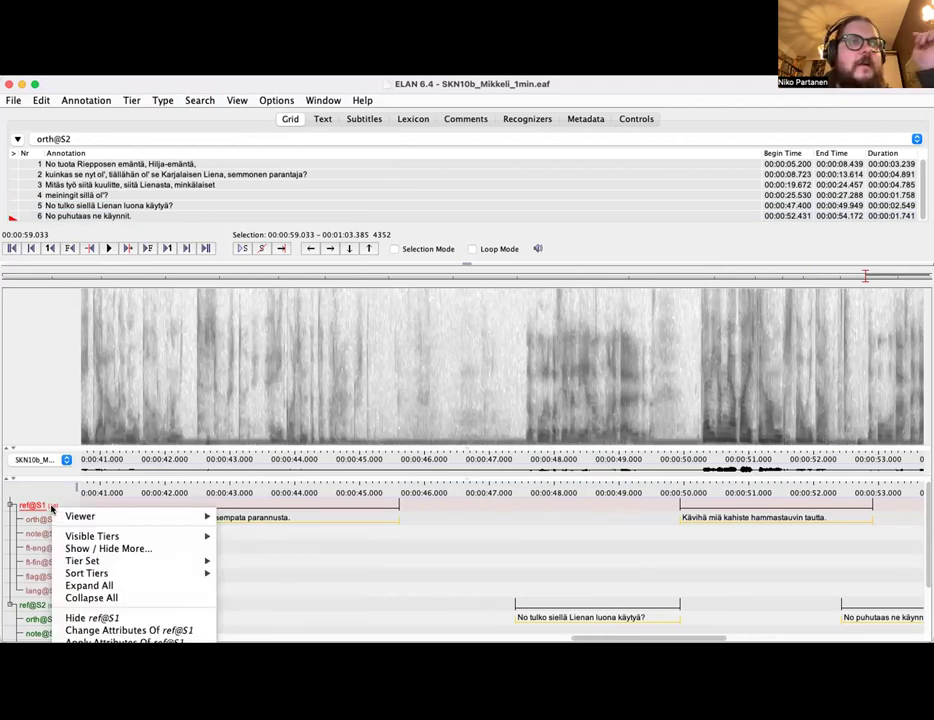
left_click(31, 505)
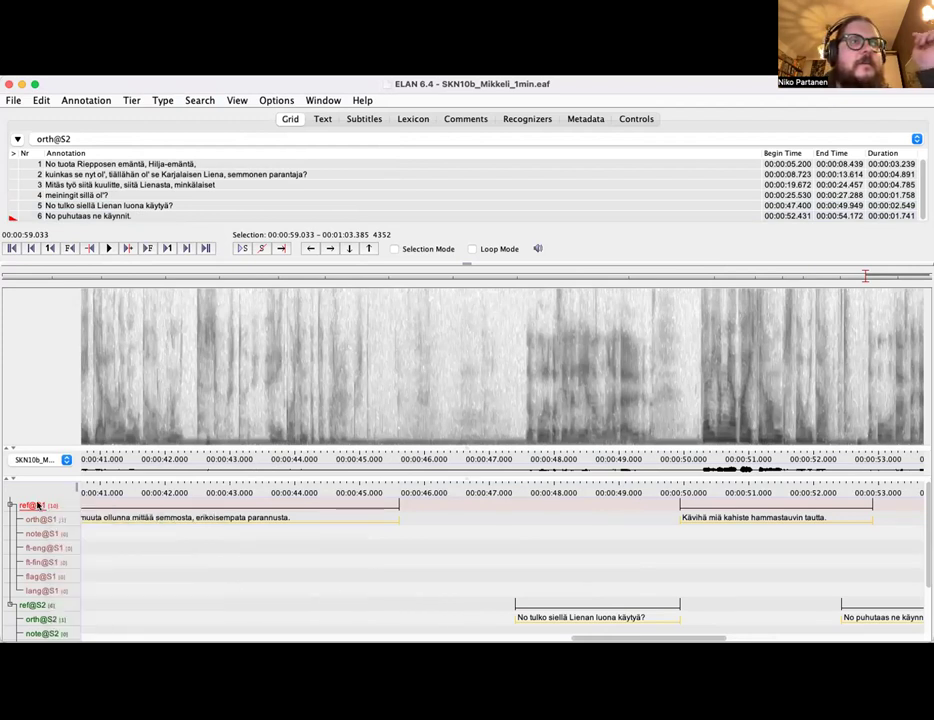
left_click(131, 101)
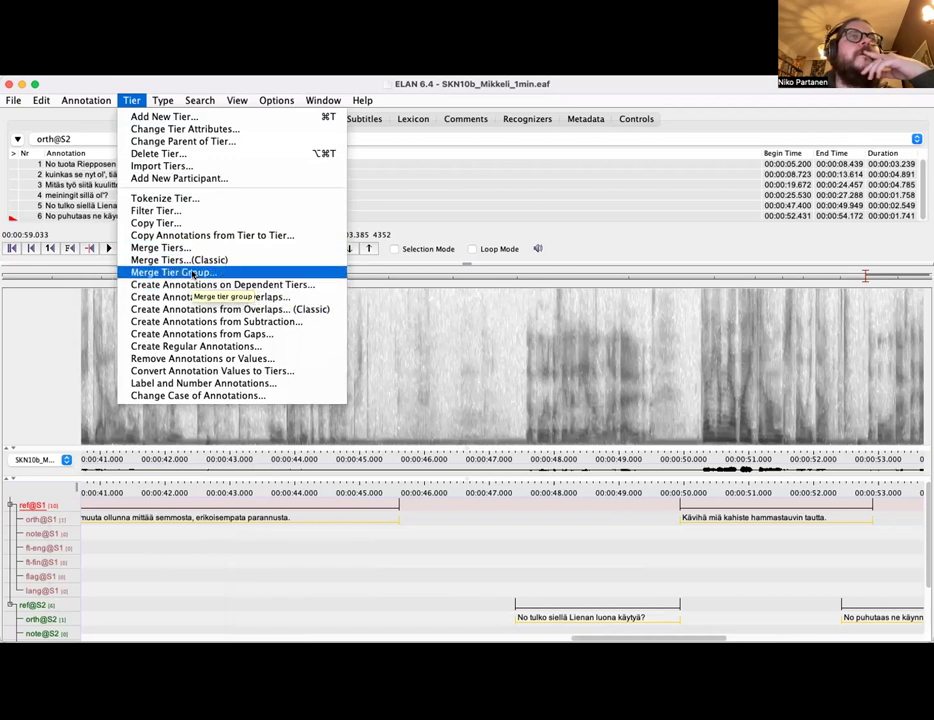
left_click(177, 179)
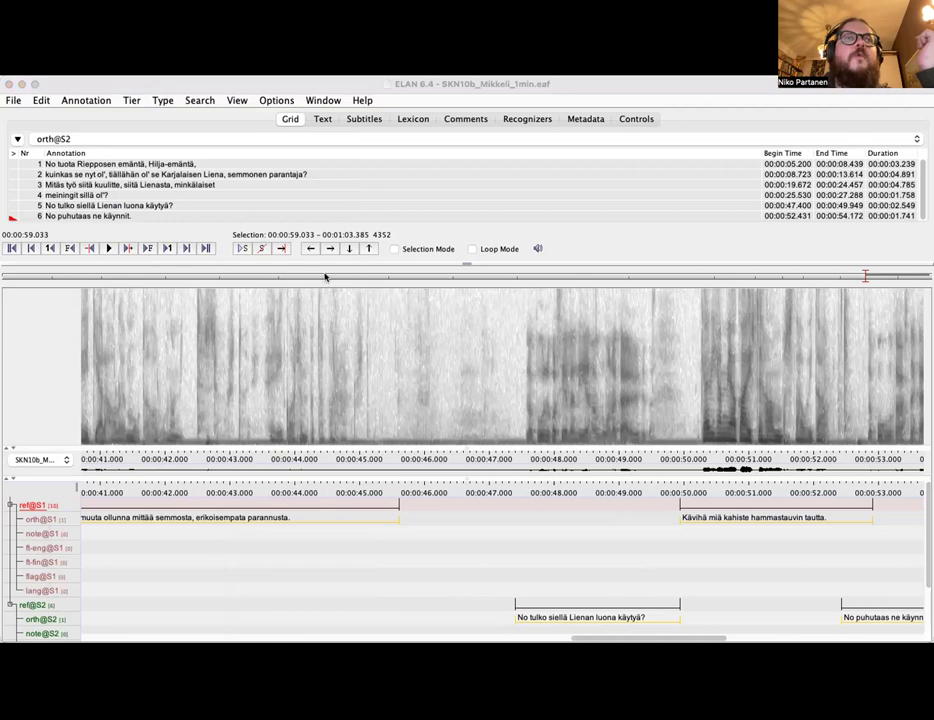
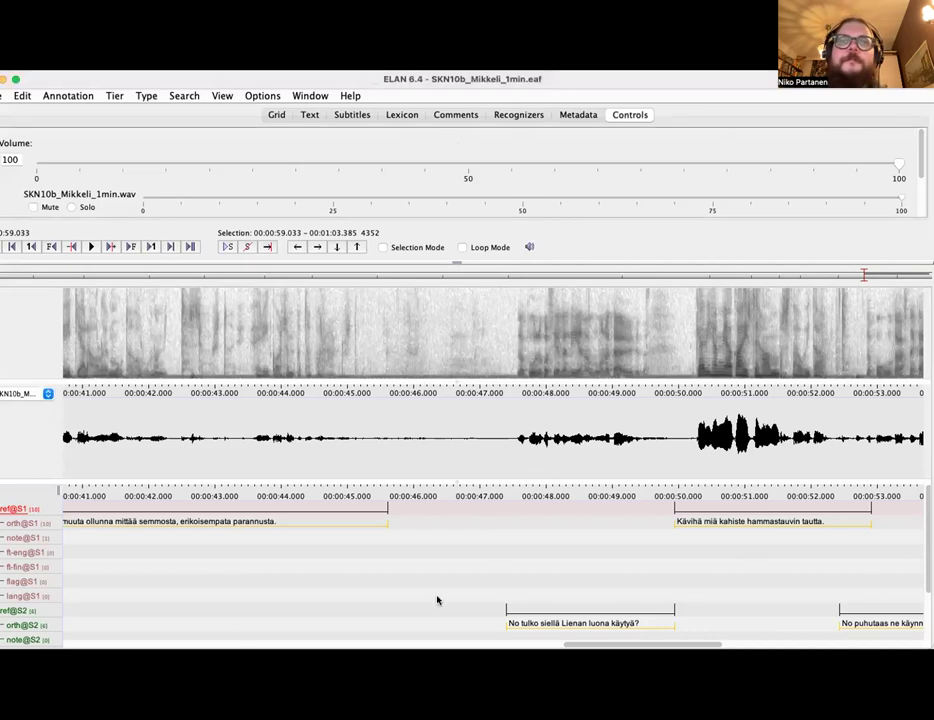
Scroll the tier panel across the S1–S3 tiers and show the ref@S1 tier's attributes
scroll(244, 621, "down", 5)
scroll(244, 621, "right", 2)
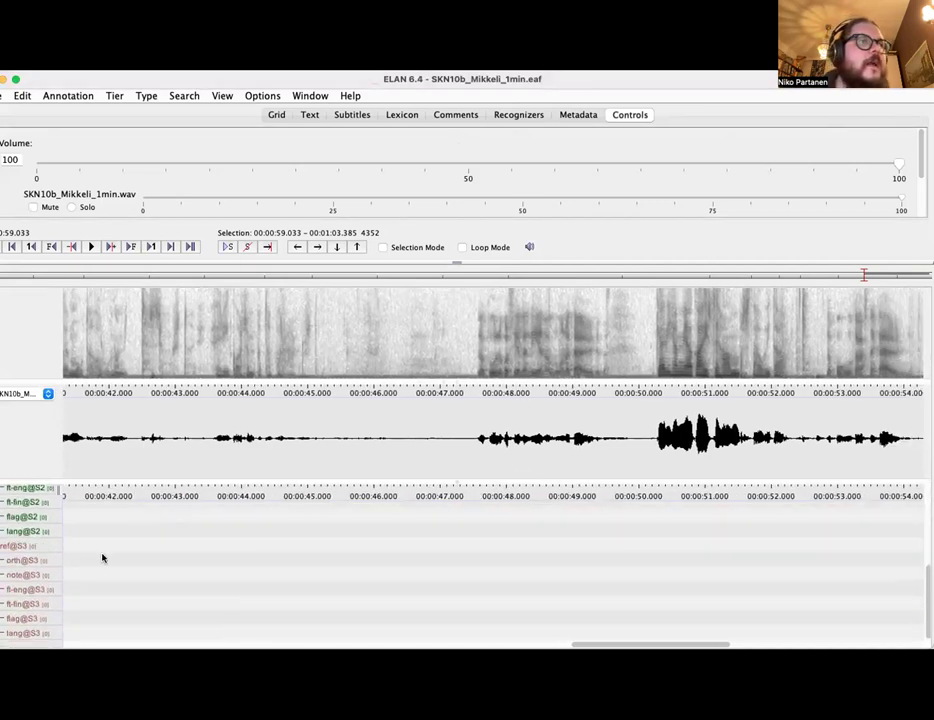
scroll(83, 557, "left", 10)
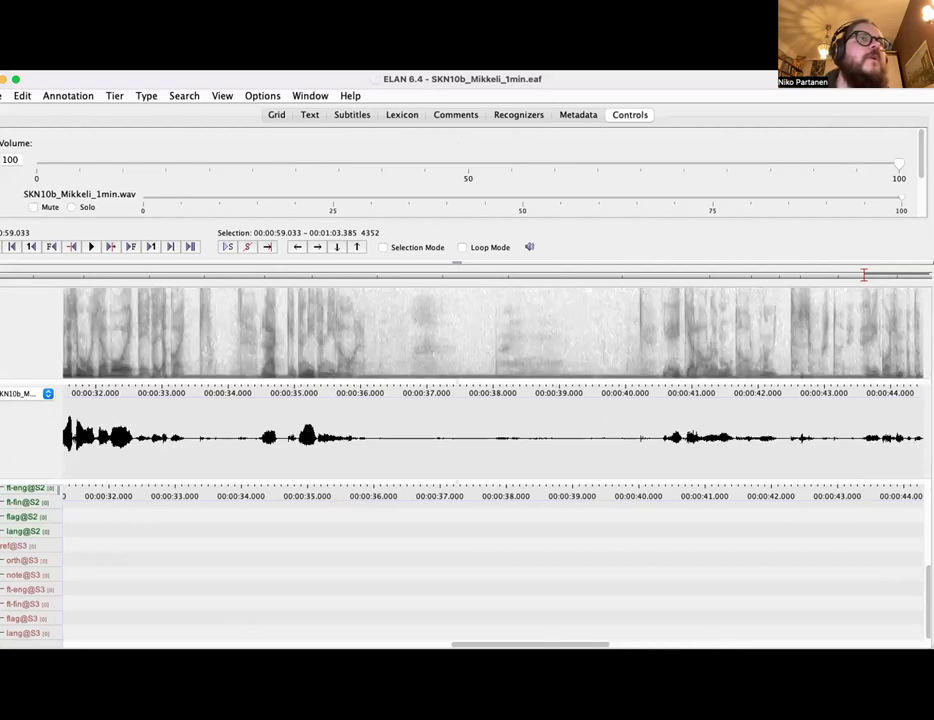
scroll(78, 517, "left", 3)
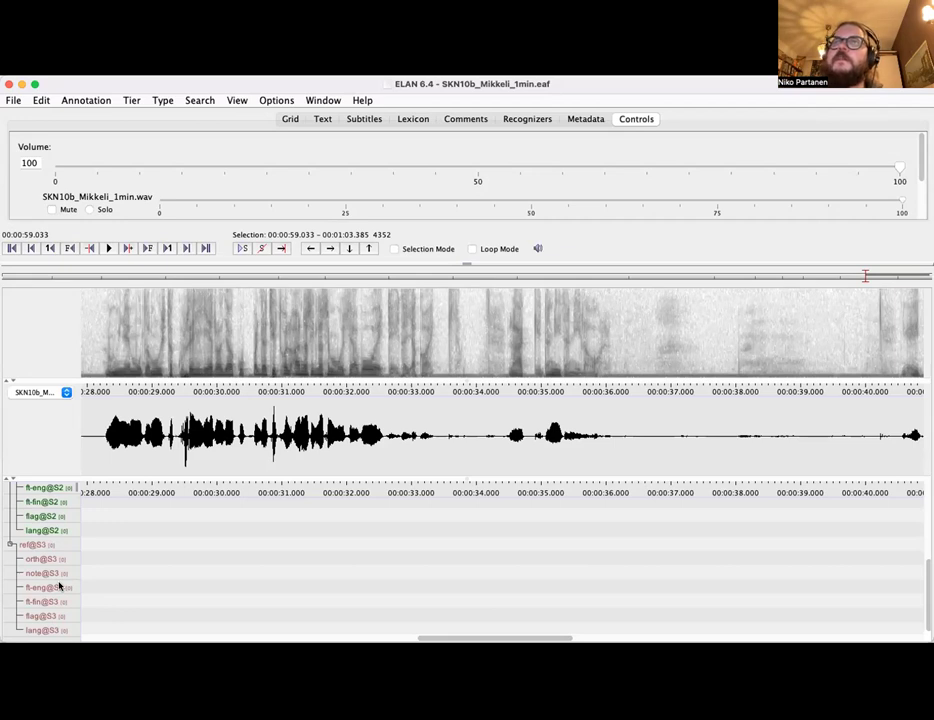
scroll(59, 586, "left", 2)
scroll(59, 586, "left", 3)
scroll(104, 557, "up", 5)
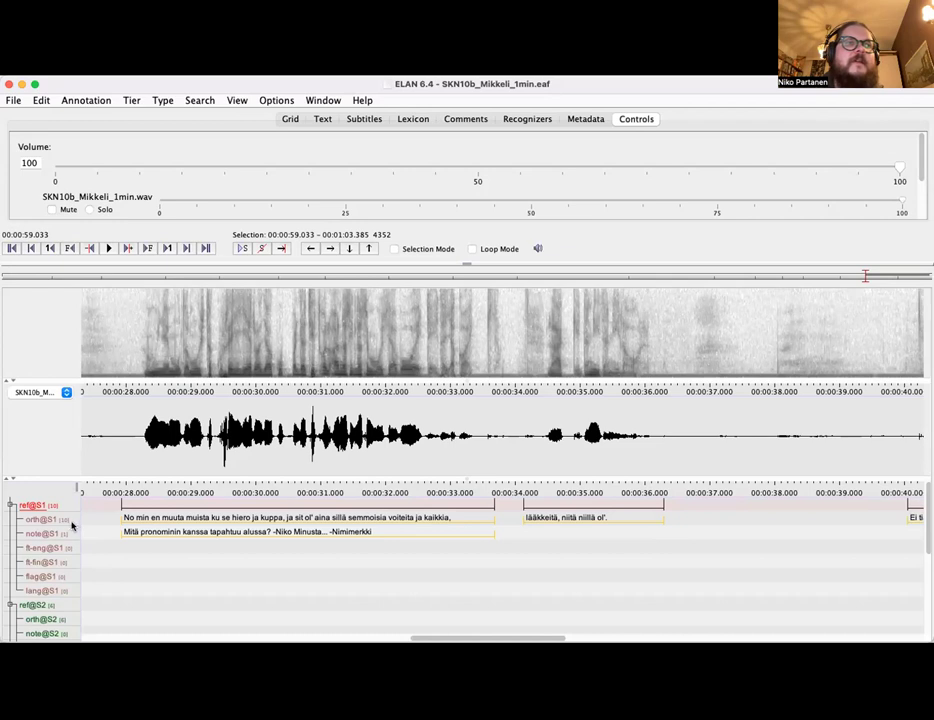
mouse_move(51, 510)
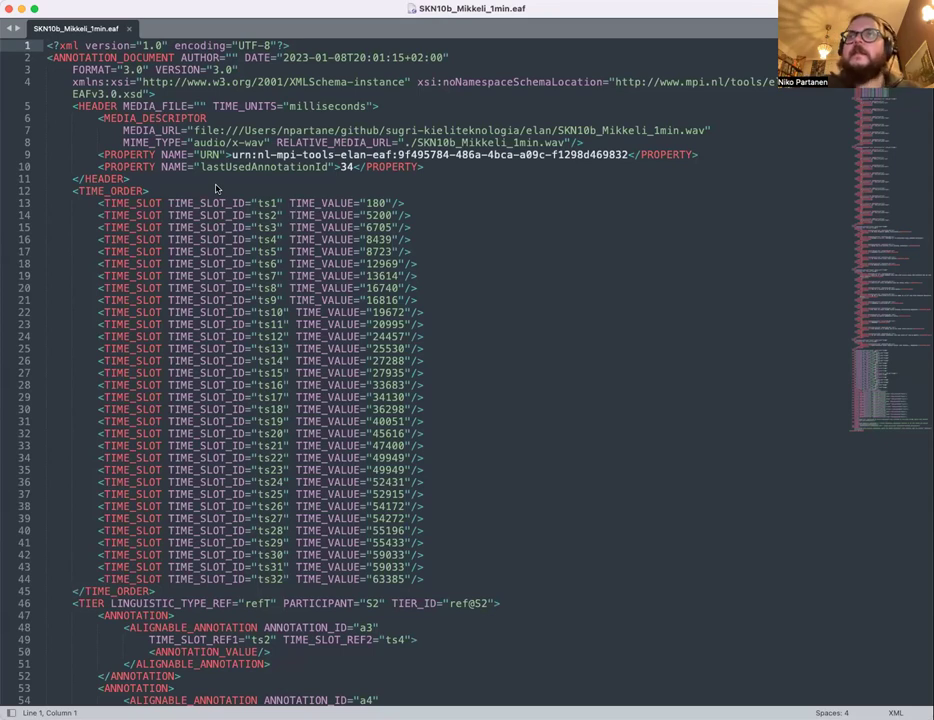
left_click(276, 155)
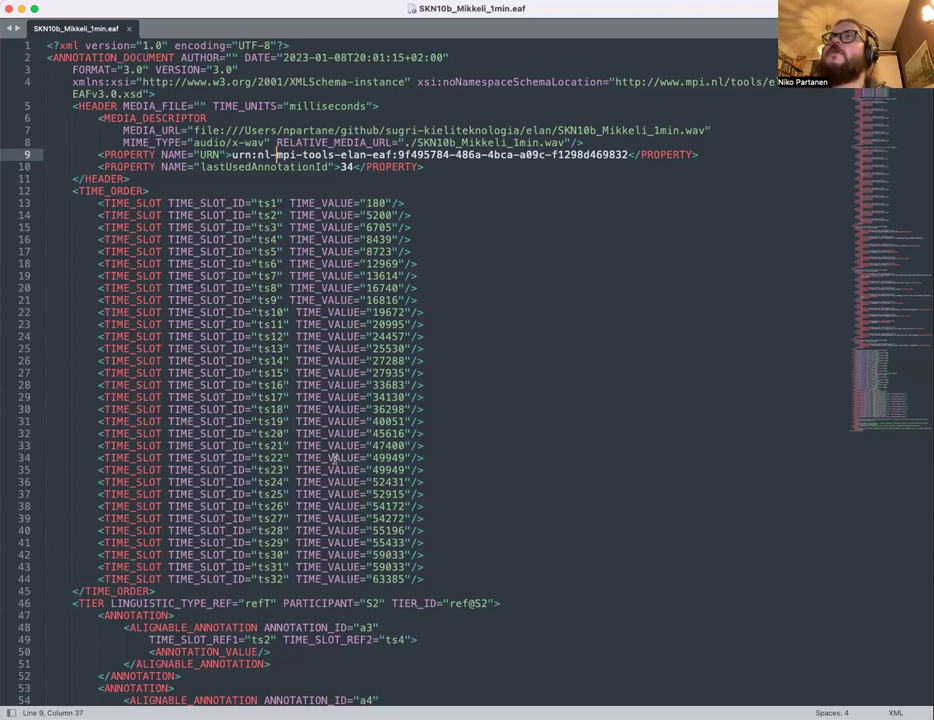
scroll(333, 458, "down", 1)
scroll(333, 458, "up", 1)
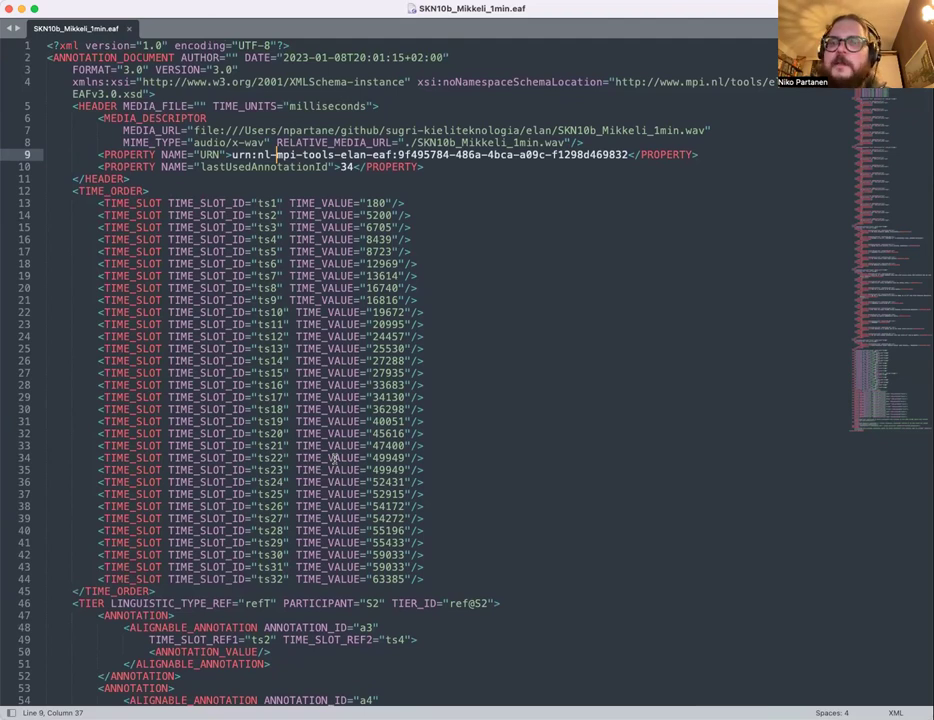
scroll(334, 458, "down", 8)
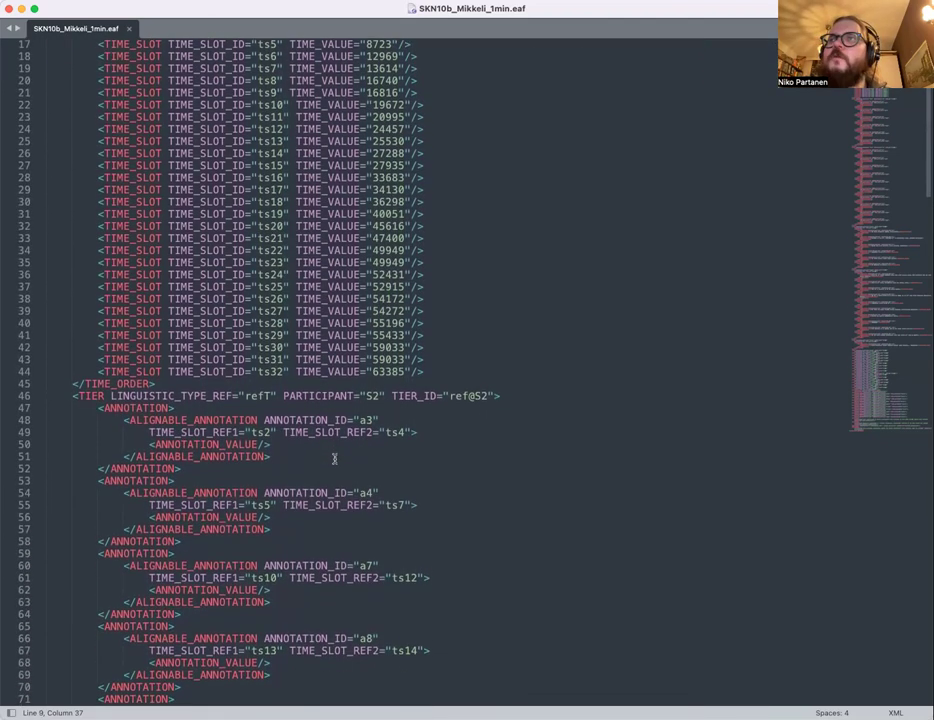
scroll(334, 458, "down", 16)
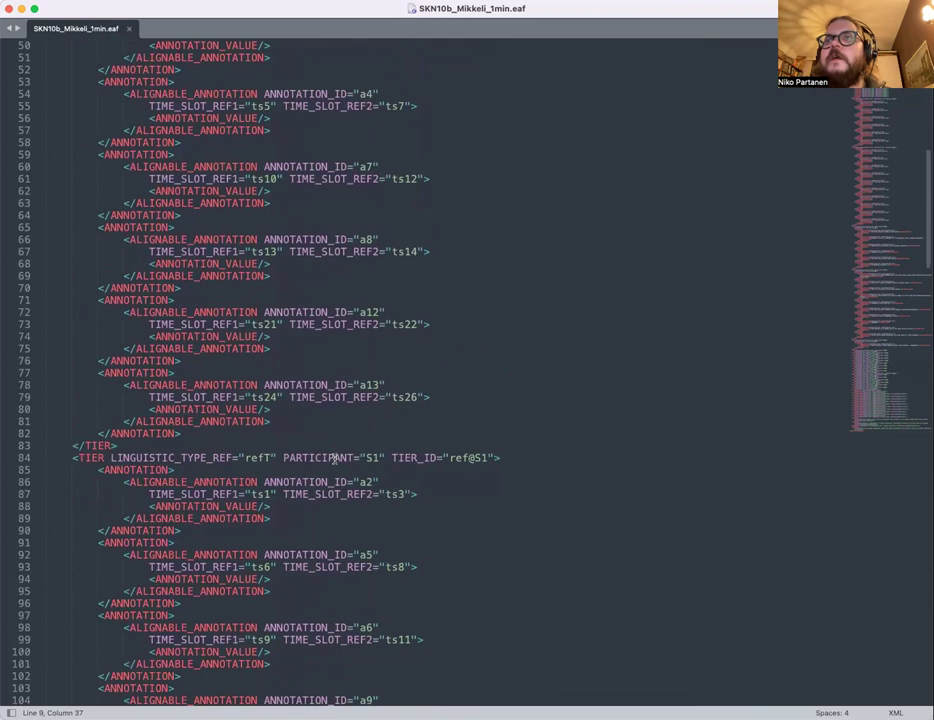
scroll(334, 458, "down", 20)
scroll(334, 458, "down", 9)
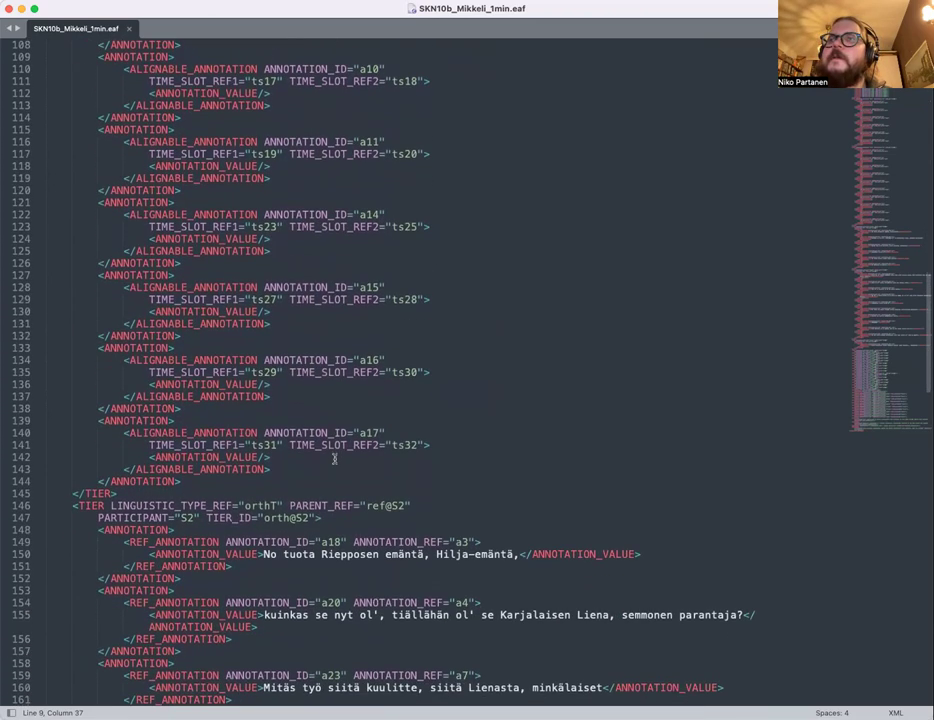
scroll(334, 458, "down", 5)
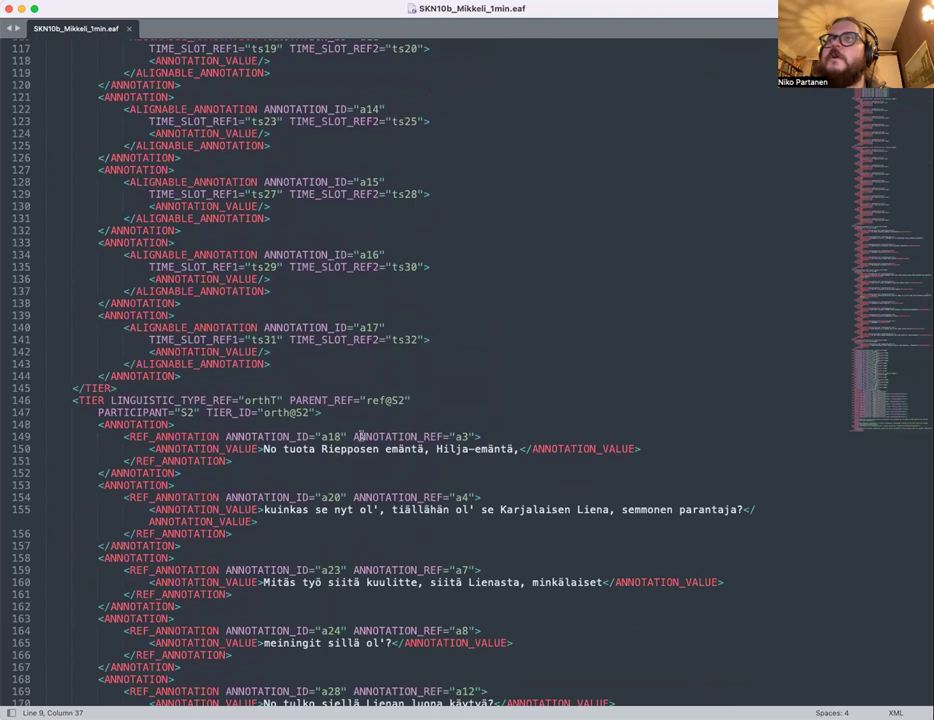
scroll(425, 582, "down", 6)
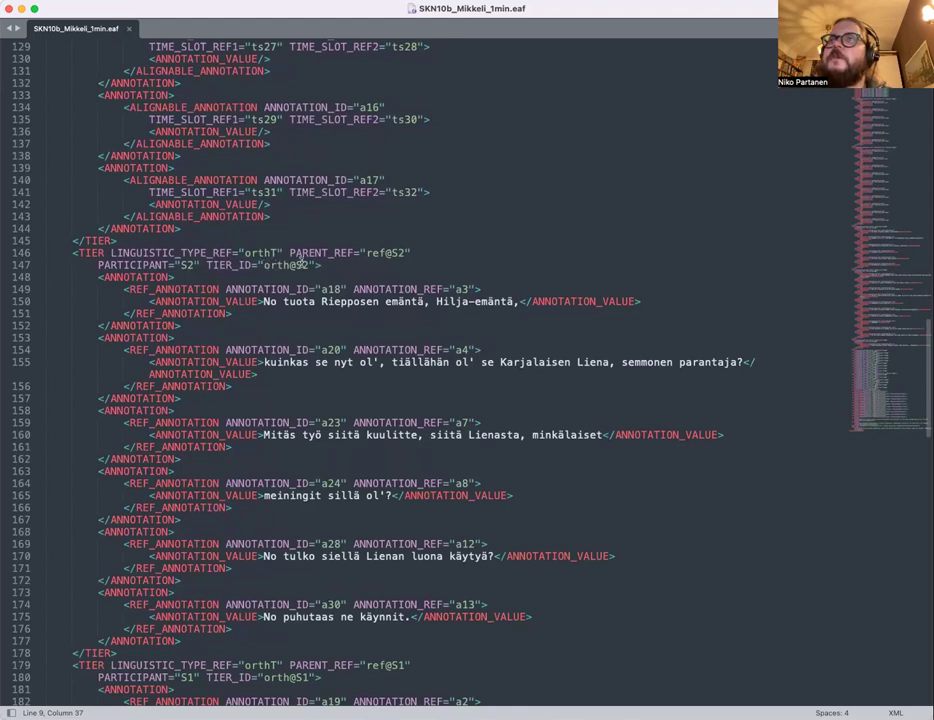
scroll(346, 607, "down", 2)
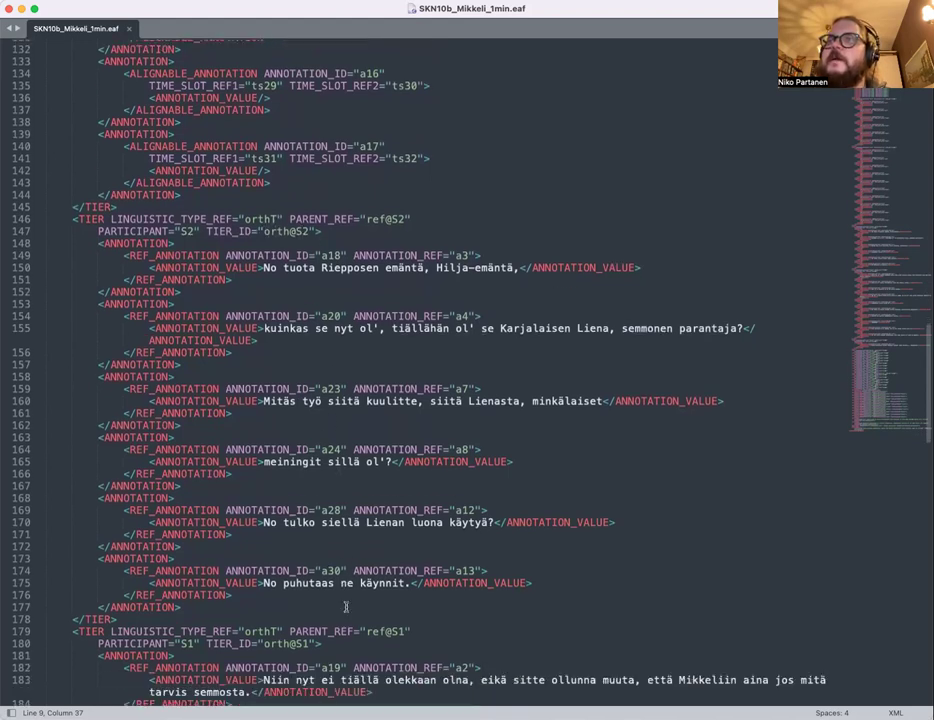
scroll(346, 607, "down", 5)
scroll(316, 447, "down", 3)
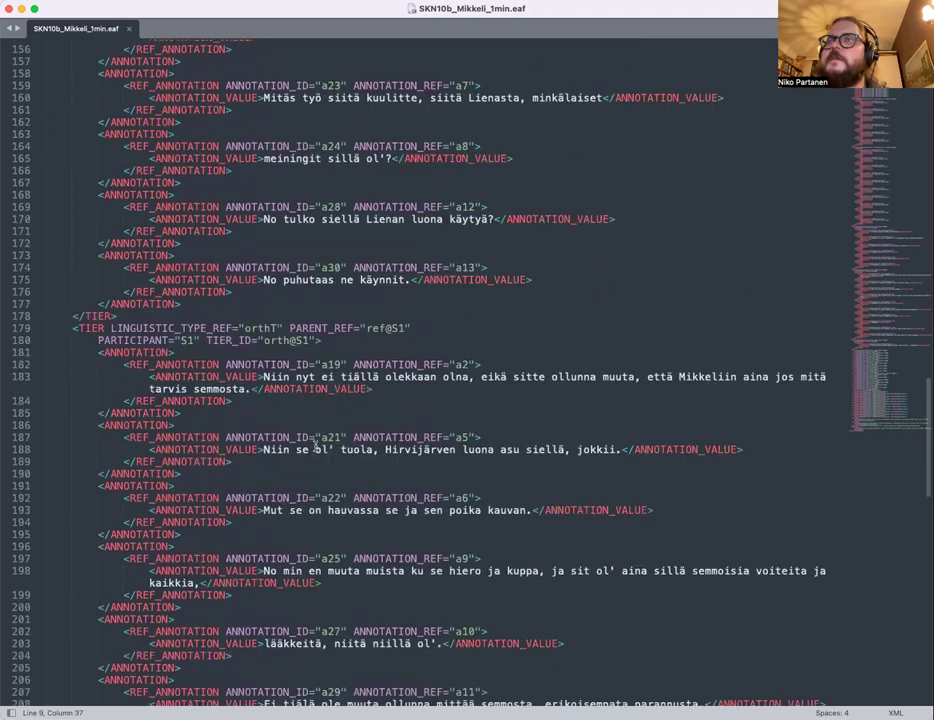
scroll(316, 447, "down", 2)
scroll(316, 447, "down", 13)
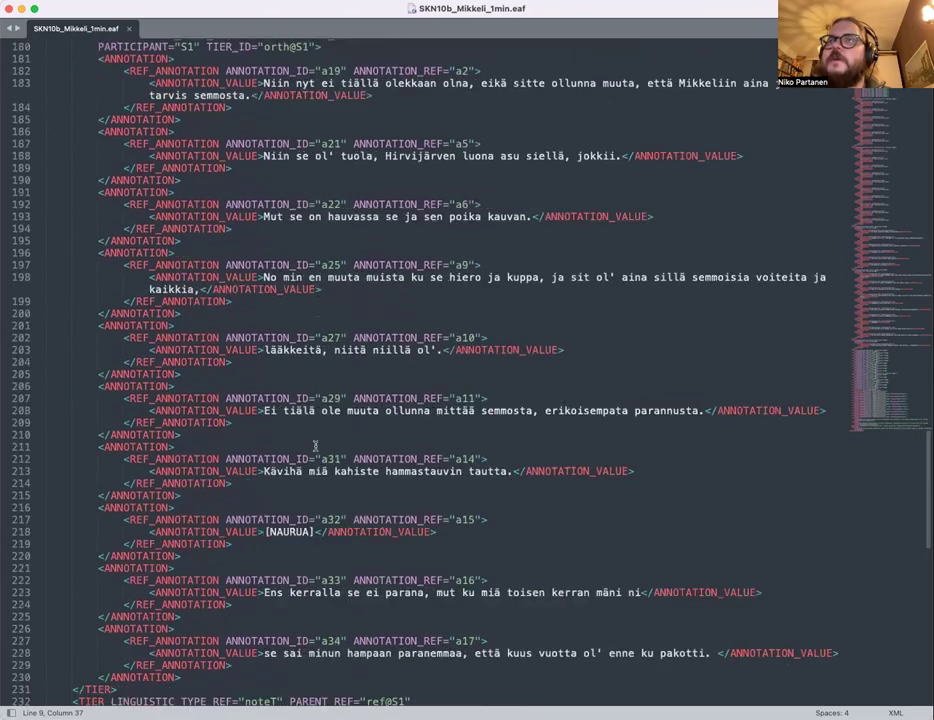
scroll(316, 447, "down", 8)
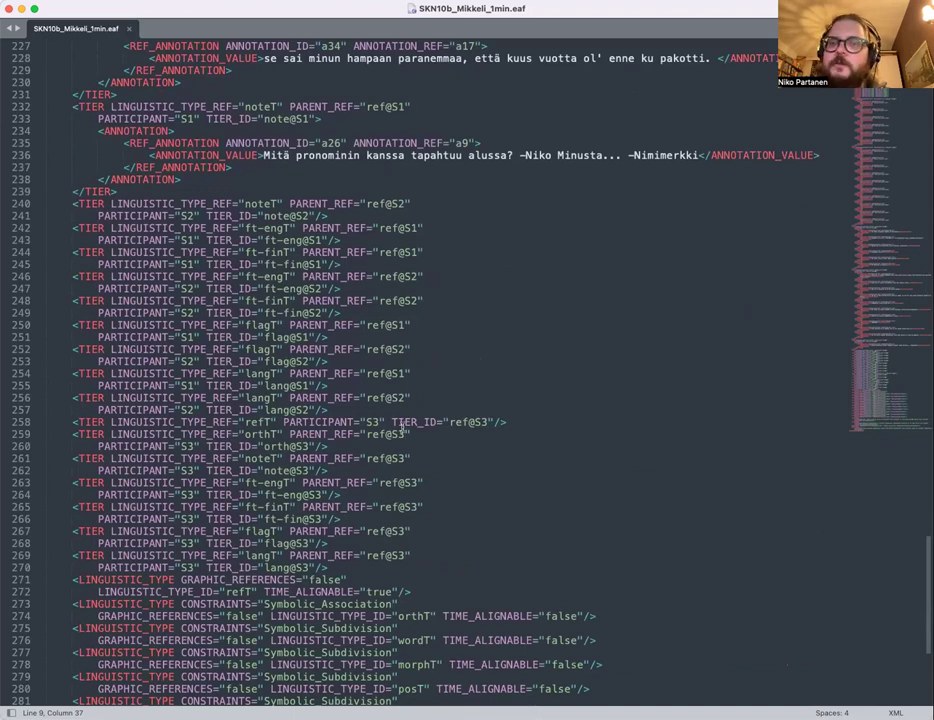
scroll(450, 500, "down", 8)
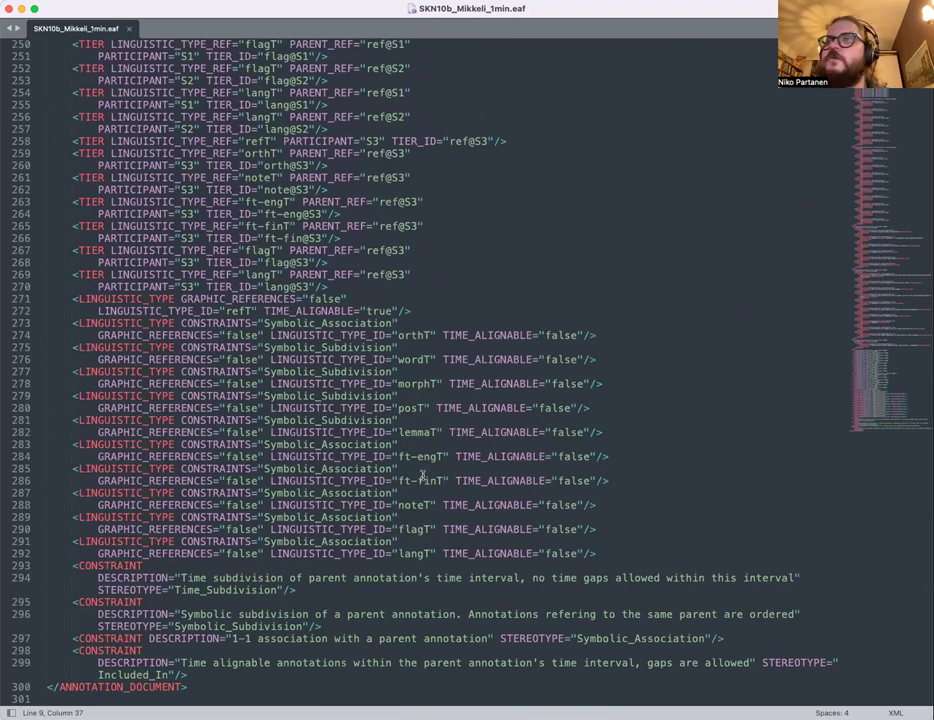
scroll(422, 476, "up", 15)
scroll(422, 476, "up", 20)
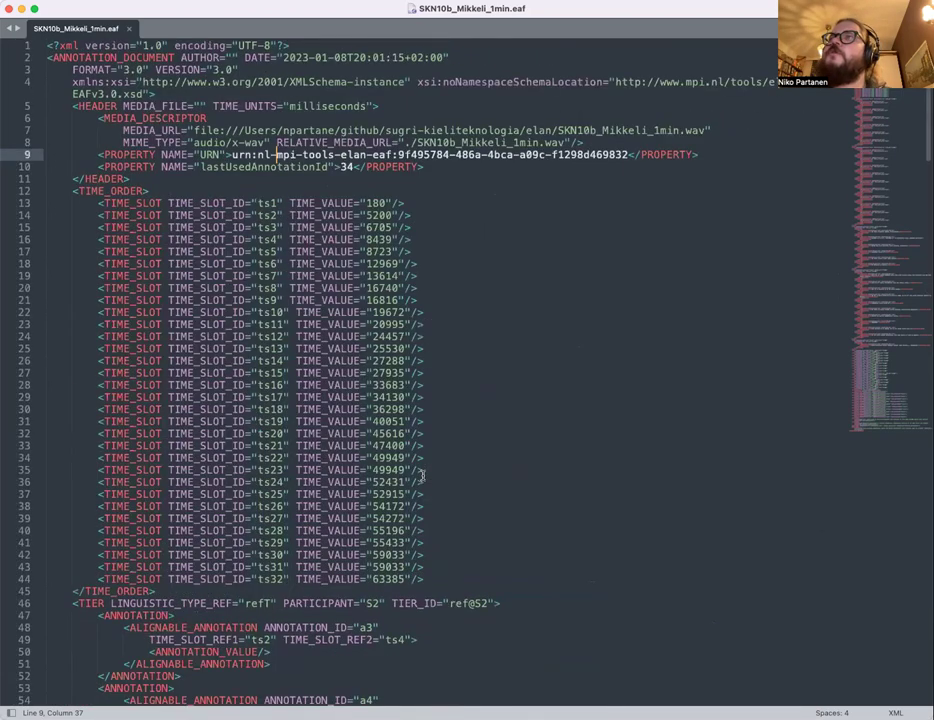
Search the XML for "S2" and inspect the S2 participant value on line 147
key("cmd+f")
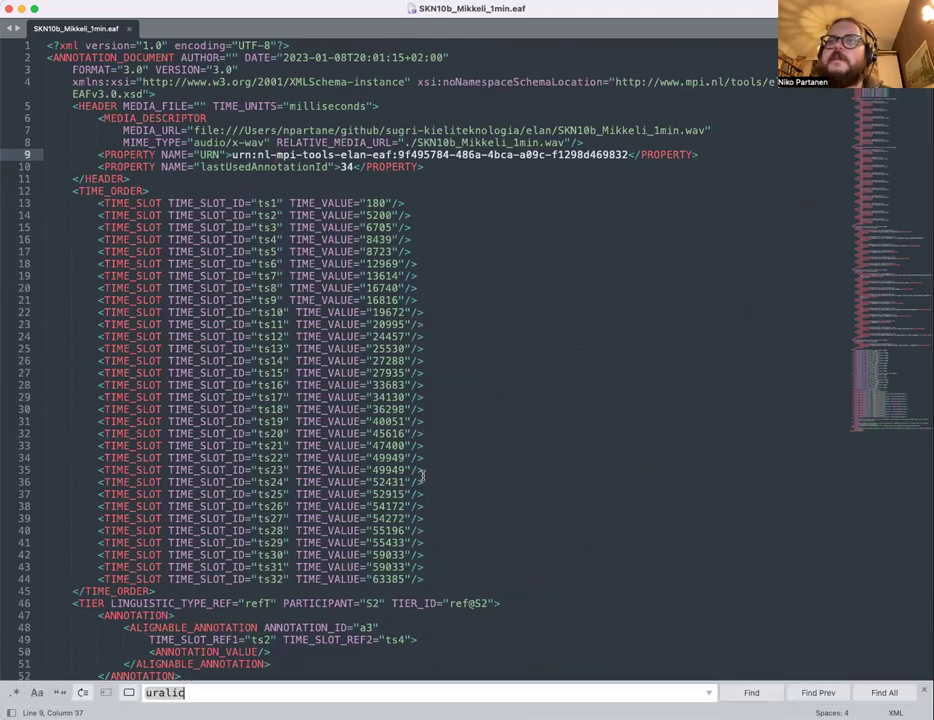
key("BackSpace")
type("\"")
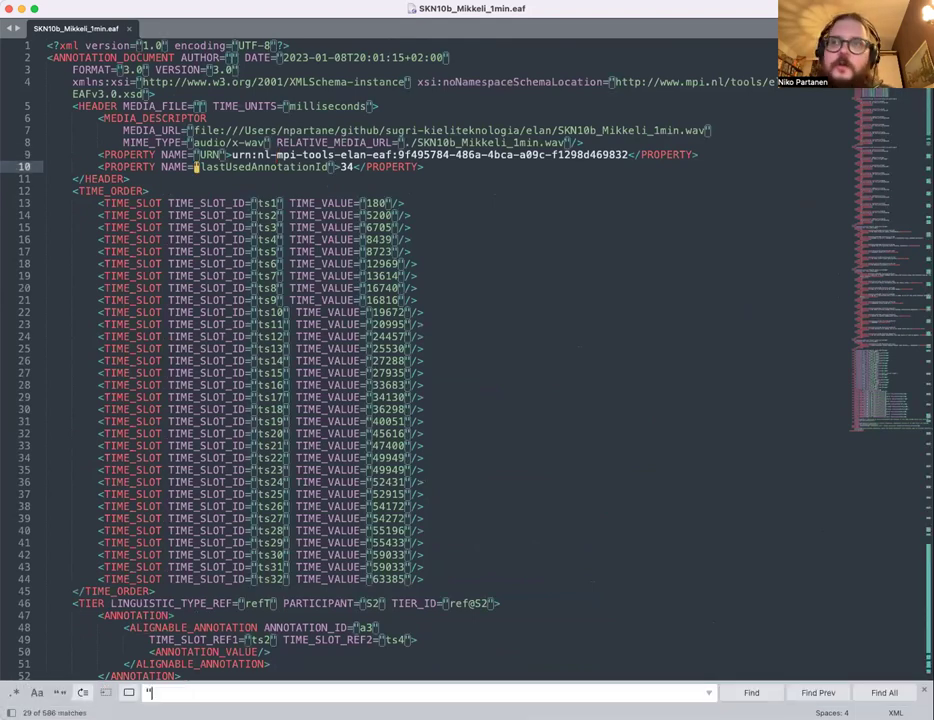
type("S2\"")
scroll(448, 465, "down", 10)
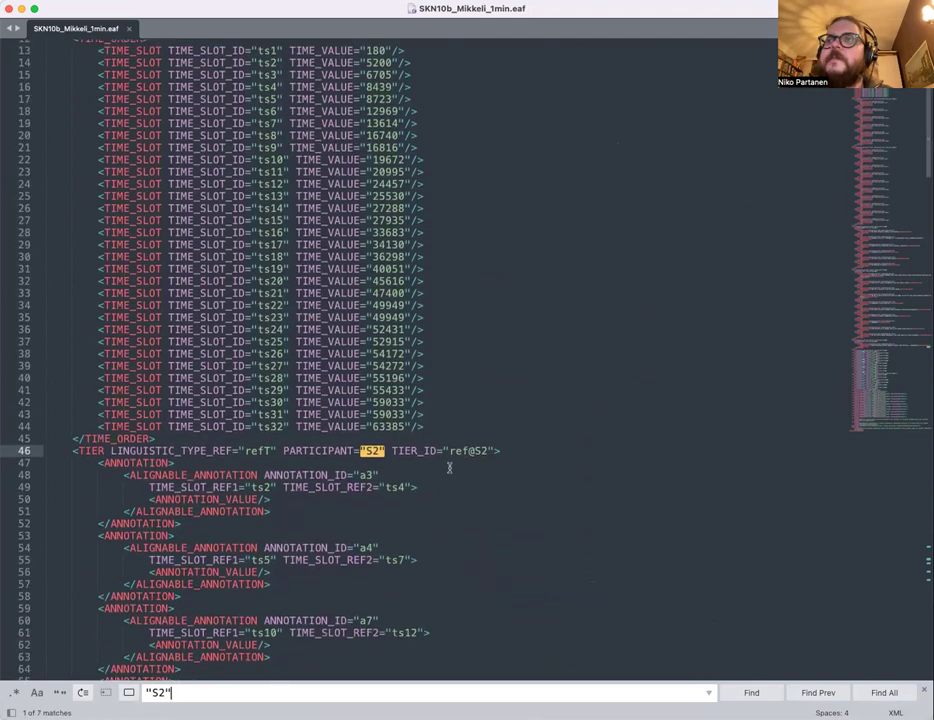
scroll(413, 333, "down", 20)
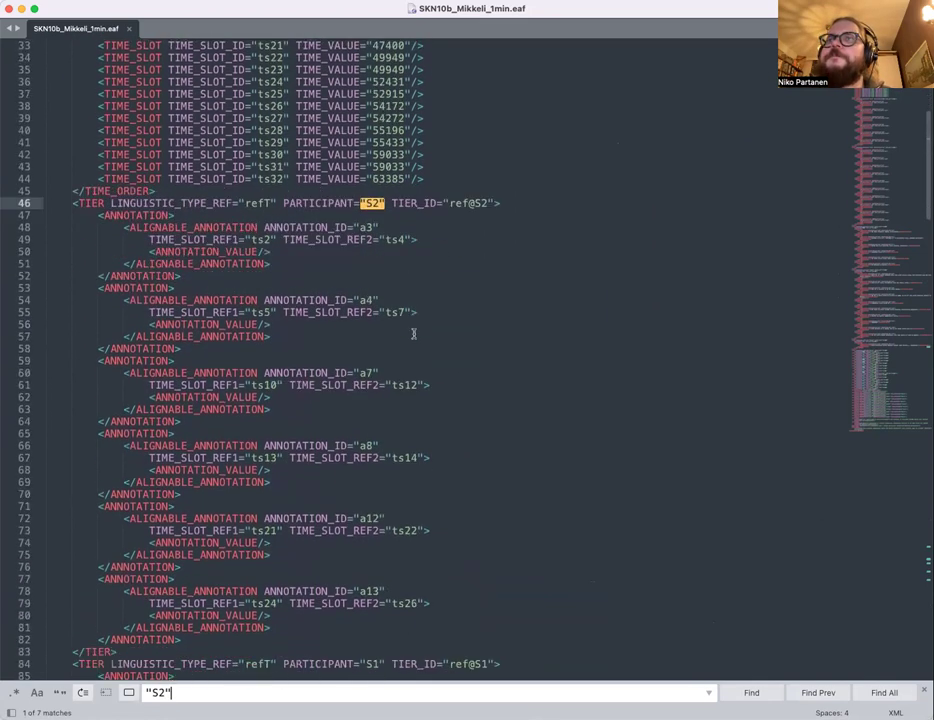
scroll(413, 333, "down", 10)
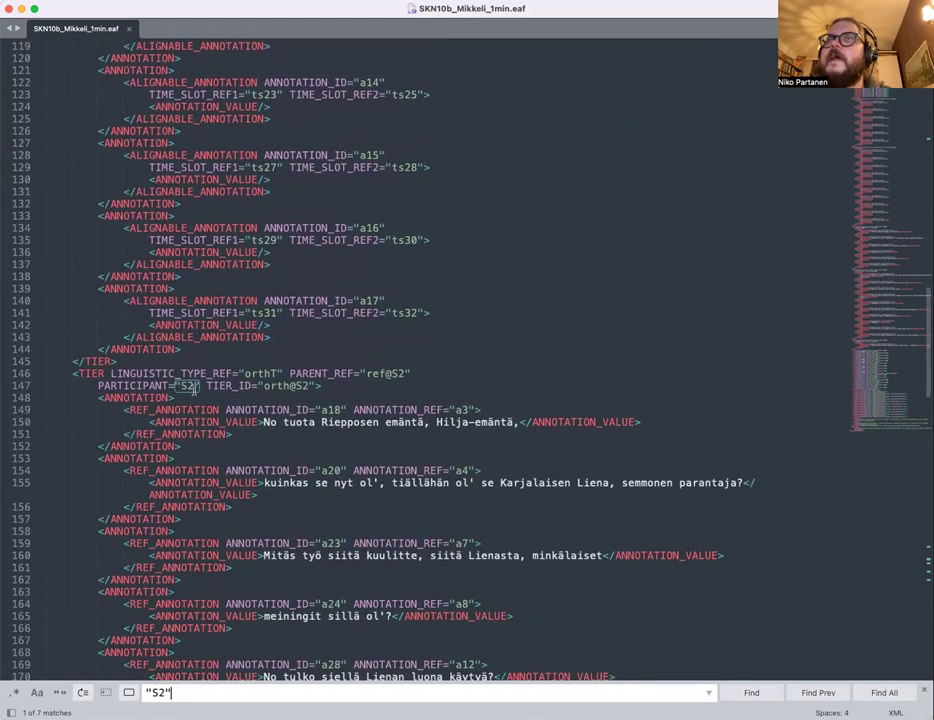
left_click(187, 385)
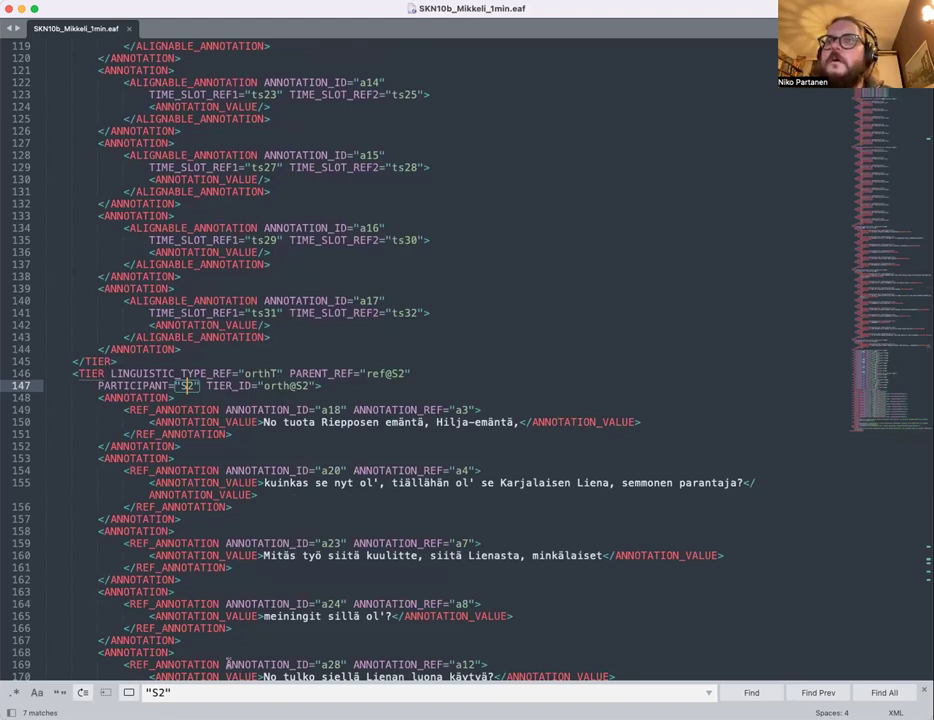
Remove the leading quote from the search term so it finds 22 S2 matches
left_click(222, 695)
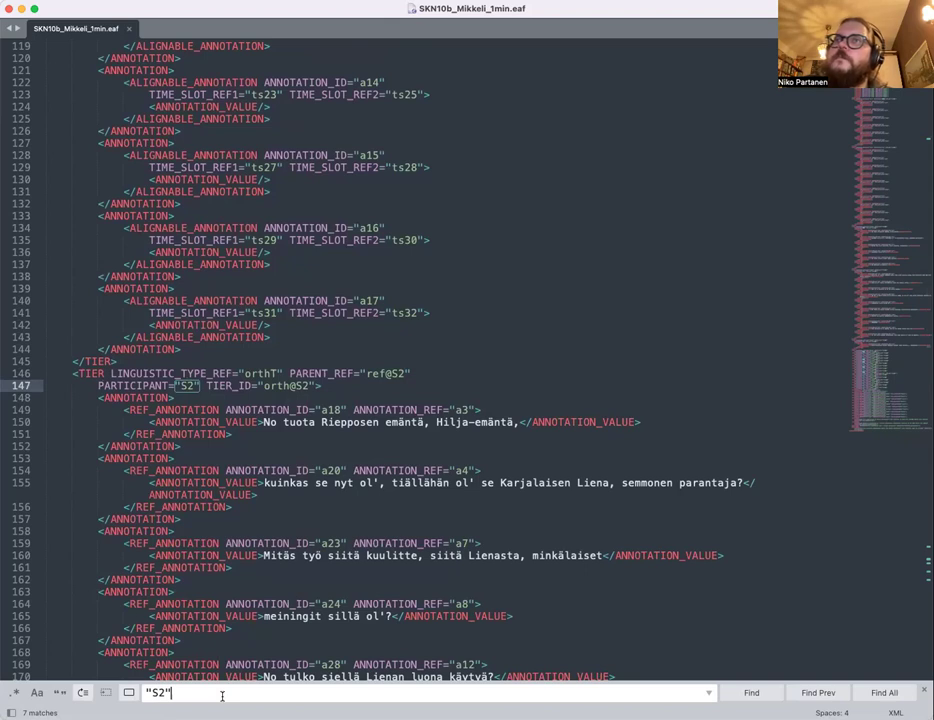
key("Home")
key("Delete")
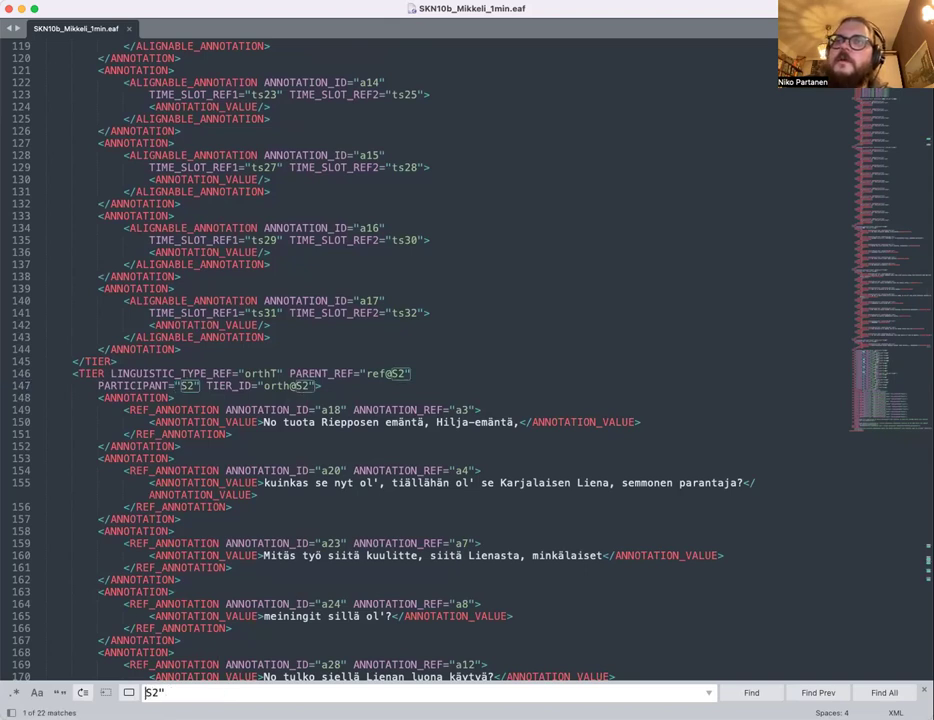